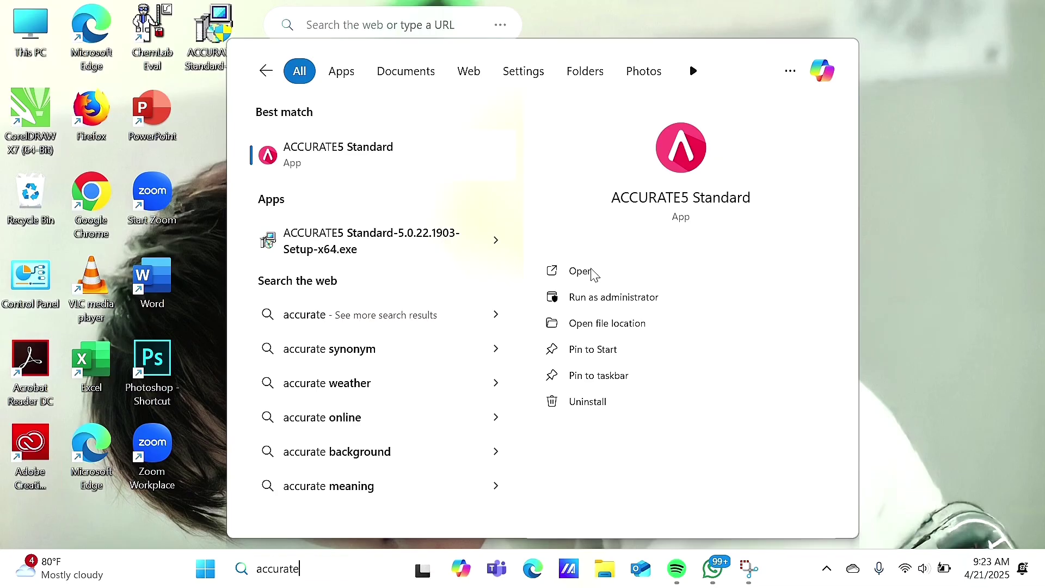
Step: Launch ACCURATE5 Standard from the Windows Start search results
click(579, 271)
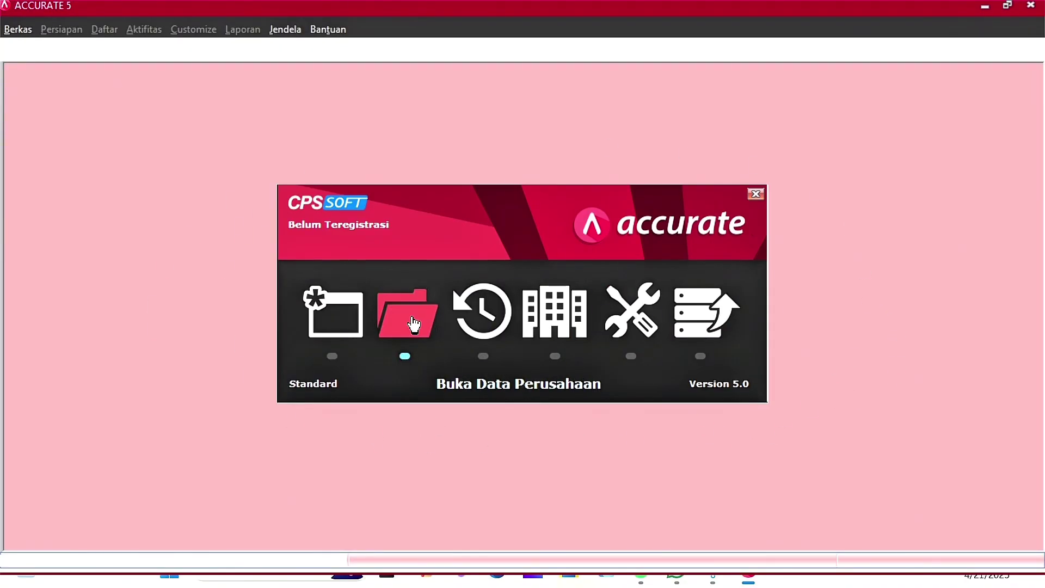
Step: Create a new local database file PT Medan Merdeka.GDB in the C:\PT Medan Merdeka folder
click(332, 321)
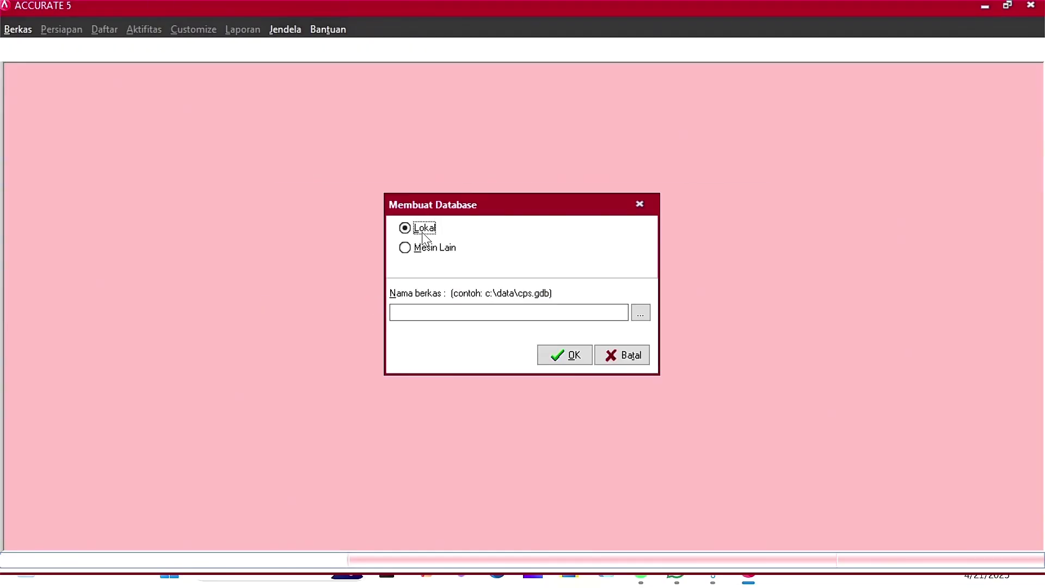
click(644, 313)
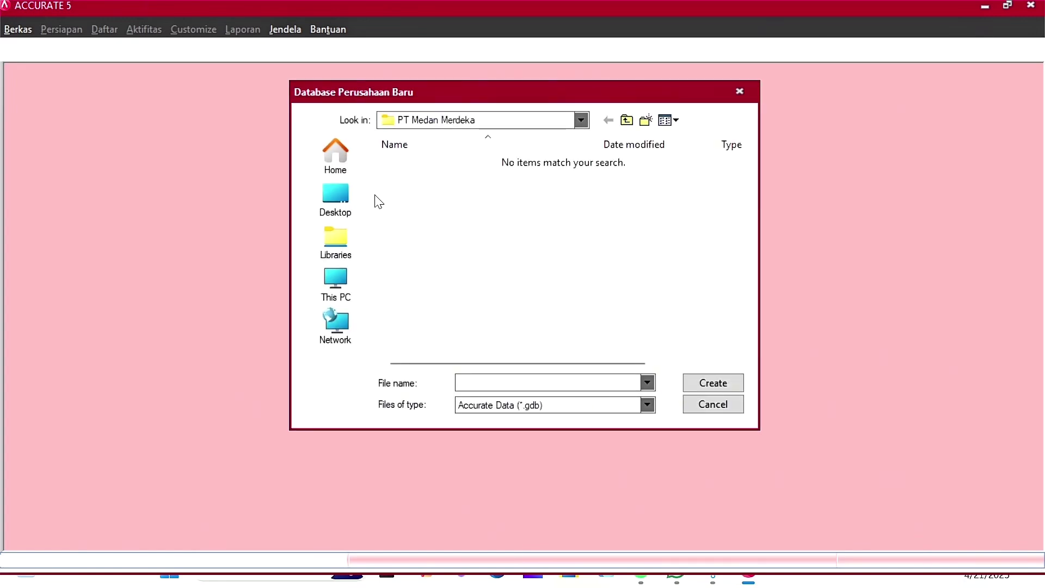
click(336, 284)
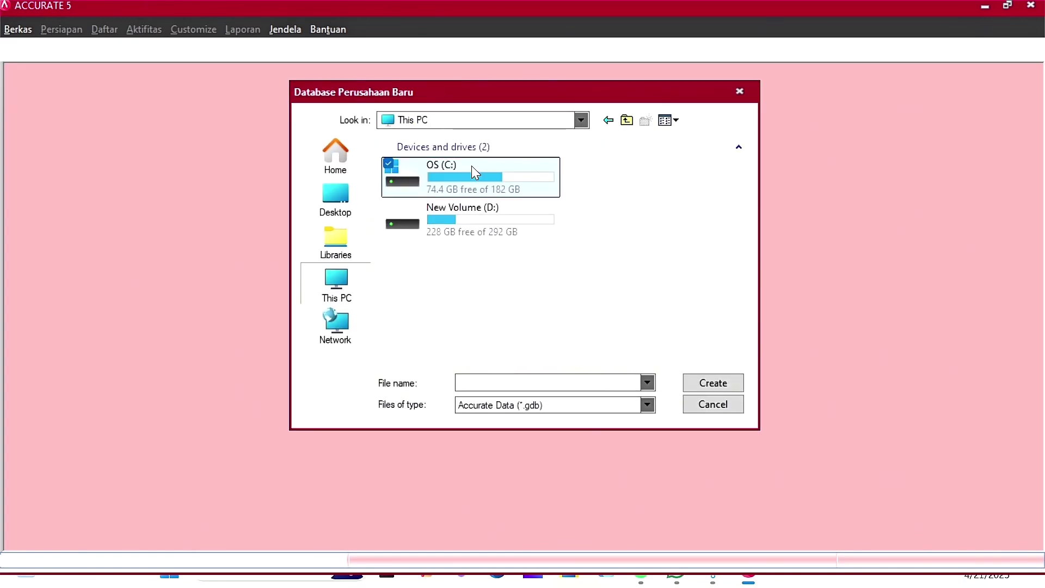
double_click(472, 166)
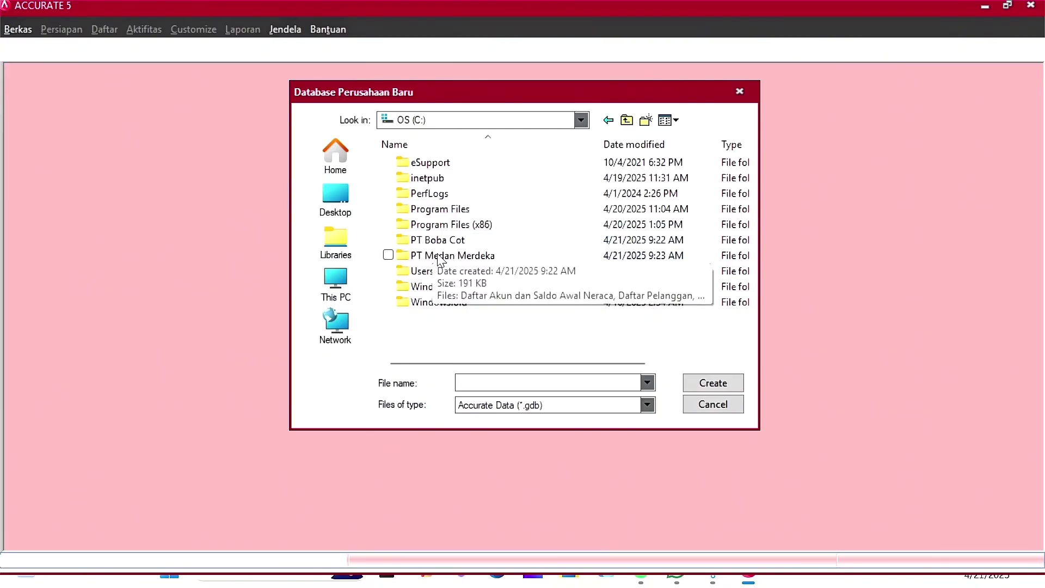
double_click(442, 258)
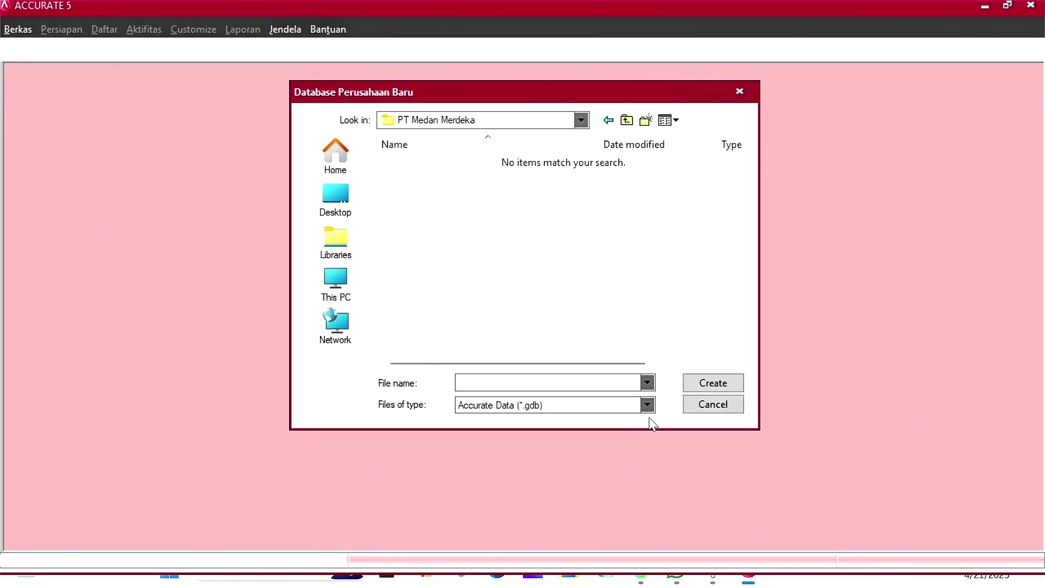
click(647, 383)
click(647, 399)
click(658, 364)
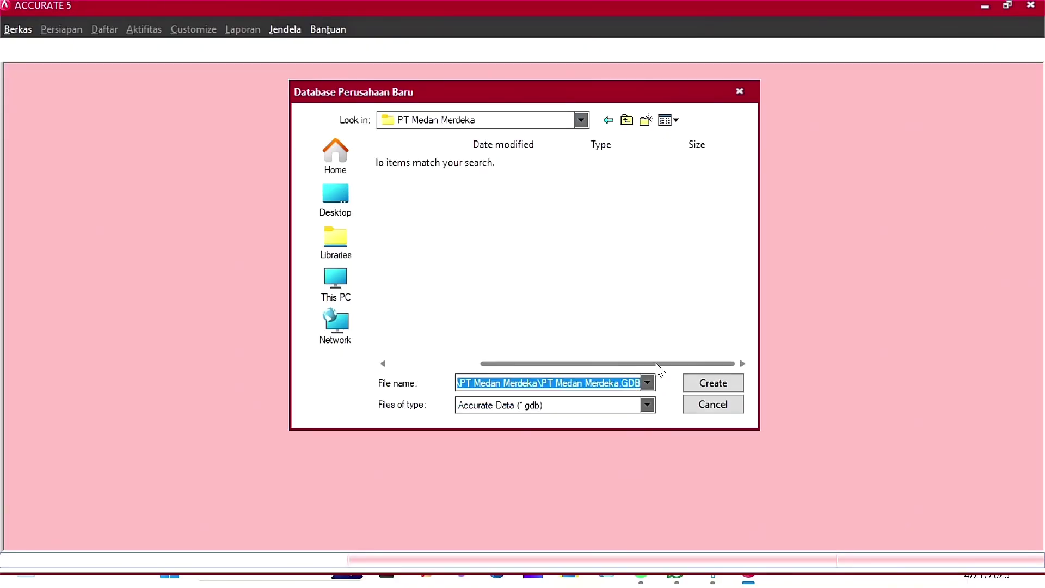
drag(612, 363, 475, 365)
click(710, 383)
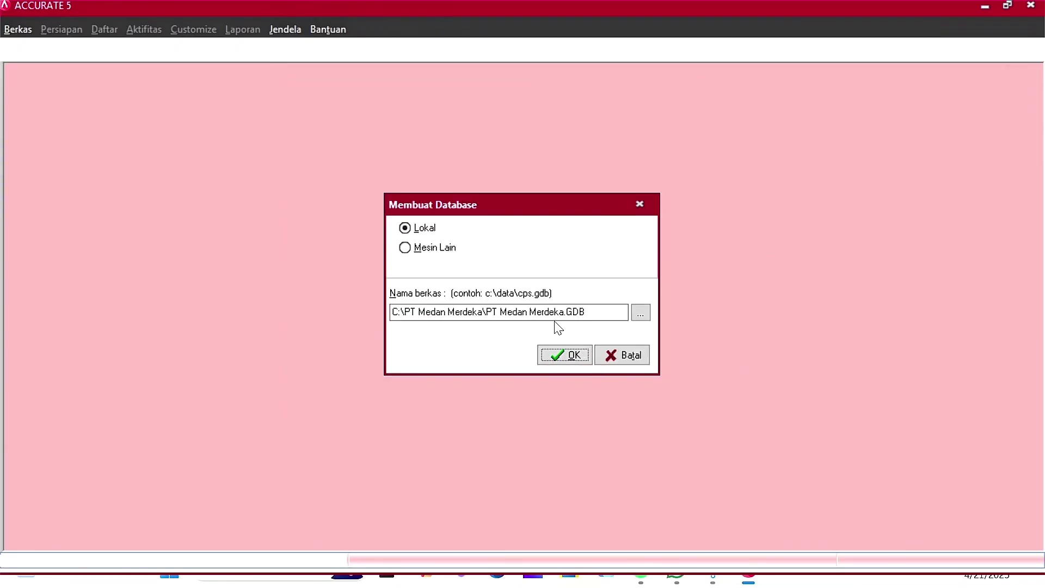
click(571, 351)
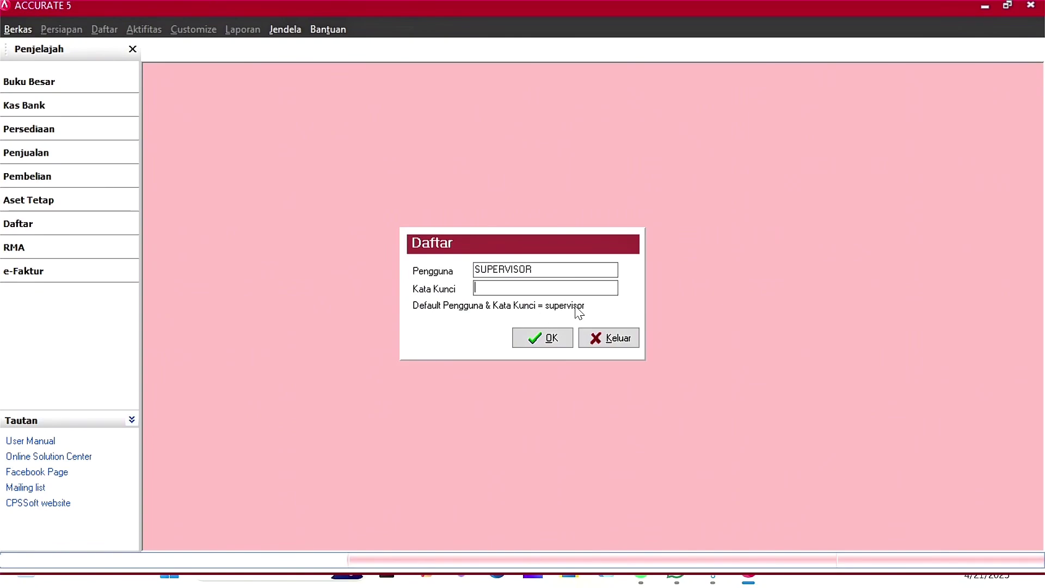
Step: Sign in as supervisor, keep Indonesian, and choose Persiapan Mahir to reach the Mata Uang step
text(supervisor)
click(551, 339)
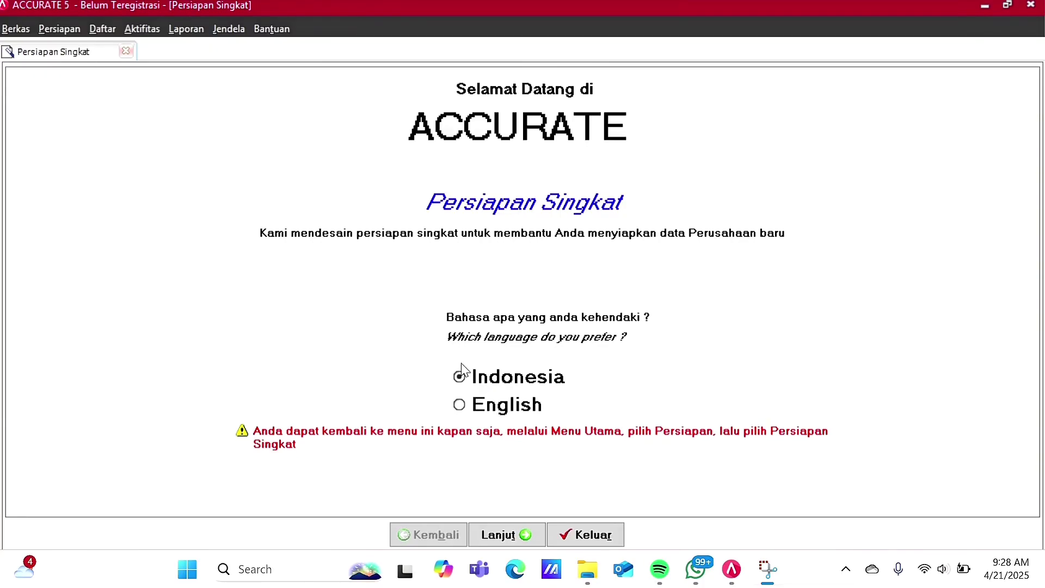
click(512, 528)
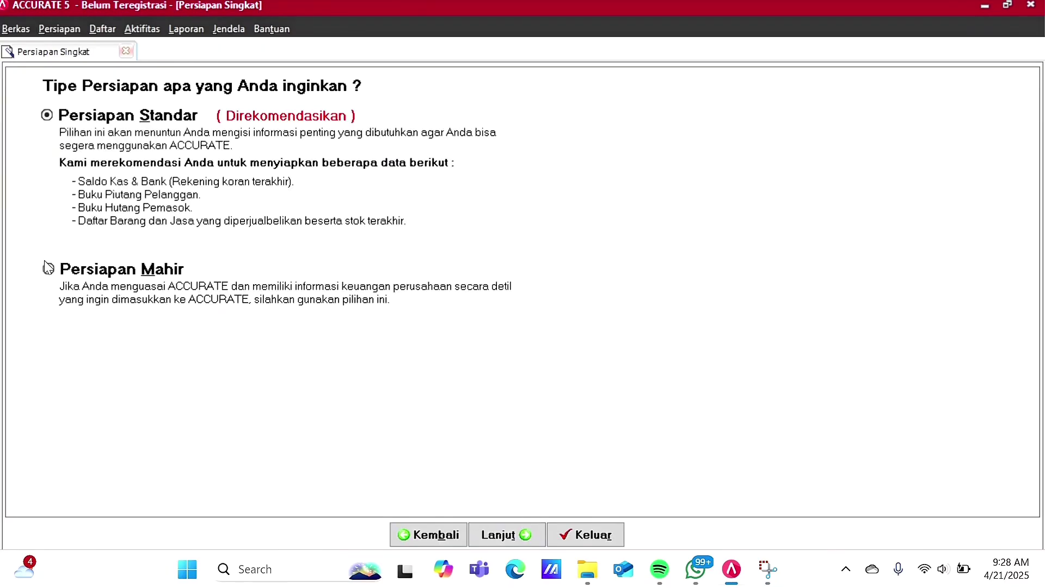
click(55, 270)
click(506, 534)
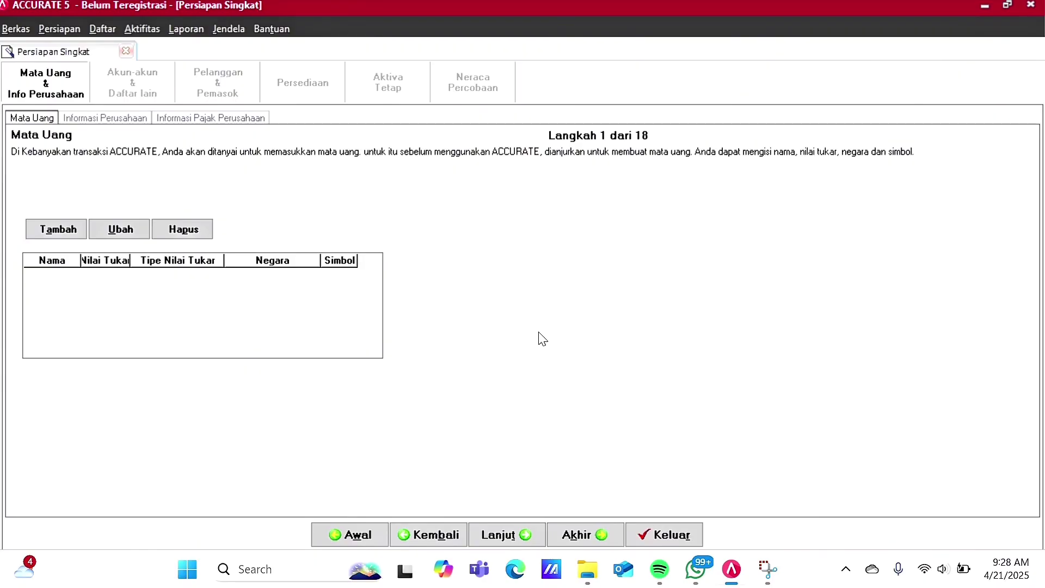
Step: Enter currency IDR with exchange rate 1, country Indonesia and symbol Rp
click(71, 277)
text(IDR)
click(121, 280)
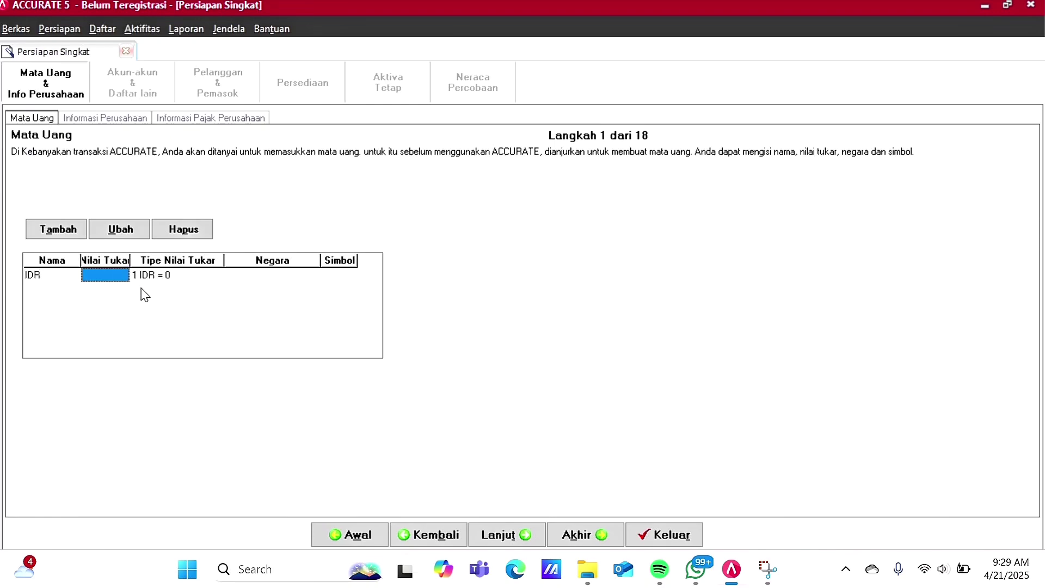
text(1)
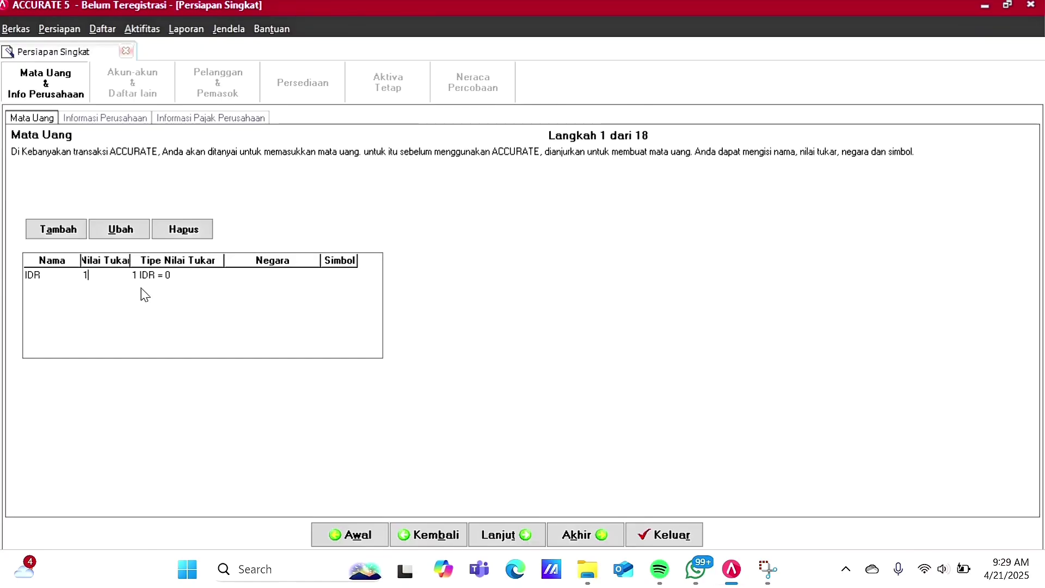
key(Tab)
click(262, 276)
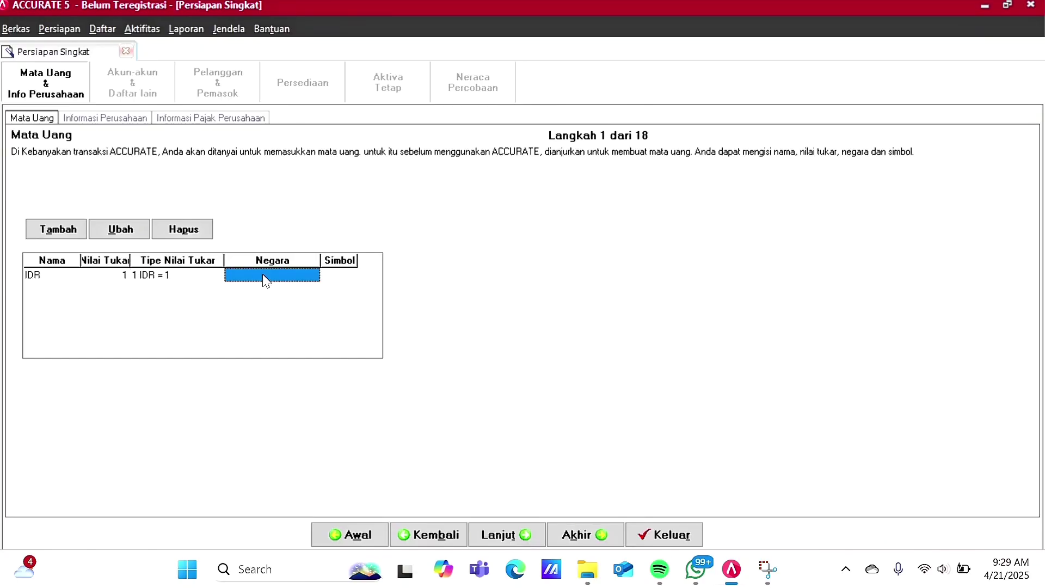
click(265, 279)
text(Indonesia)
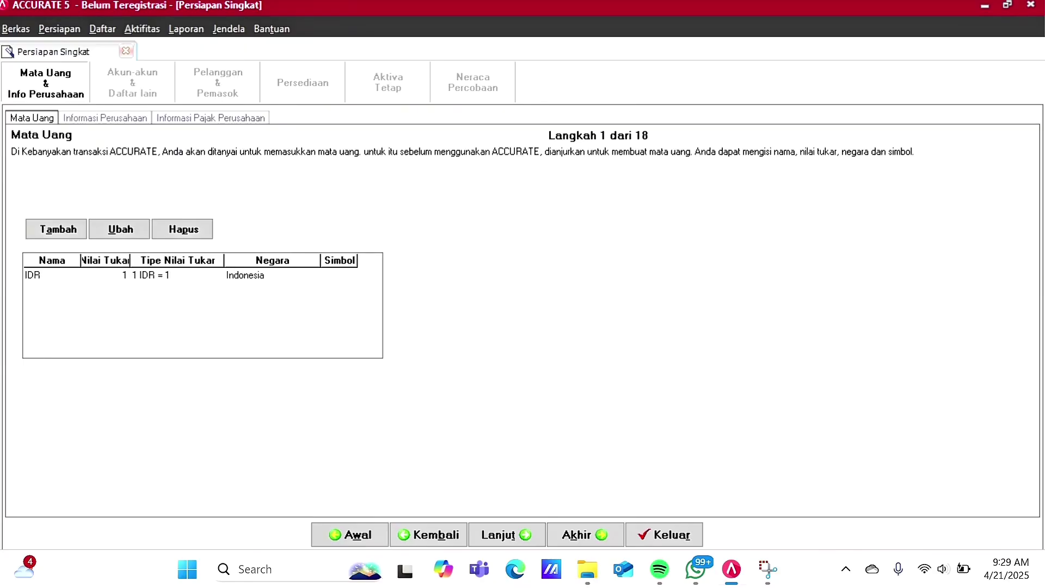
click(342, 279)
text(RP)
key(BackSpace)
text(p)
key(Return)
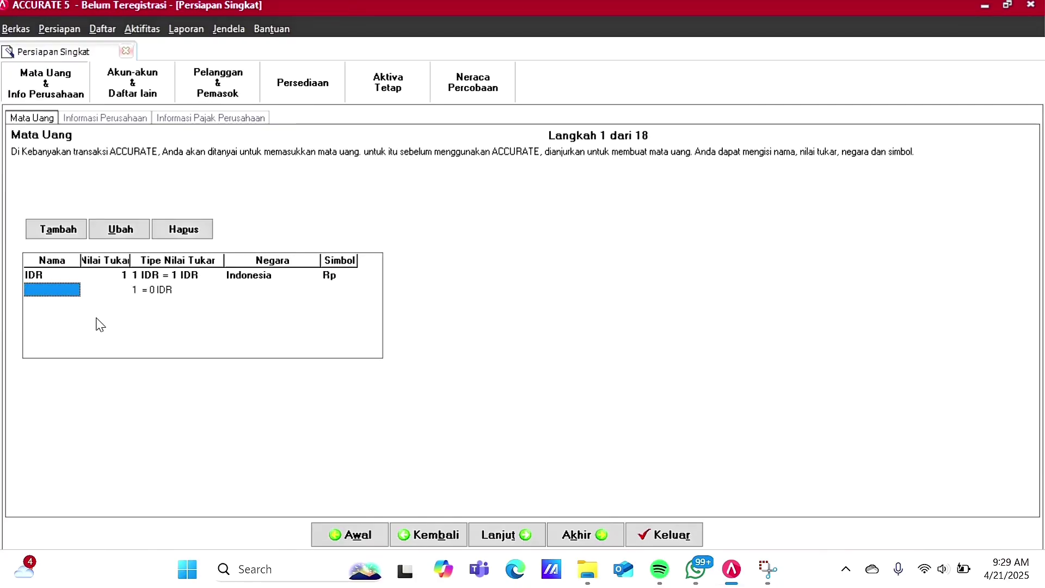
Step: Add USD at rate 9,500 with country Amerika Serikat and symbol $
text(USD )
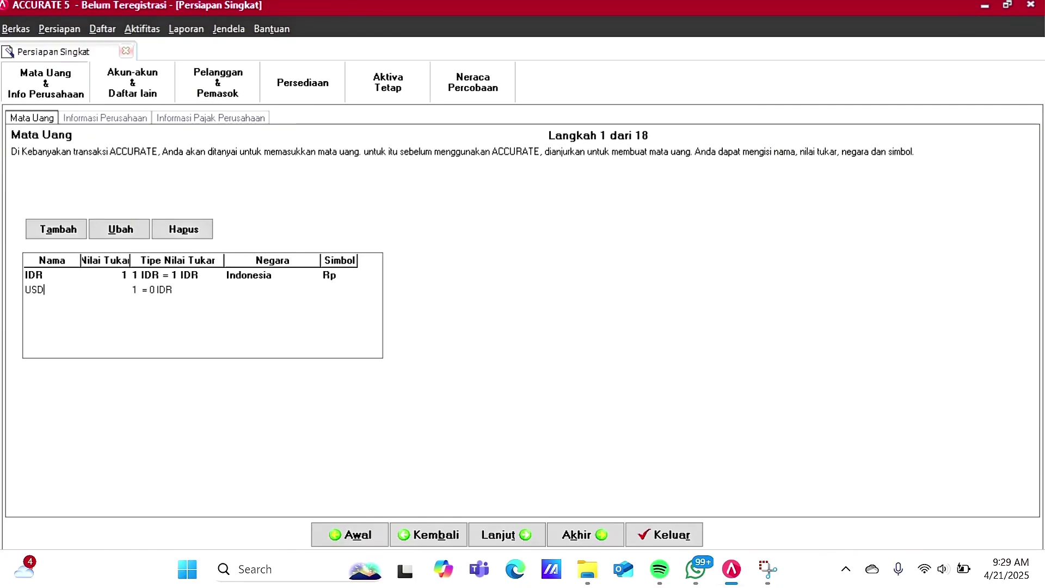
text(9,500)
key(Return)
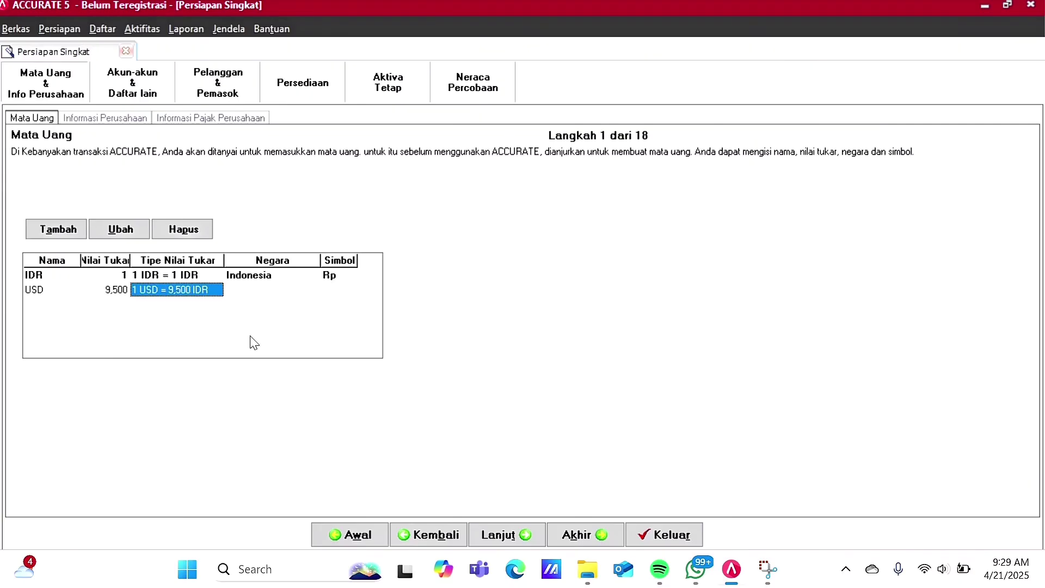
click(278, 293)
text(Amerika Serikat)
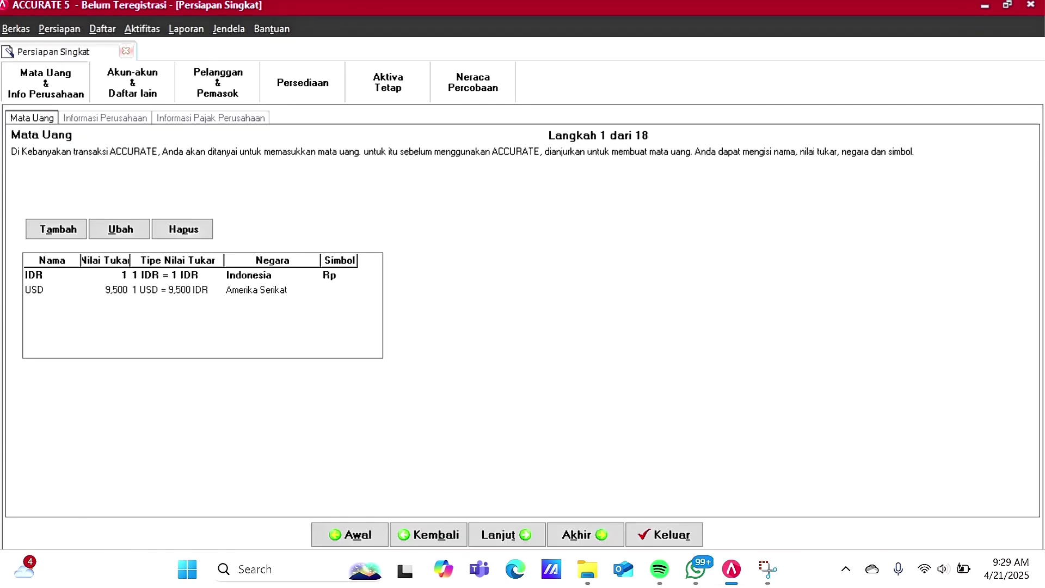
key(Return)
text($)
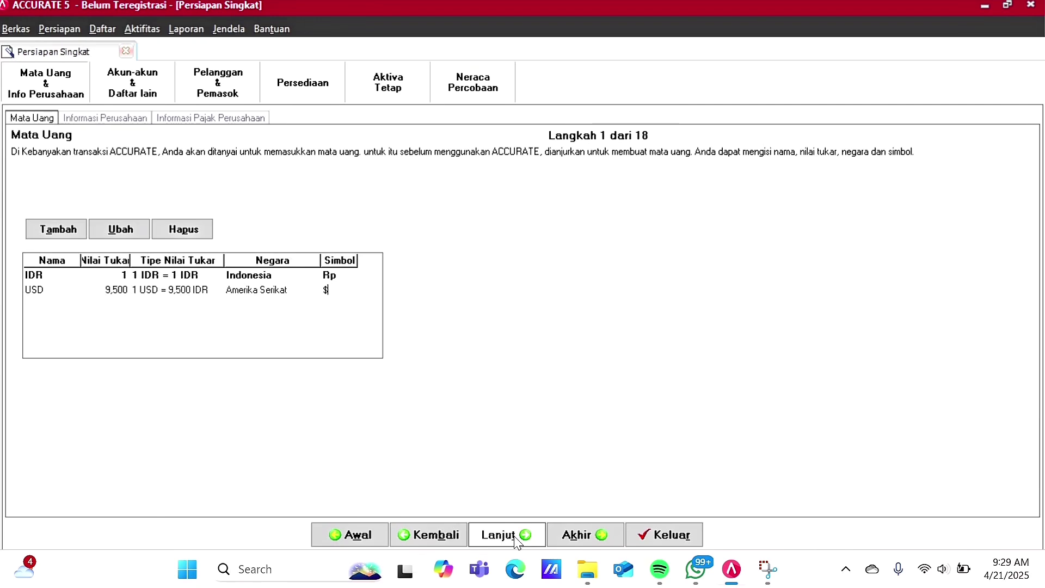
click(515, 539)
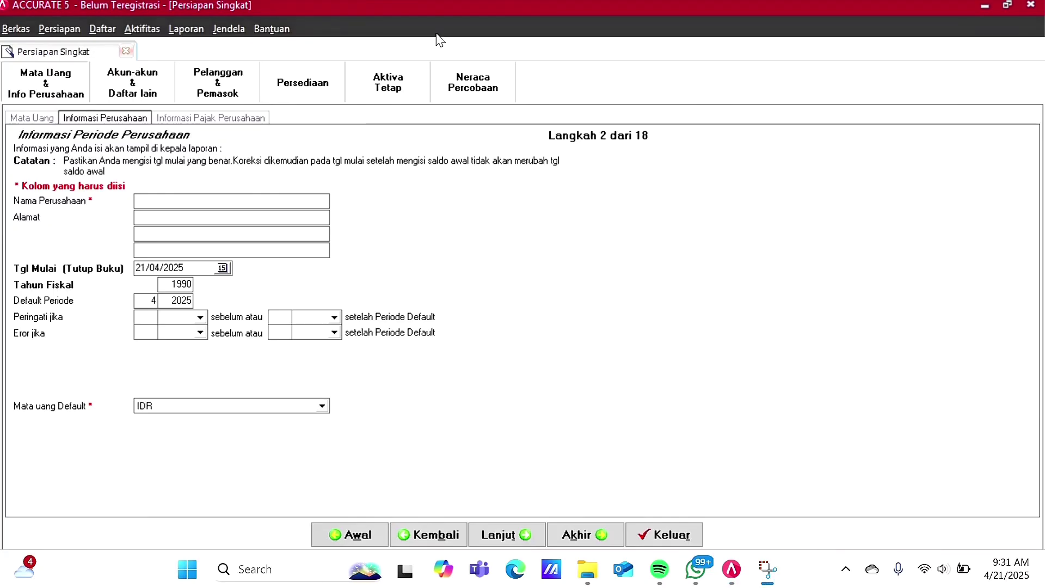
Step: Enter the company name 'PT. Medan Merdeka' and fill in the first address line
click(165, 197)
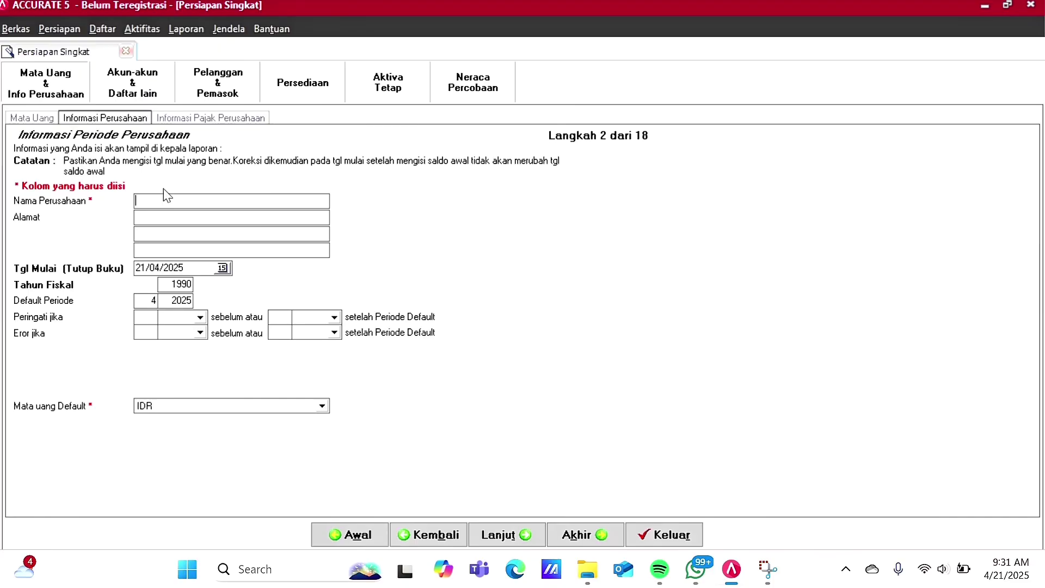
text(PT. Medan Merdeka)
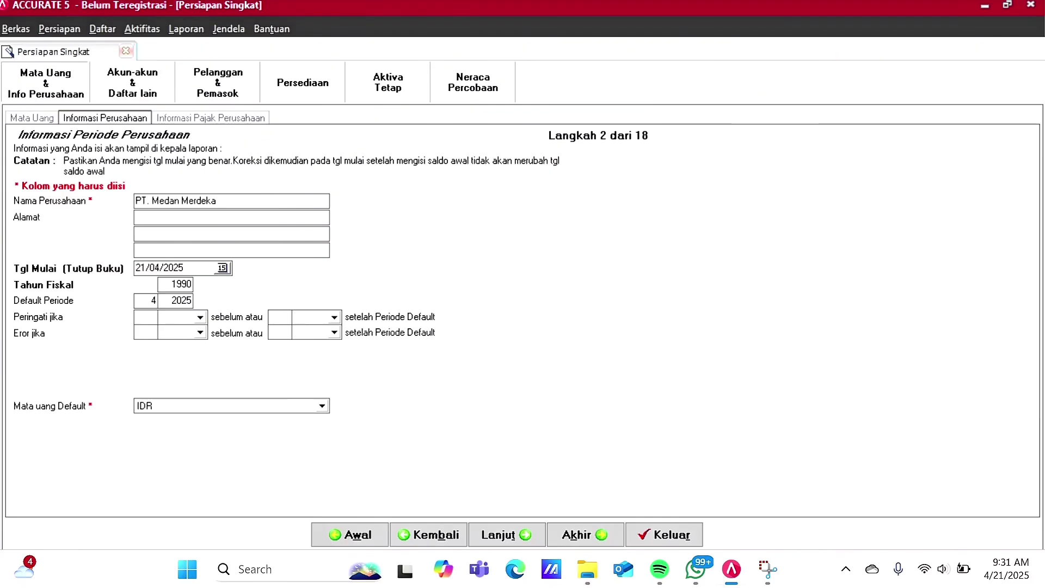
click(136, 217)
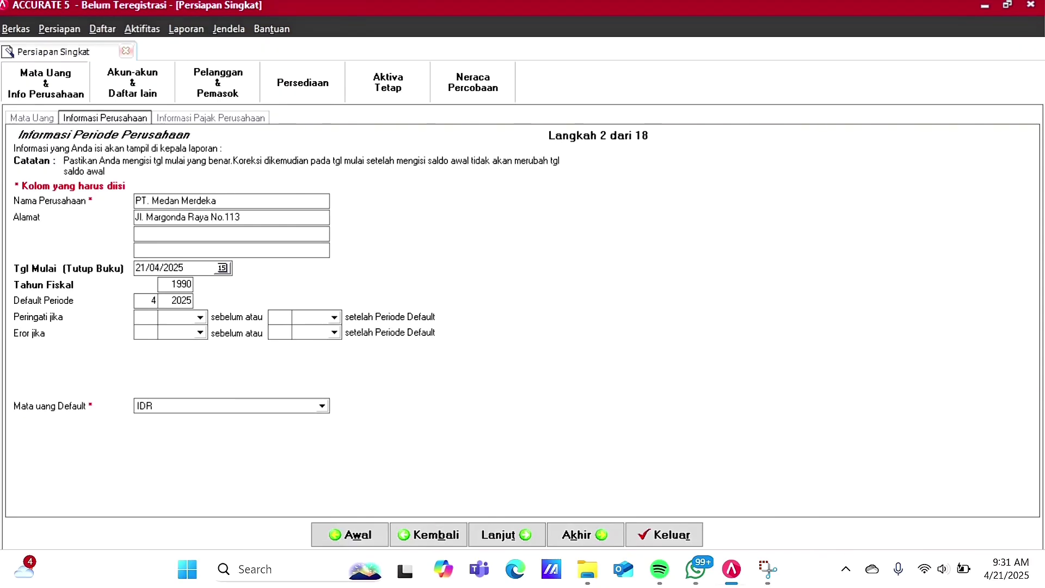
Step: Set the company start date to 31/03/2016 using the calendar
click(224, 268)
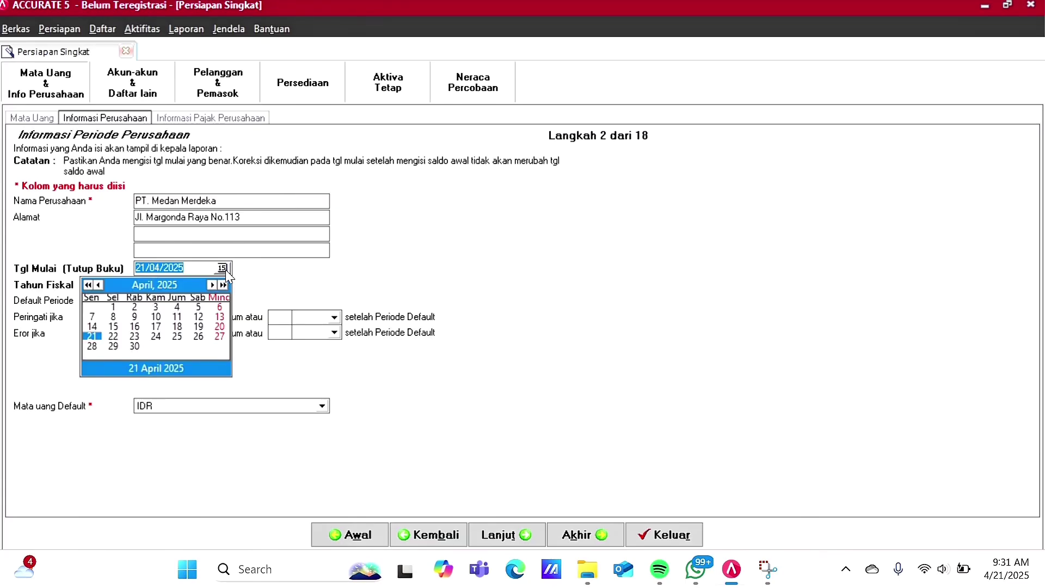
click(88, 285)
double_click(88, 285)
double_click(88, 284)
click(88, 285)
double_click(88, 284)
click(88, 284)
click(99, 285)
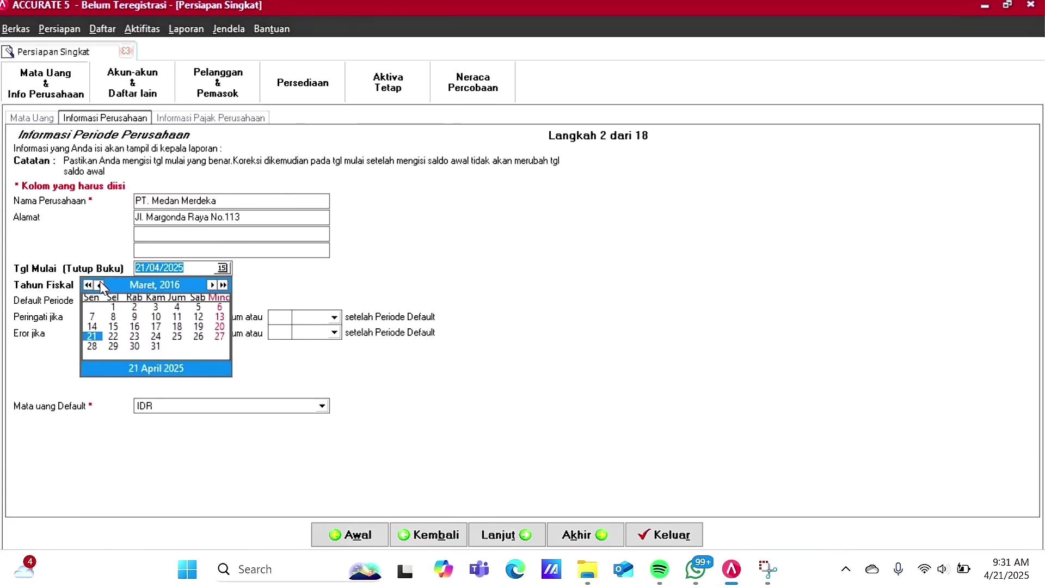
click(99, 285)
click(212, 284)
click(155, 347)
Step: Set fiscal year 2016 and default period month 3 of 2016
click(178, 285)
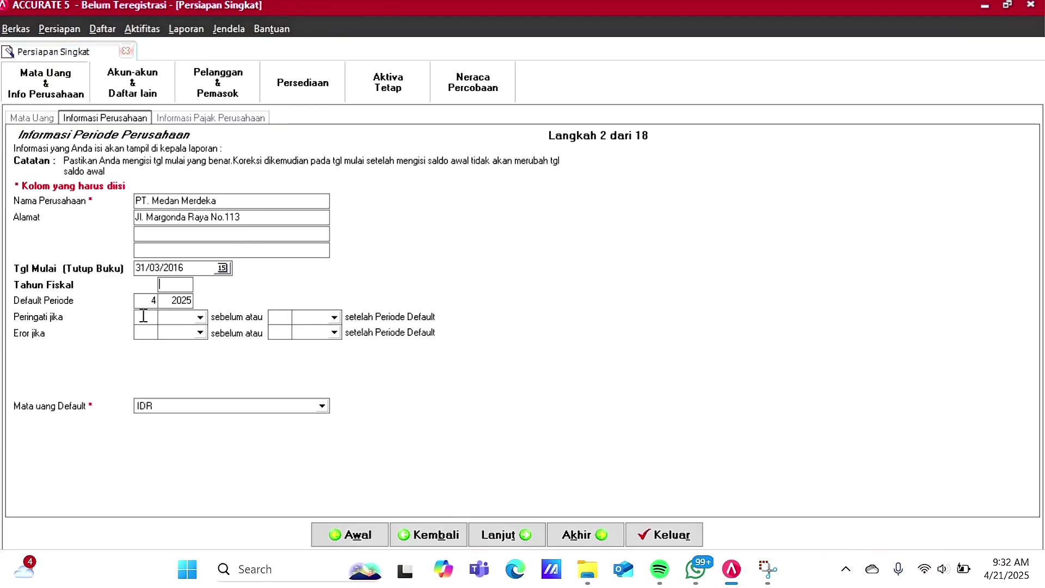
text(2016)
key(Tab)
key(BackSpace)
text(3)
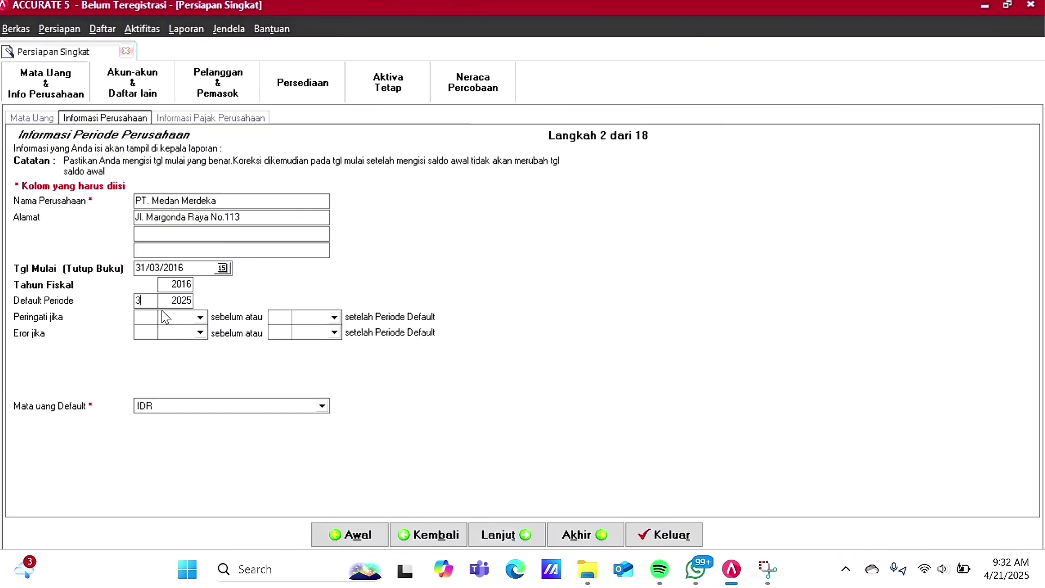
click(192, 300)
text(2016)
key(Tab)
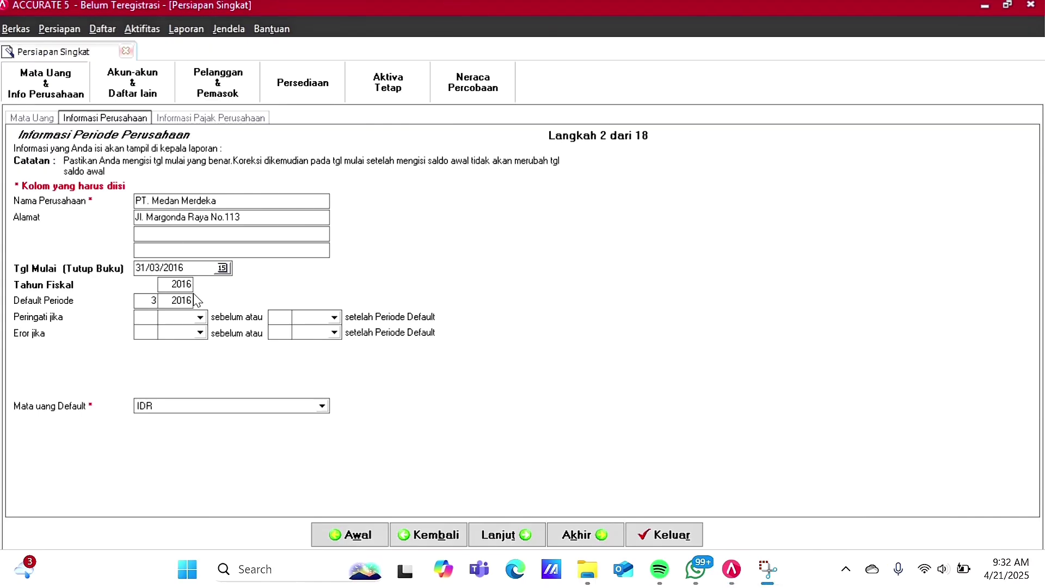
click(514, 535)
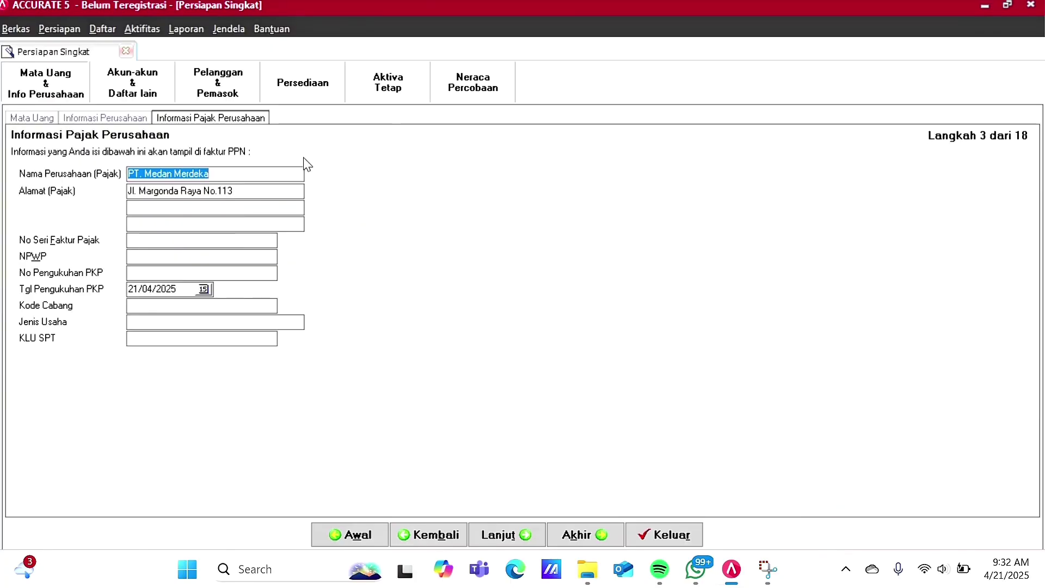
Step: Enter the tax invoice serial number and the company's NPWP, reusing it as PKP registration number
click(293, 174)
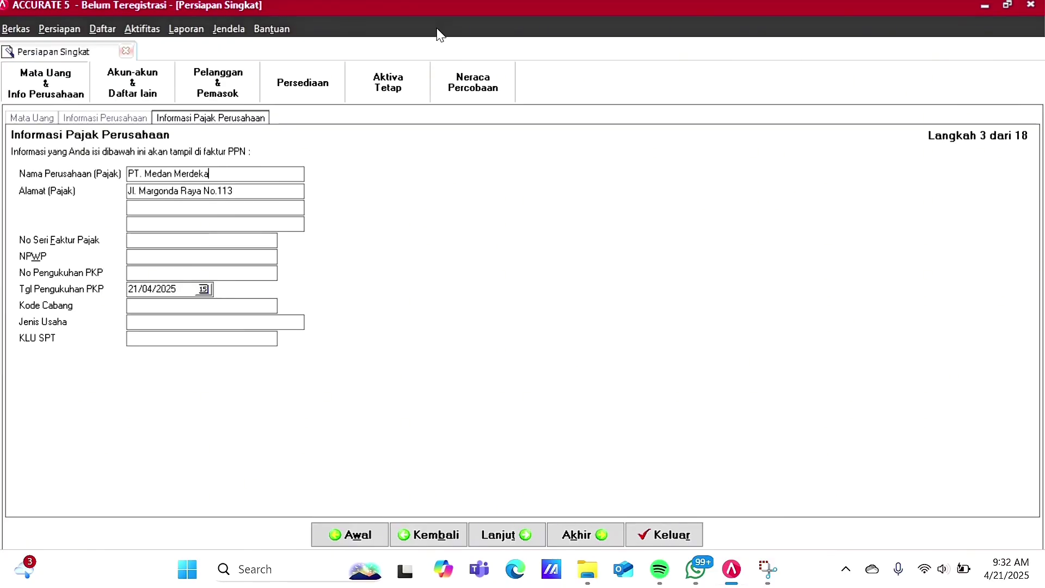
click(163, 244)
text(010.000)
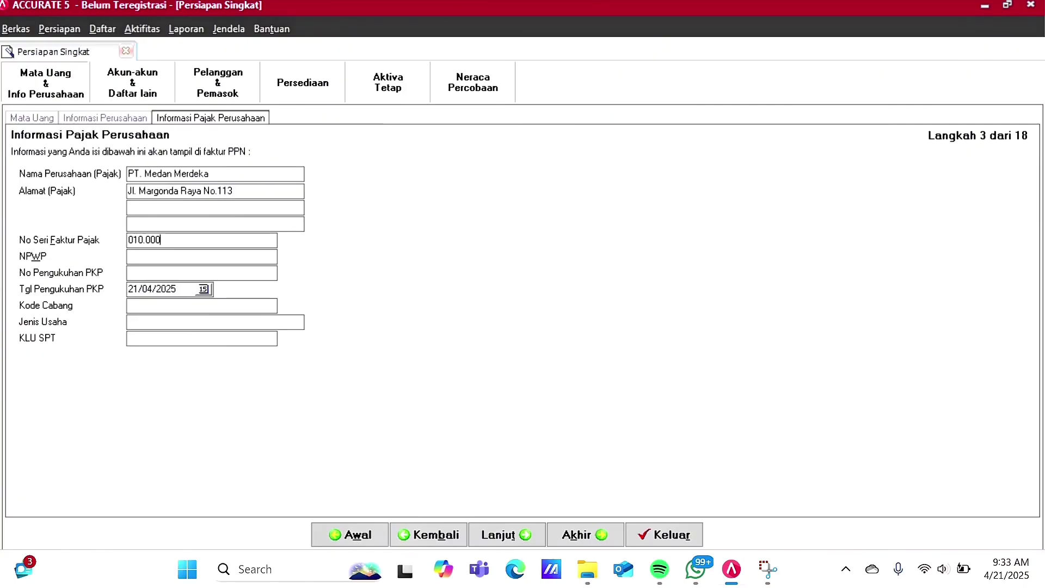
key(Tab)
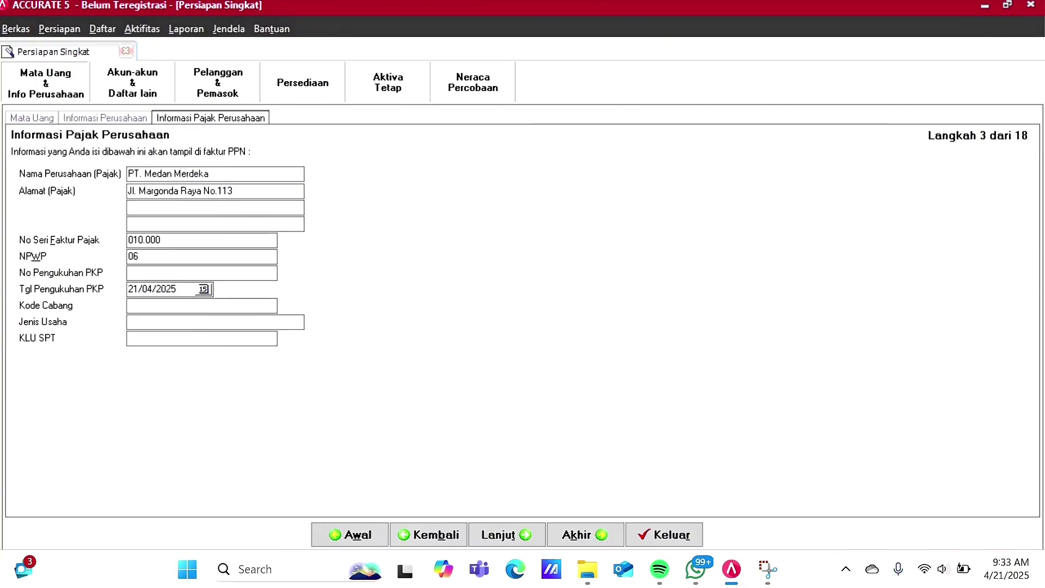
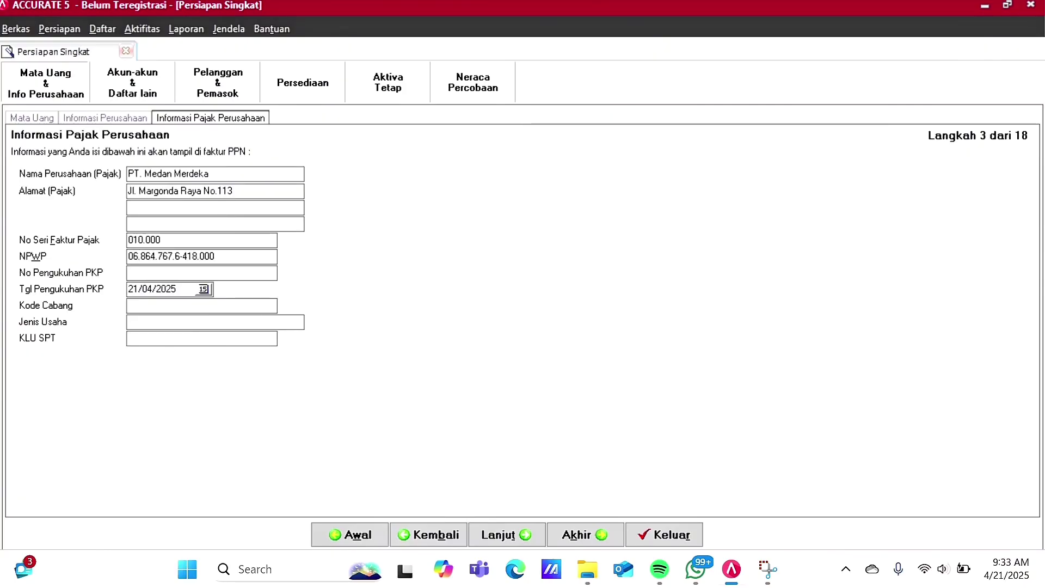
key(Tab)
Step: Set PKP registration date 01/03/1999, business type Perdagangan and KLU SPT 51900
click(204, 289)
text(01/03/1999)
key(Tab)
text(000Pw)
key(BackSpace)
text(erdagangan51900)
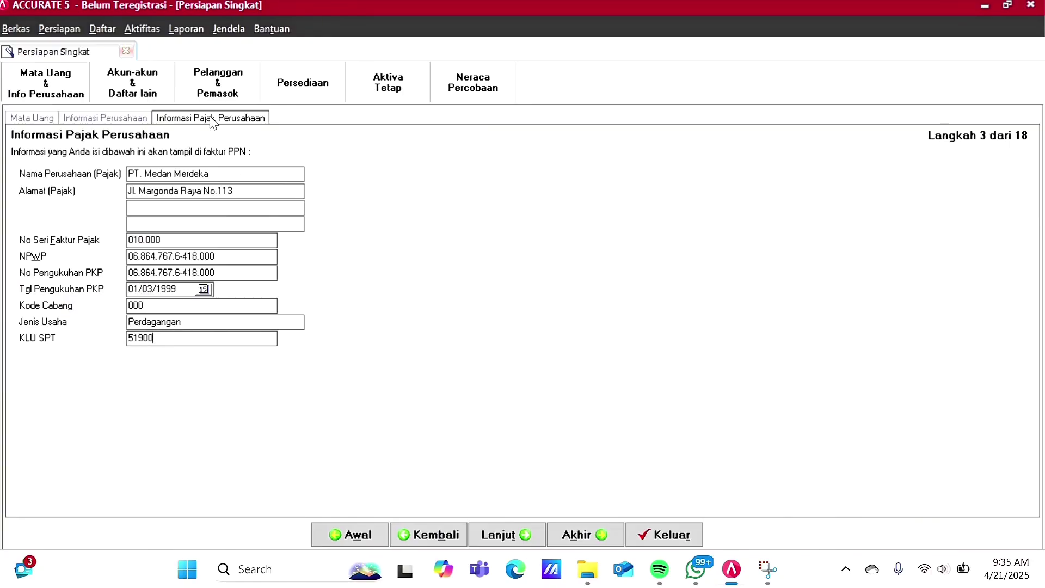
click(514, 536)
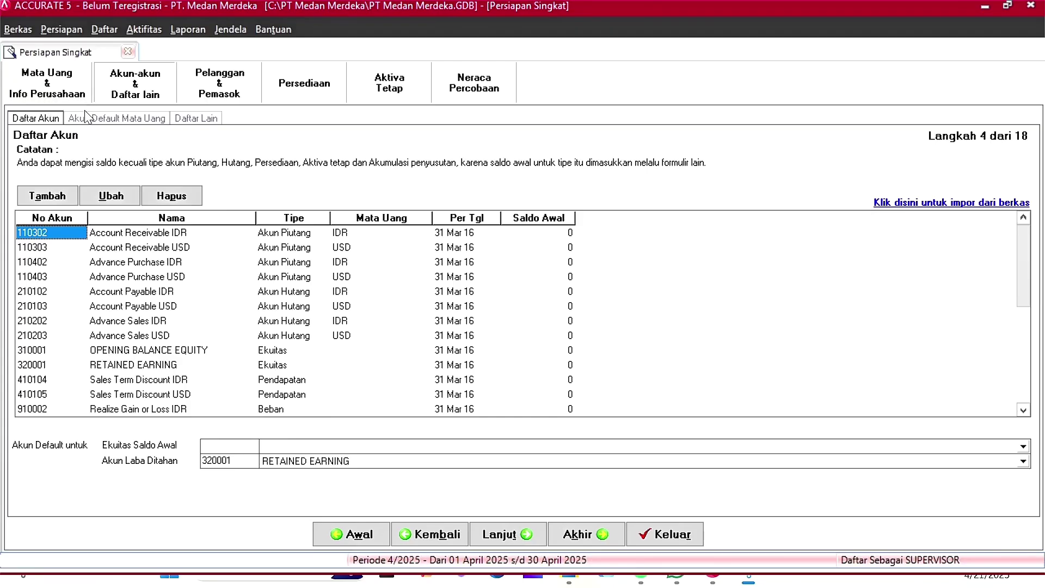
Step: Delete preset accounts 110302, 110303, 110402, 210102, 210103 and 210202, confirming each prompt
click(187, 198)
click(502, 325)
click(495, 326)
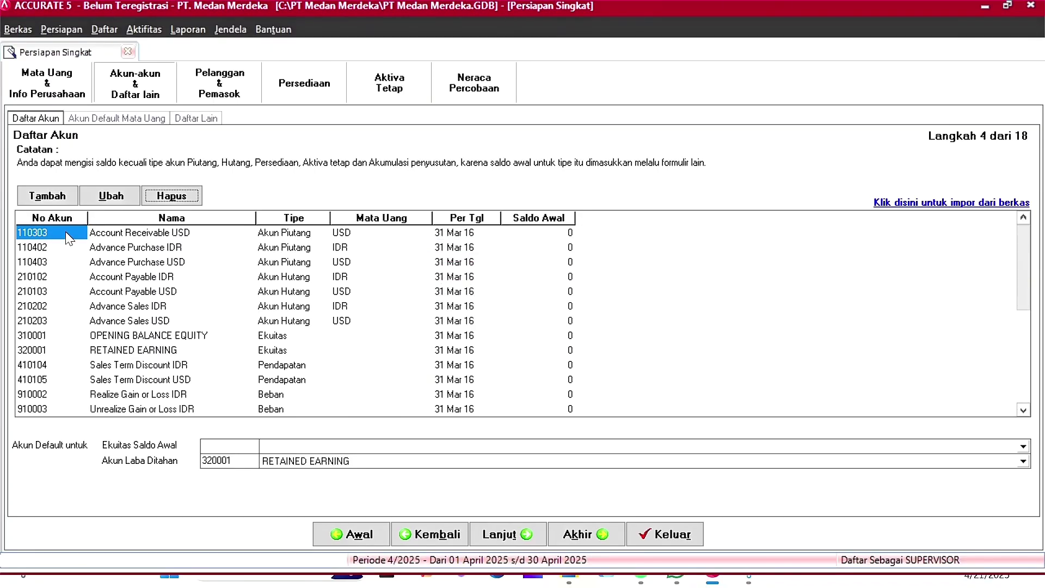
key(Return)
key(Return)
key(Return)
key(Return)
key(Return)
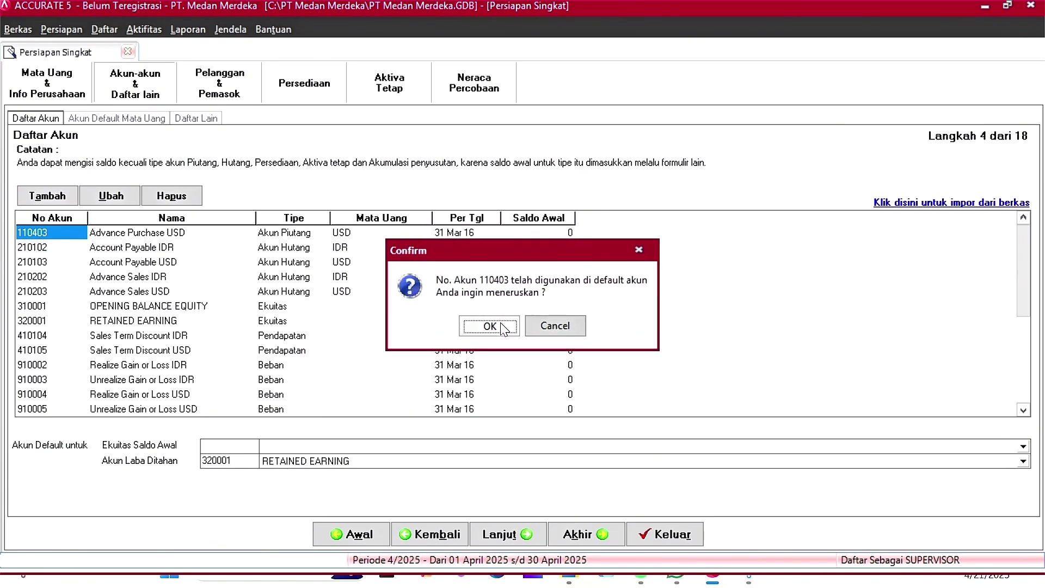
key(Return)
click(190, 199)
key(Return)
key(Return)
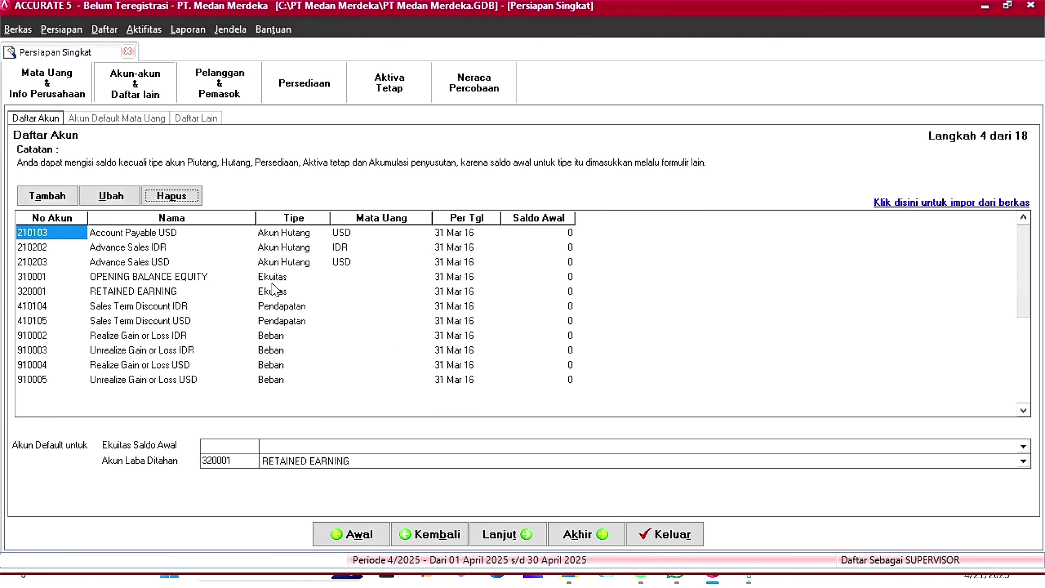
click(172, 199)
key(Return)
key(Return)
key(Delete)
key(Return)
key(Return)
key(Delete)
Step: Delete accounts 210203, 310001, 410104 and 410105, then open the import-from-file page
key(Return)
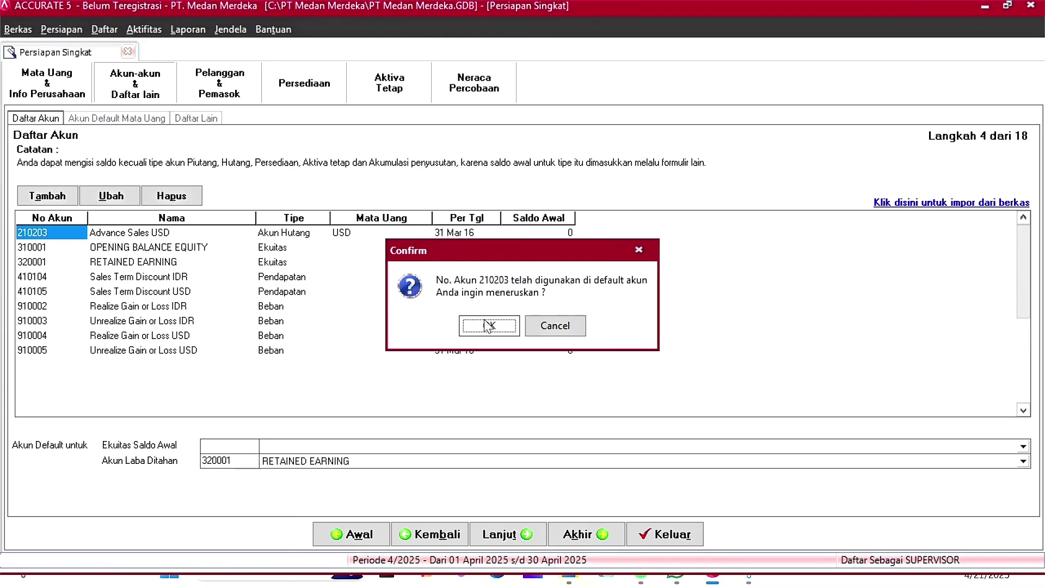
key(Return)
key(Delete)
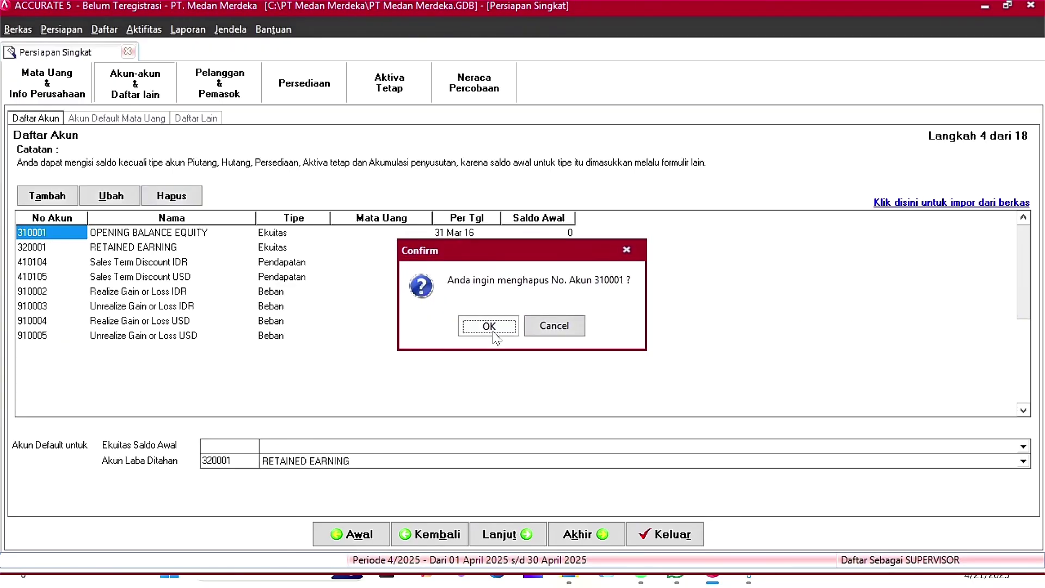
click(496, 327)
click(497, 326)
key(Down)
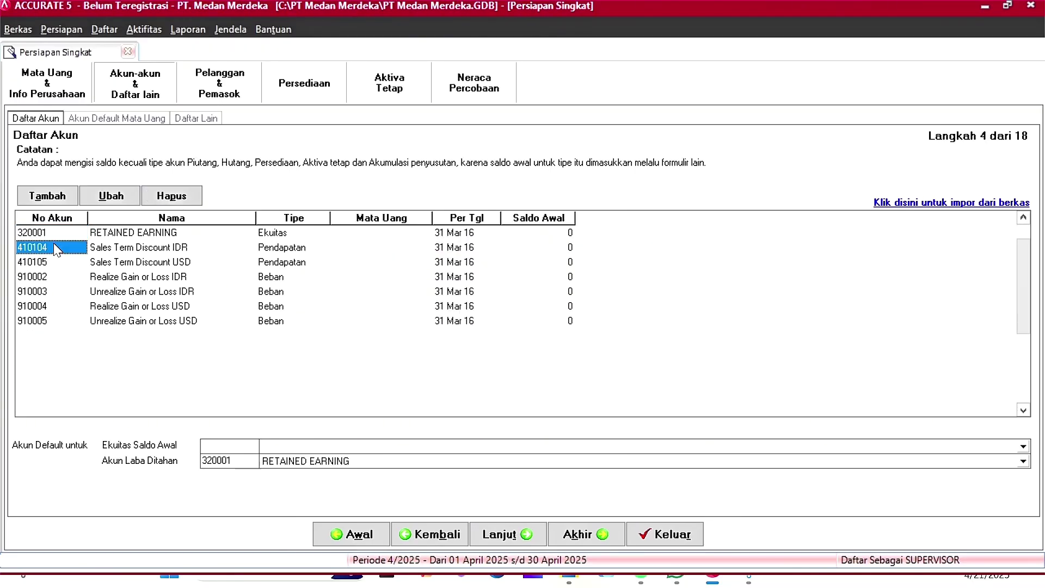
key(Delete)
click(497, 336)
click(493, 327)
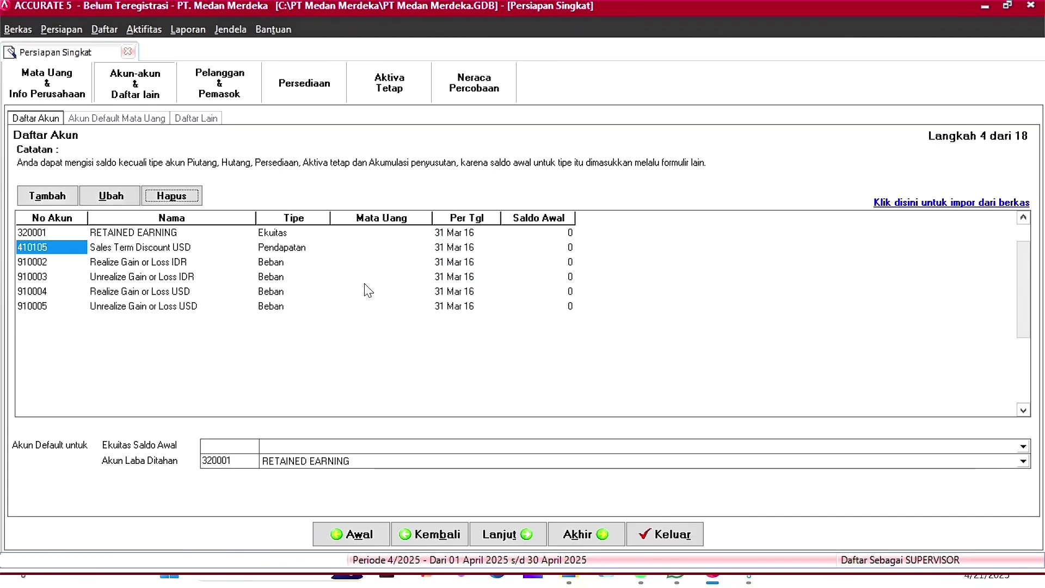
key(Delete)
click(467, 321)
click(490, 327)
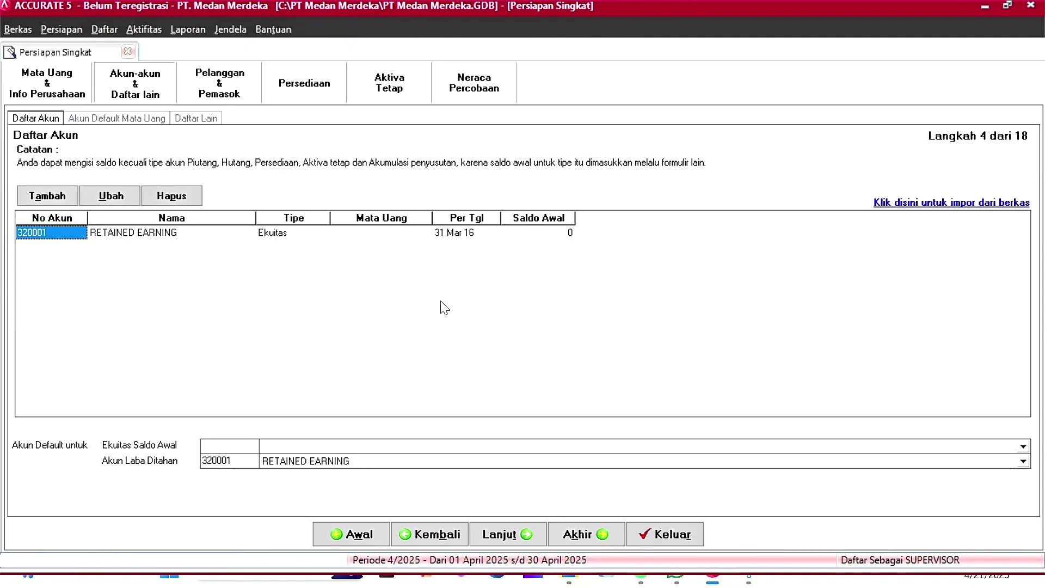
click(912, 204)
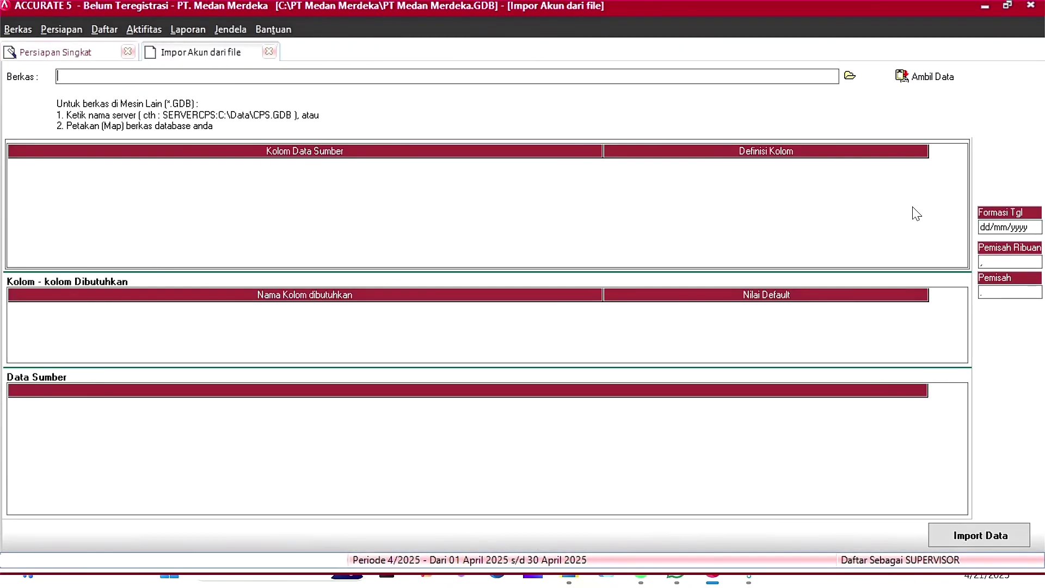
Step: Choose the Excel (*.xls) file Daftar Akun dan Saldo Awal Neraca and load its data with Ambil Data
click(850, 76)
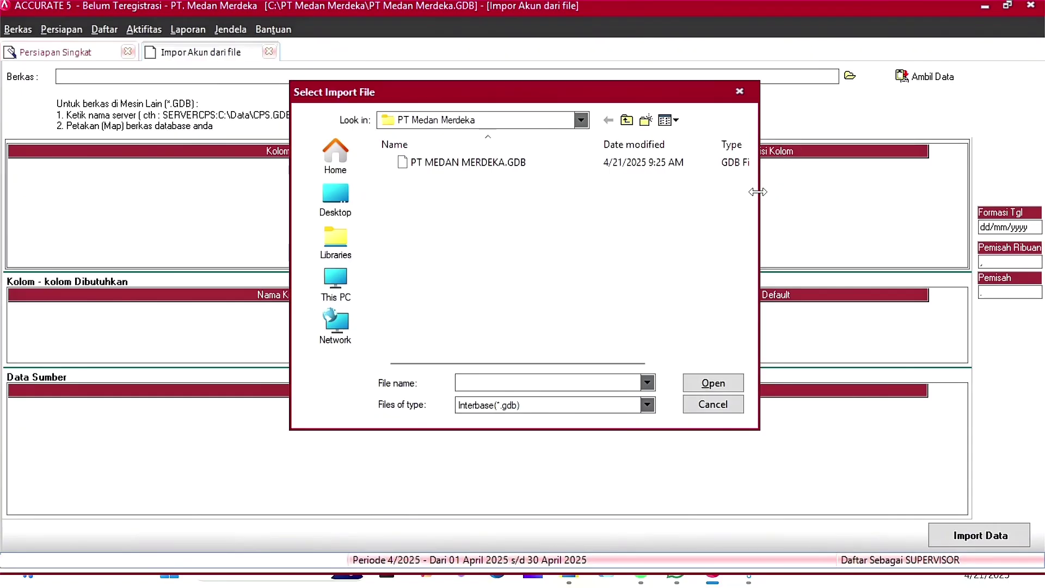
click(647, 382)
click(648, 383)
click(647, 405)
click(550, 429)
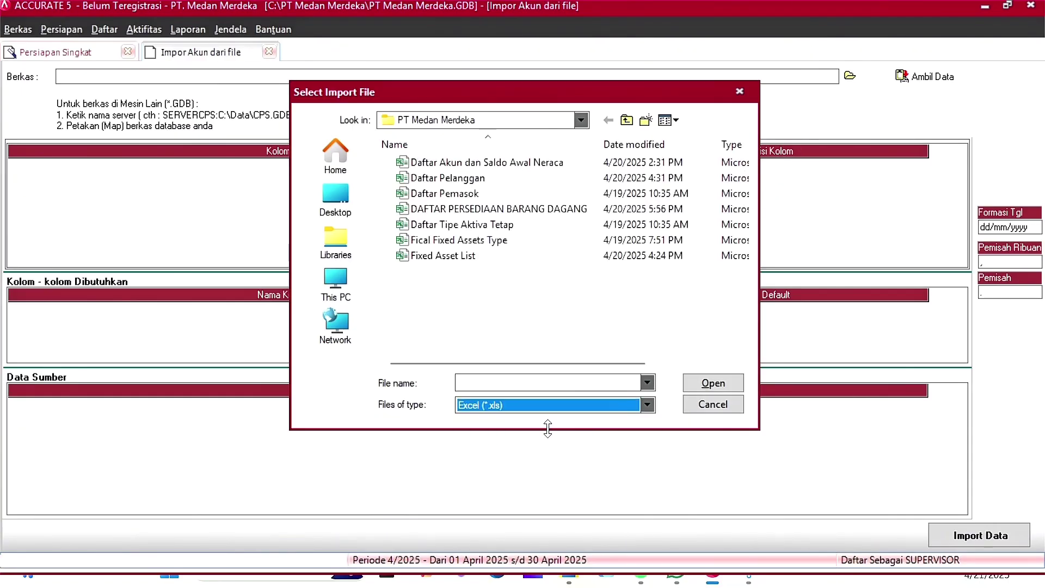
click(429, 162)
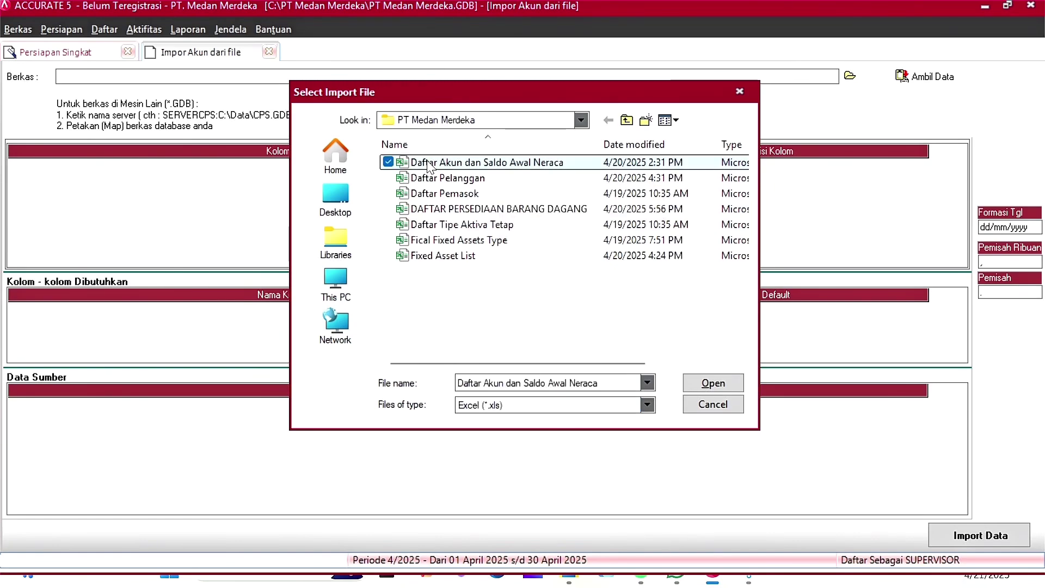
click(729, 388)
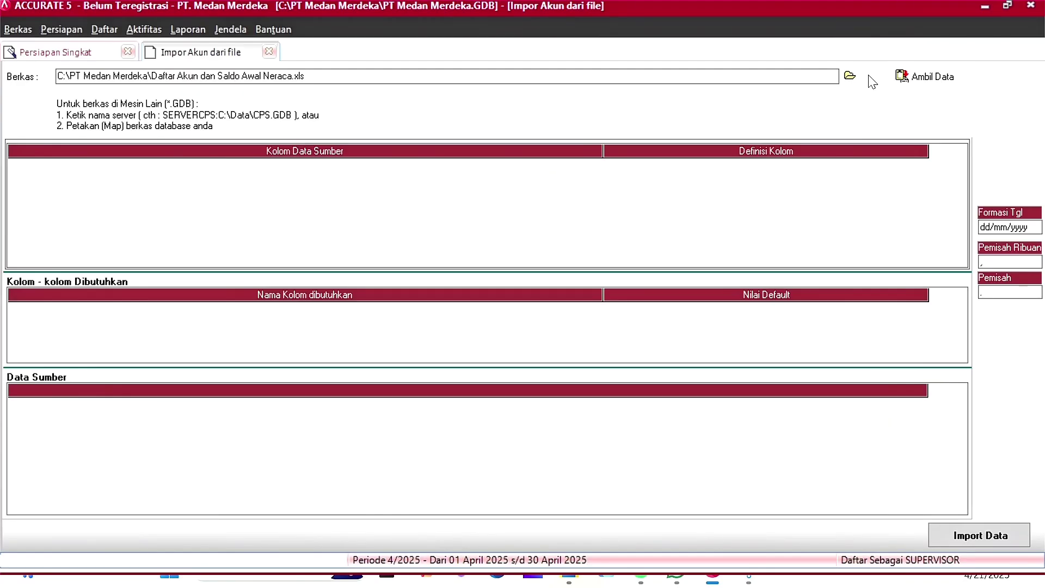
click(925, 74)
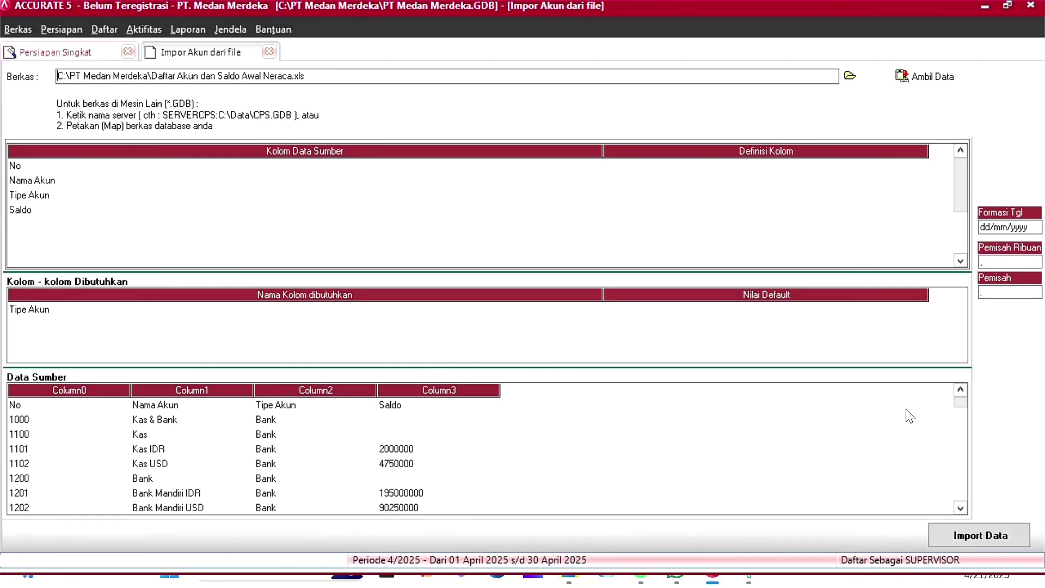
click(964, 403)
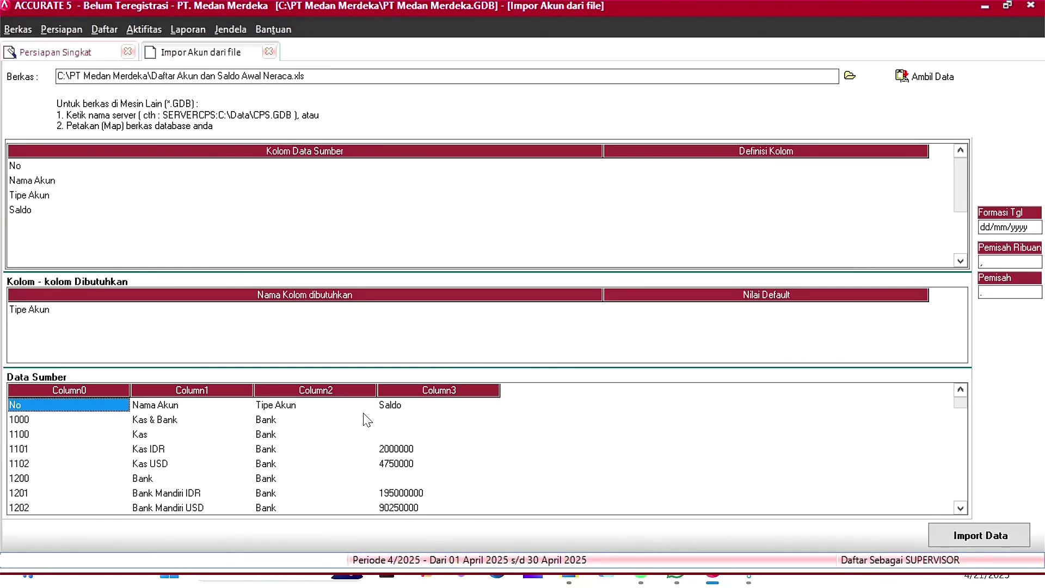
Step: Delete the header row from the loaded source data
right_click(99, 417)
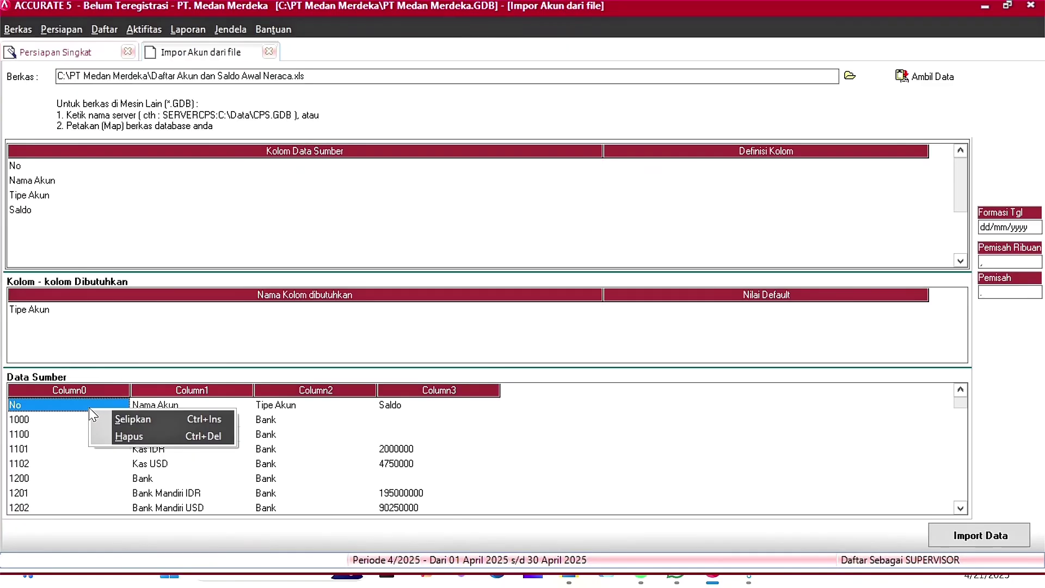
click(150, 441)
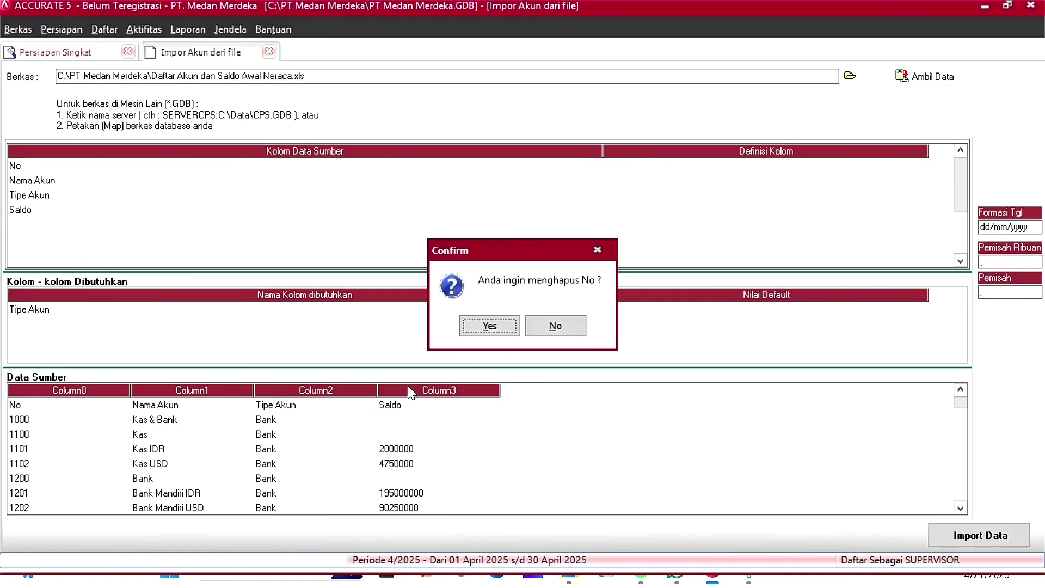
click(478, 328)
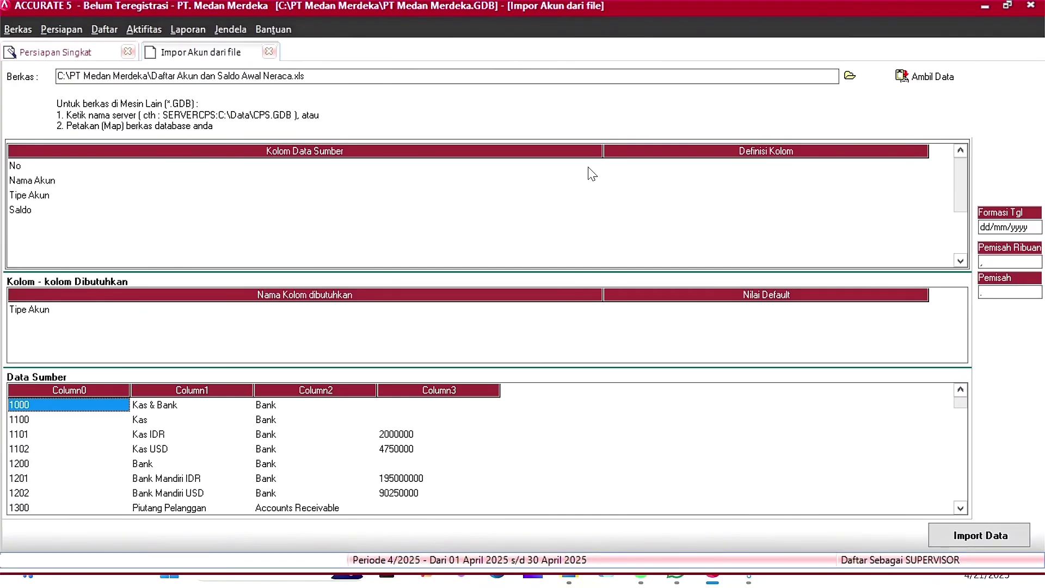
Step: Map source column No to No. Akun and column Nama Akun to Nama Akun
click(687, 167)
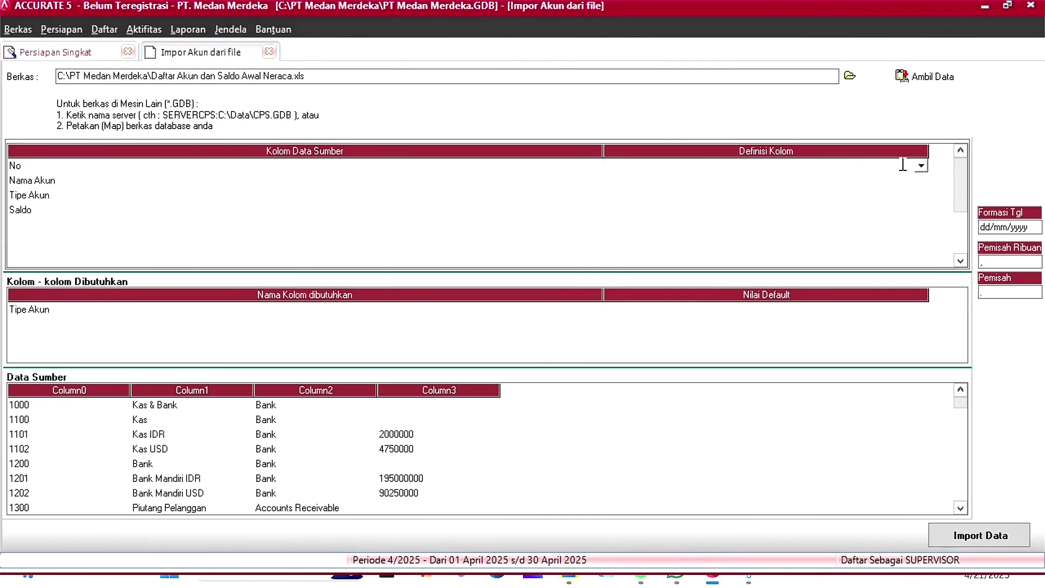
click(921, 167)
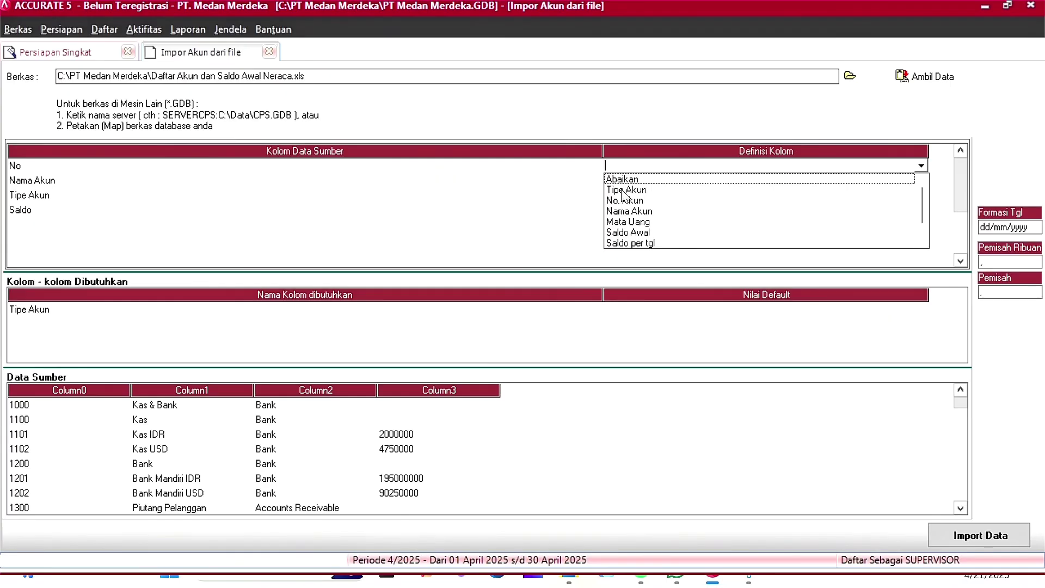
click(631, 201)
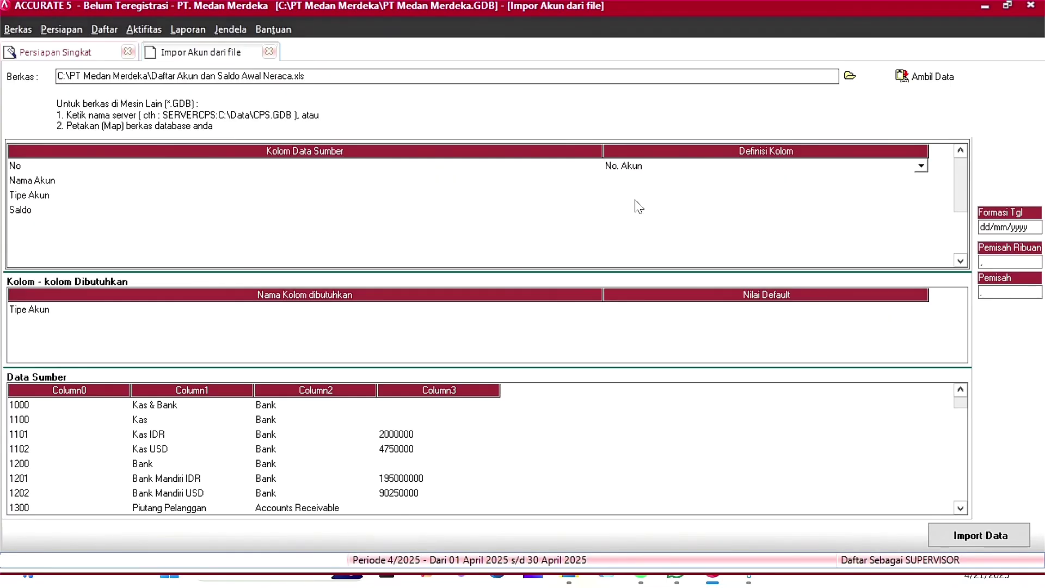
click(924, 181)
click(921, 180)
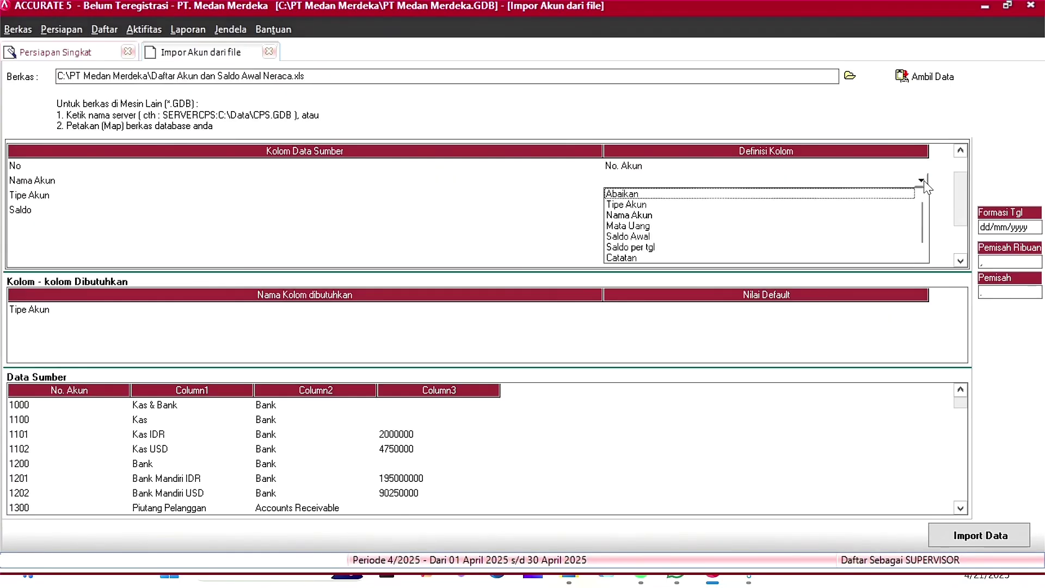
click(621, 215)
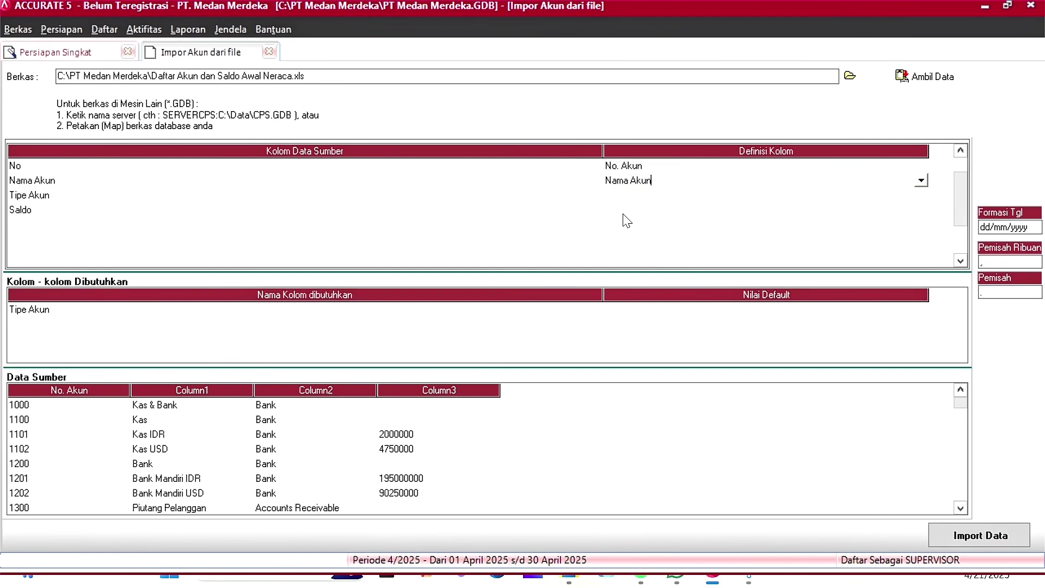
click(690, 197)
click(920, 197)
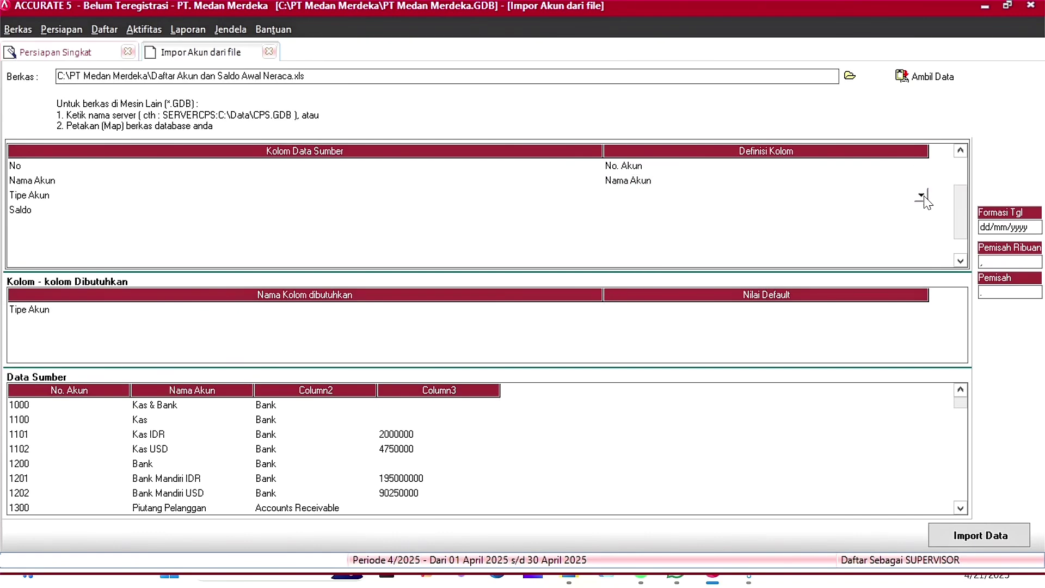
click(922, 196)
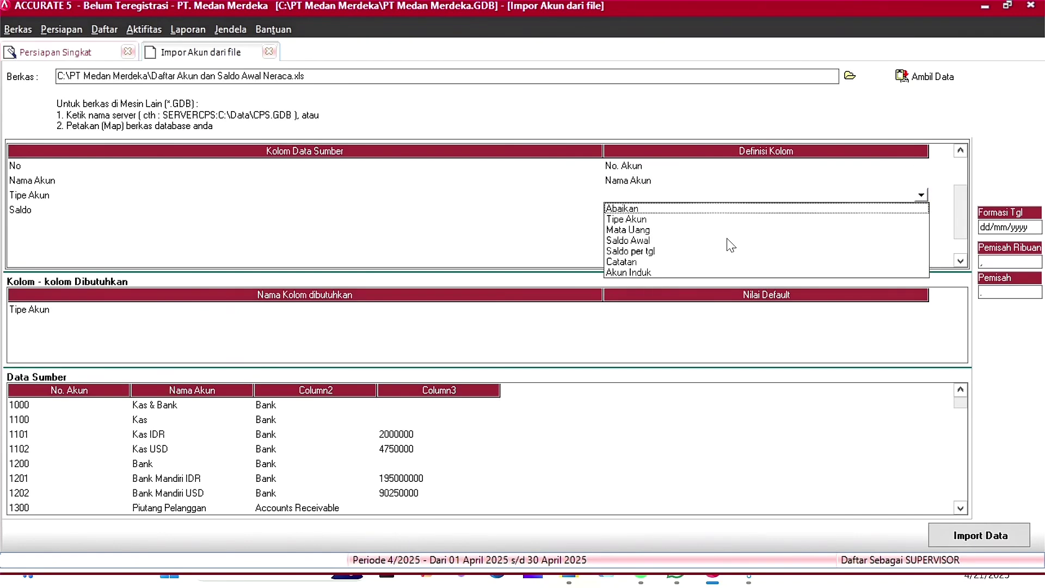
Step: Define the column as Tipe Akun; map Bank, Receivable, Inventory, Other Current and Fixed Asset
click(630, 219)
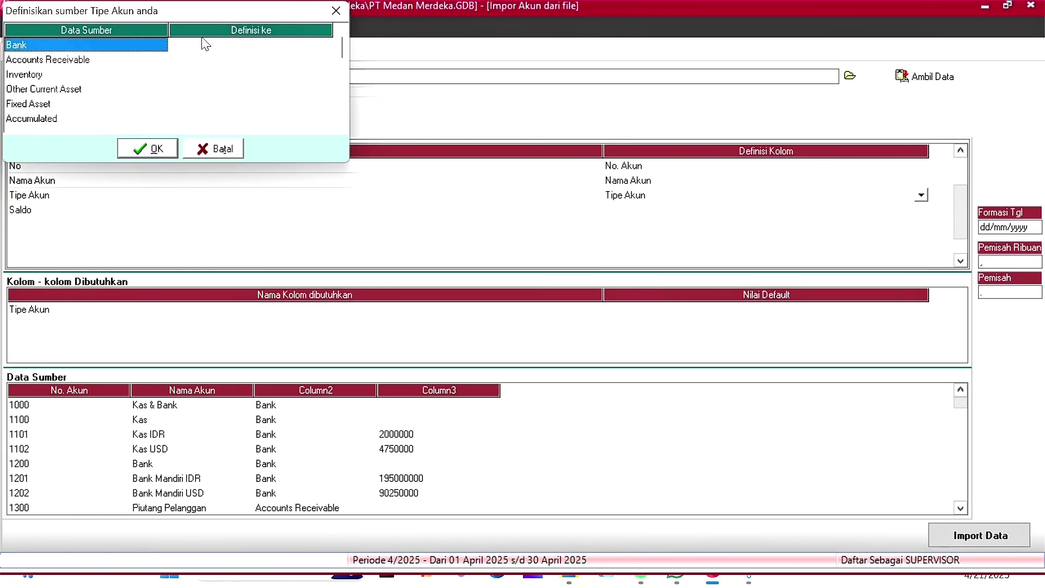
click(205, 44)
click(325, 45)
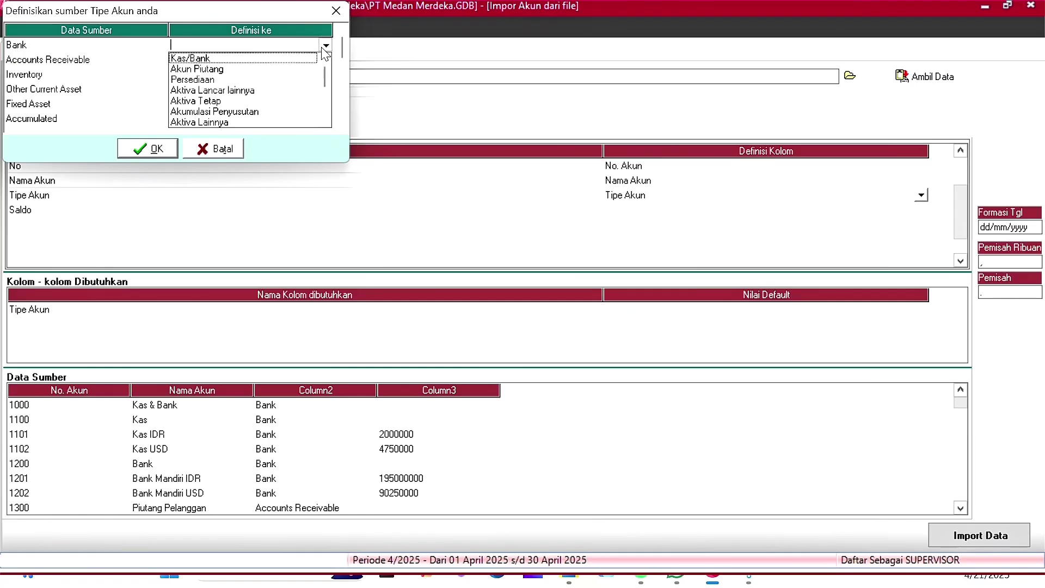
click(315, 60)
click(320, 62)
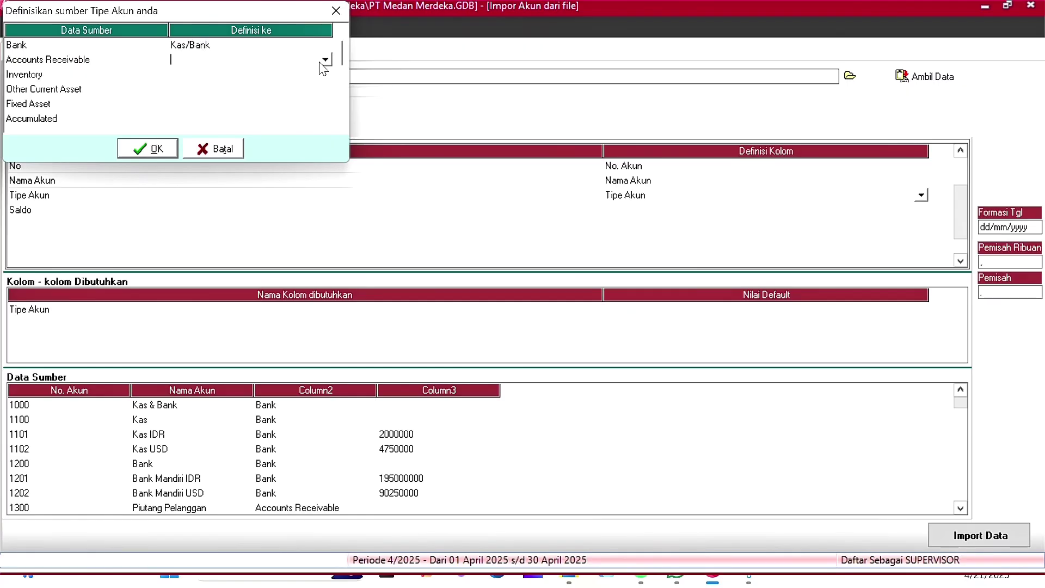
click(325, 61)
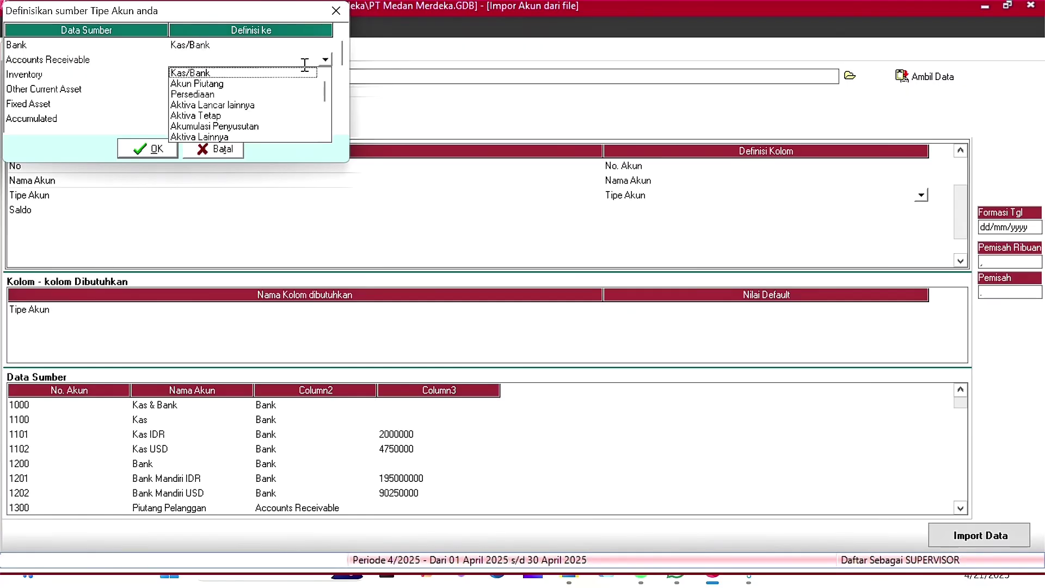
click(196, 85)
click(296, 74)
click(296, 76)
click(324, 75)
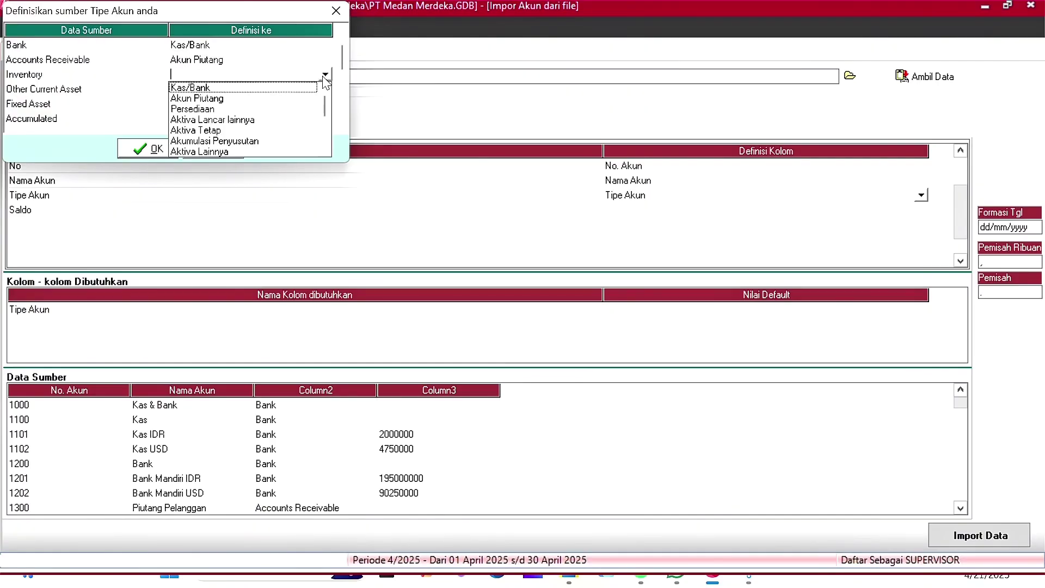
click(220, 110)
click(217, 90)
click(216, 90)
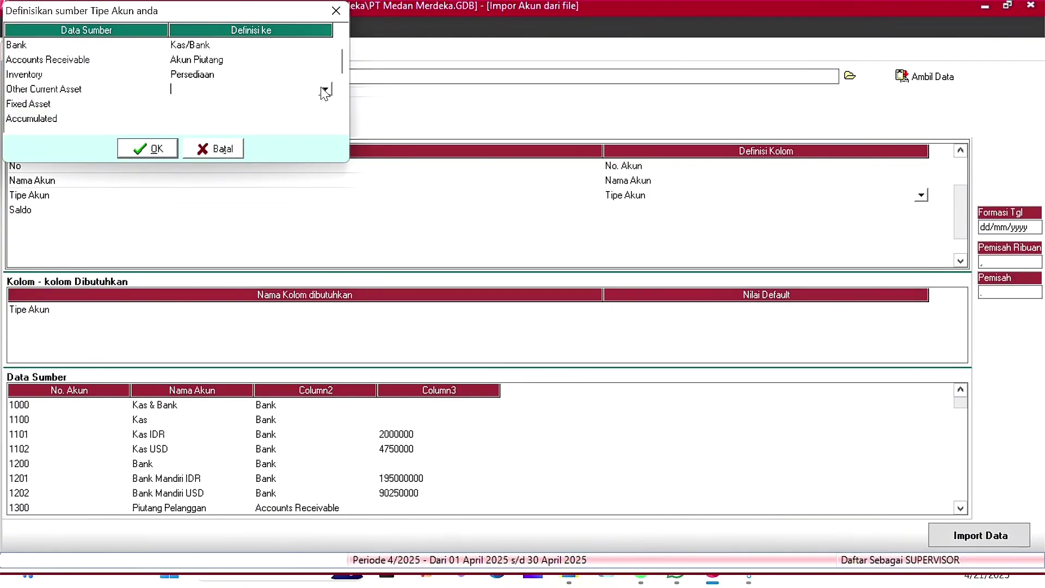
click(325, 89)
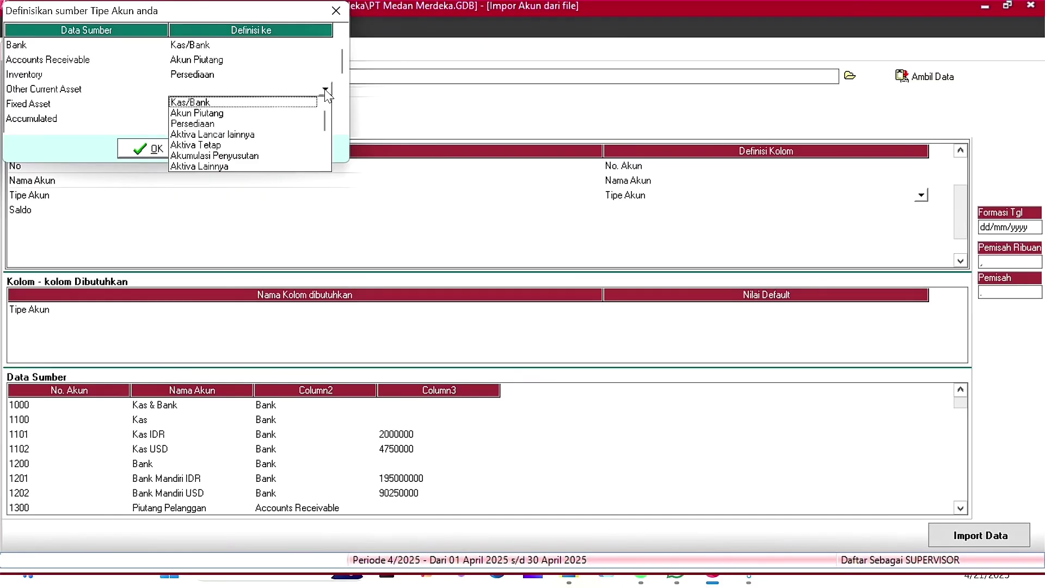
click(218, 135)
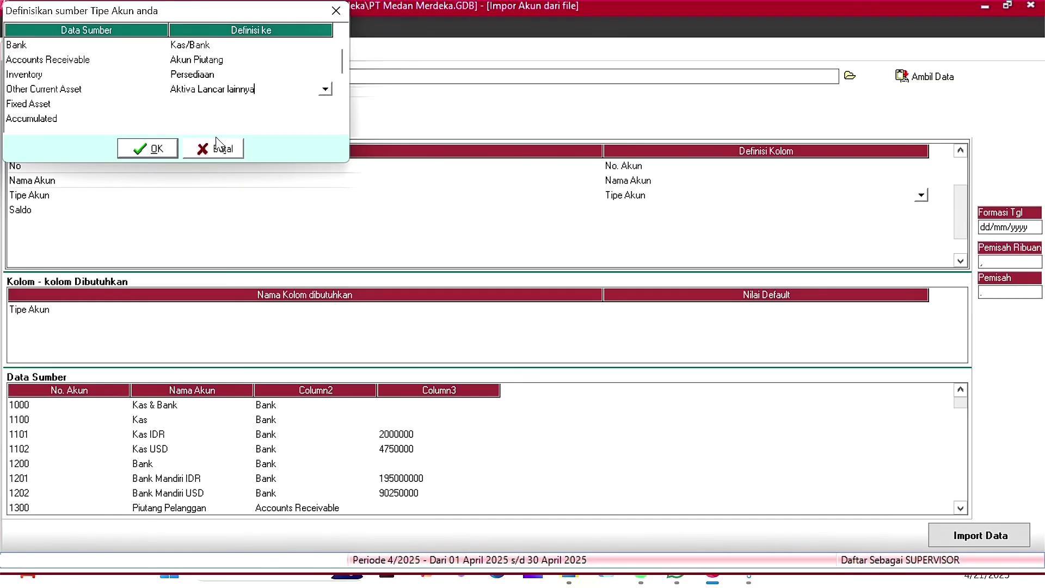
click(264, 104)
click(325, 105)
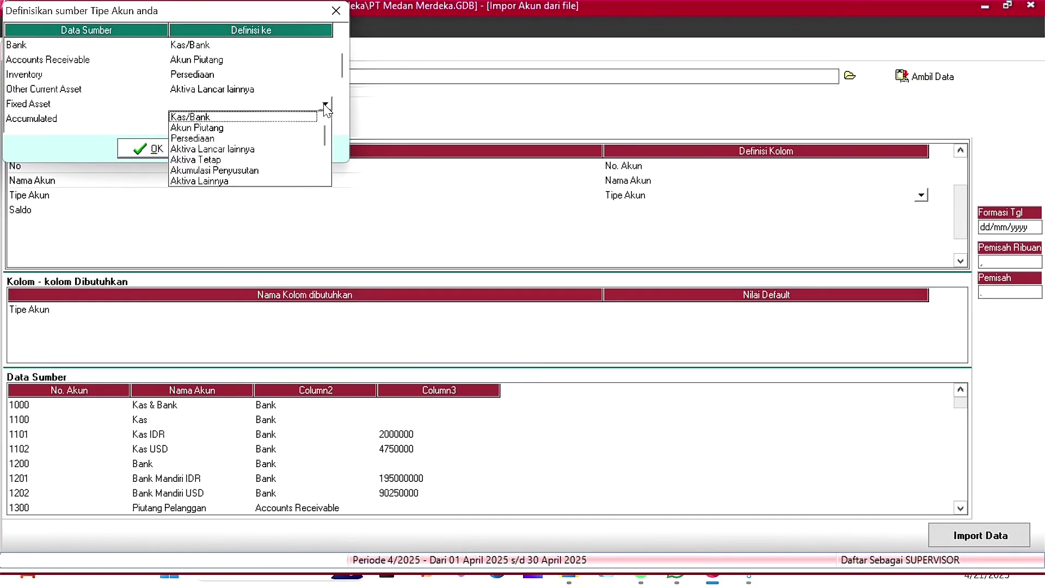
click(221, 159)
Step: Map Accumulated, Account Payable, Other Current Liability, Long Term Liabilities and Equity to their ACCURATE types
scroll(261, 96, down, 5)
click(310, 59)
click(325, 62)
click(325, 62)
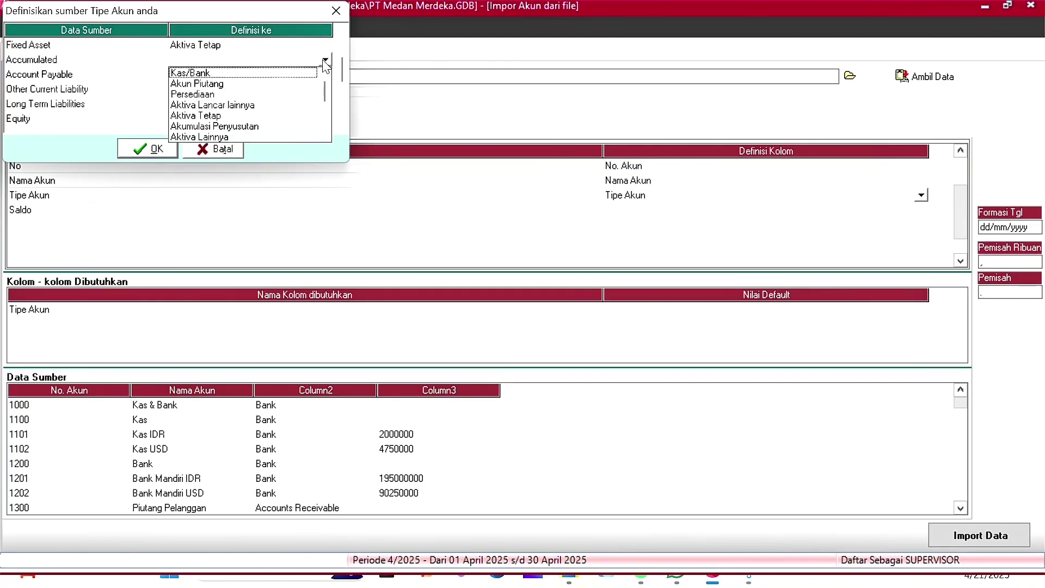
click(235, 127)
click(324, 75)
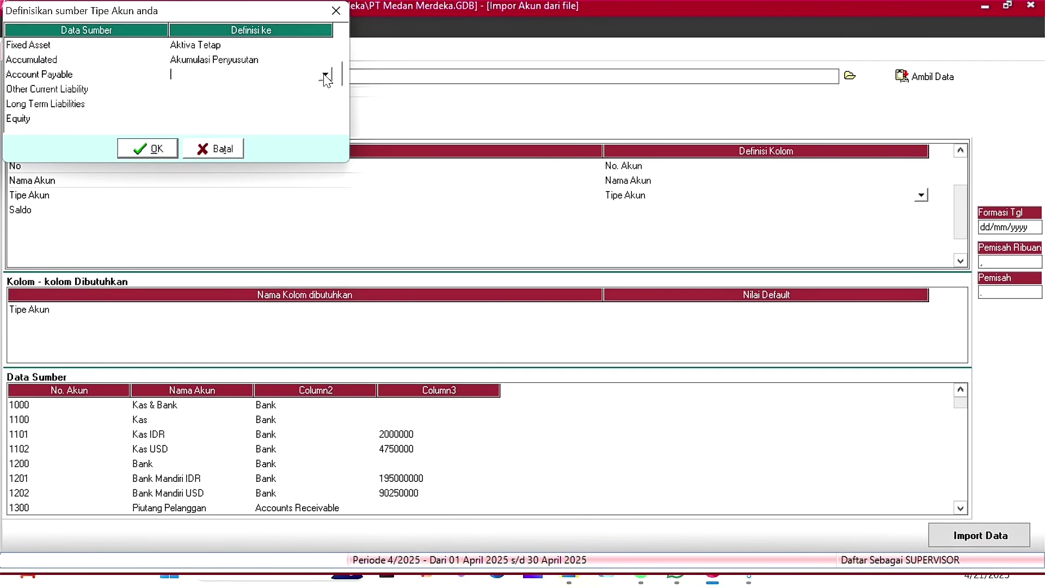
click(325, 75)
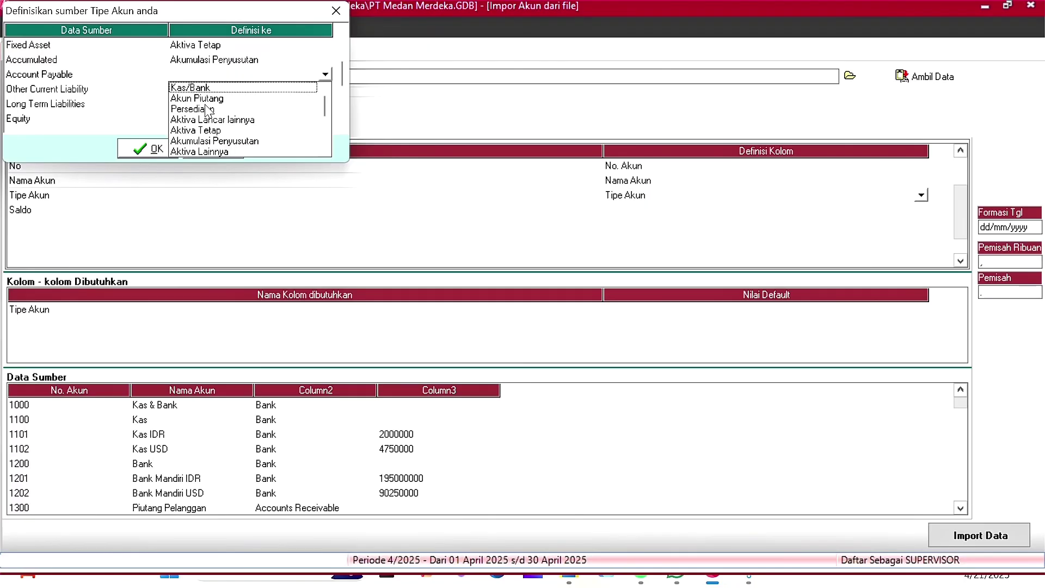
scroll(214, 139, down, 1)
click(208, 142)
click(271, 106)
scroll(275, 95, up, 7)
scroll(279, 101, up, 1)
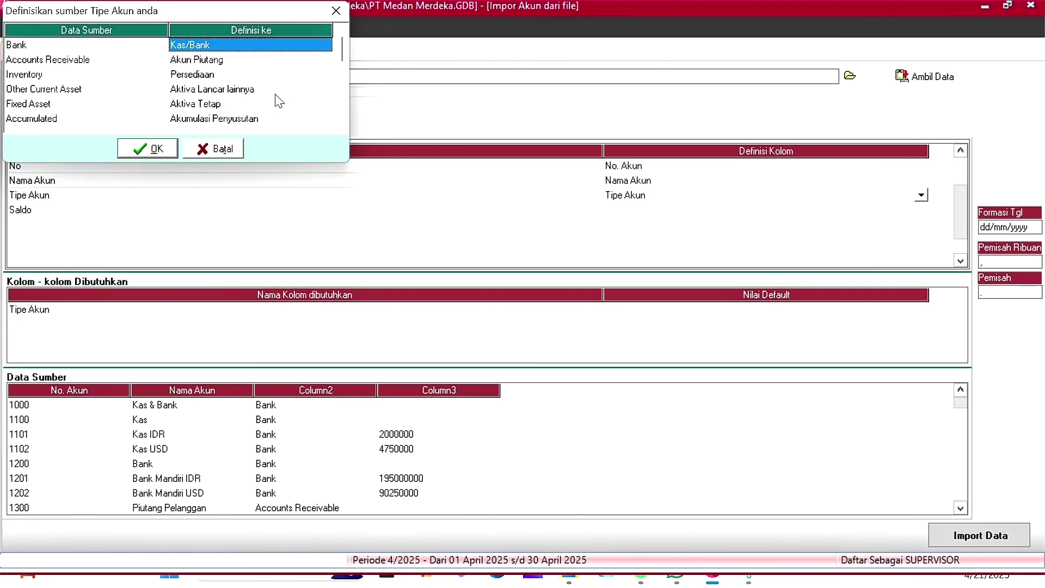
scroll(265, 89, down, 10)
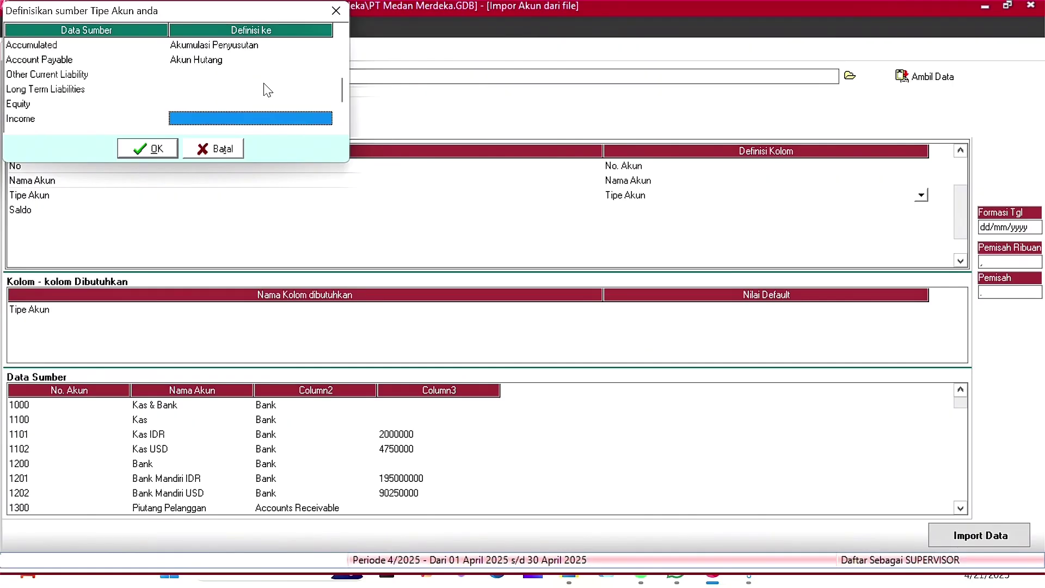
click(224, 76)
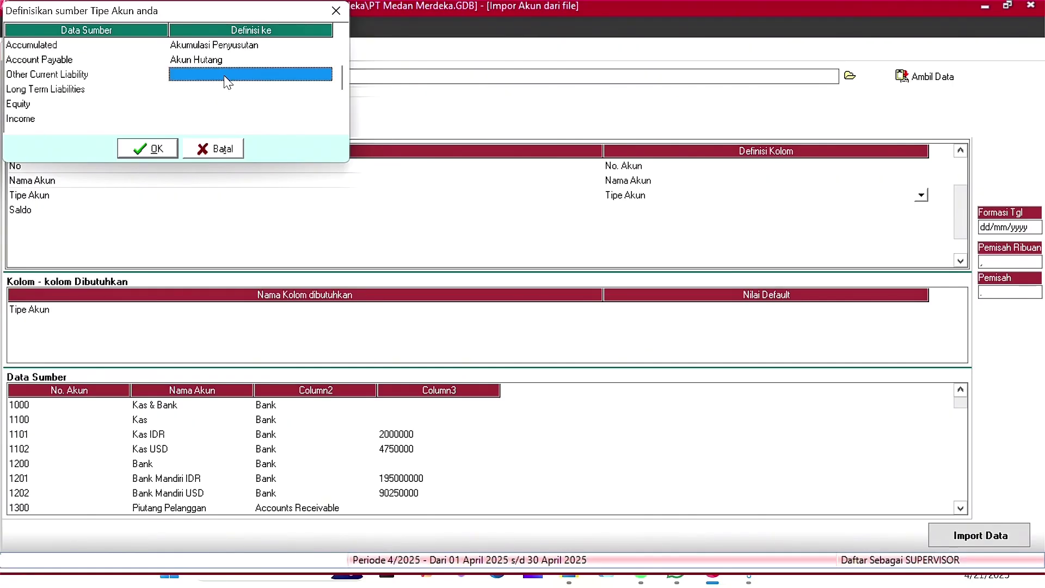
click(224, 77)
click(242, 151)
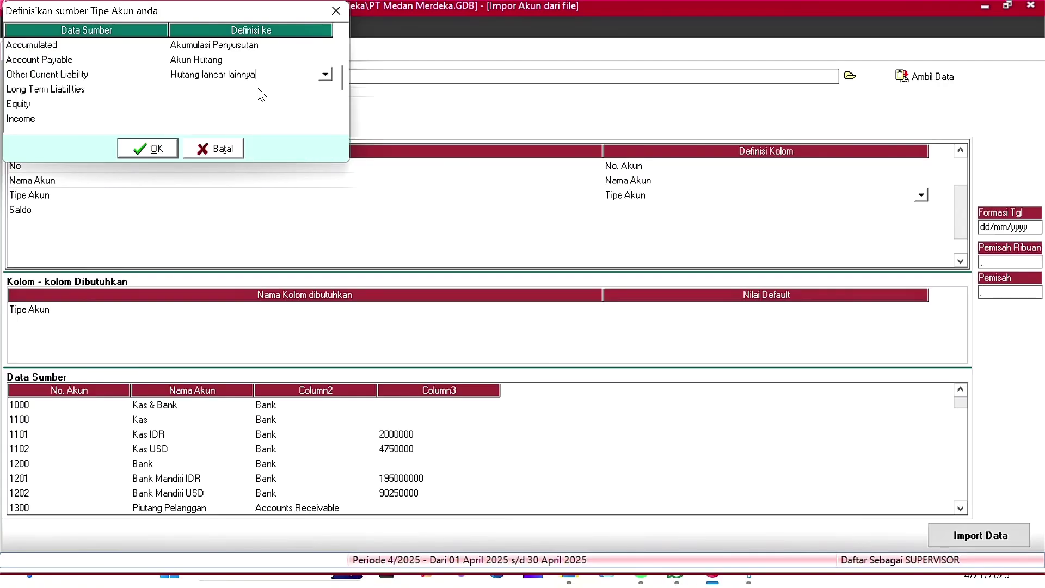
click(325, 90)
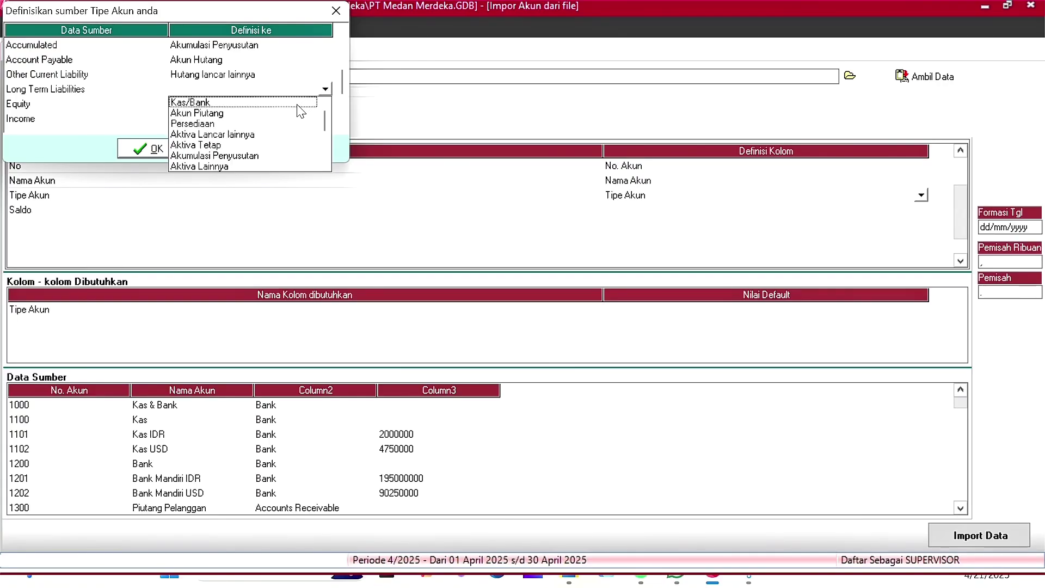
key(Down)
key(Down)
key(Down)
key(Down)
key(Down)
key(Down)
key(Down)
key(Down)
key(Down)
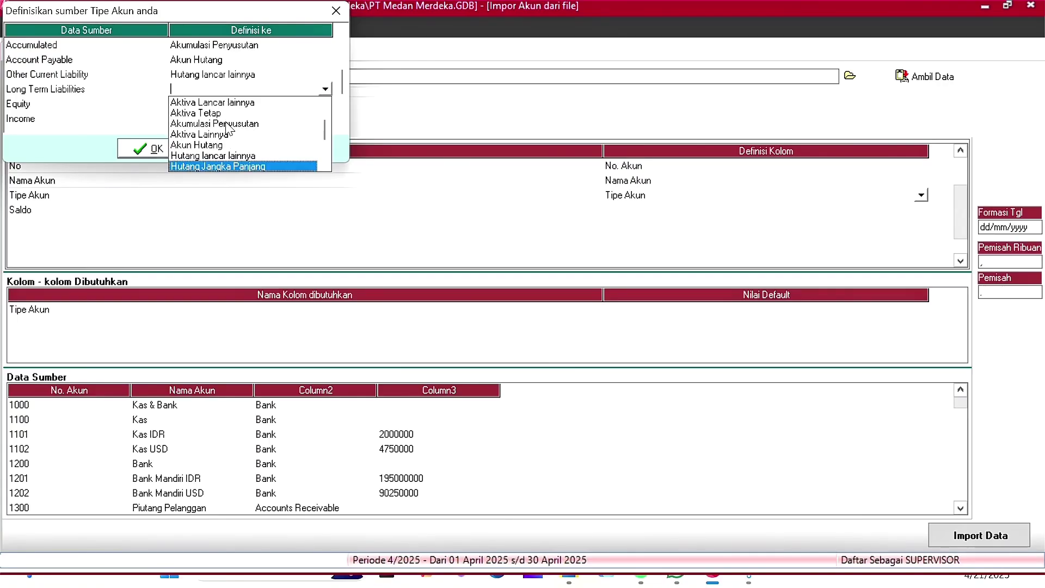
click(268, 166)
click(309, 107)
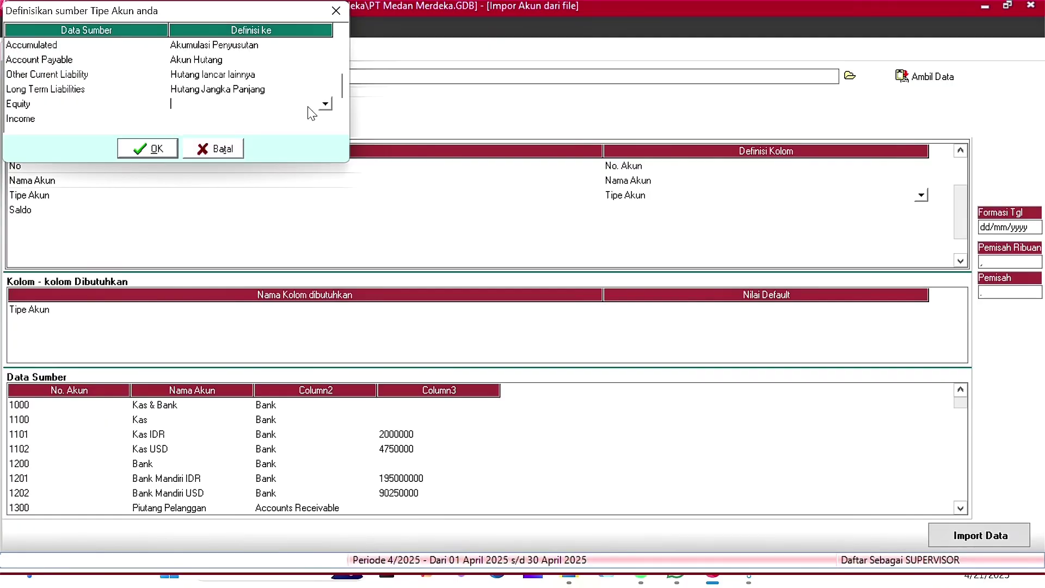
click(325, 104)
scroll(275, 146, down, 2)
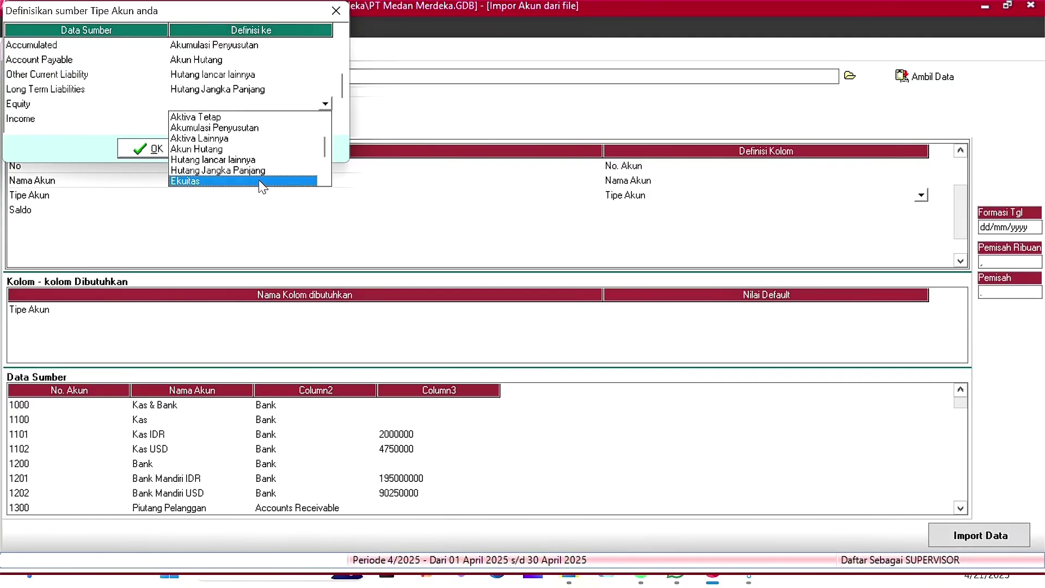
click(263, 182)
Step: Map Income, Cost Of Sales, Expense, Other Expense and Other Income (Pendapatan lain), then confirm
click(245, 118)
click(325, 59)
key(Down)
key(Down)
key(Down)
key(Down)
key(Down)
key(Down)
key(Down)
key(Down)
key(Down)
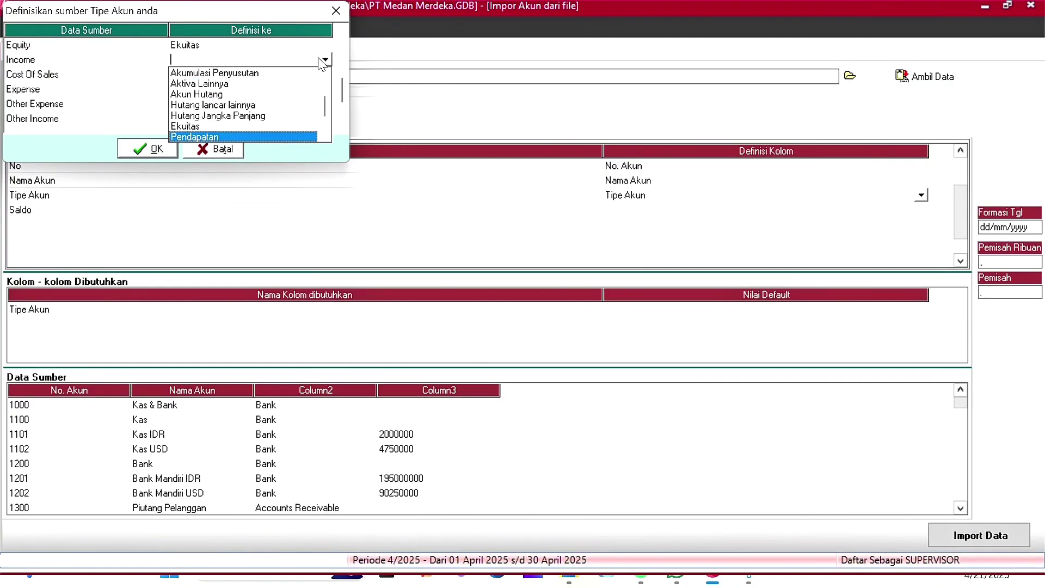
click(278, 136)
click(304, 74)
click(325, 74)
scroll(256, 126, down, 2)
click(263, 151)
click(294, 89)
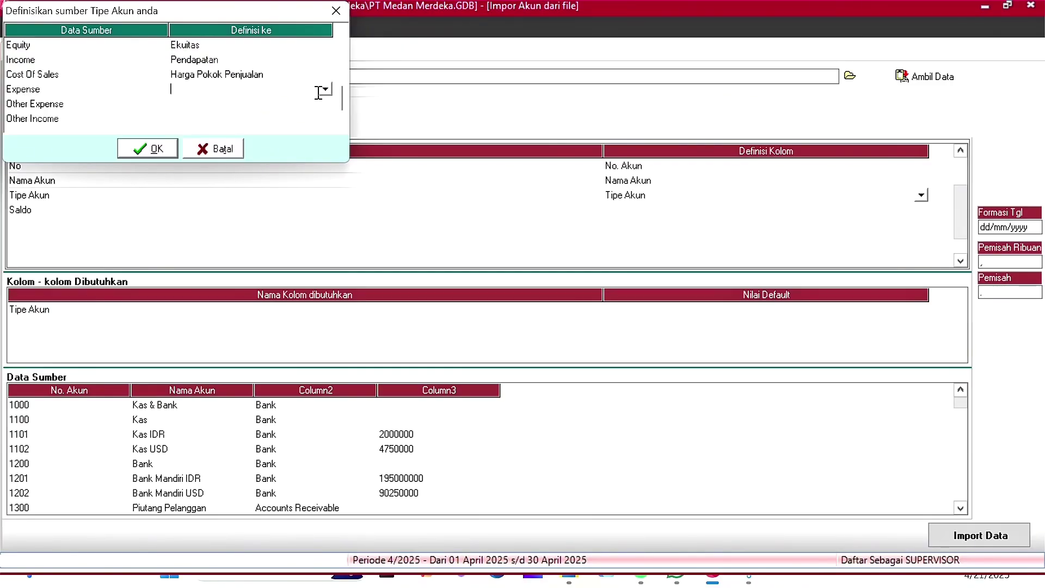
click(325, 89)
scroll(270, 125, down, 3)
click(275, 165)
click(226, 104)
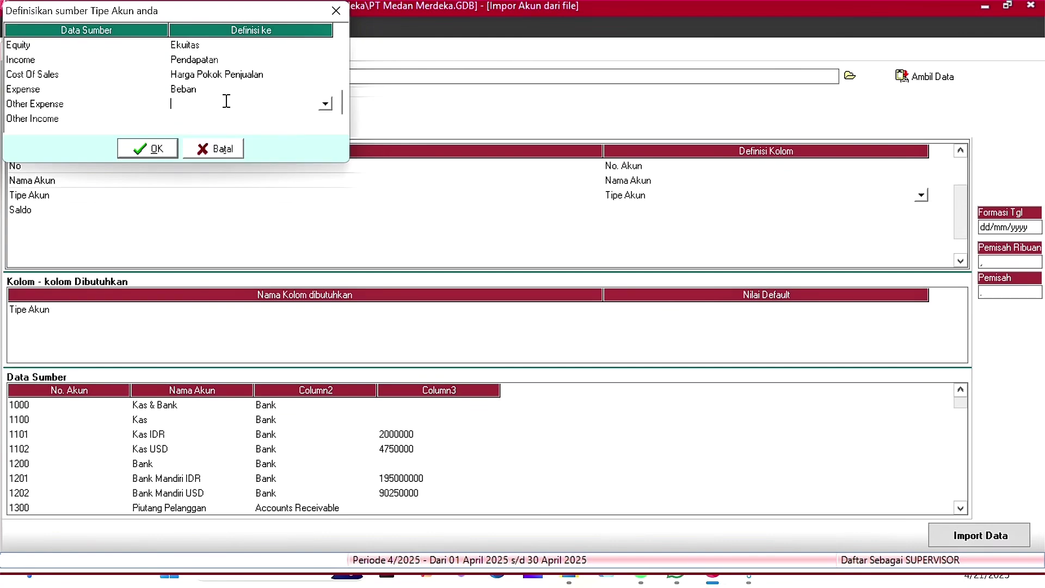
click(324, 104)
click(238, 181)
click(289, 118)
click(325, 118)
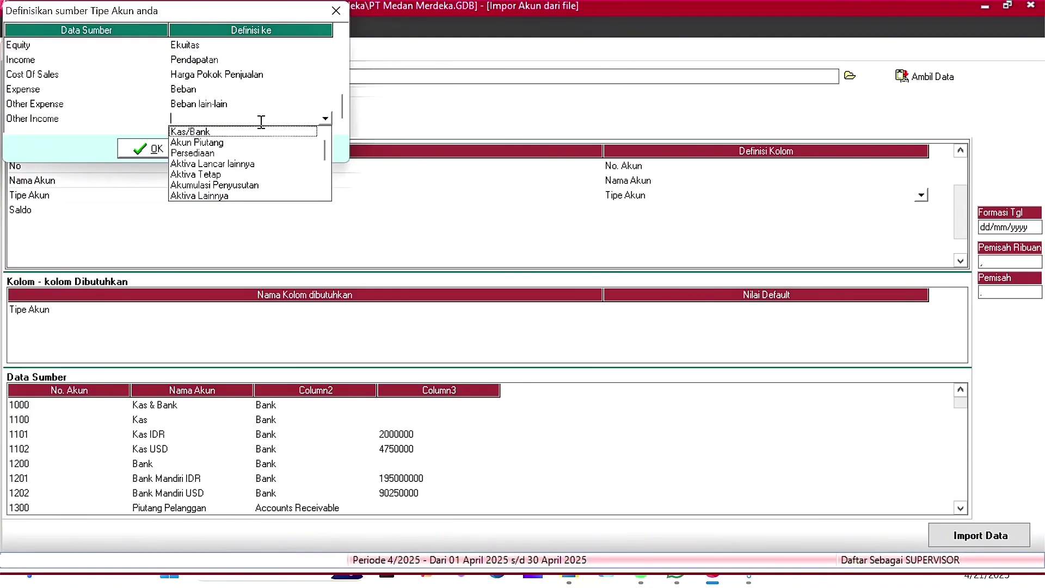
scroll(261, 121, down, 2)
scroll(261, 121, down, 4)
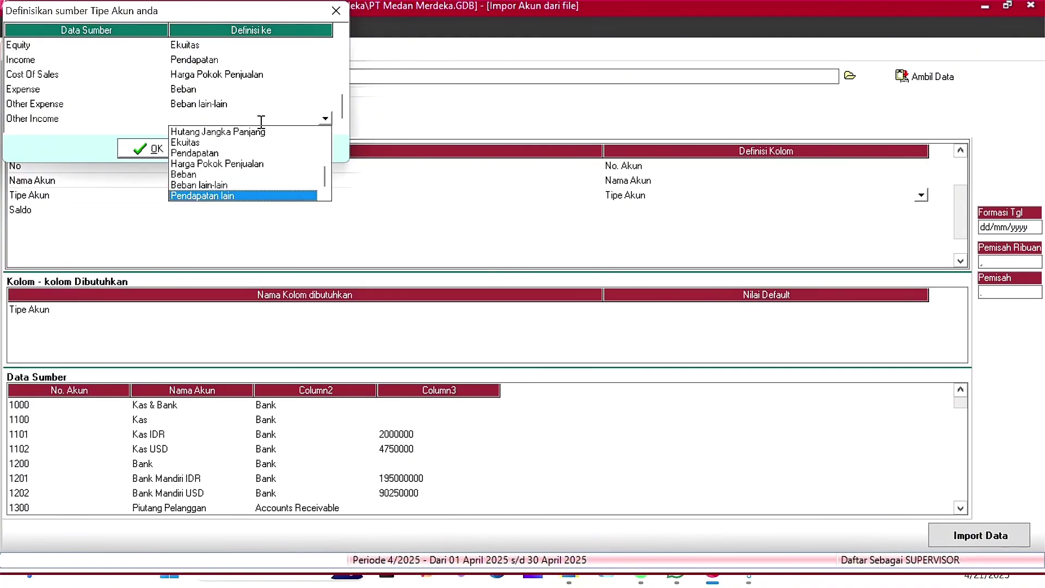
click(239, 195)
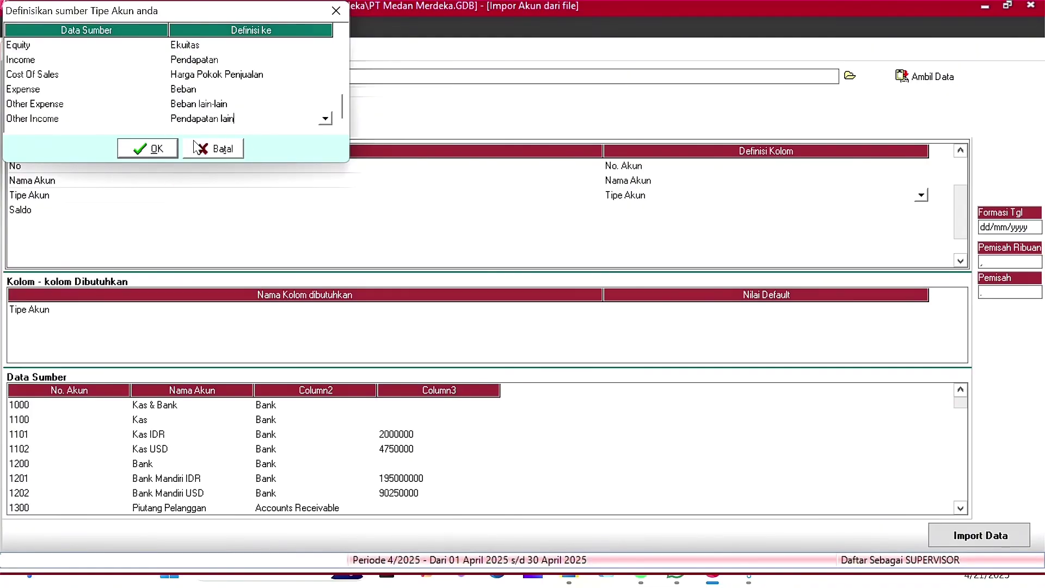
click(156, 148)
Step: Define the Saldo column as Saldo Awal and import, acknowledging 64 accounts imported
click(663, 213)
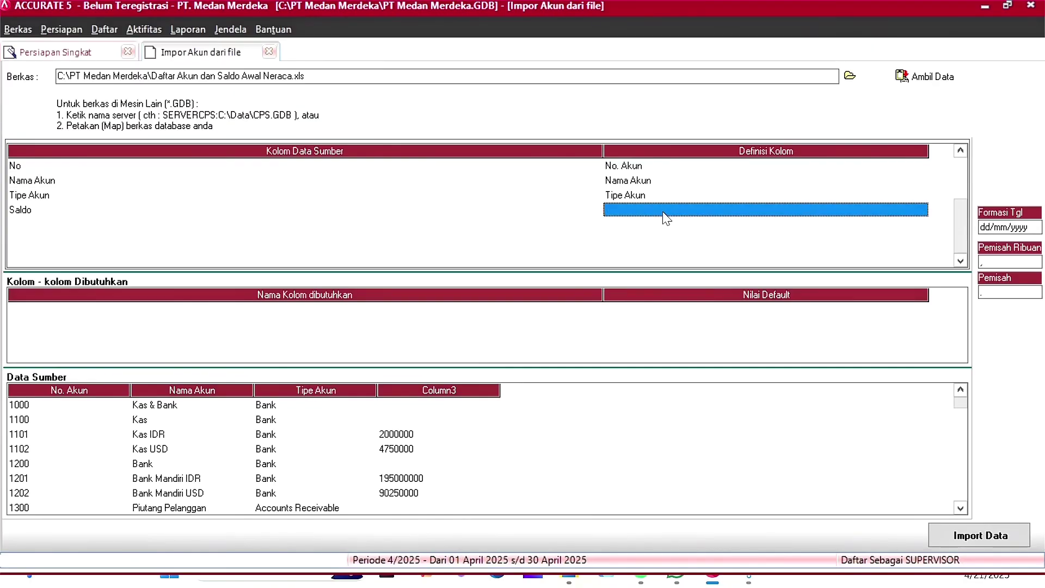
click(921, 212)
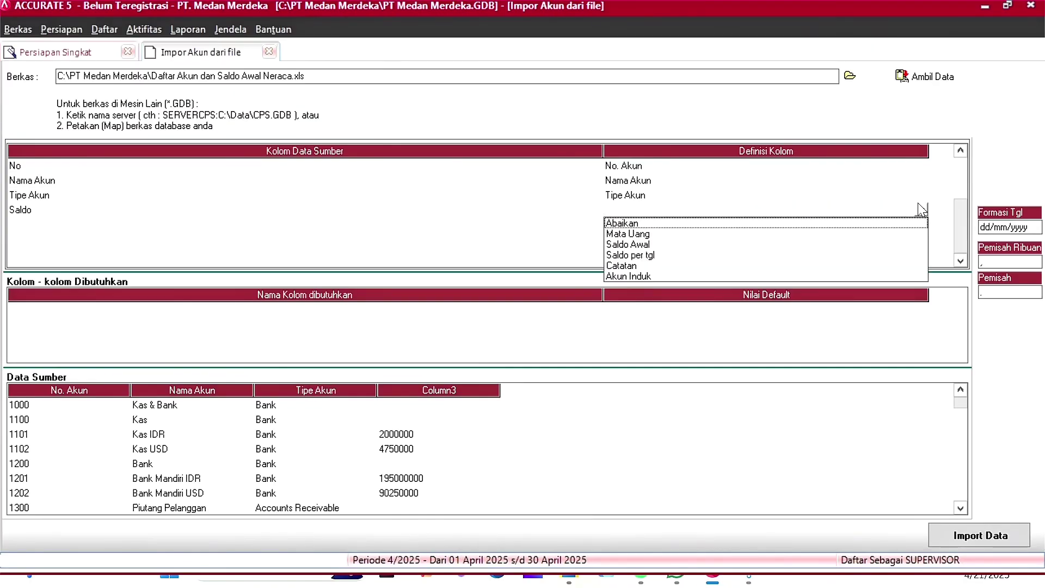
click(630, 244)
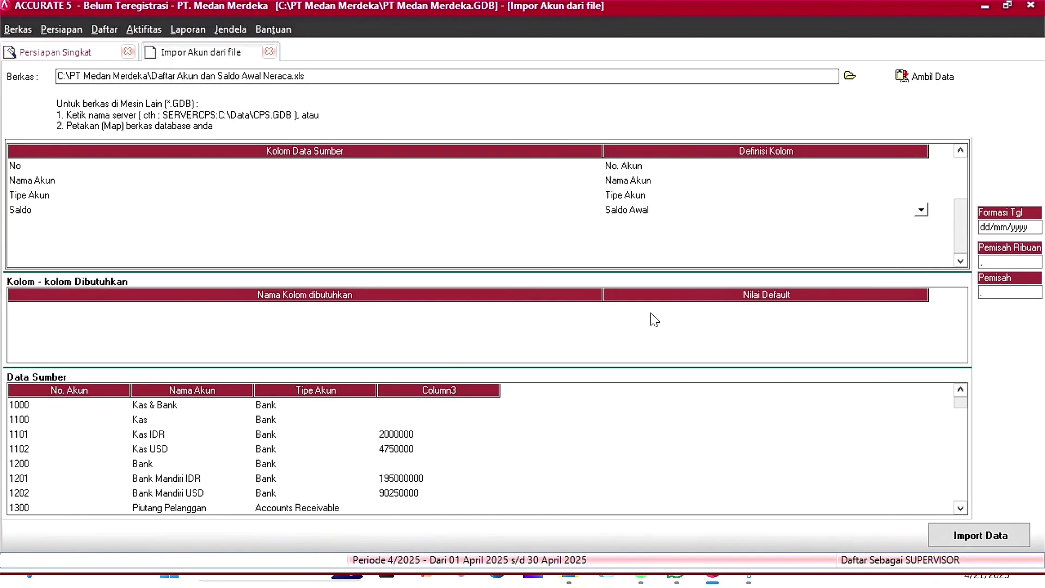
click(1005, 534)
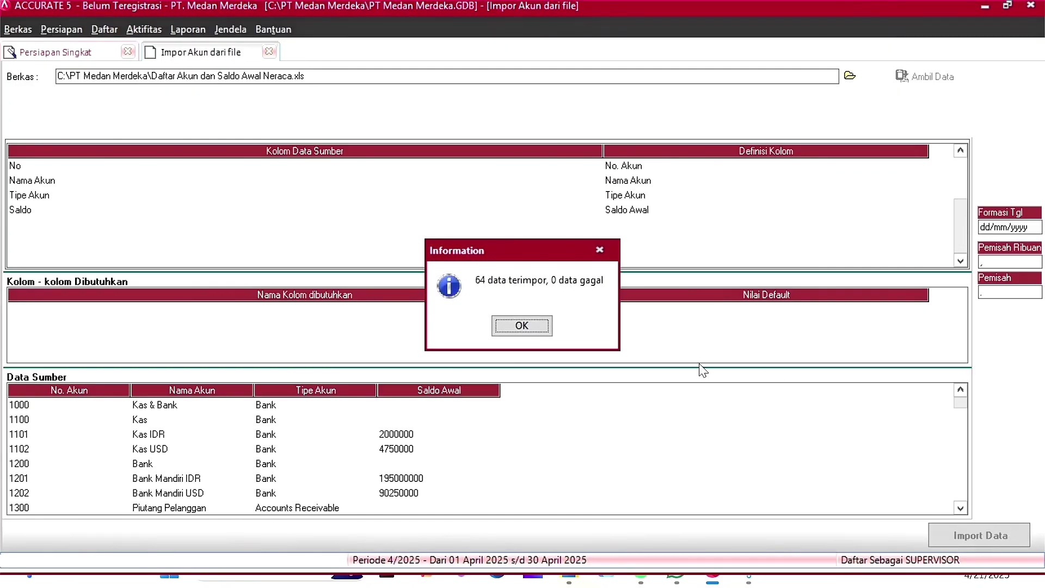
click(551, 326)
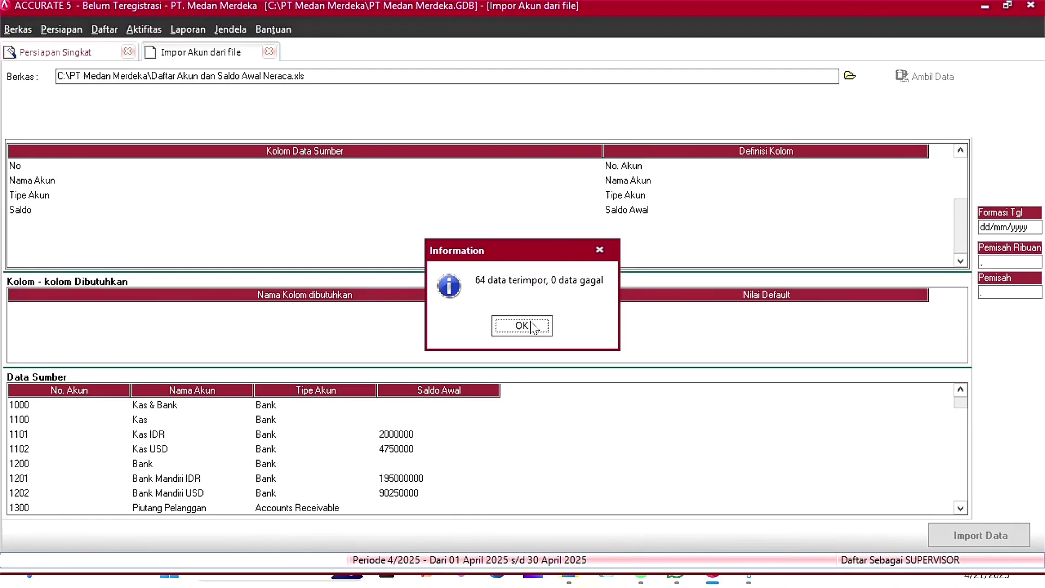
click(534, 327)
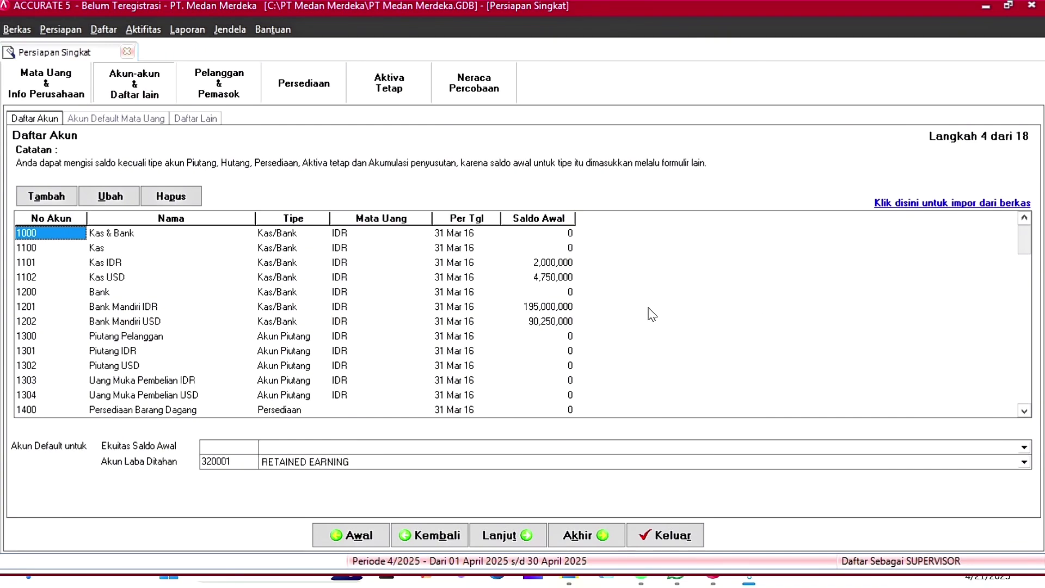
Step: Delete the original account 3102 Laba Ditahan from the imported list
key(Down)
key(Down)
key(Down)
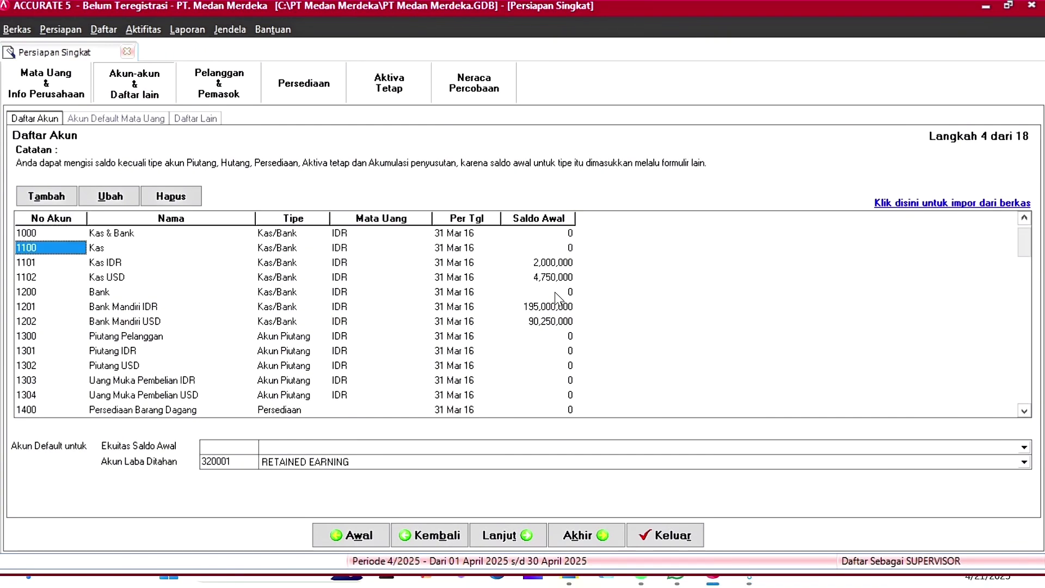
key(Down)
key(Down)
key(Down)
key(Down)
key(Down)
key(Down)
key(Down)
key(Down)
key(Down)
key(Down)
key(Down)
key(Down)
key(Down)
key(Down)
key(Down)
key(Down)
key(Down)
key(Down)
key(Down)
key(Down)
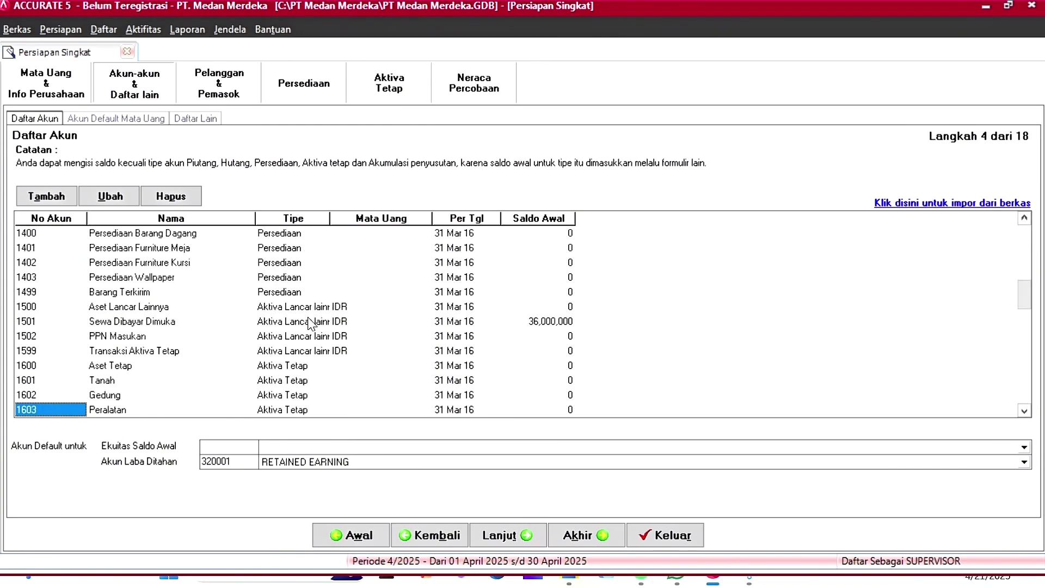
key(Down)
key(Down)
key(Down)
key(Down)
key(Down)
key(Down)
key(Down)
key(Down)
key(Down)
key(Down)
key(Down)
key(Down)
key(Down)
key(Down)
key(Down)
key(Down)
key(Down)
key(Down)
key(Down)
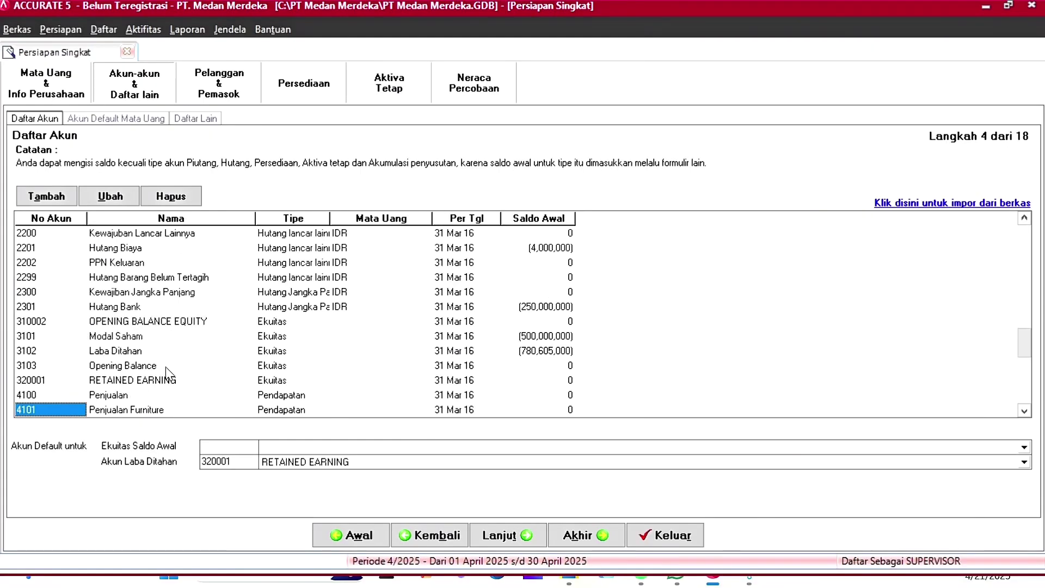
click(131, 355)
right_click(102, 354)
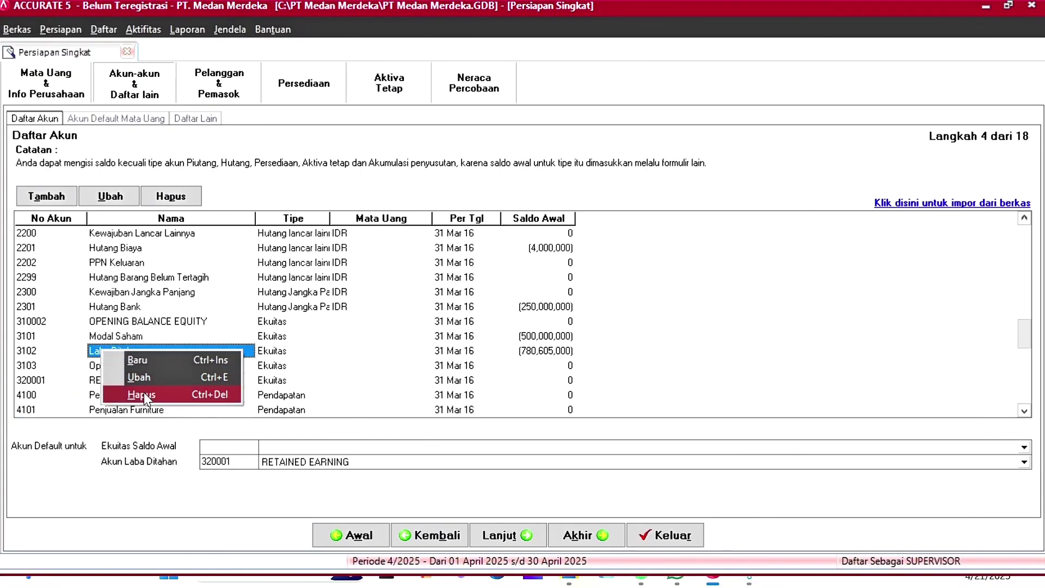
click(137, 377)
click(503, 328)
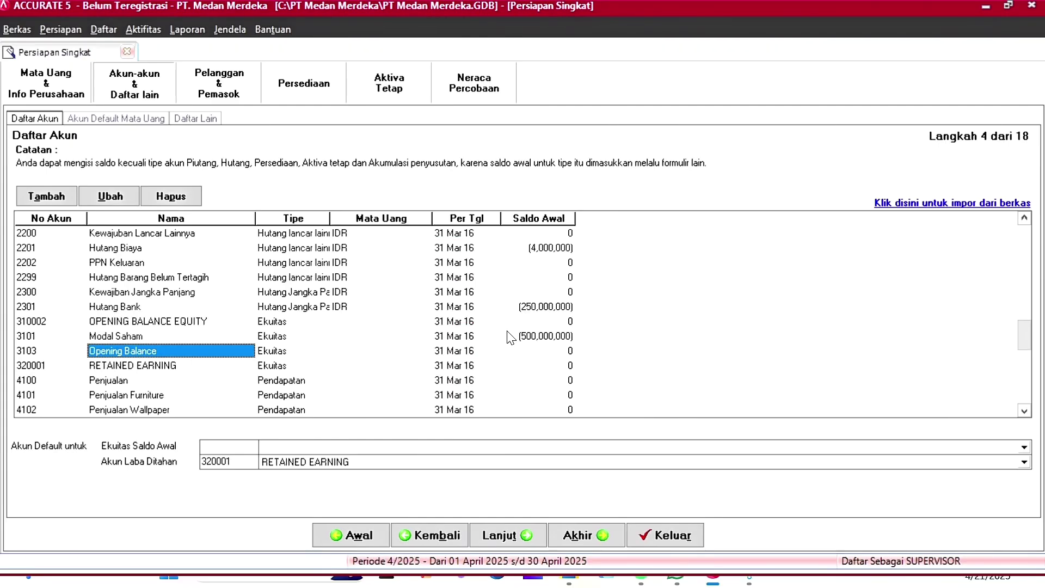
Step: Edit RETAINED EARNING to account number 3102 named Laba Ditahan and save it
click(119, 368)
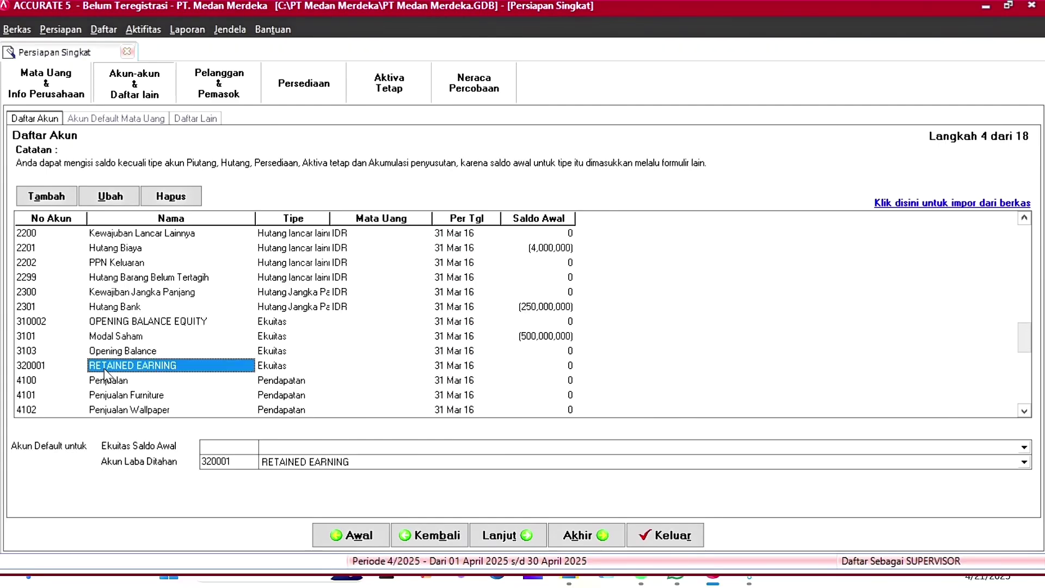
right_click(98, 366)
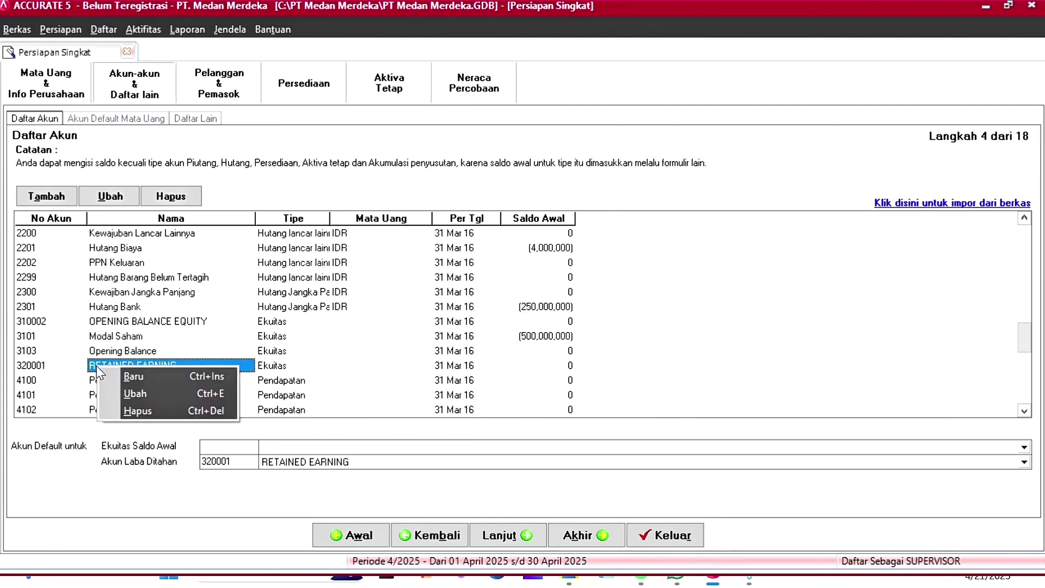
click(131, 391)
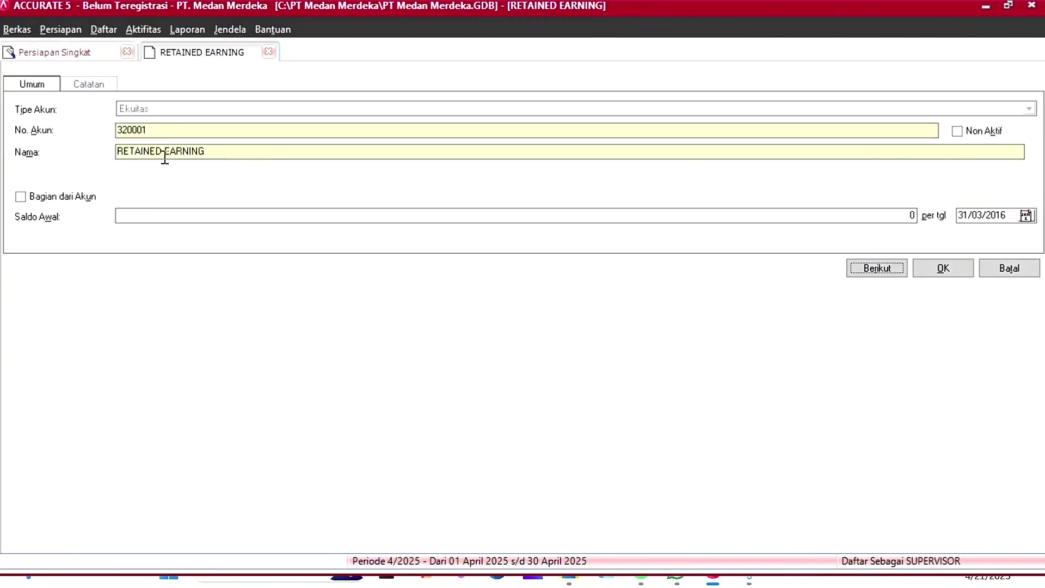
click(171, 125)
key(BackSpace)
key(BackSpace)
key(BackSpace)
key(BackSpace)
key(BackSpace)
text(102)
key(Tab)
text(La)
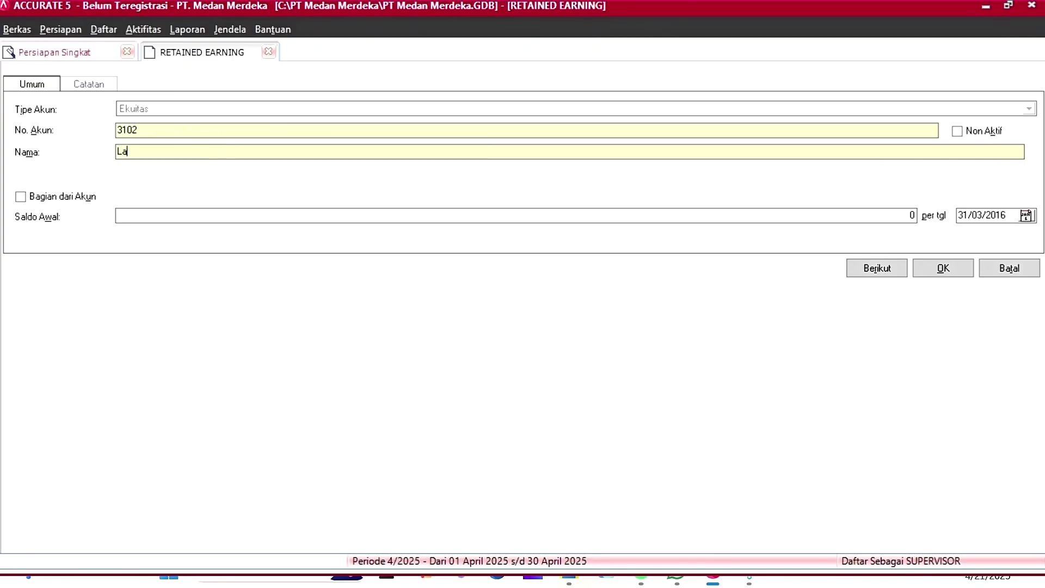
text(ba Ditahan)
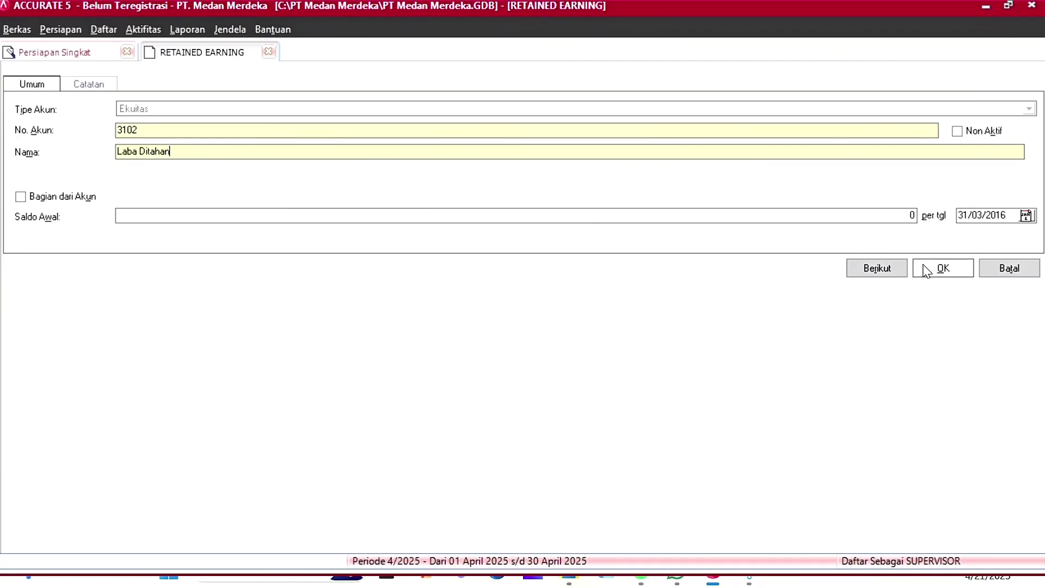
click(935, 271)
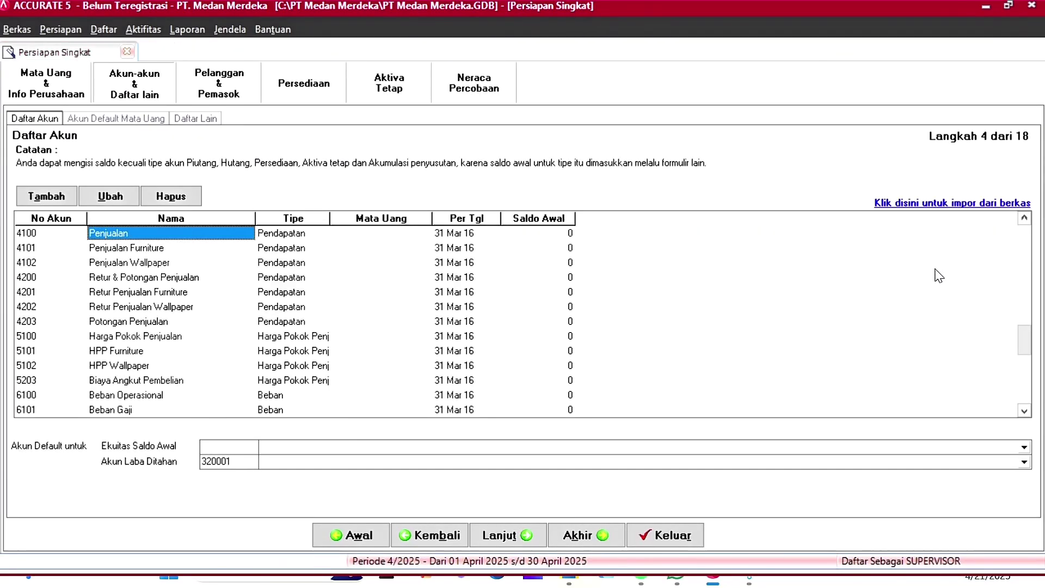
Step: Set Akun Laba Ditahan and Ekuitas Saldo Awal to 3102 Laba Ditahan, then continue
scroll(198, 366, down, 20)
scroll(198, 366, up, 18)
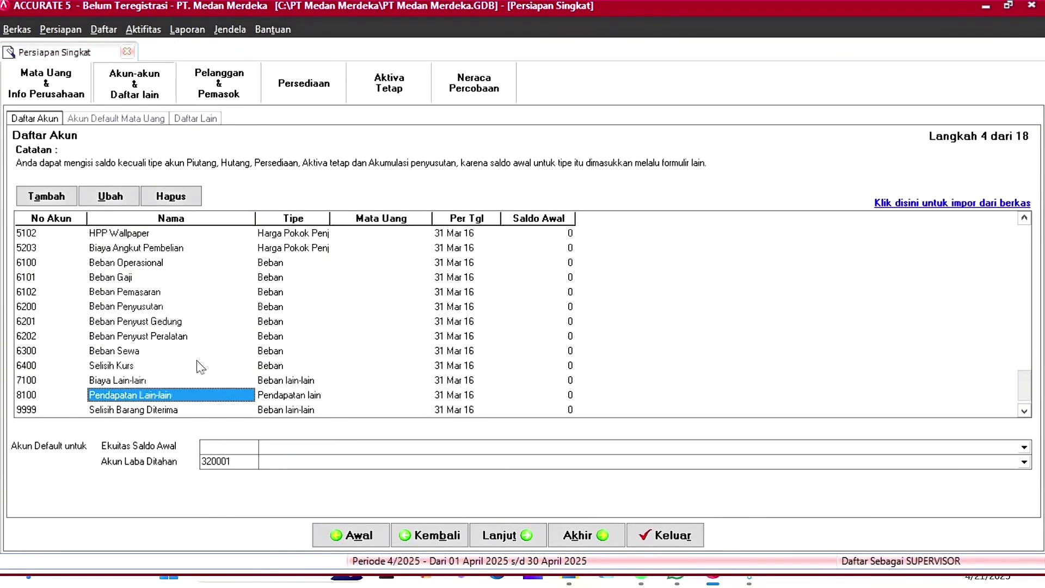
scroll(206, 364, up, 7)
click(283, 462)
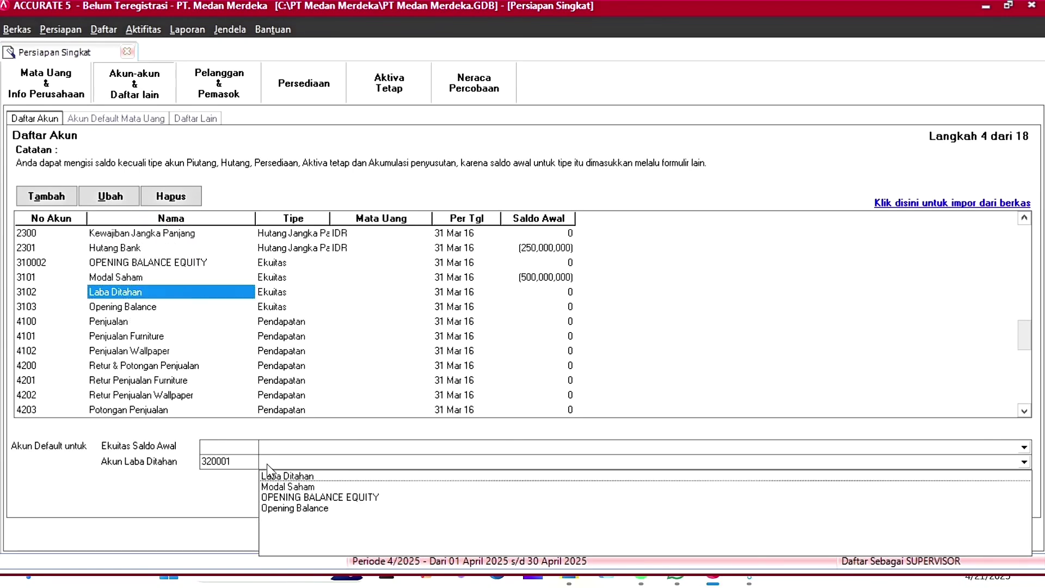
click(286, 471)
click(286, 448)
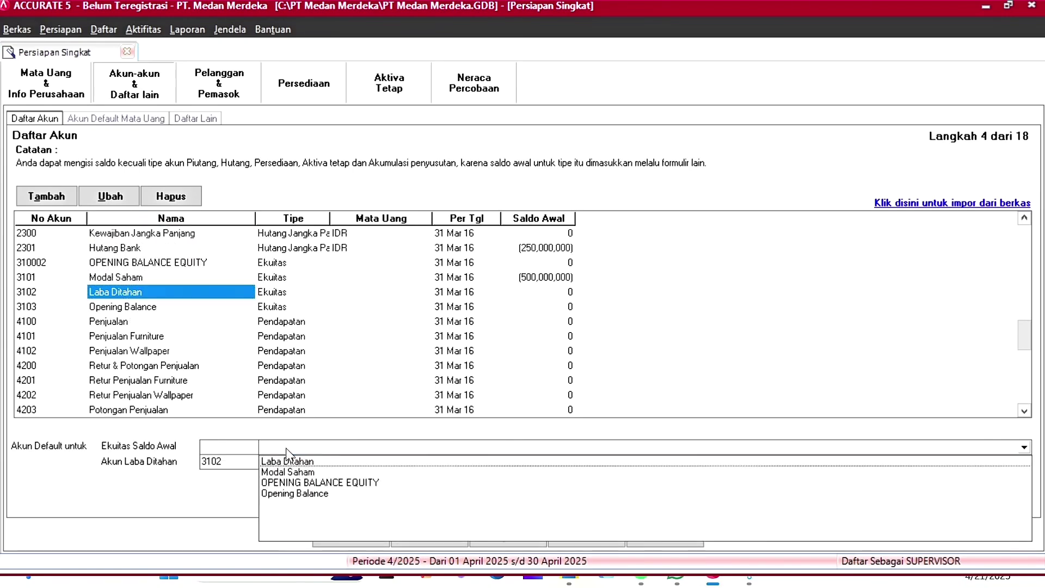
click(287, 461)
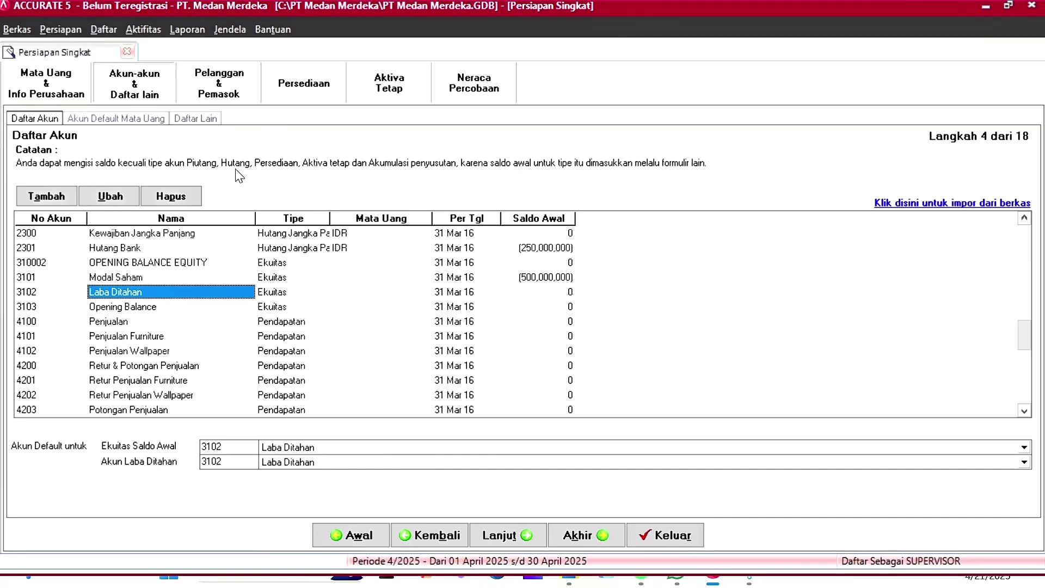
click(526, 536)
Step: Set IDR down-payment accounts to Hutang Pemasok and Piutang Pelanggan, sales discount to Potongan Penjualan
key(XF86AudioRaiseVolume)
key(XF86AudioRaiseVolume)
key(XF86AudioRaiseVolume)
key(XF86AudioRaiseVolume)
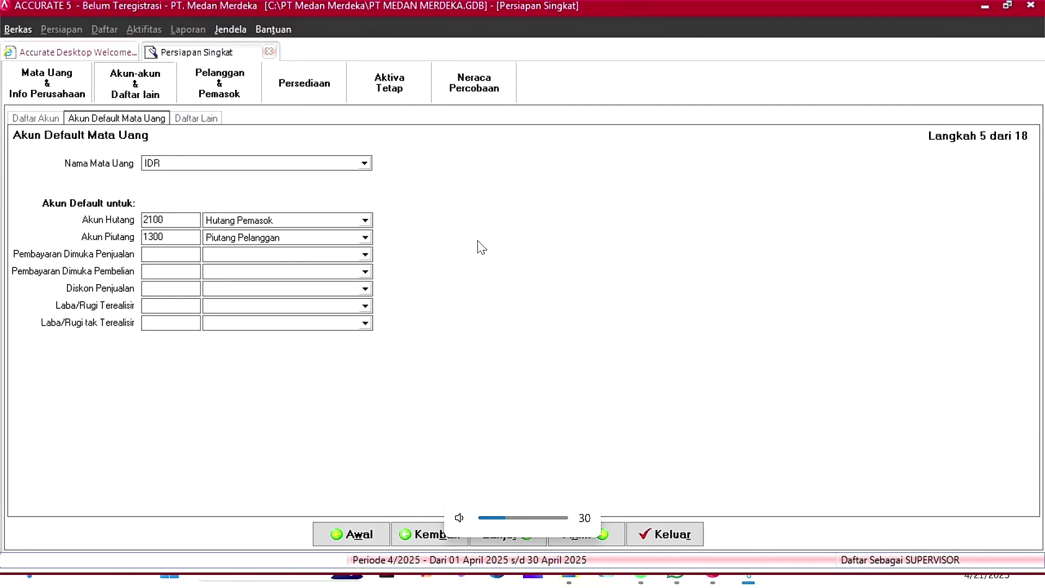
key(XF86AudioLowerVolume)
key(XF86AudioLowerVolume)
key(XF86AudioLowerVolume)
key(XF86AudioLowerVolume)
key(XF86AudioLowerVolume)
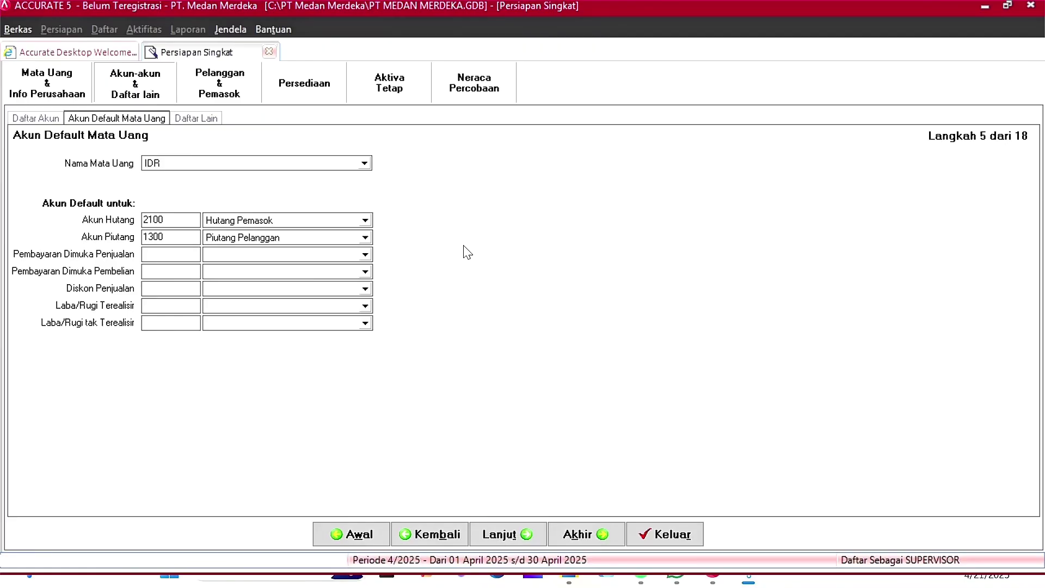
key(XF86AudioLowerVolume)
click(364, 254)
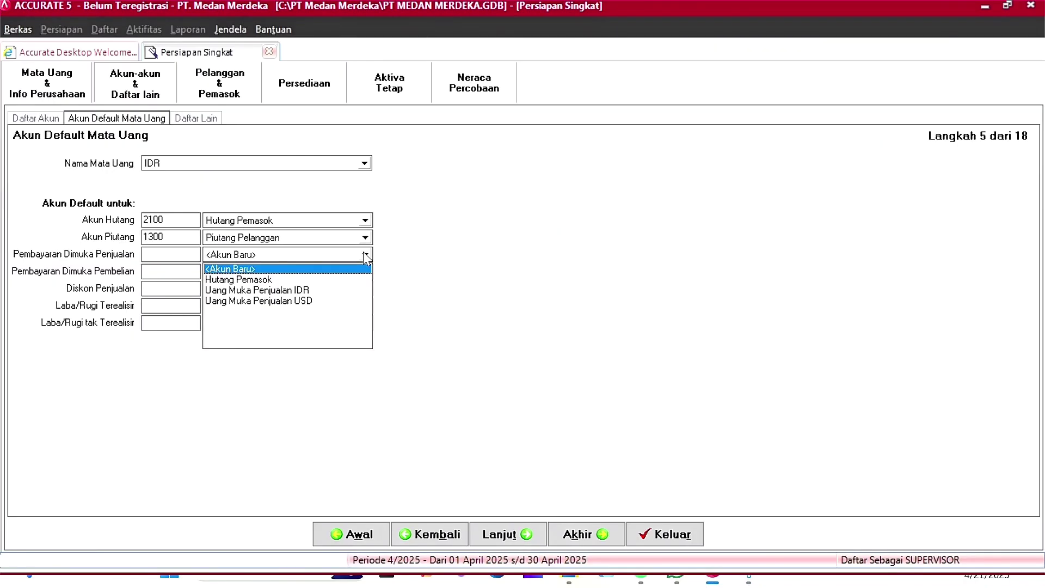
click(365, 278)
click(365, 272)
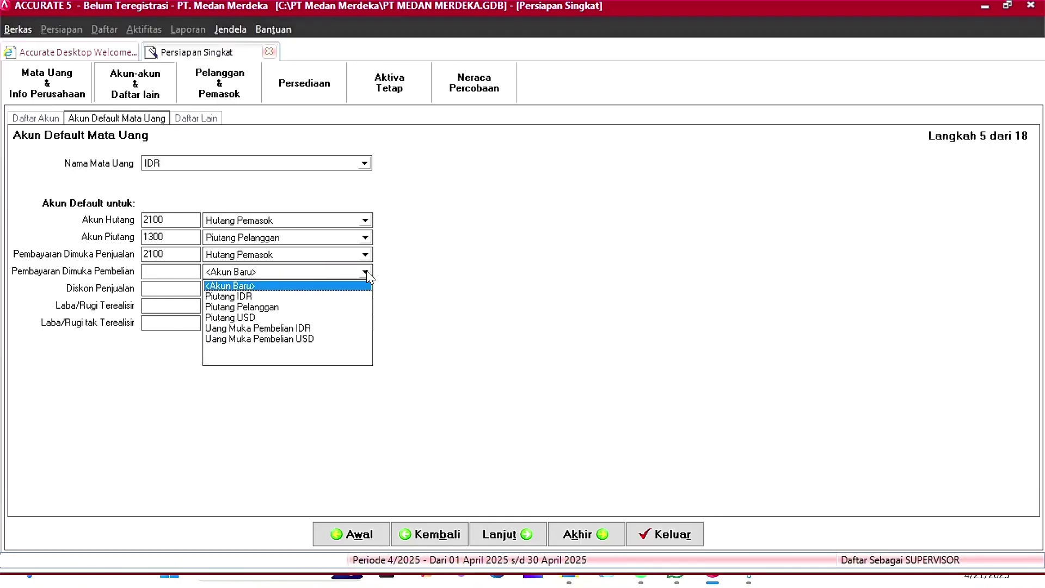
click(278, 307)
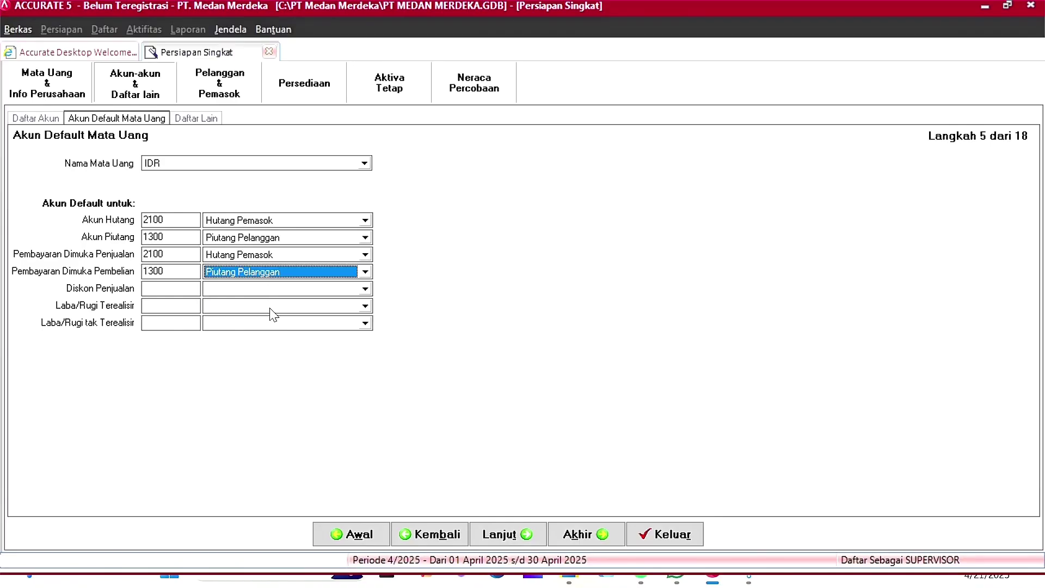
click(280, 289)
click(259, 361)
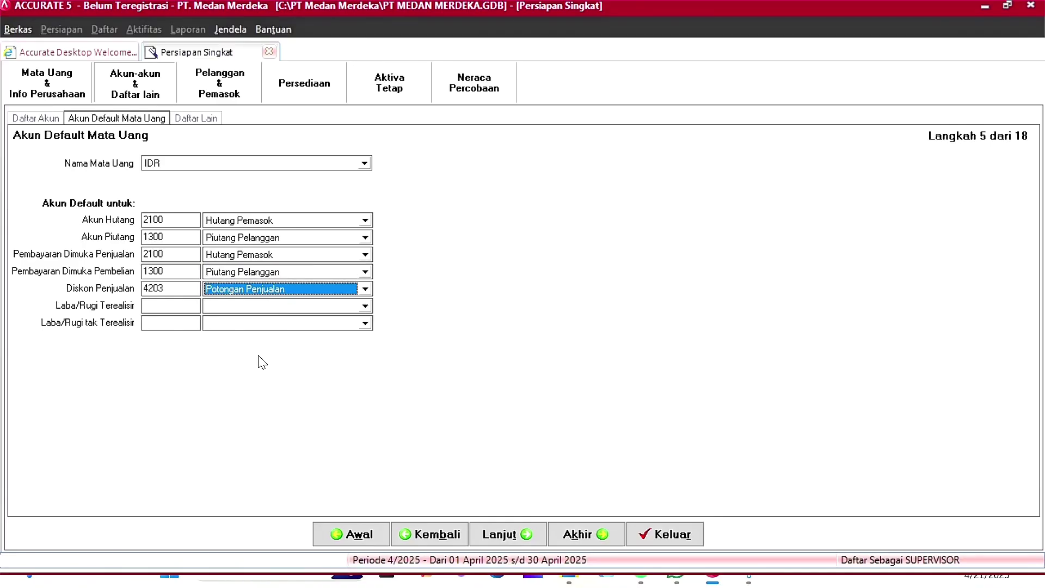
Step: Set realised gain/loss to 6201 and unrealised to 6202, then switch to USD
click(366, 306)
key(Down)
key(Down)
key(Down)
key(Down)
key(Return)
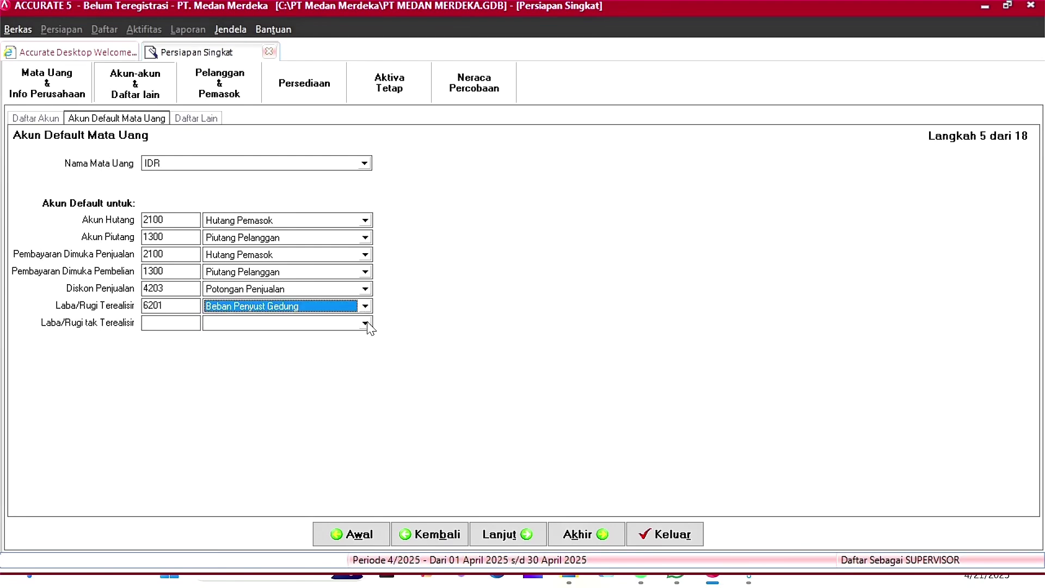
click(367, 323)
key(Down)
key(Down)
key(Down)
key(Down)
key(Down)
key(Return)
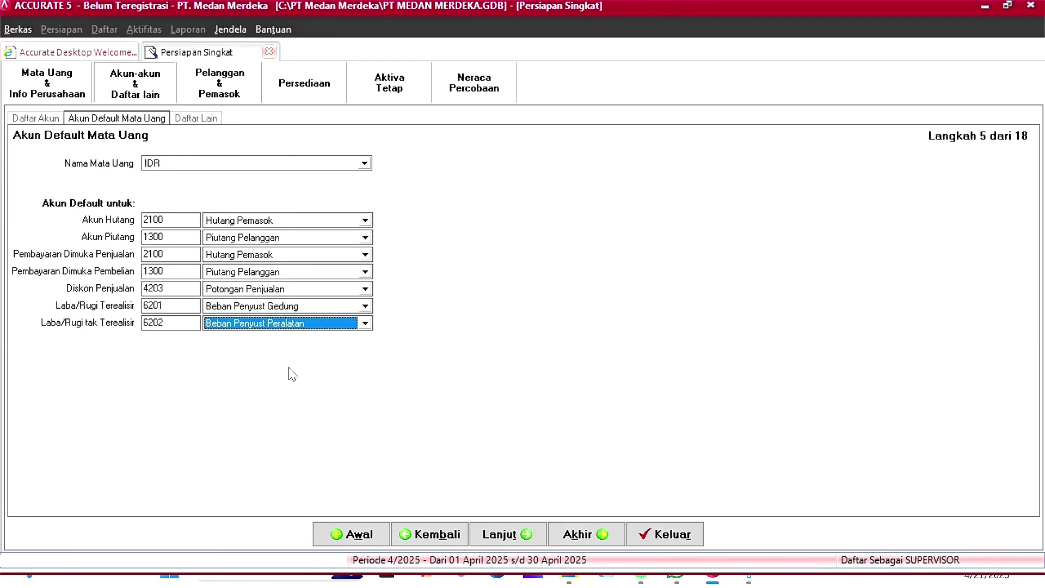
click(364, 163)
click(218, 189)
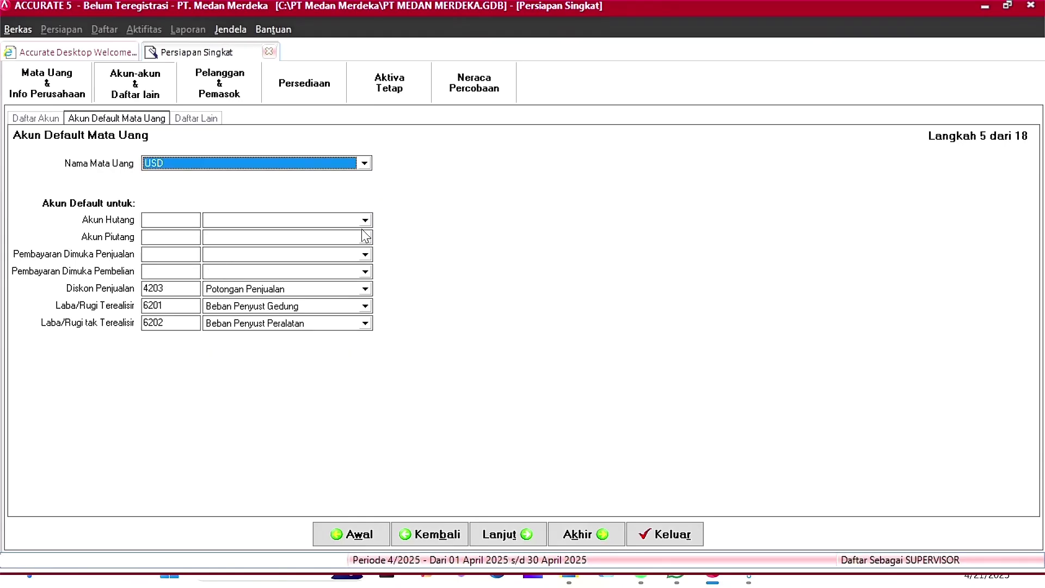
Step: Start a new USD payable account numbered 10004 named Hutang USD
click(293, 221)
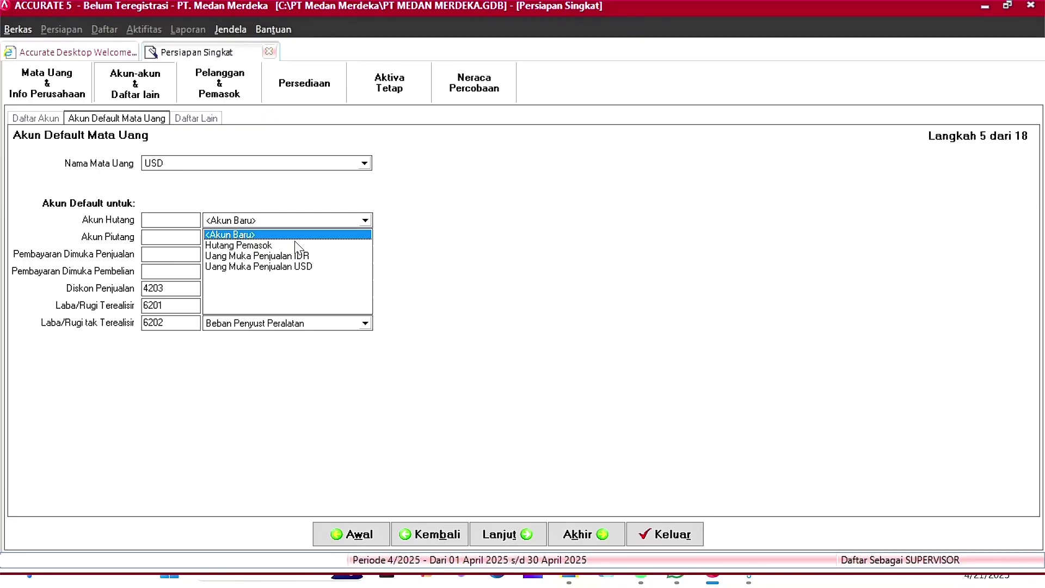
click(339, 234)
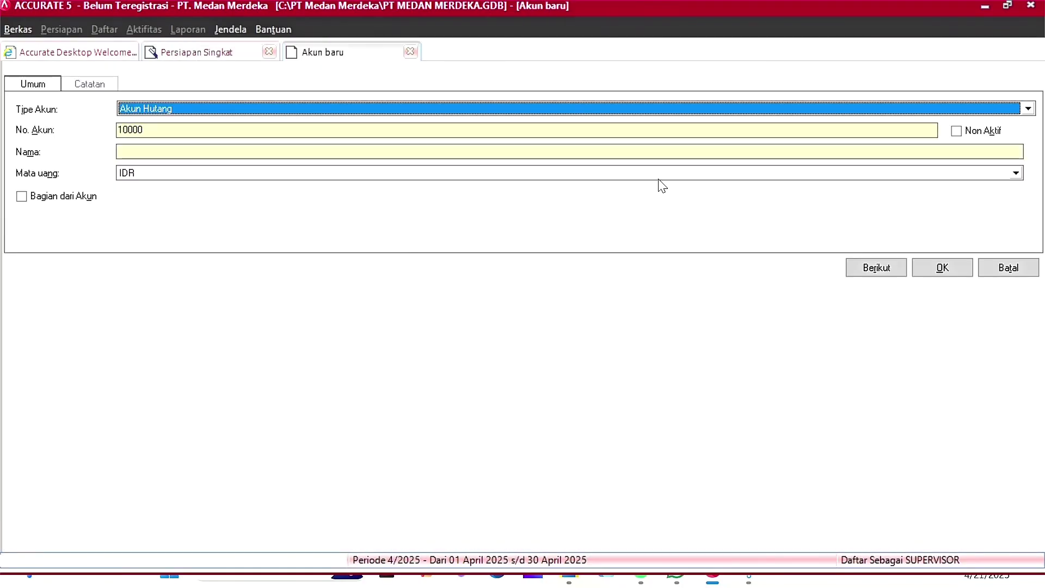
click(199, 130)
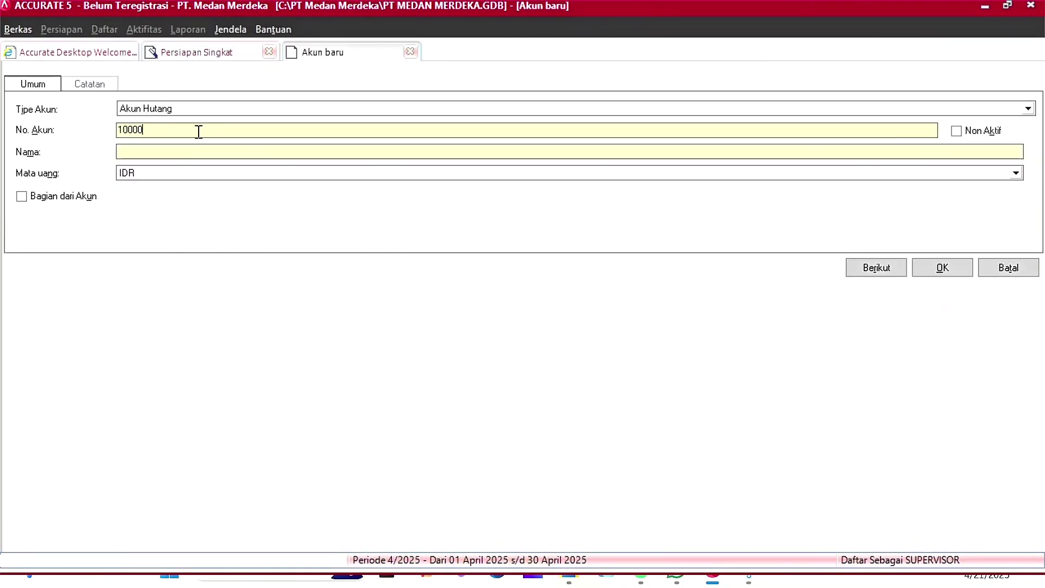
key(BackSpace)
text(4)
click(179, 152)
text(Hutang USD)
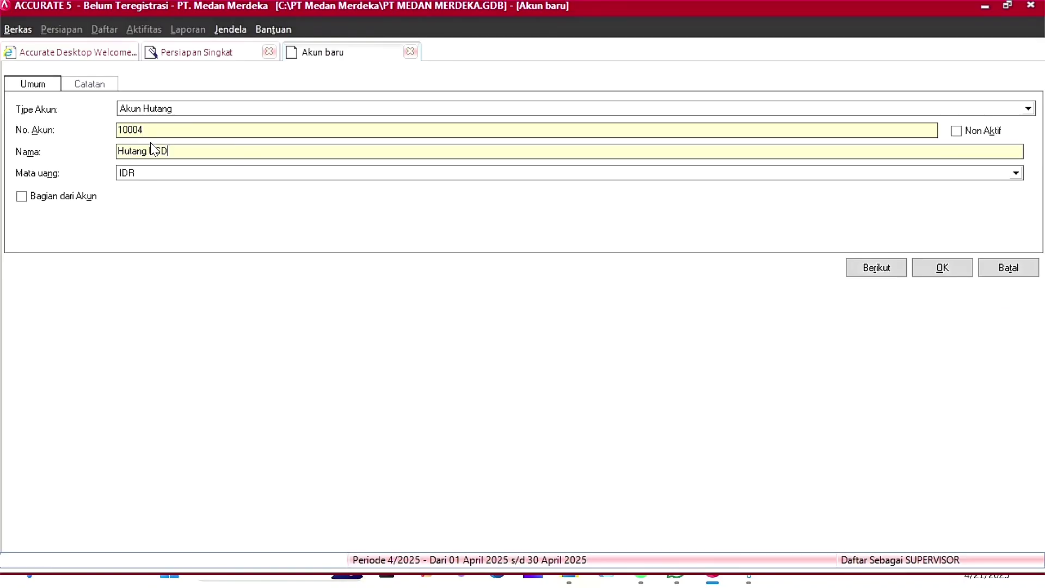
Step: Set the account's currency to USD at 9,500 IDR and save it
click(262, 176)
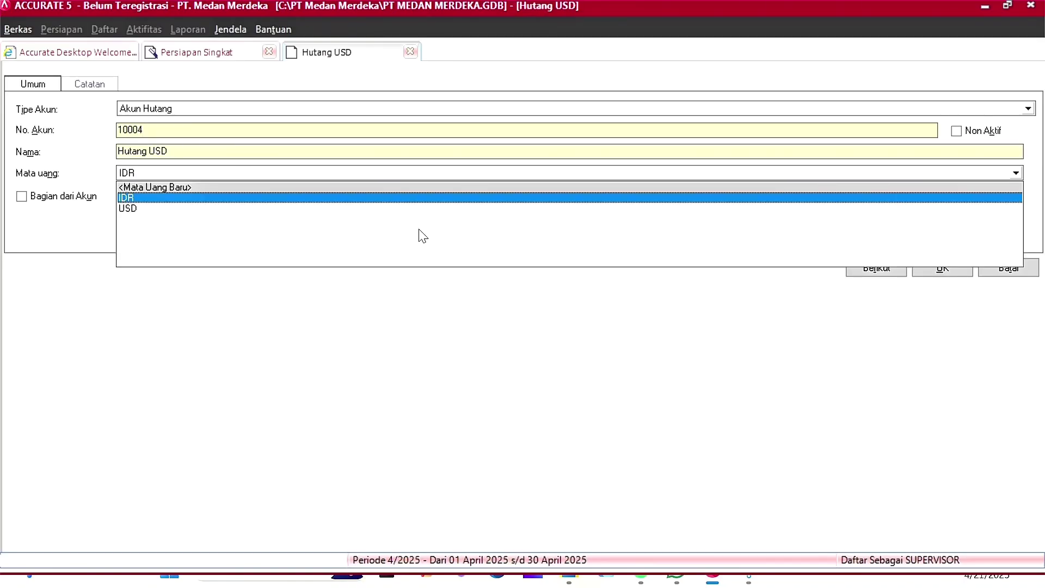
click(229, 209)
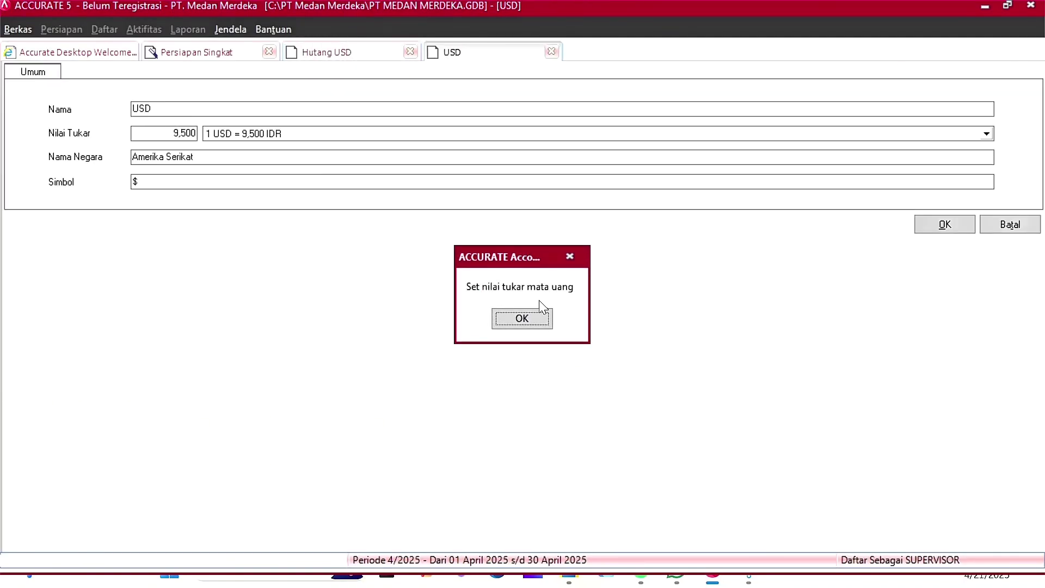
click(543, 319)
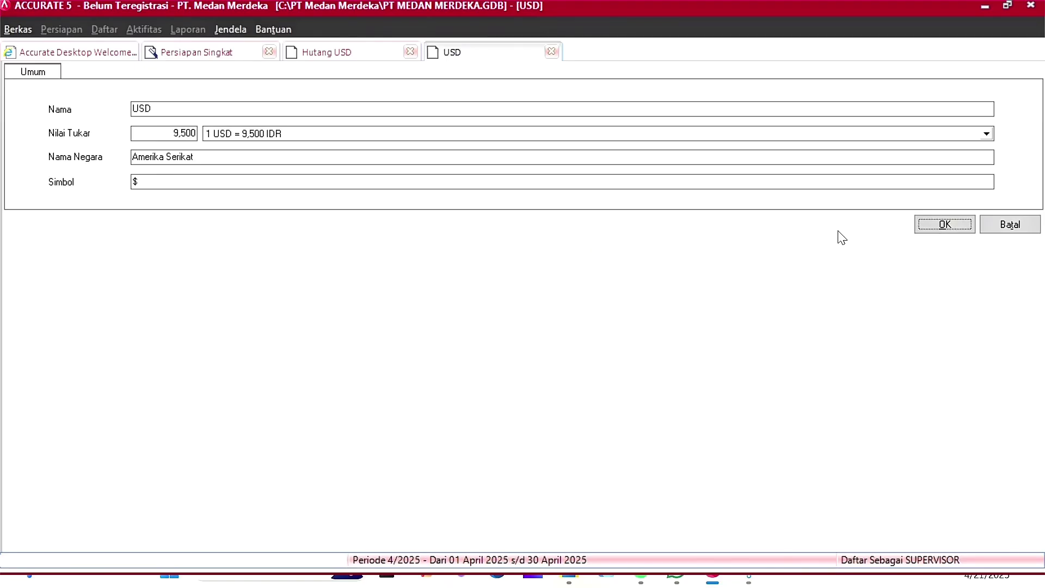
click(947, 226)
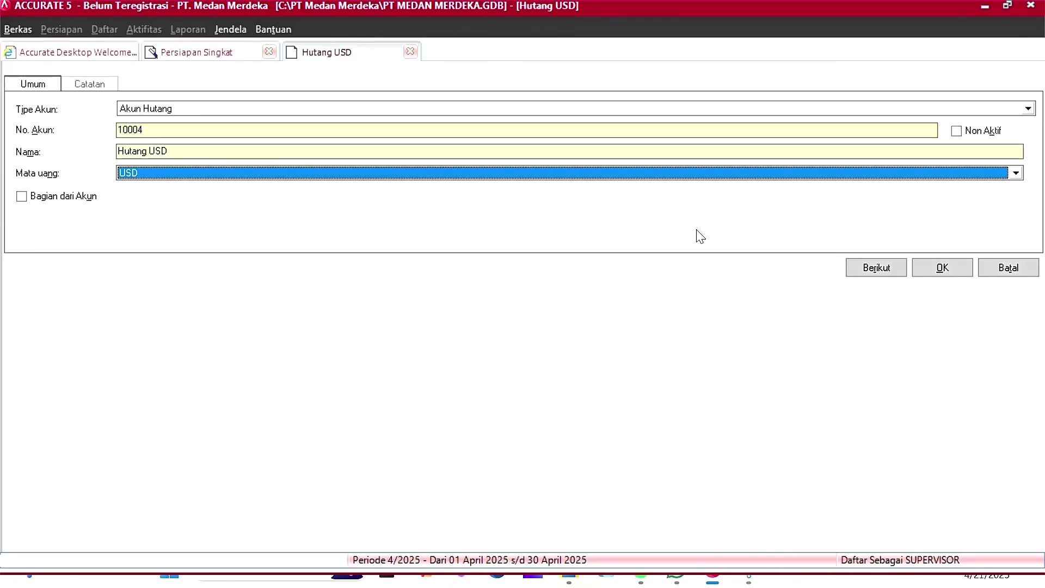
click(943, 267)
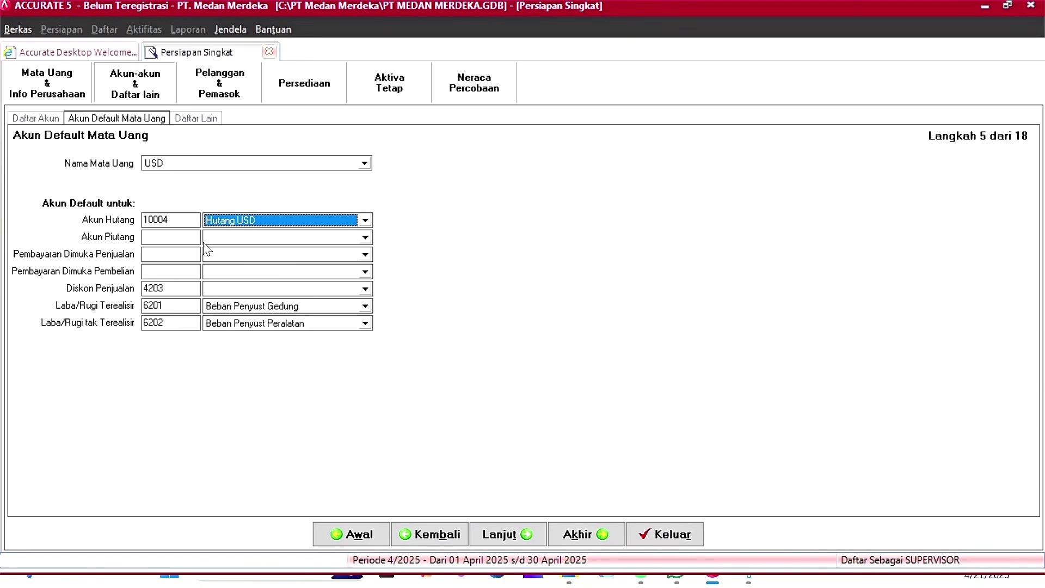
click(239, 237)
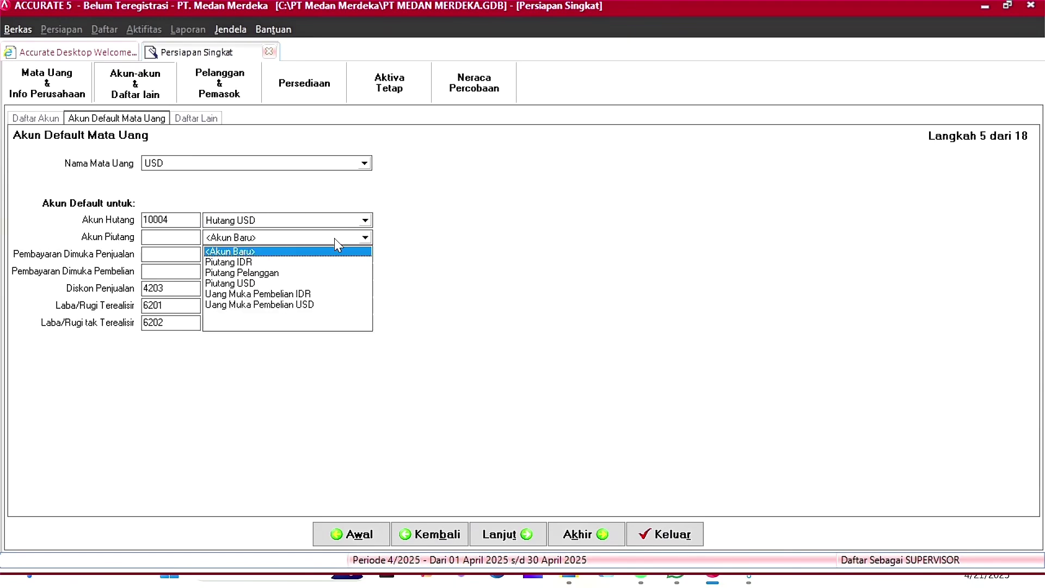
Step: Start a new USD receivable account numbered 10002 named Piutang USD
click(254, 250)
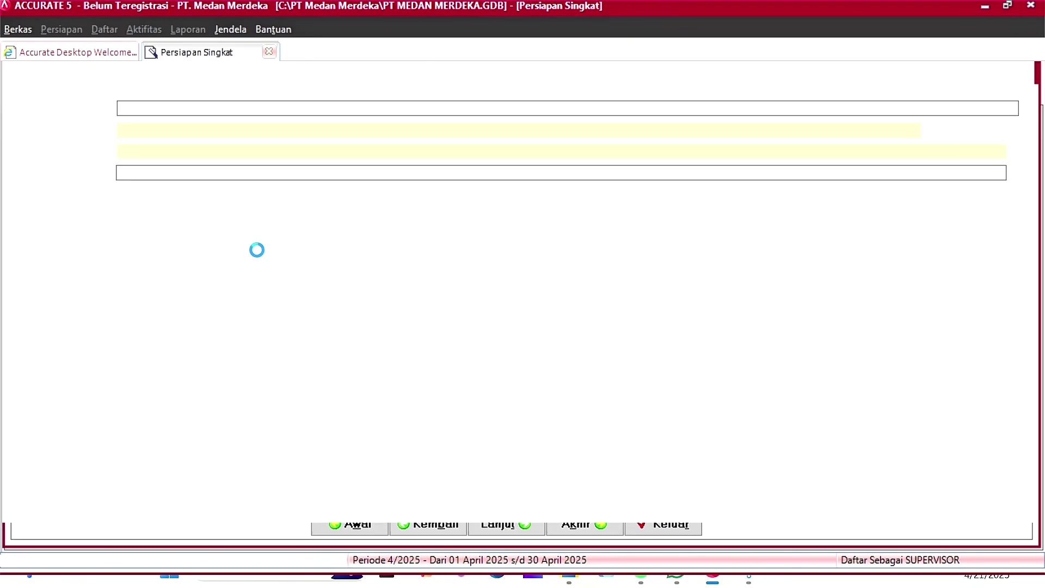
click(193, 136)
key(BackSpace)
text(2)
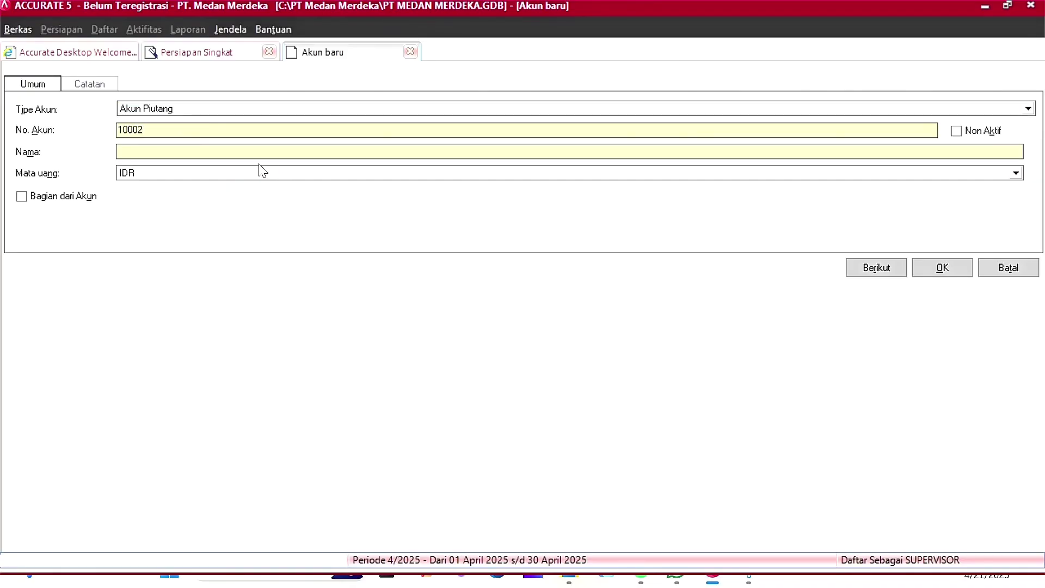
click(276, 151)
text(Pi)
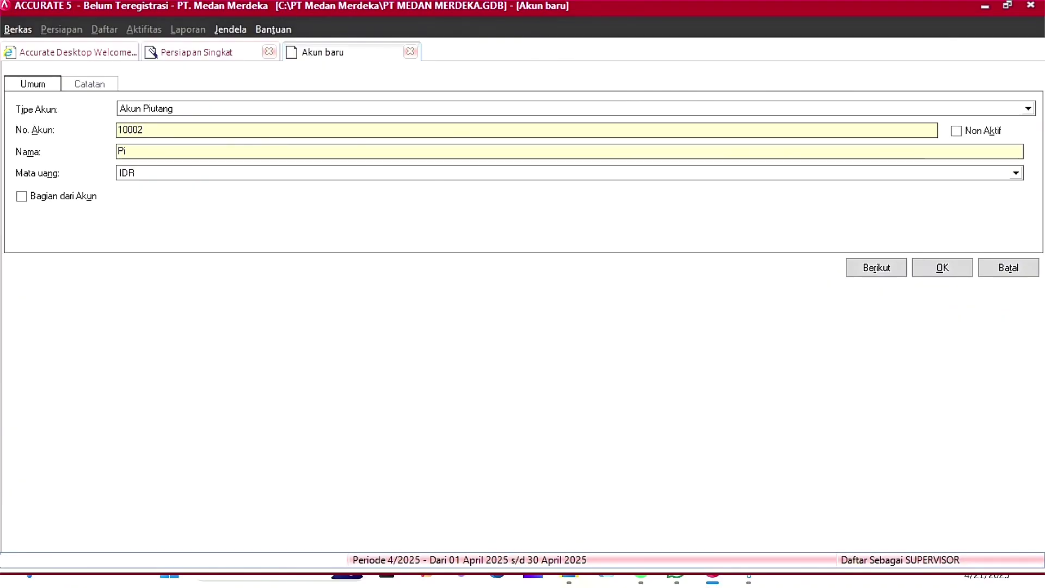
text(utang USD)
Step: Set the account's currency to USD, accept the rate settings and save it
key(Tab)
click(923, 173)
key(Down)
click(913, 209)
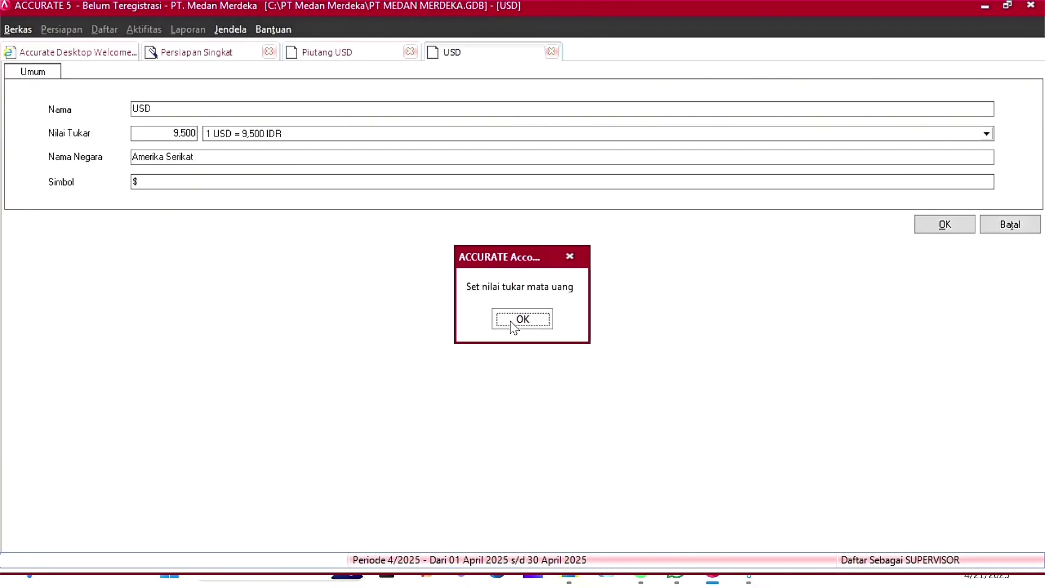
click(514, 318)
click(922, 226)
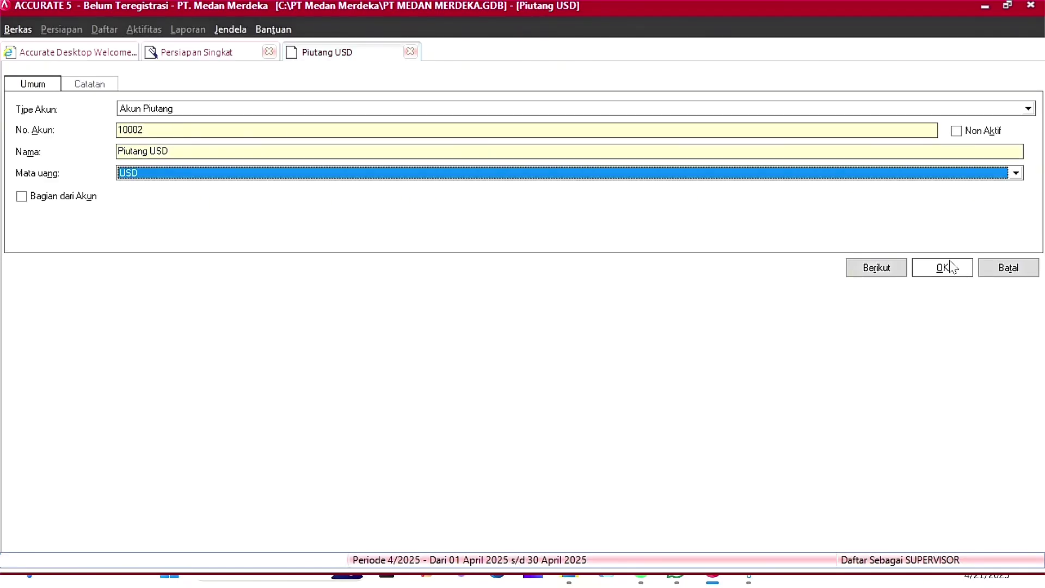
click(949, 267)
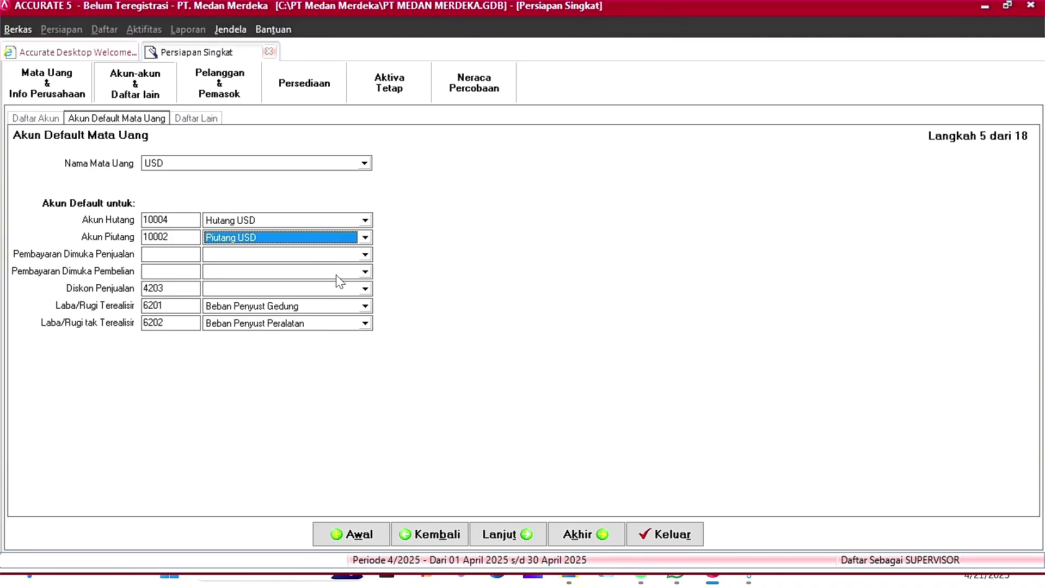
Step: Set USD prepayments to Hutang USD and Piutang USD and sales discount to Retur & Potongan Penjualan, then continue
click(365, 256)
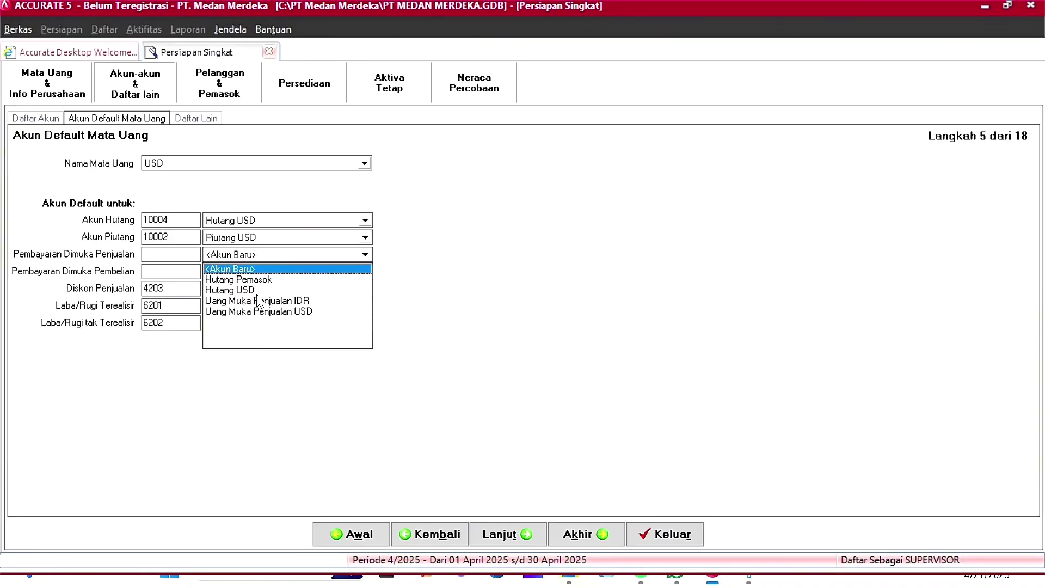
click(240, 291)
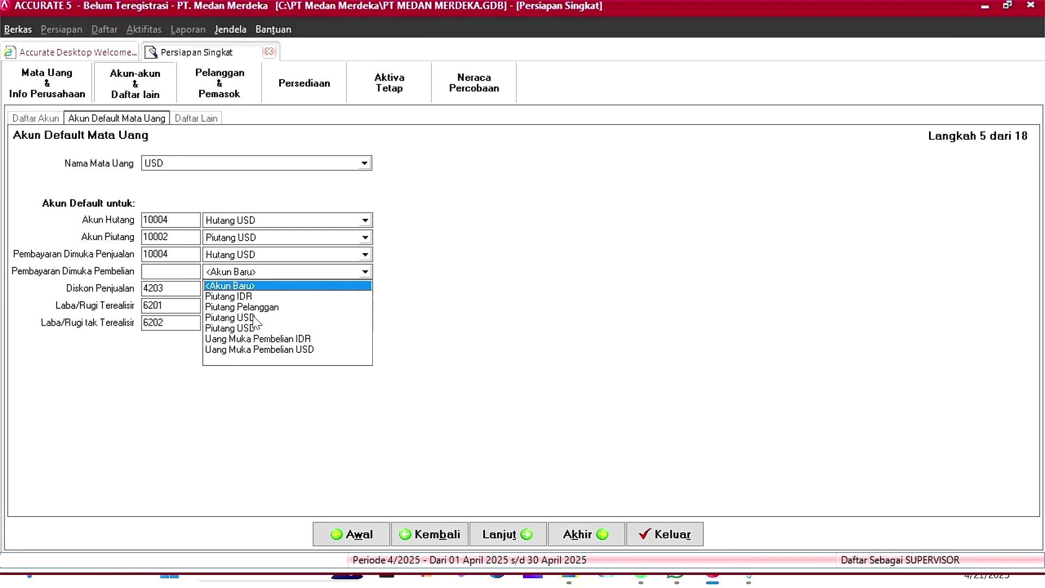
click(241, 320)
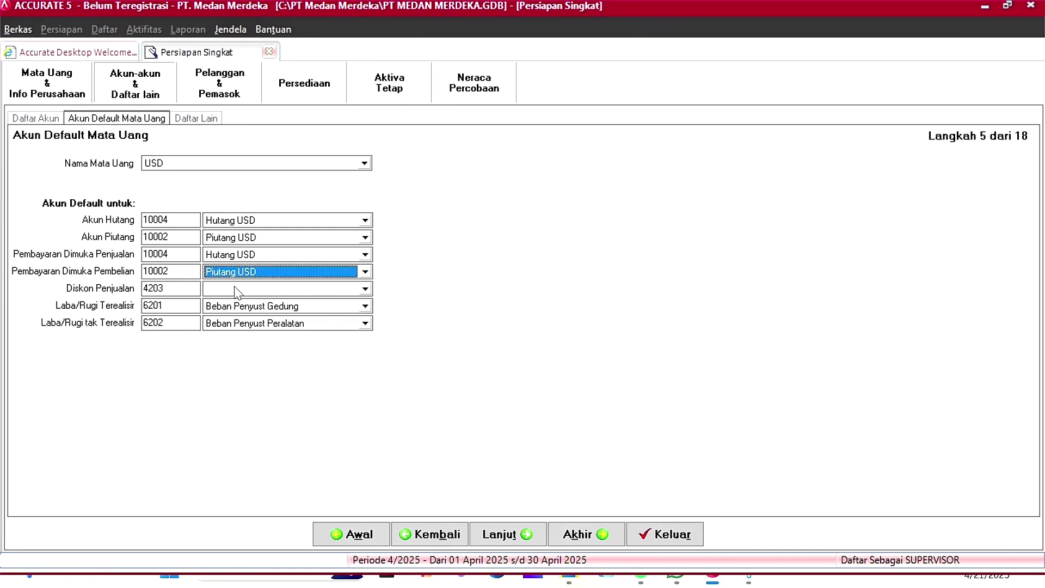
click(237, 291)
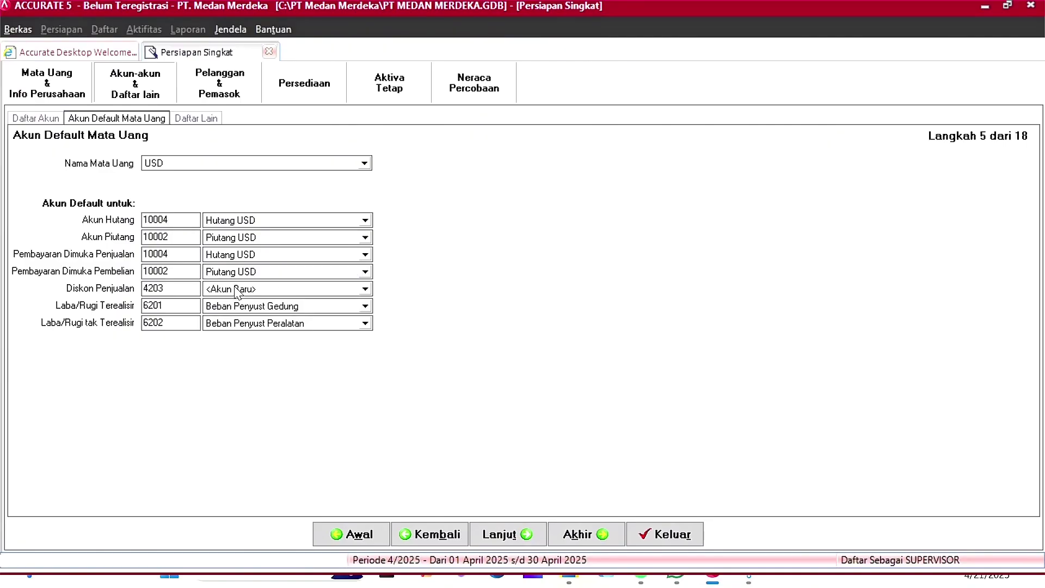
click(237, 292)
click(264, 370)
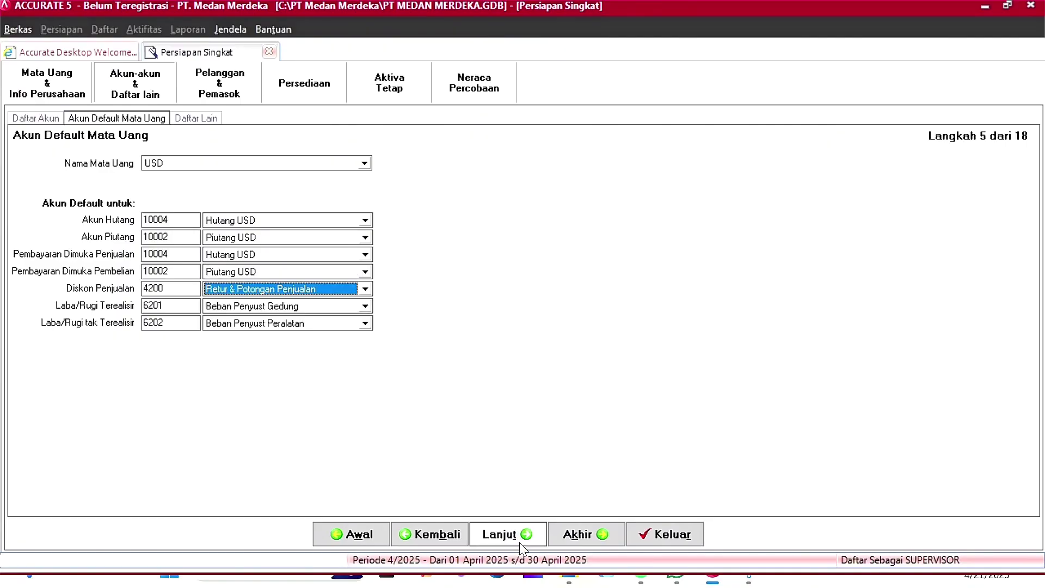
click(514, 540)
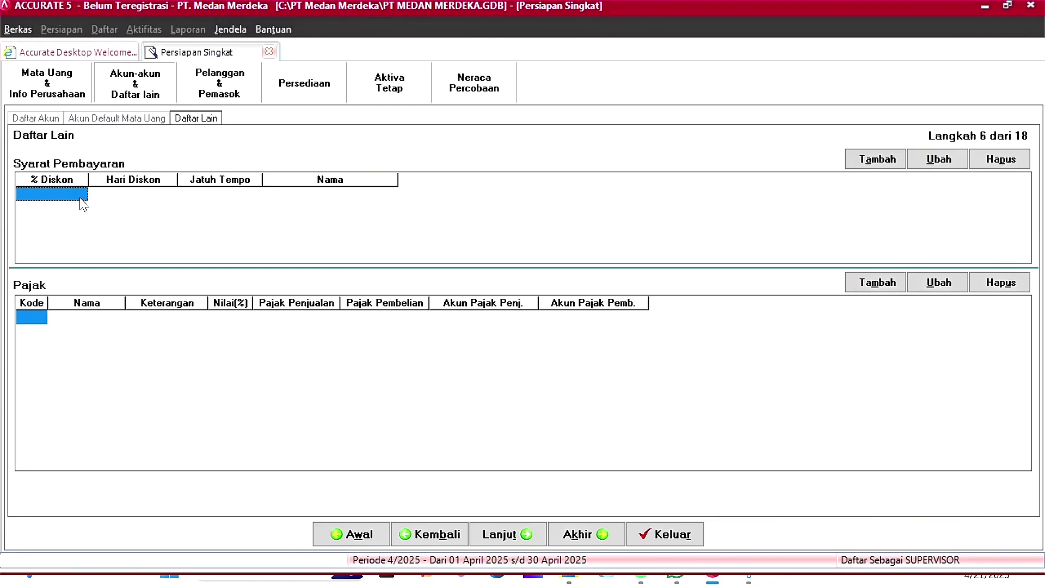
Step: Add the C.O.D payment term and a 30-day payment term
key(Tab)
key(Tab)
key(Tab)
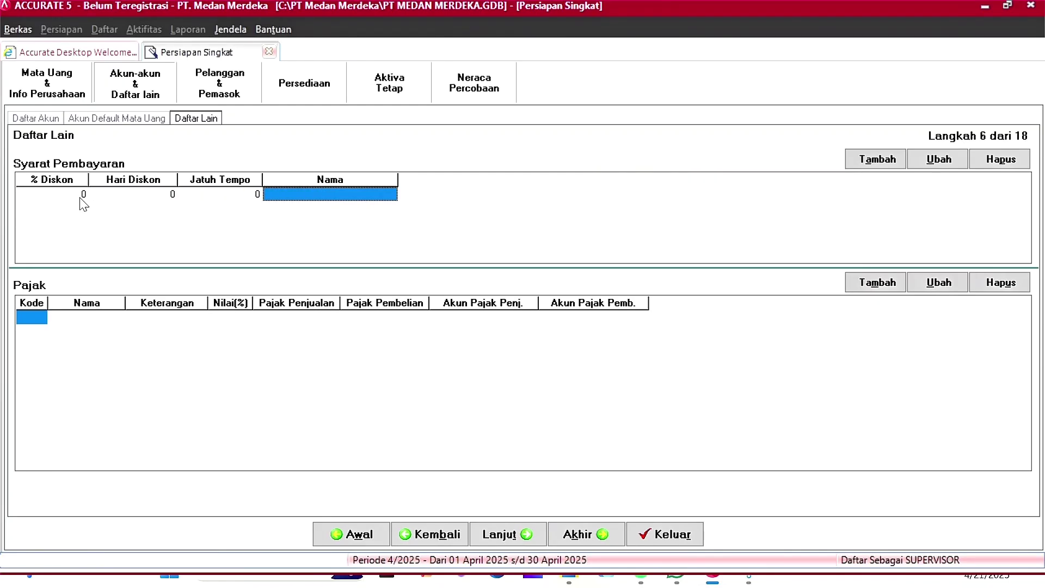
text(C.O.D)
key(Tab)
key(Tab)
key(Tab)
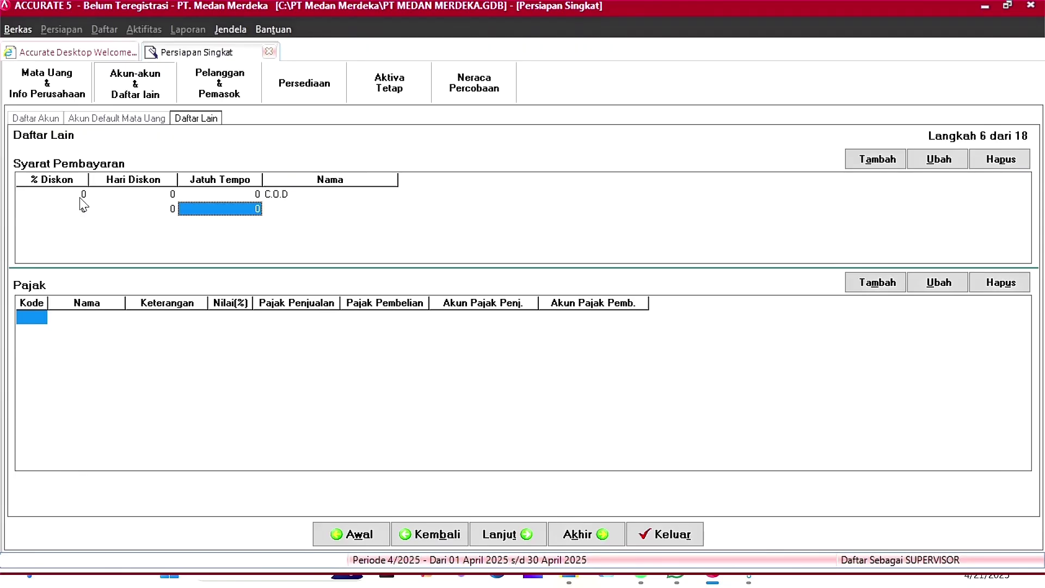
text(30)
Step: Enter tax code T, PPN 'Pajak Pertambahan Nilai' at 10%, with sales account 2202 and purchase account 1502
key(Tab)
key(Tab)
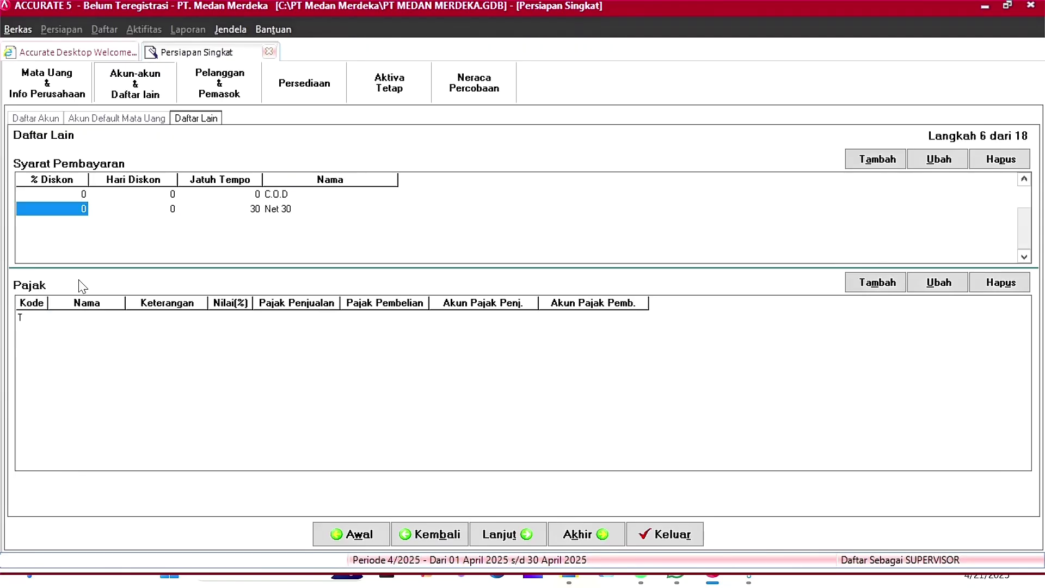
text(T)
key(Tab)
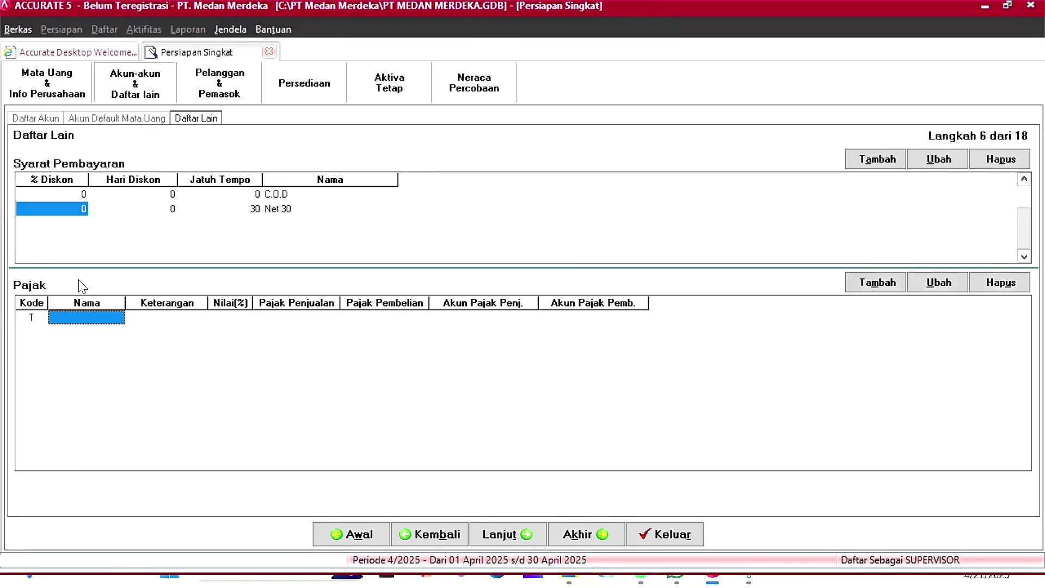
text(PPN)
key(Tab)
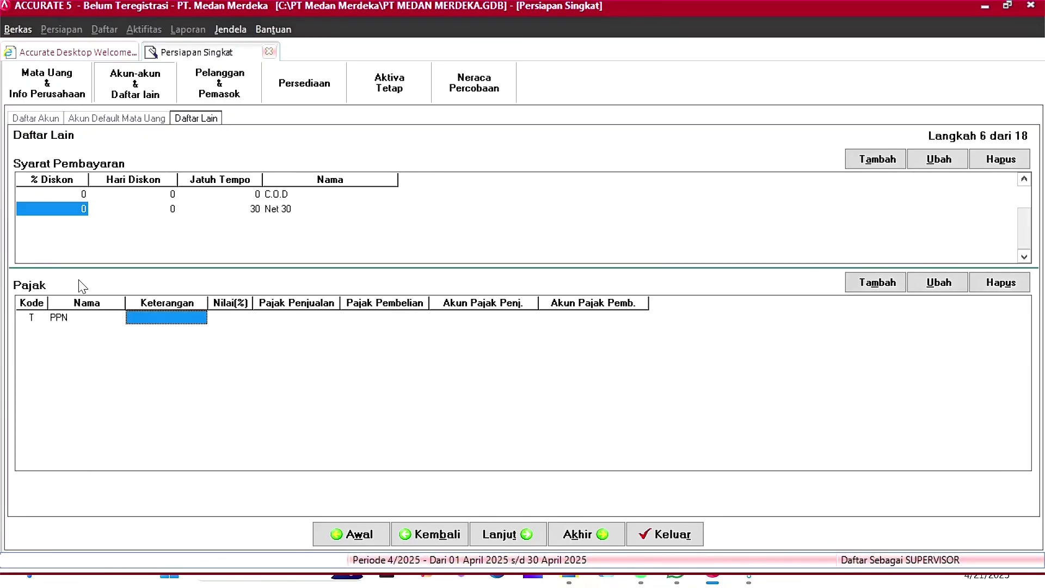
text(Pajak P)
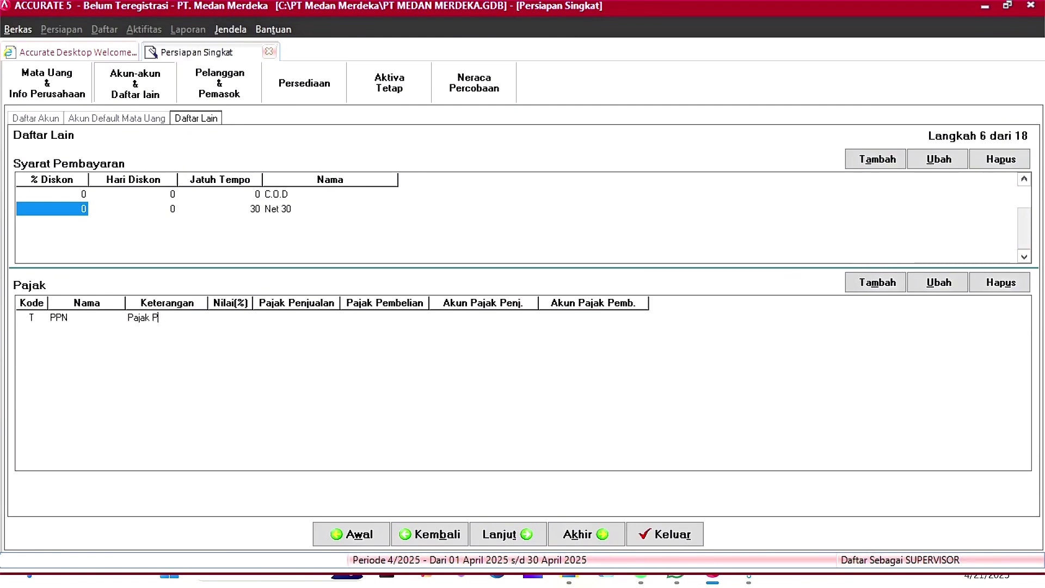
text(ertambahan Nilai)
key(Tab)
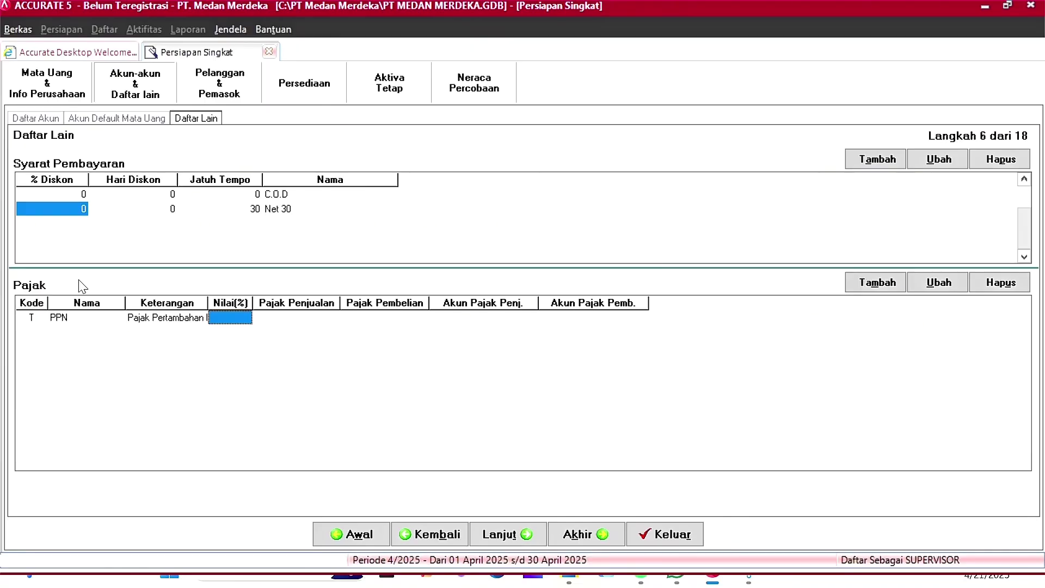
text(10)
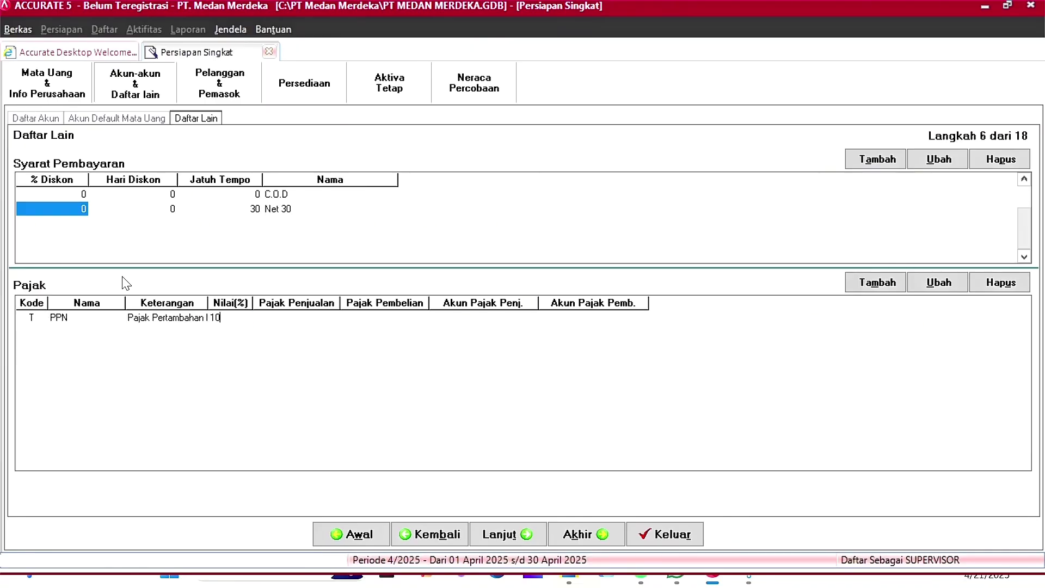
key(Tab)
text(2202)
key(Tab)
text(1502)
key(Tab)
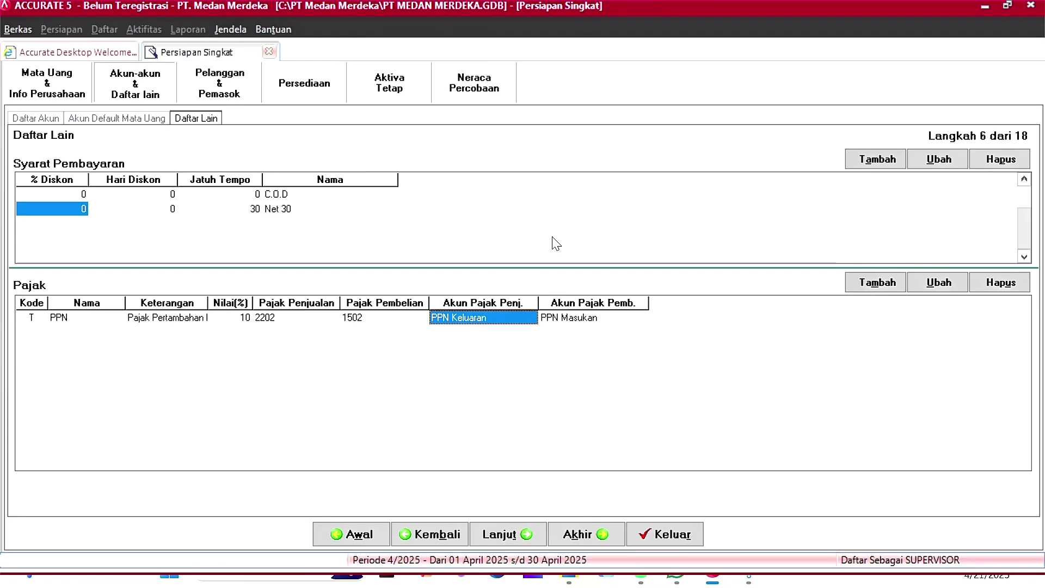
Step: Add the customer type Khusus alongside Umum
click(526, 535)
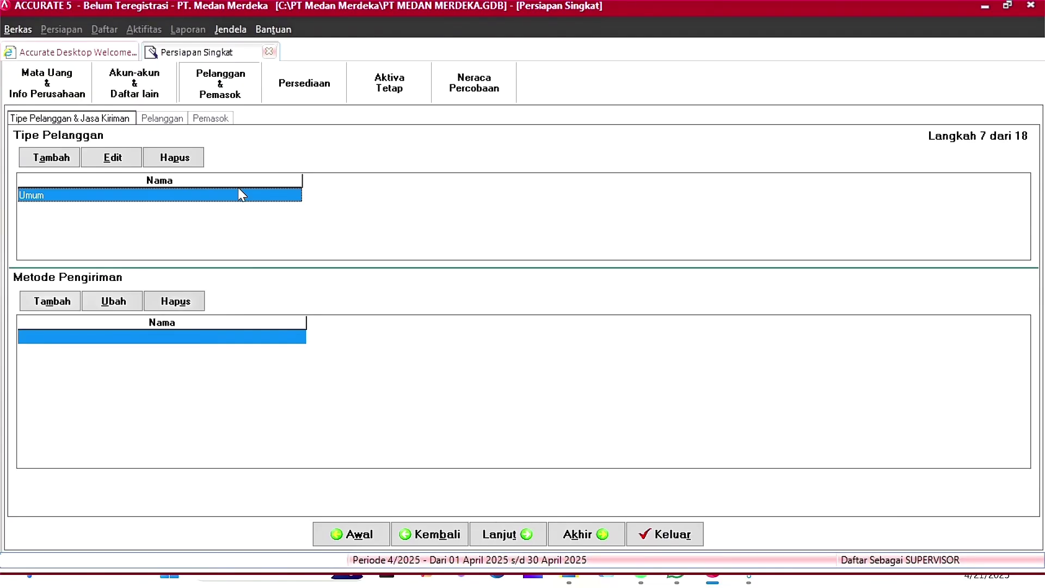
click(238, 190)
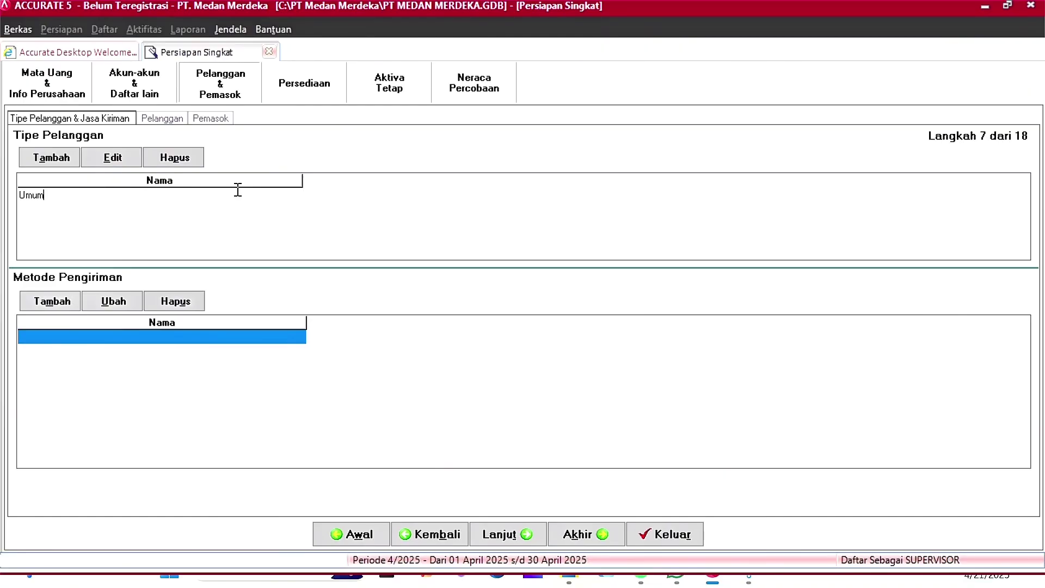
key(Down)
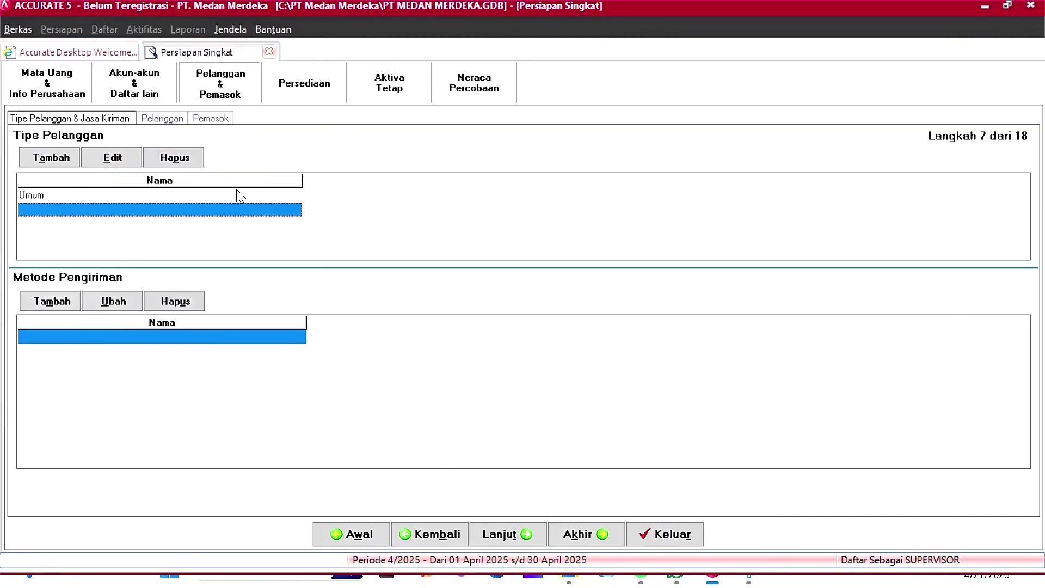
text(Khusus)
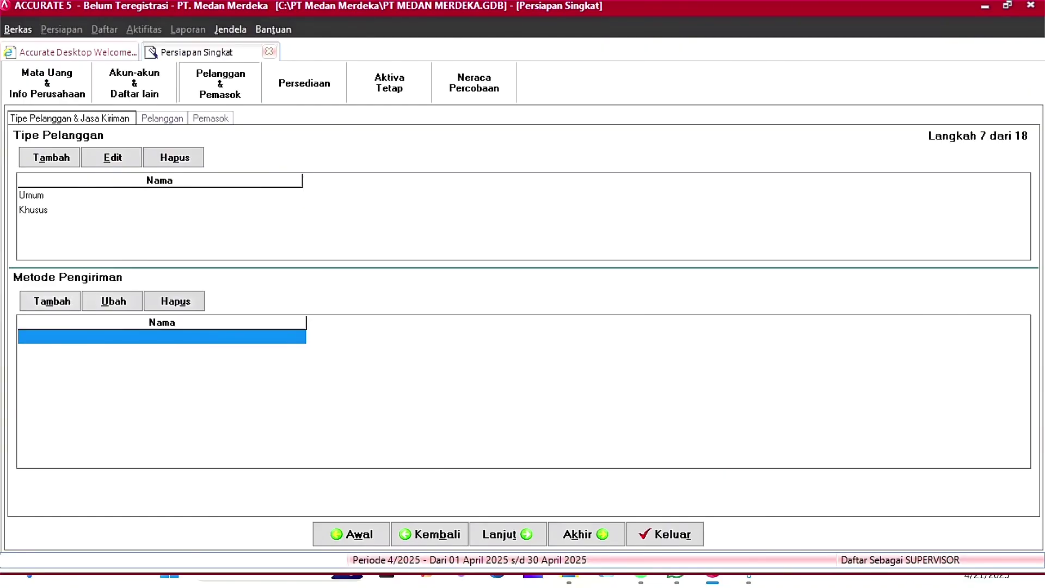
key(Down)
click(194, 198)
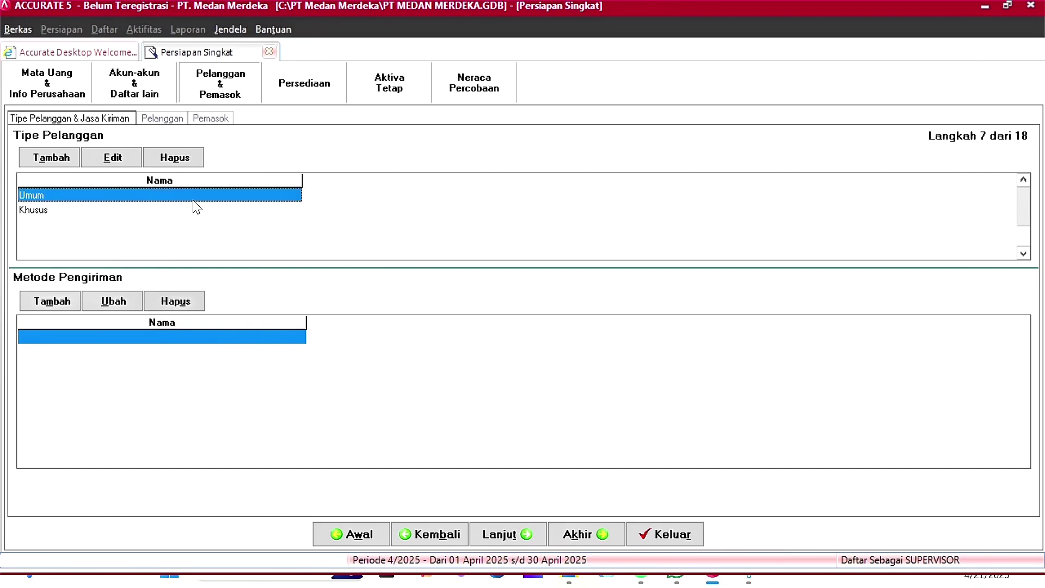
Step: Add the shipping methods TIKI and FEDEX, then advance to the customer list step
click(135, 337)
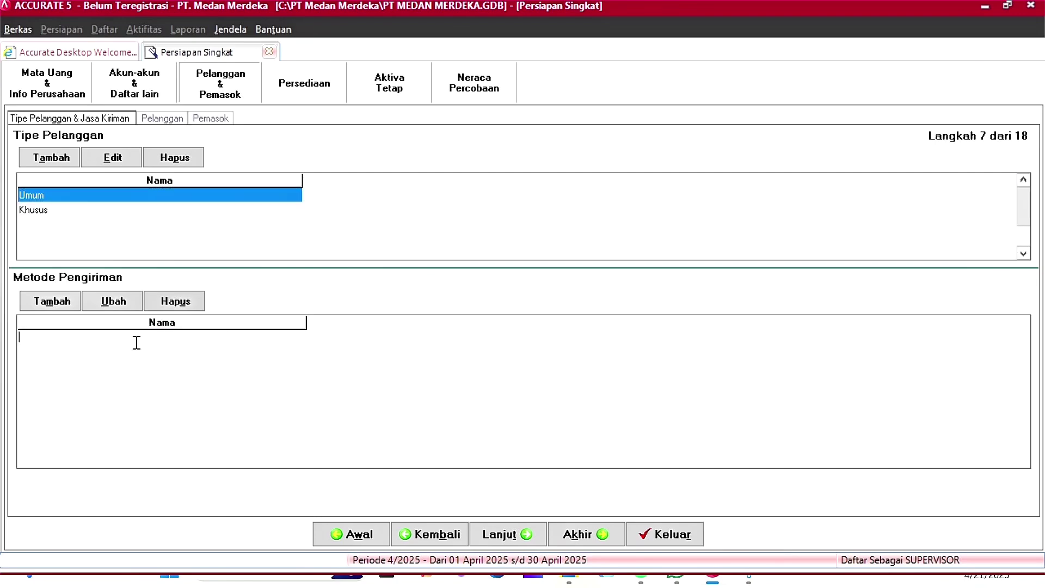
text(TIKI)
key(Down)
text(FEDEX)
click(78, 348)
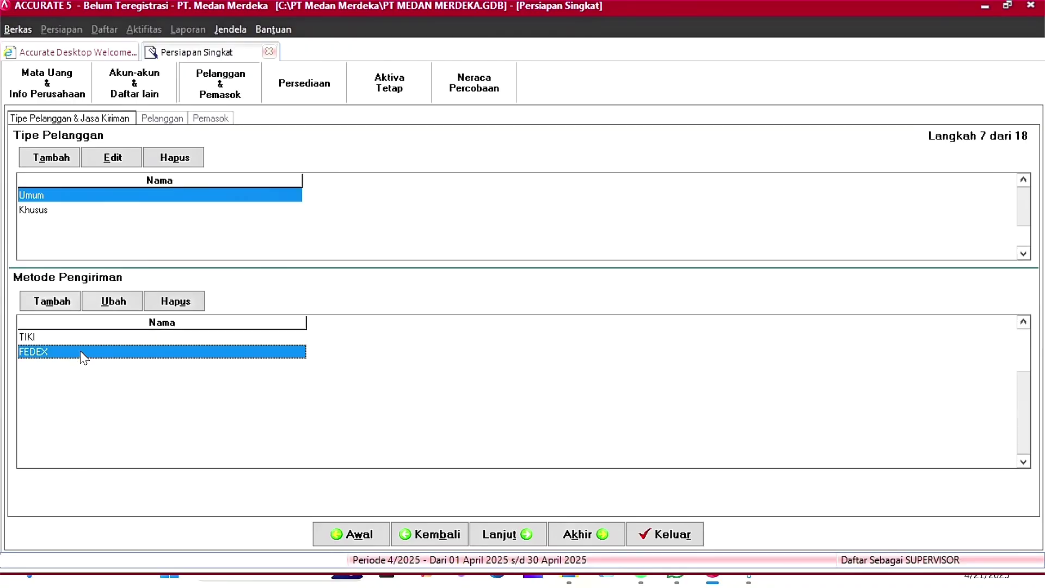
click(528, 535)
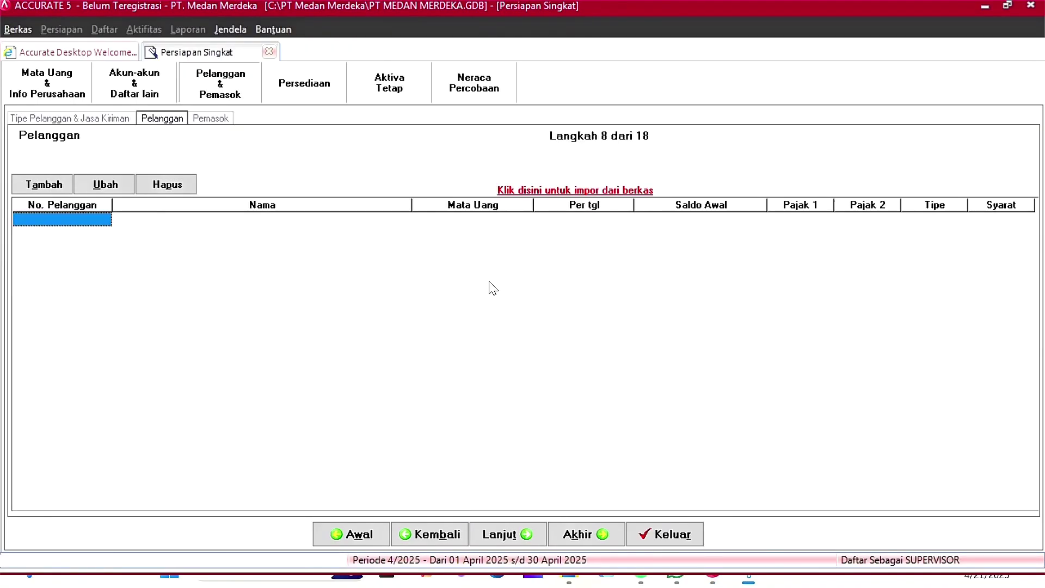
Step: Open the Excel file Daftar Pelanggan.xls and load its customer rows into the import form
click(563, 192)
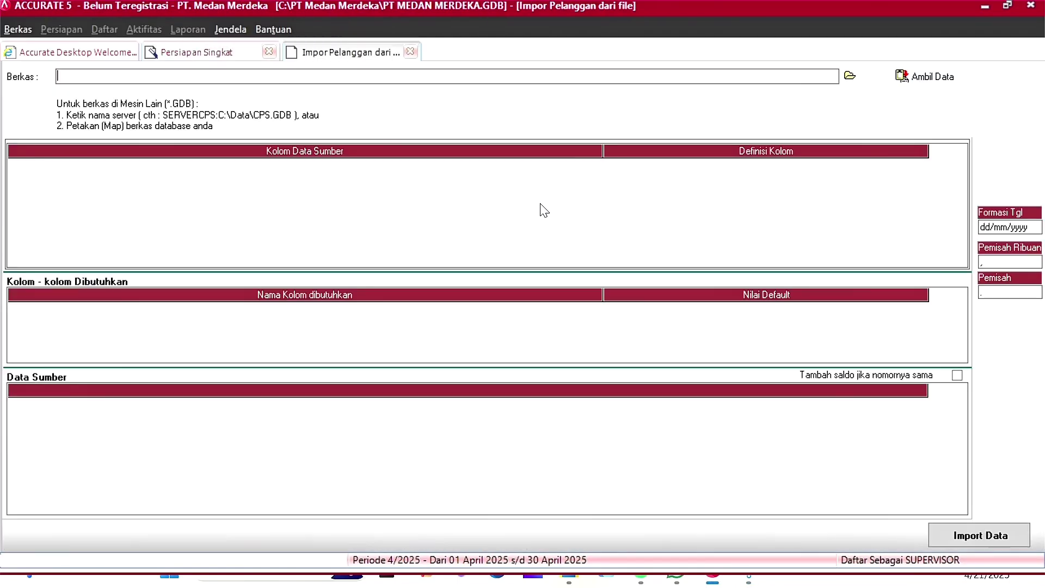
click(848, 80)
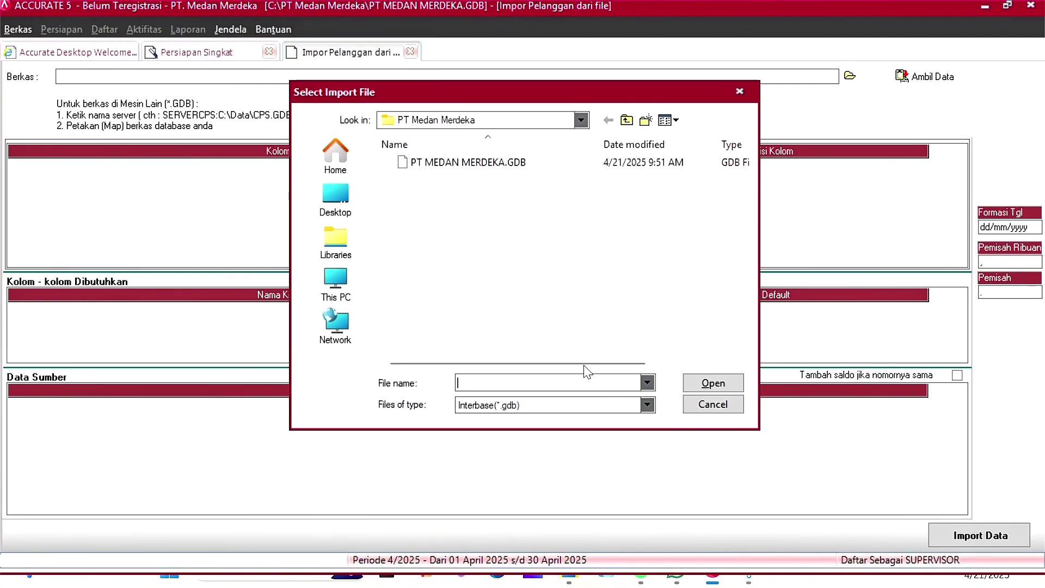
click(647, 405)
click(490, 431)
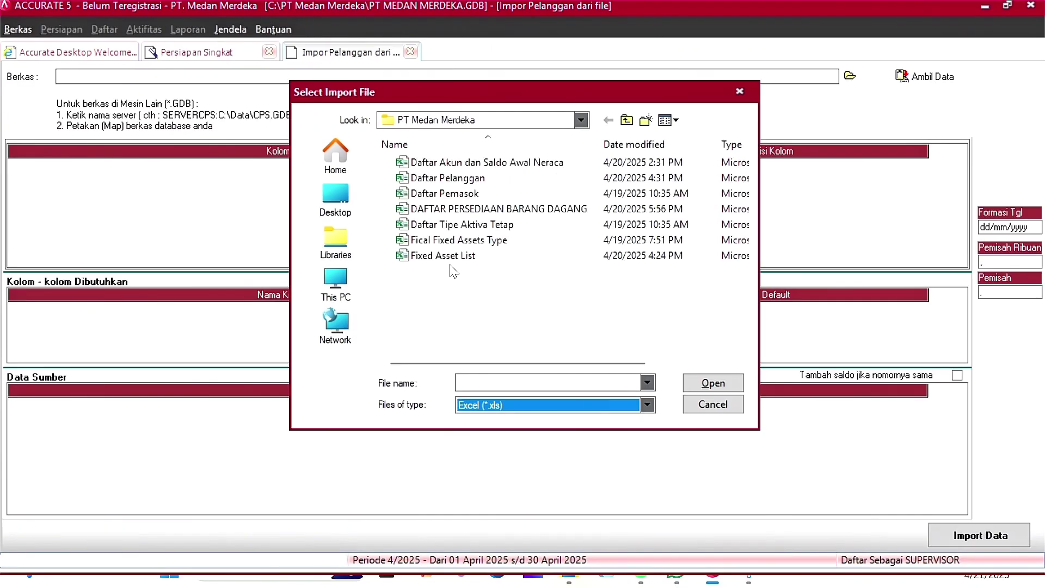
click(500, 184)
click(707, 386)
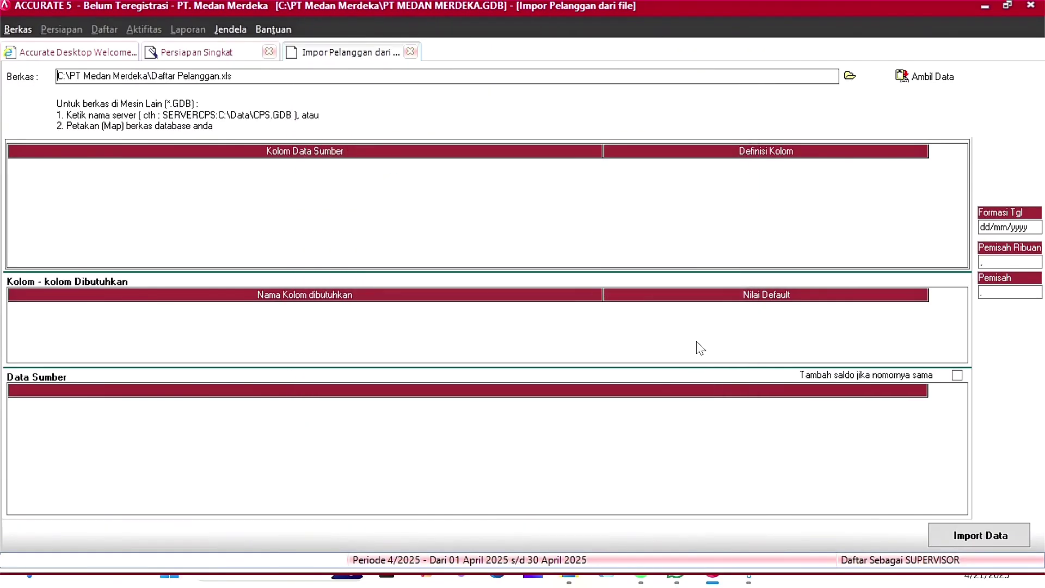
click(953, 71)
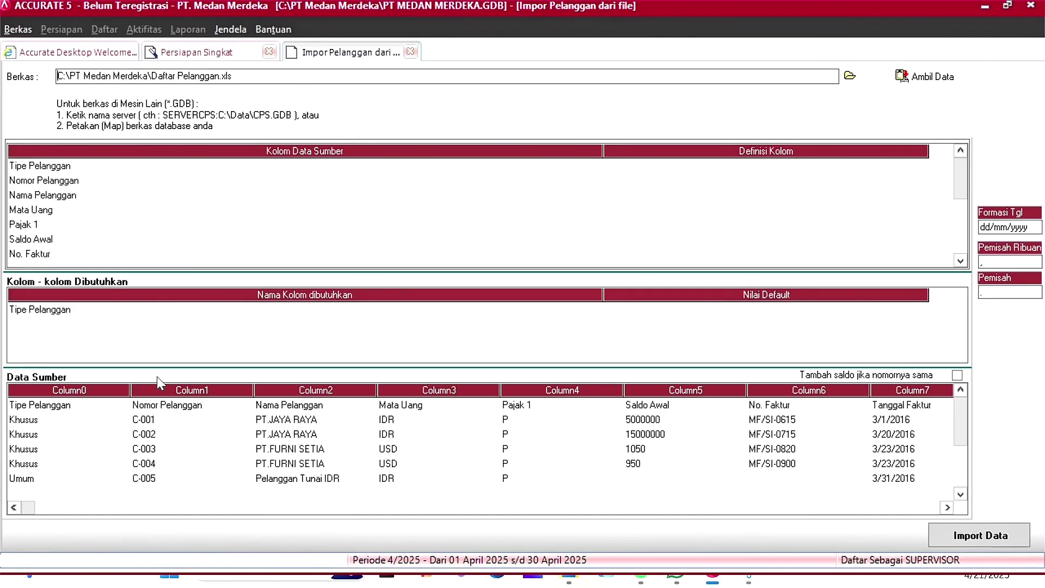
Step: Delete the header row from the imported customer data
click(97, 407)
click(99, 405)
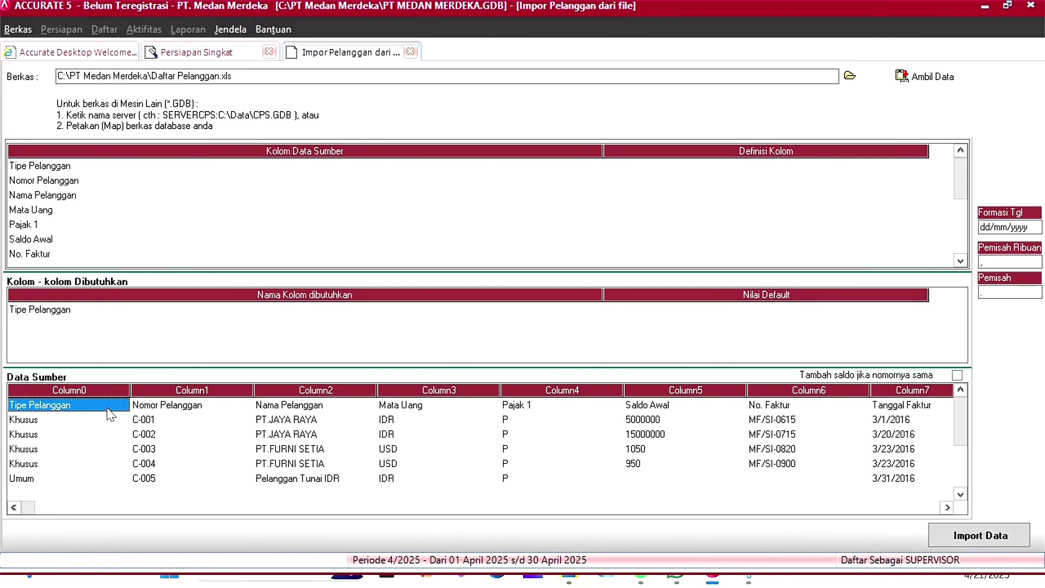
right_click(108, 409)
click(158, 439)
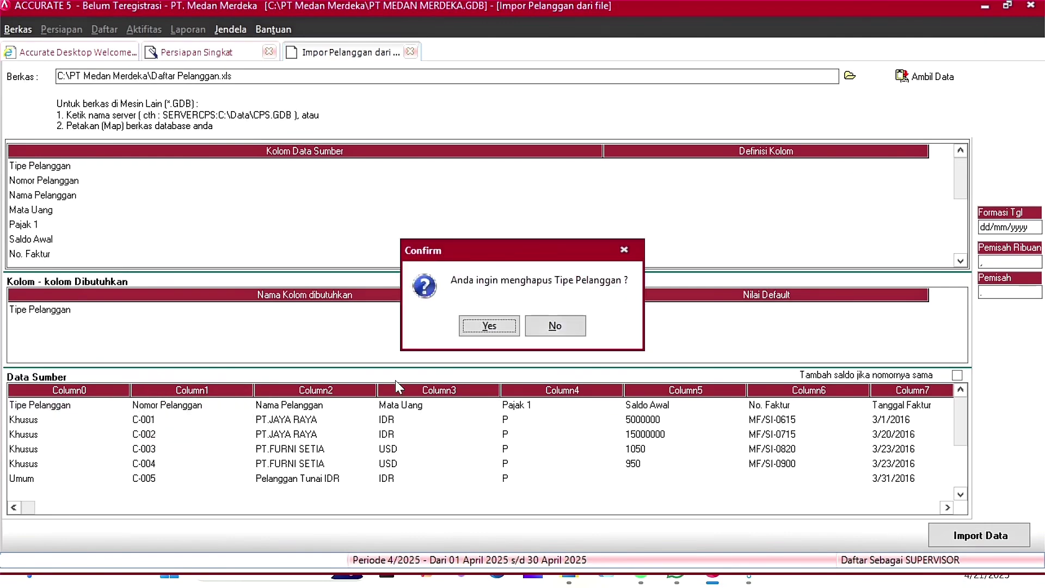
click(502, 328)
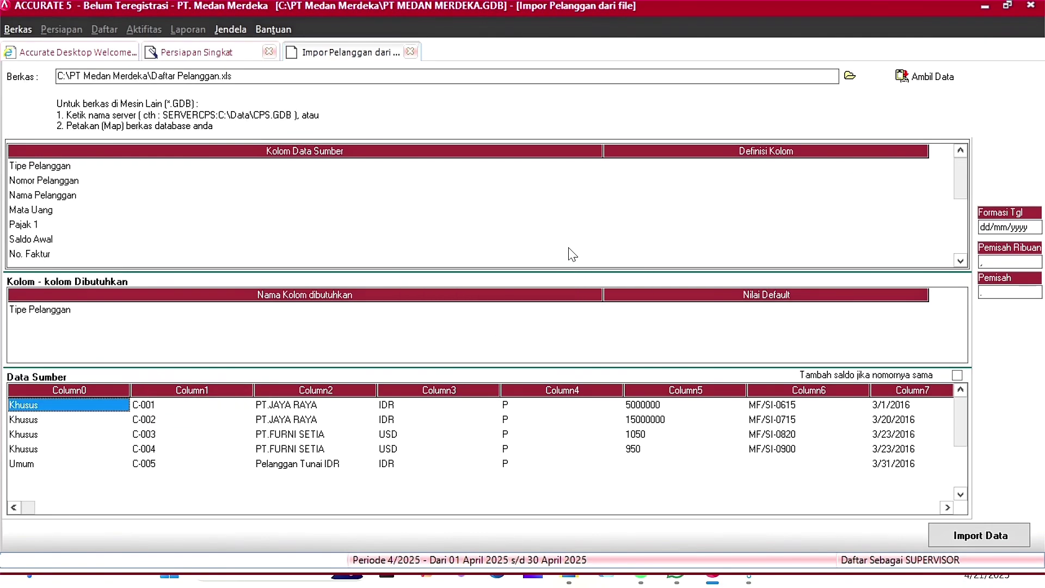
Step: Map the first column to Tipe Pelanggan, matching values Khusus and Umum
click(735, 166)
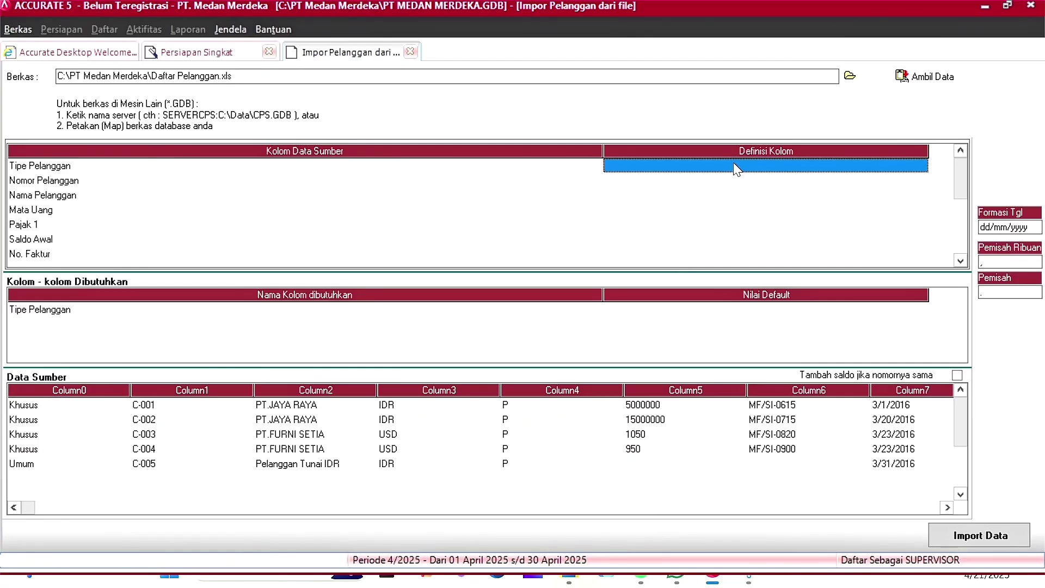
click(921, 165)
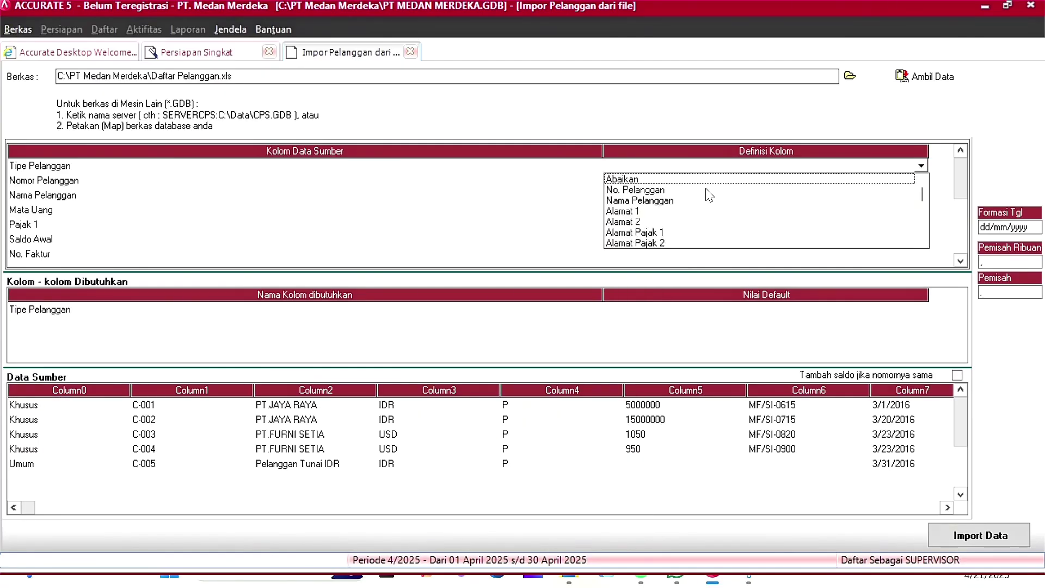
key(t)
key(a)
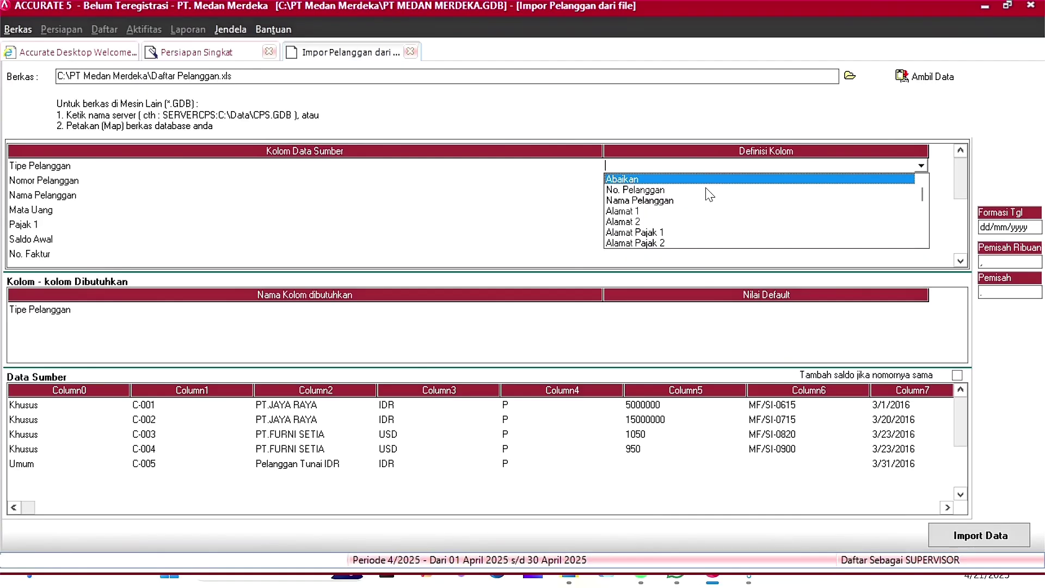
click(690, 244)
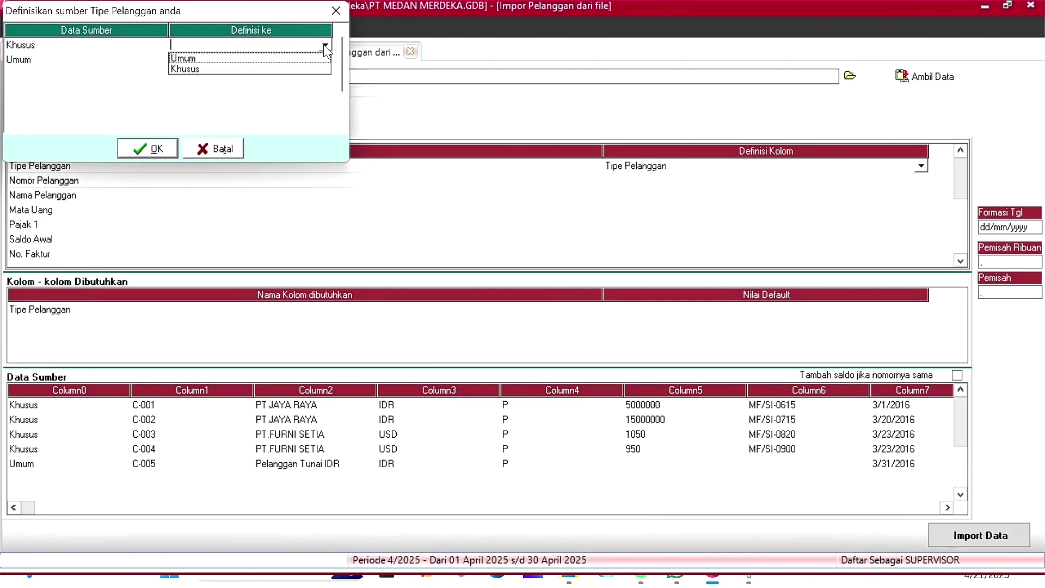
click(287, 74)
text(Umum)
click(156, 148)
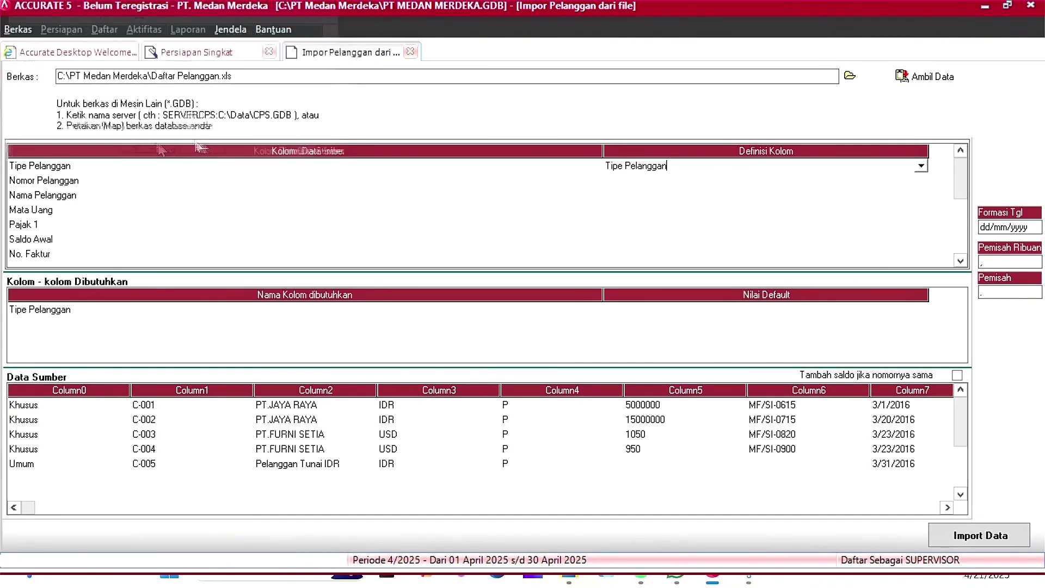
Step: Map the number and name columns to No. Pelanggan and Nama Pelanggan
click(687, 187)
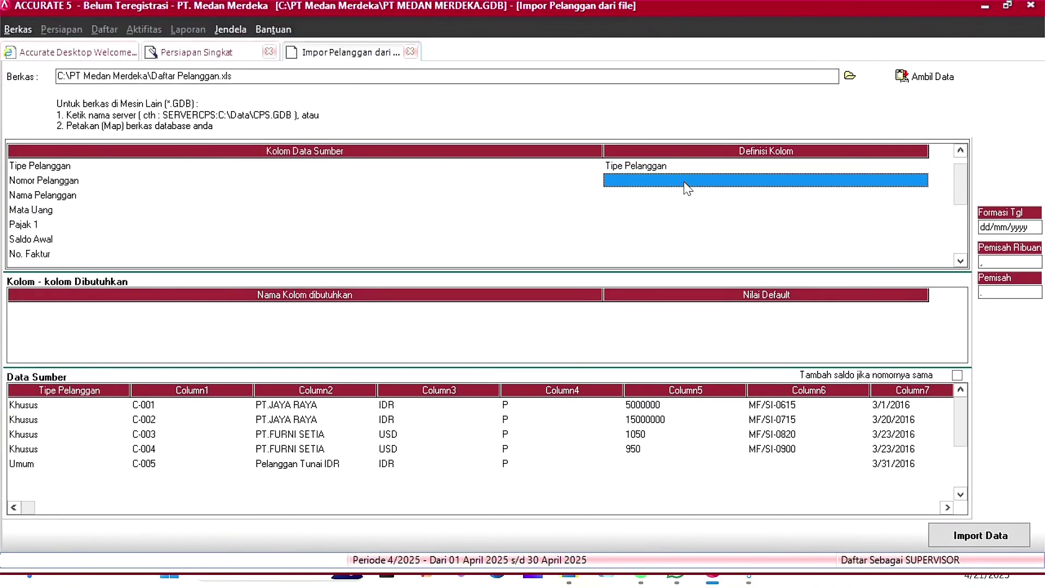
click(937, 181)
click(665, 211)
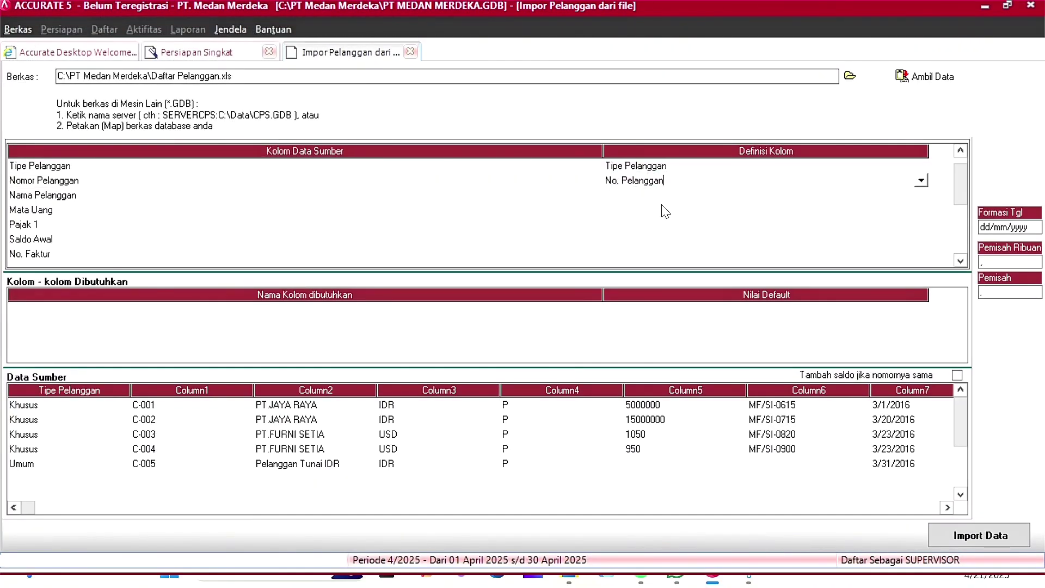
click(675, 201)
click(676, 200)
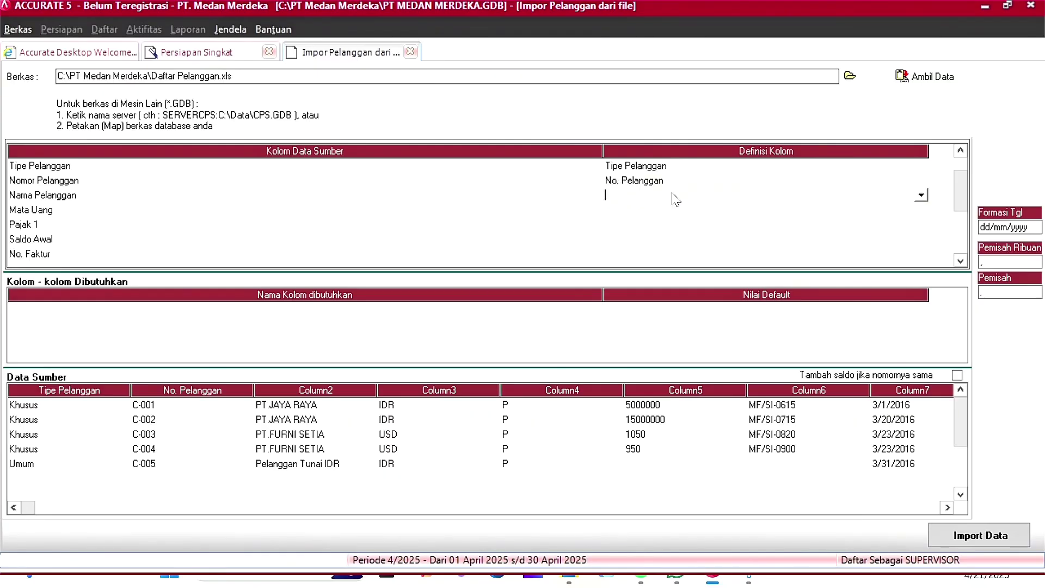
click(921, 194)
click(667, 219)
Step: Assign Mata Uang to the currency column
click(665, 210)
click(671, 210)
click(921, 209)
click(730, 286)
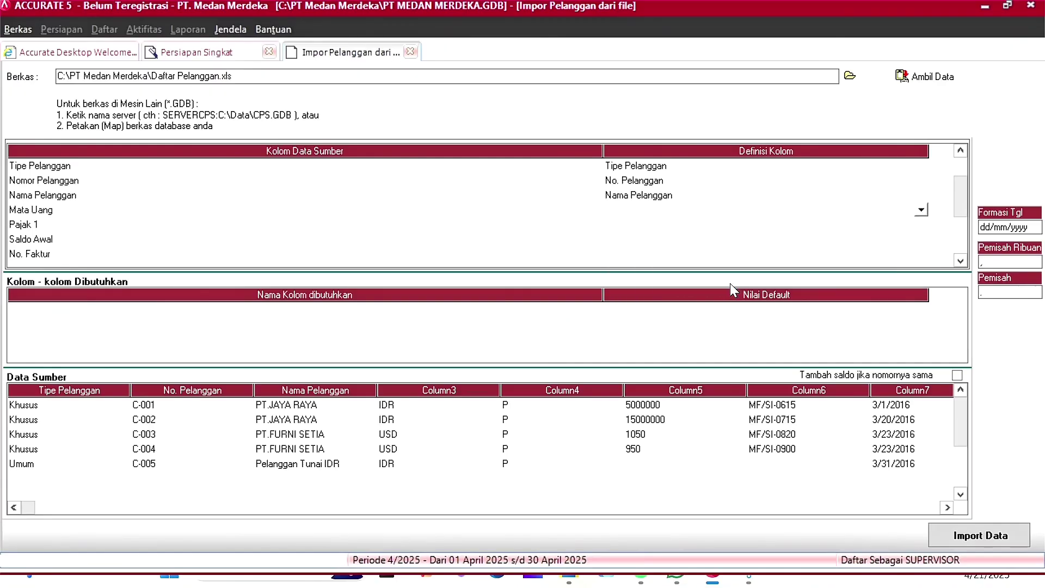
Step: Match the currency values IDR and USD to the IDR and USD currencies
click(193, 48)
click(325, 45)
click(245, 68)
click(325, 45)
click(282, 58)
click(221, 61)
click(245, 60)
click(325, 58)
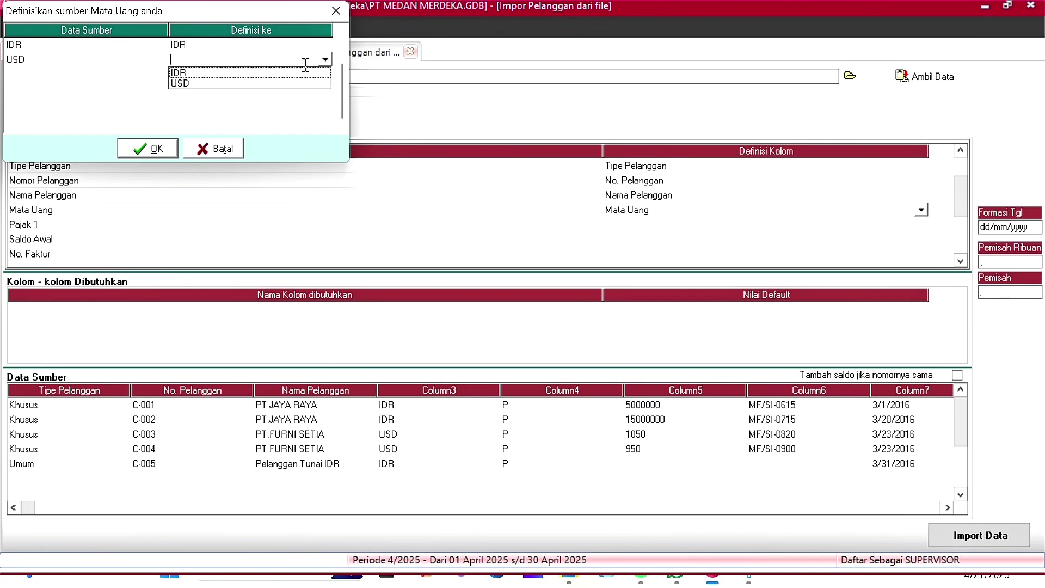
click(251, 83)
click(158, 150)
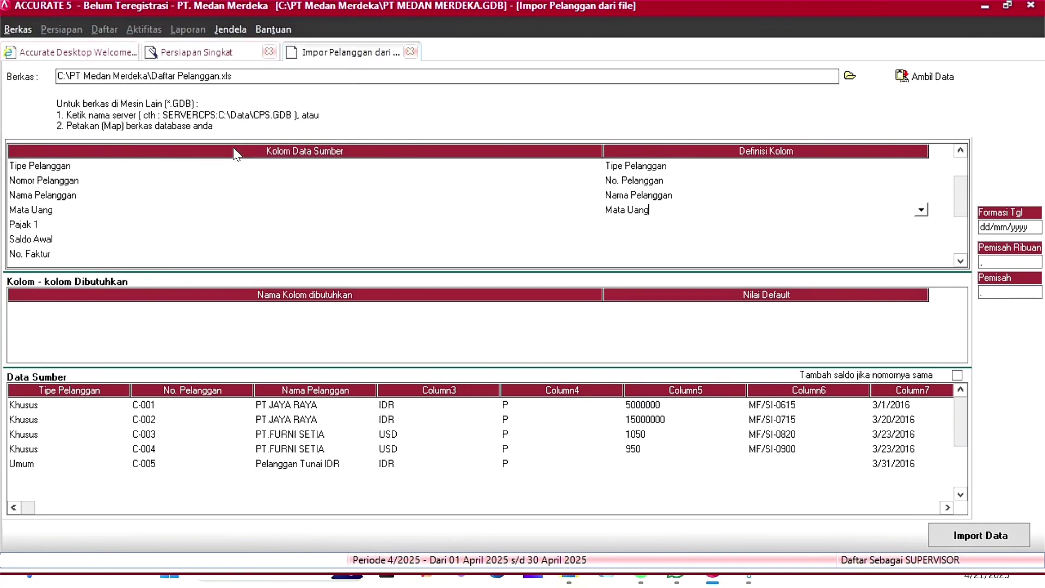
Step: Map the Pajak 1 column to Pajak pertama, matching tax code P to PPN
click(921, 224)
click(758, 305)
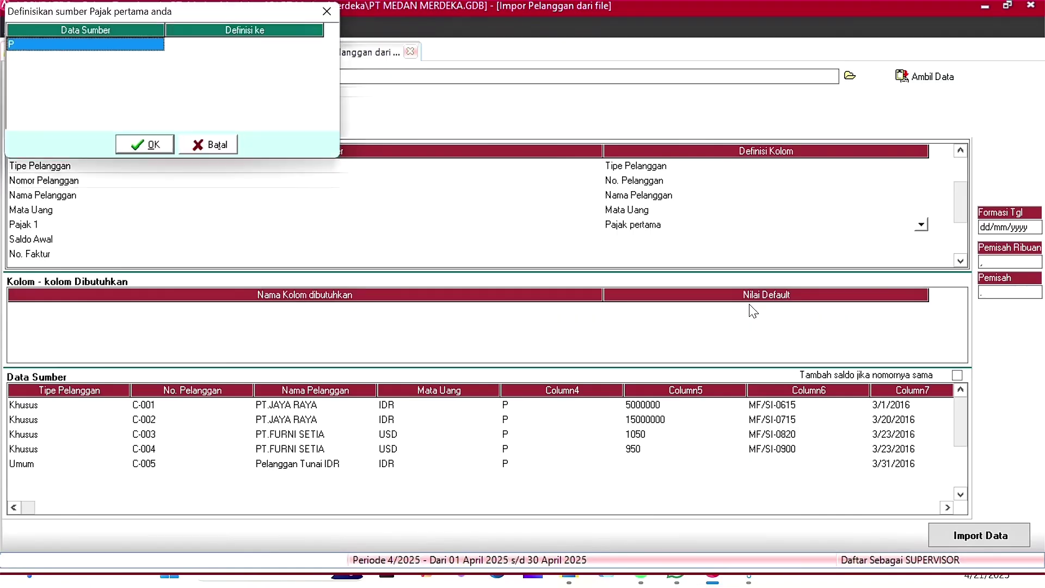
click(311, 54)
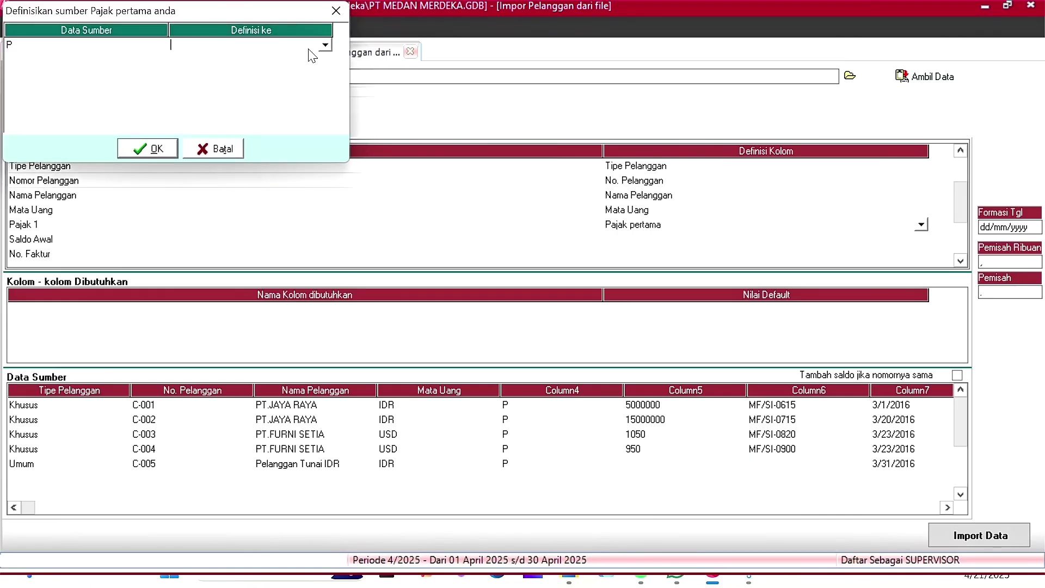
click(326, 45)
click(257, 67)
click(163, 148)
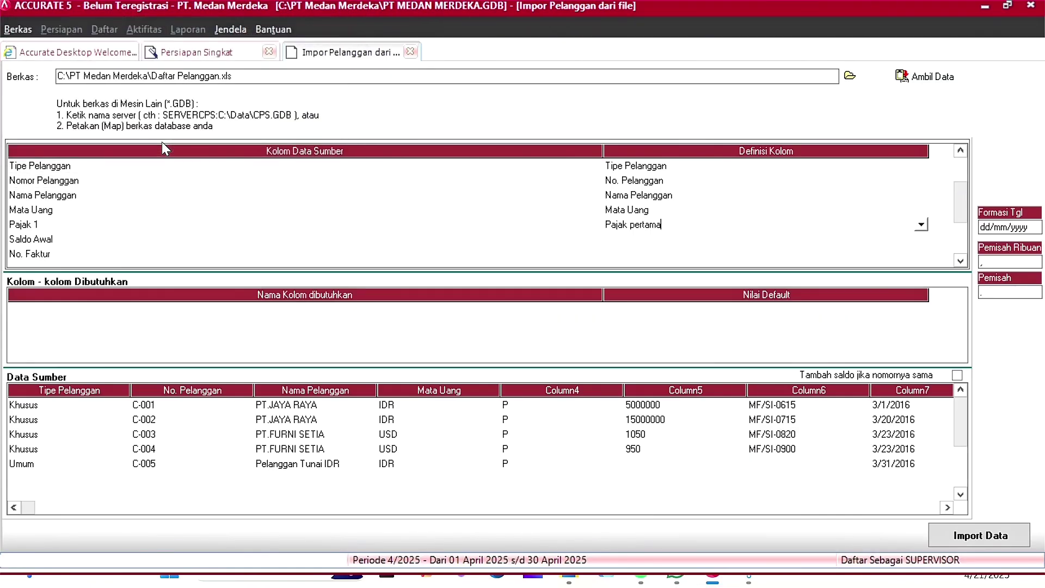
Step: Map Saldo Awal, No. Faktur and Tanggal Faktur to Saldo Awal, No. Faktur Saldo Awal and Saldo per tgl
click(739, 239)
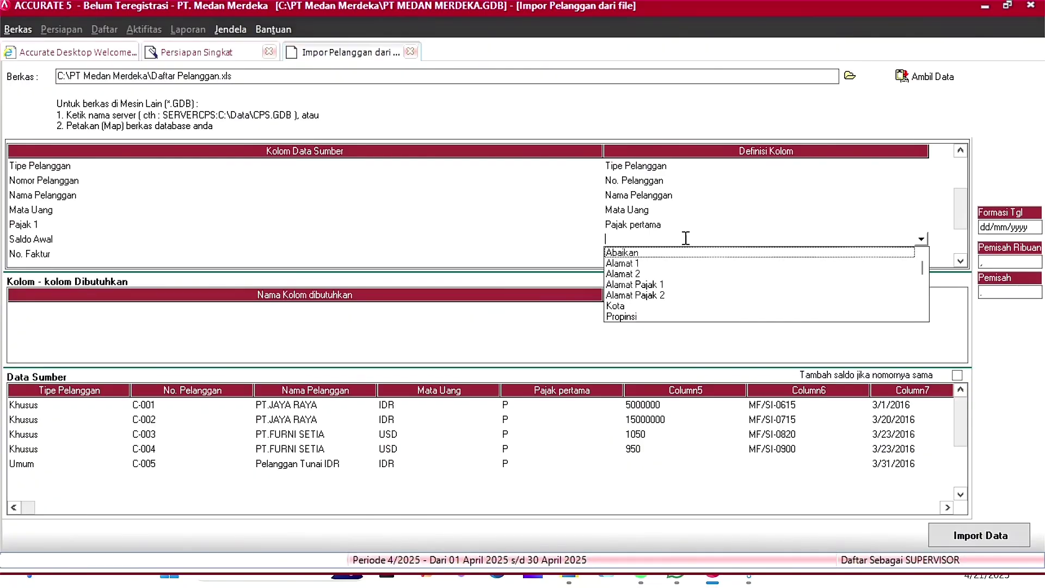
key(s)
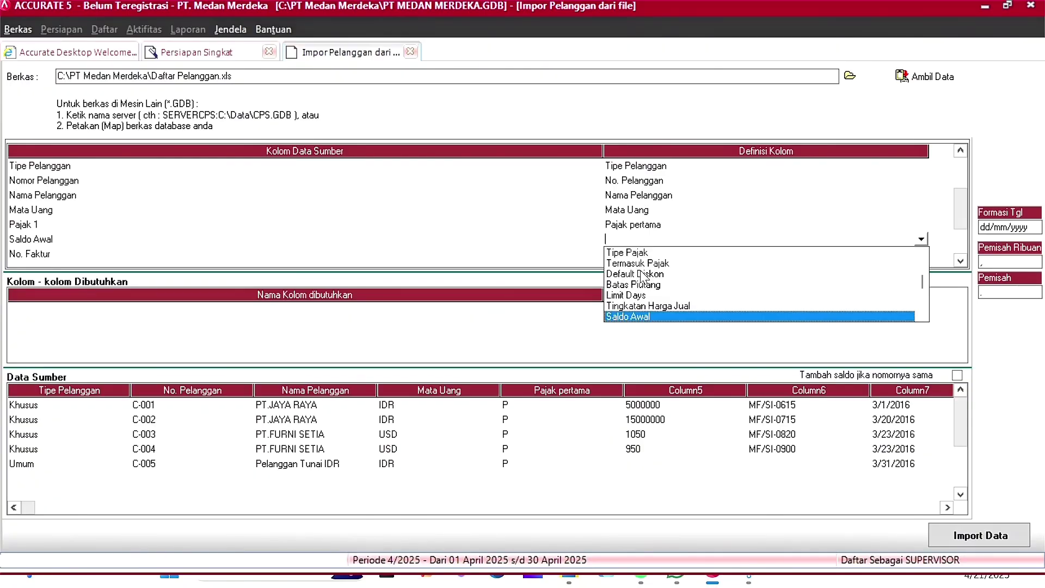
click(648, 317)
click(920, 255)
scroll(925, 246, down, 3)
scroll(926, 250, down, 5)
click(690, 289)
click(690, 225)
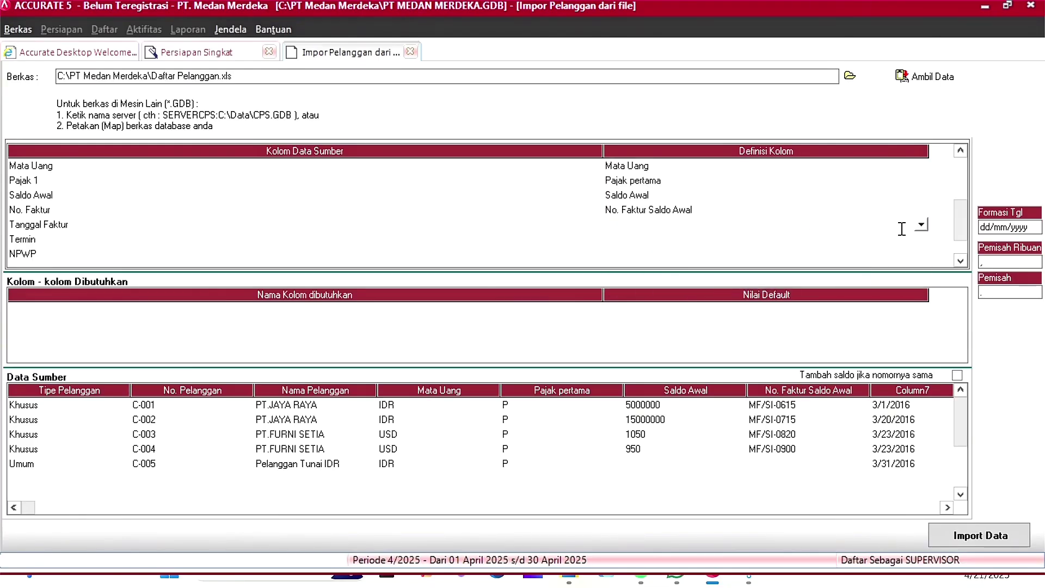
click(920, 226)
scroll(722, 256, down, 5)
click(654, 301)
Step: Map the Termin column to Syarat, matching Net 30 to Net 30 and COD to C.O.D
click(728, 235)
click(780, 235)
click(924, 237)
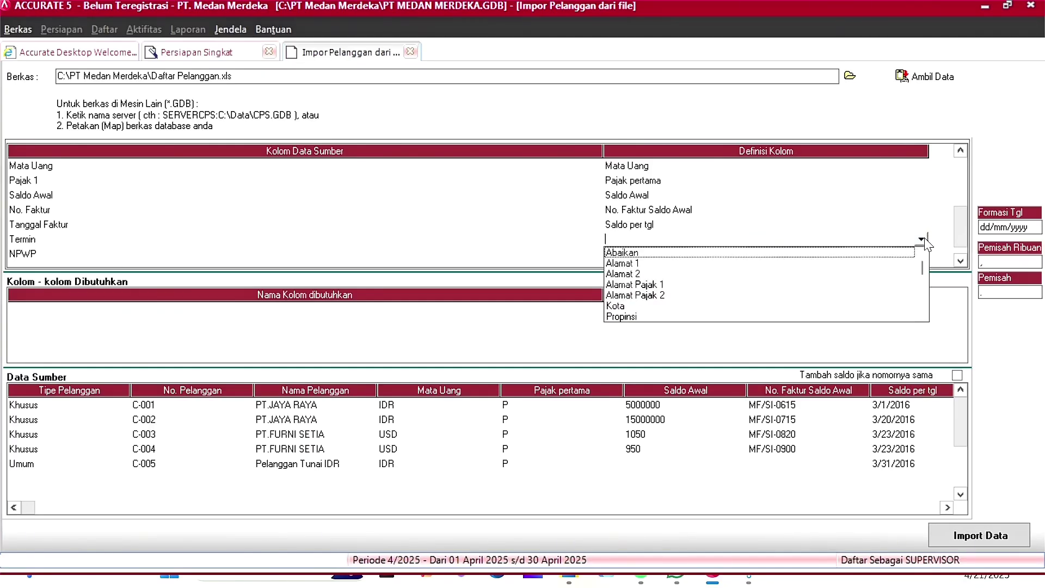
scroll(839, 259, down, 5)
click(709, 317)
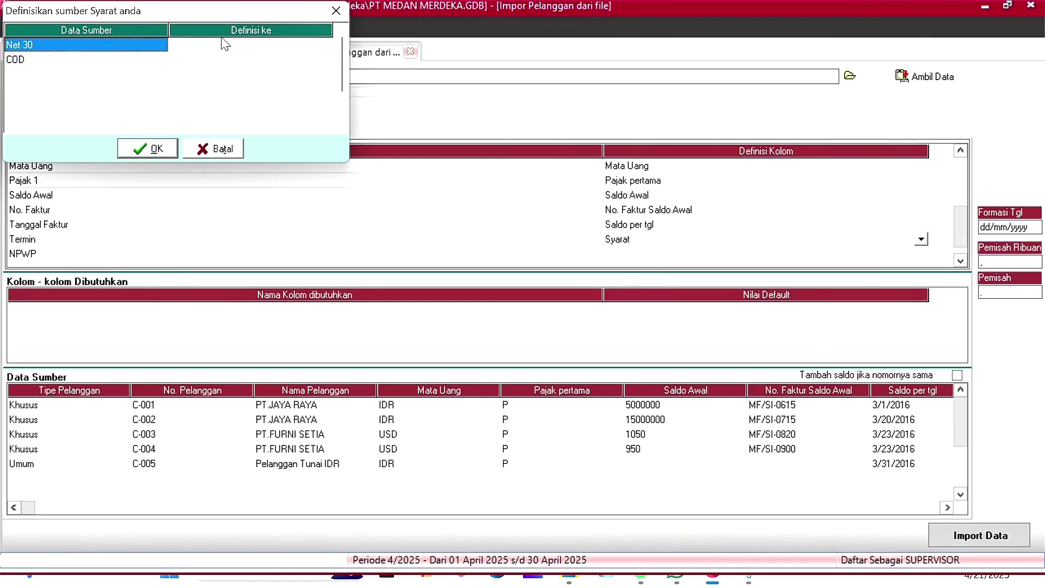
click(222, 44)
click(324, 44)
click(212, 69)
click(240, 61)
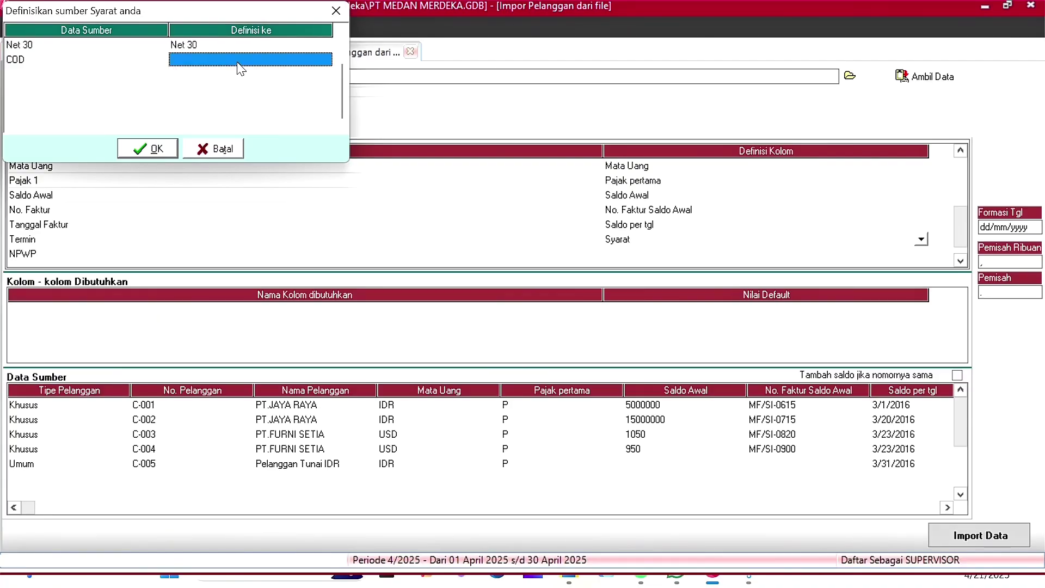
click(325, 60)
click(250, 74)
click(146, 148)
Step: Map the NPWP column to Nomor Pajak
click(904, 254)
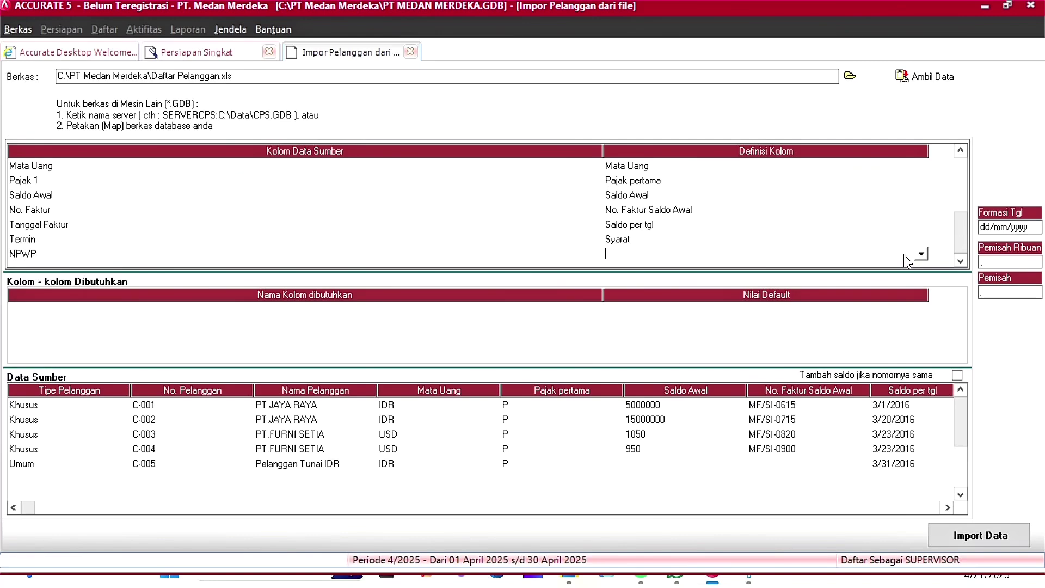
click(919, 254)
click(735, 333)
scroll(949, 443, up, 1)
click(962, 427)
scroll(818, 447, down, 1)
scroll(818, 448, up, 1)
Step: Import the five customers and move on to the supplier step
click(1012, 538)
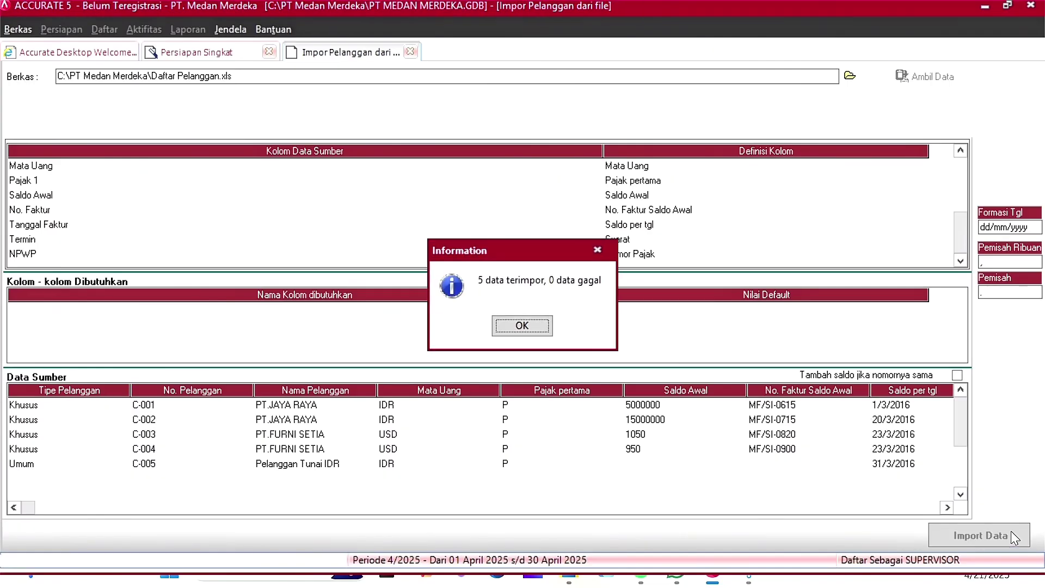
click(521, 329)
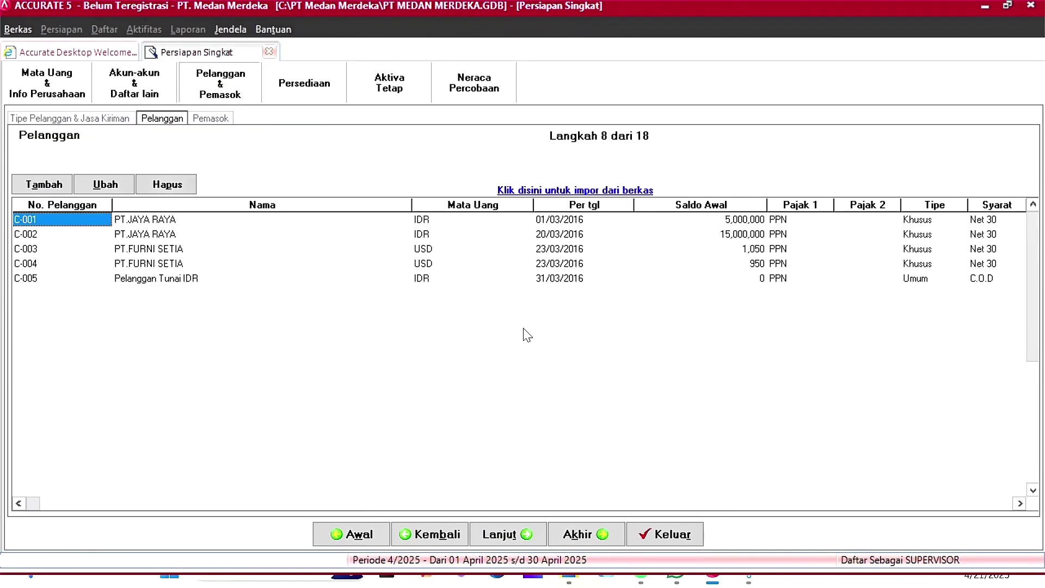
key(alt+t)
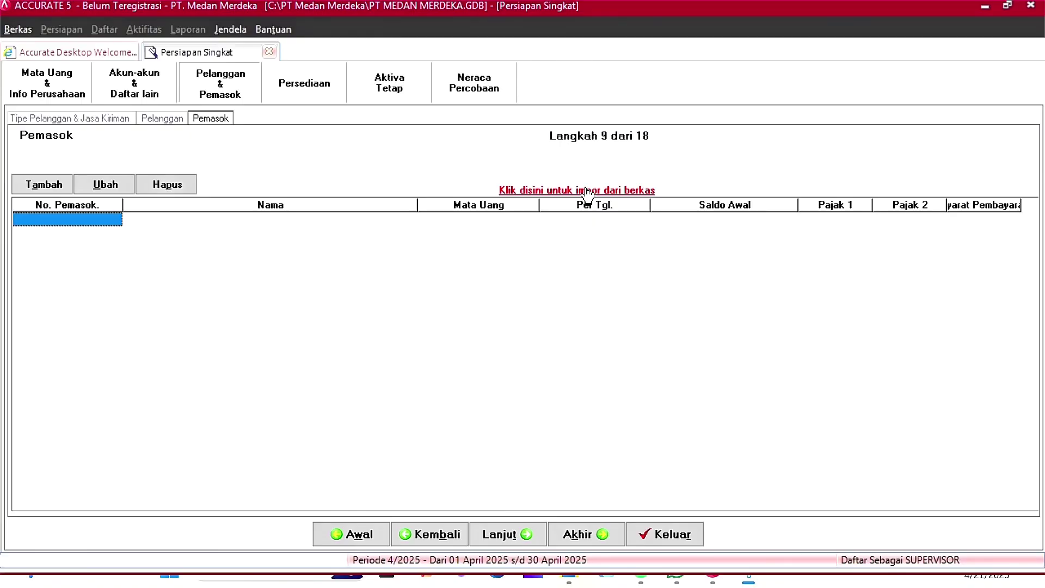
click(538, 191)
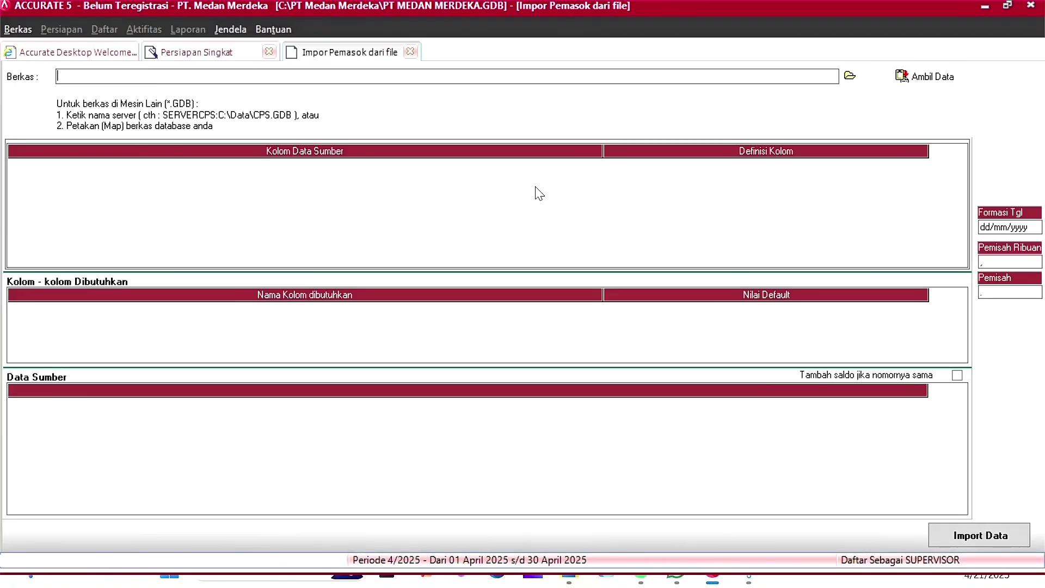
Step: Open the Excel file Daftar Pemasok.xls and load its supplier rows
click(850, 77)
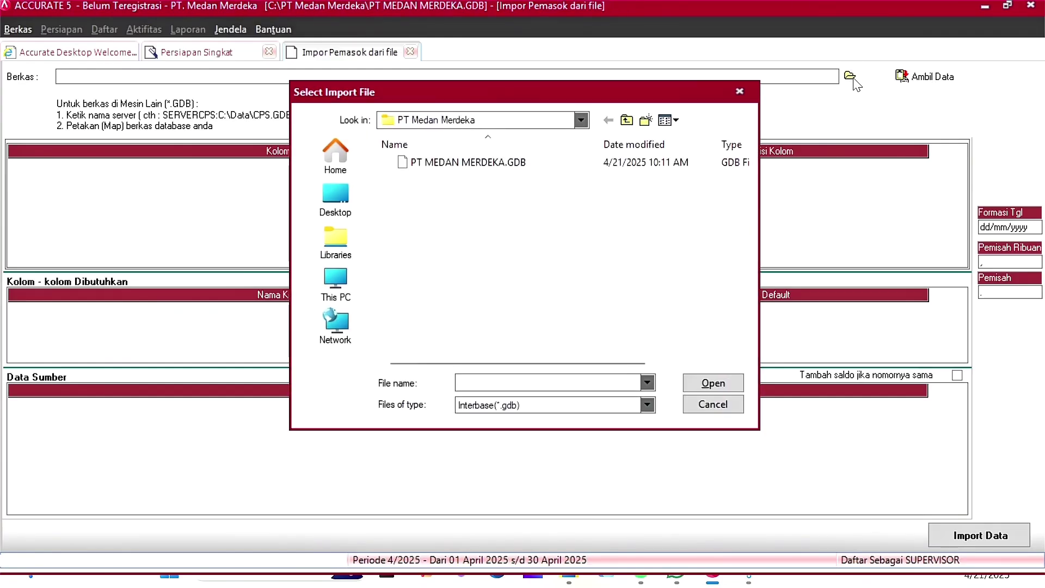
click(647, 406)
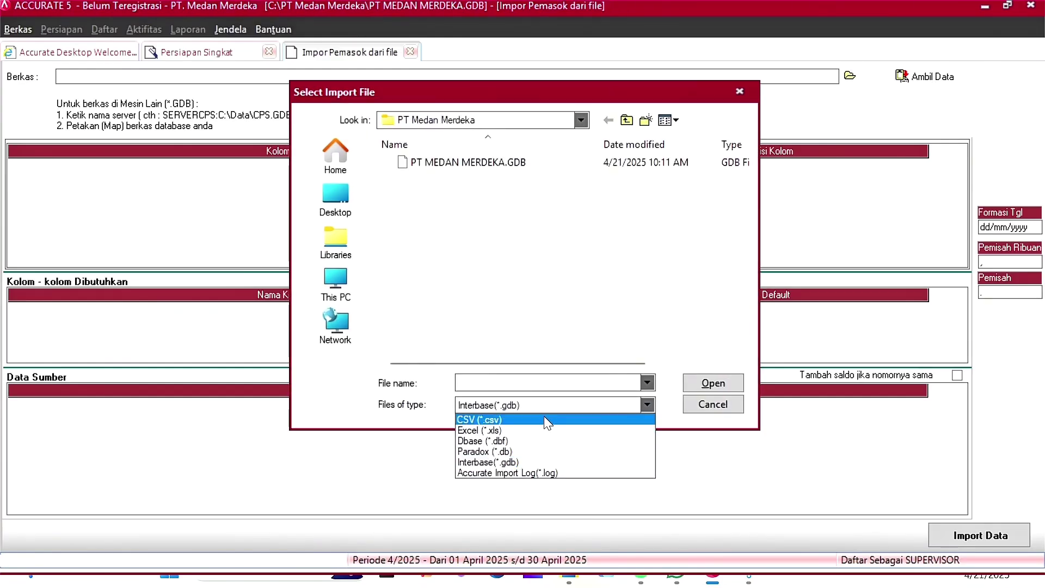
click(503, 431)
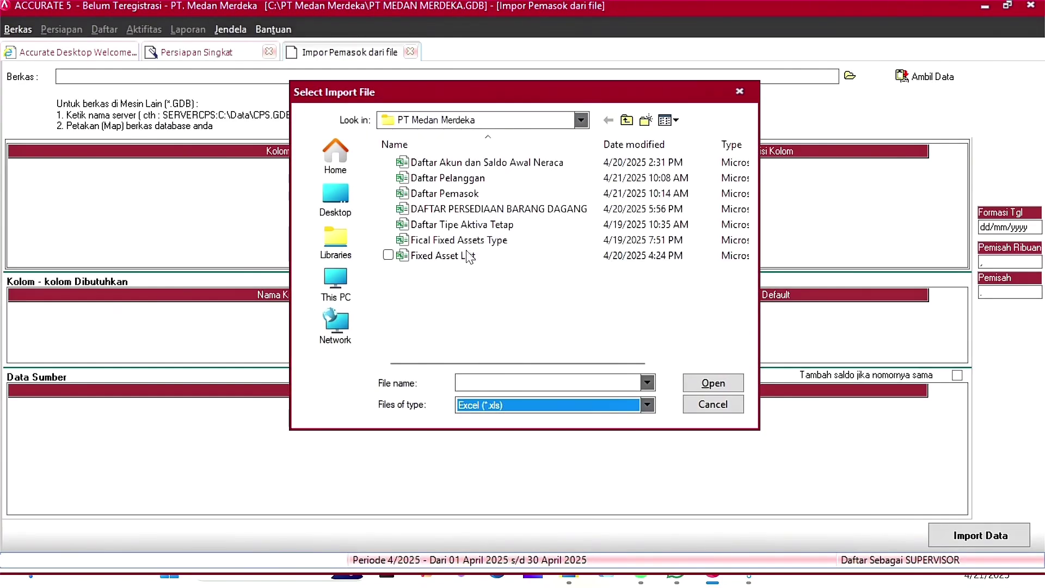
click(418, 196)
click(724, 387)
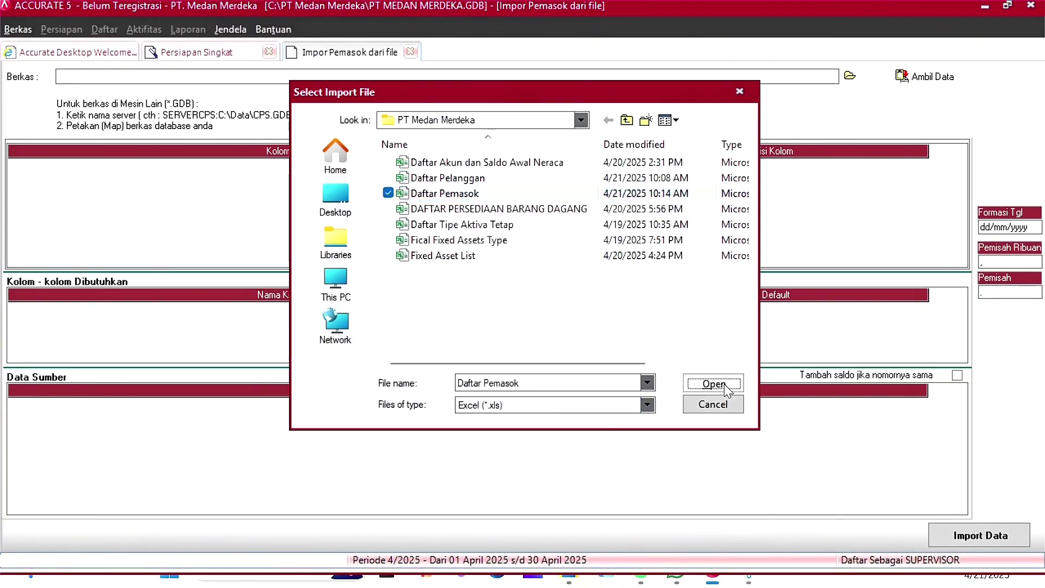
click(909, 78)
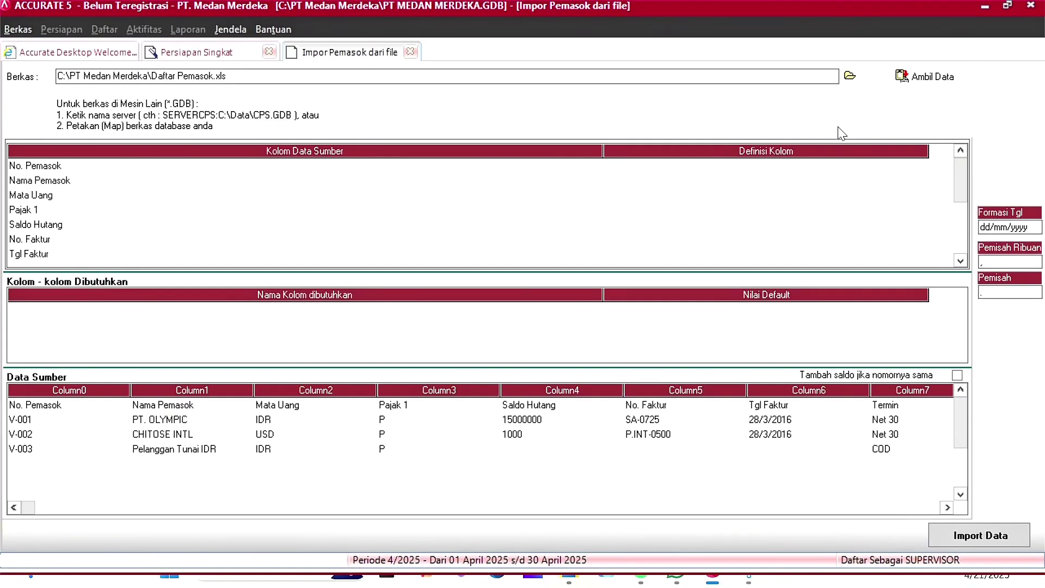
Step: Delete the header row from the supplier source data
click(124, 406)
right_click(105, 409)
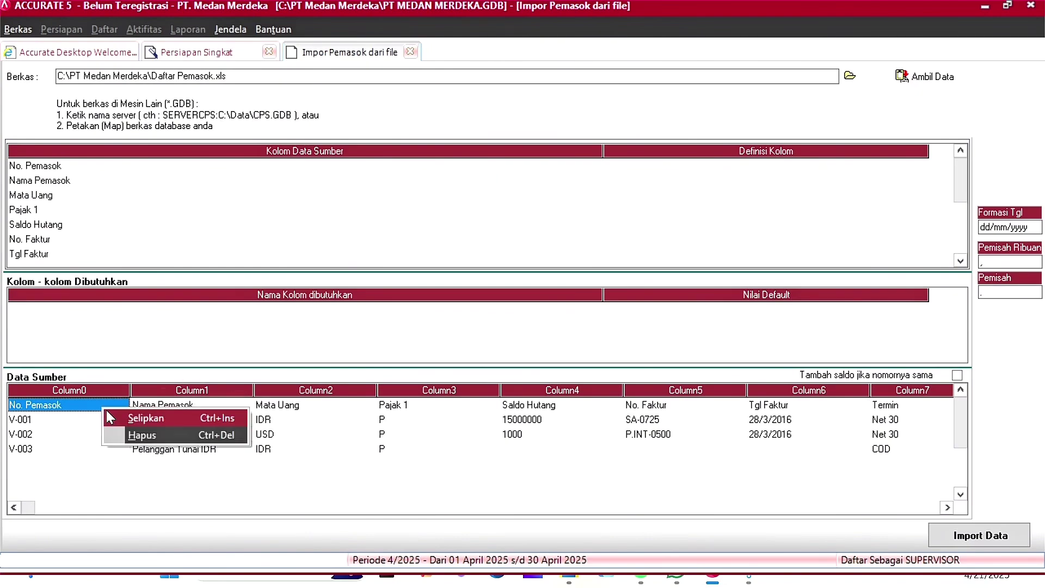
click(191, 434)
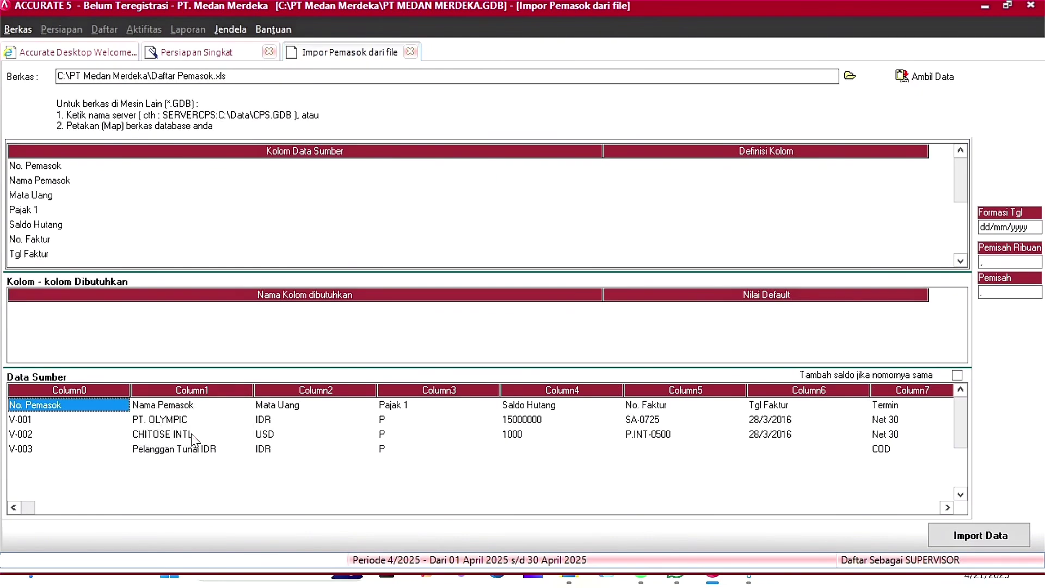
click(492, 330)
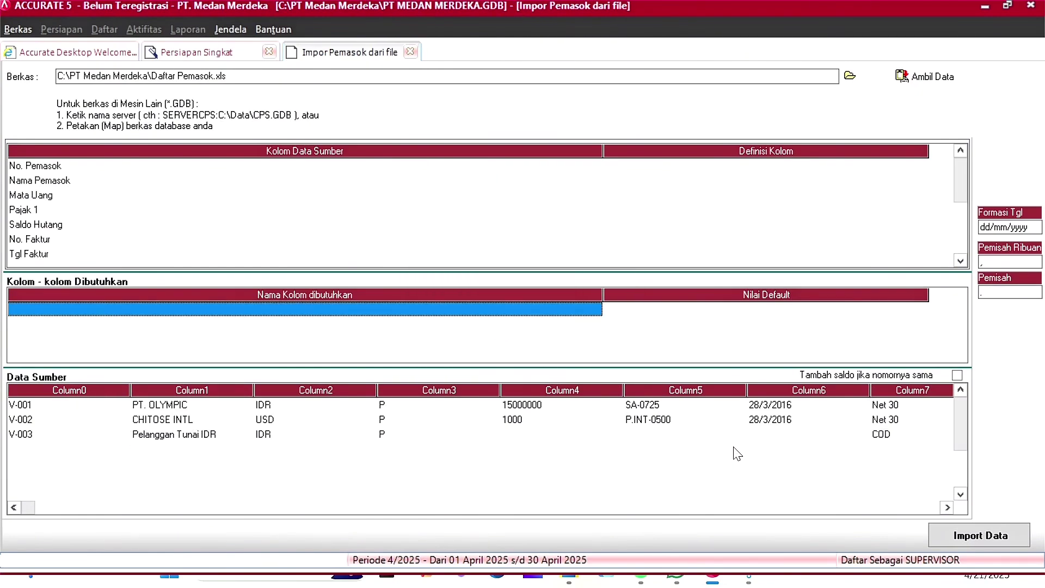
Step: Map the No. Pemasok, Nama Pemasok and Mata Uang columns to their matching supplier fields
click(673, 170)
click(673, 166)
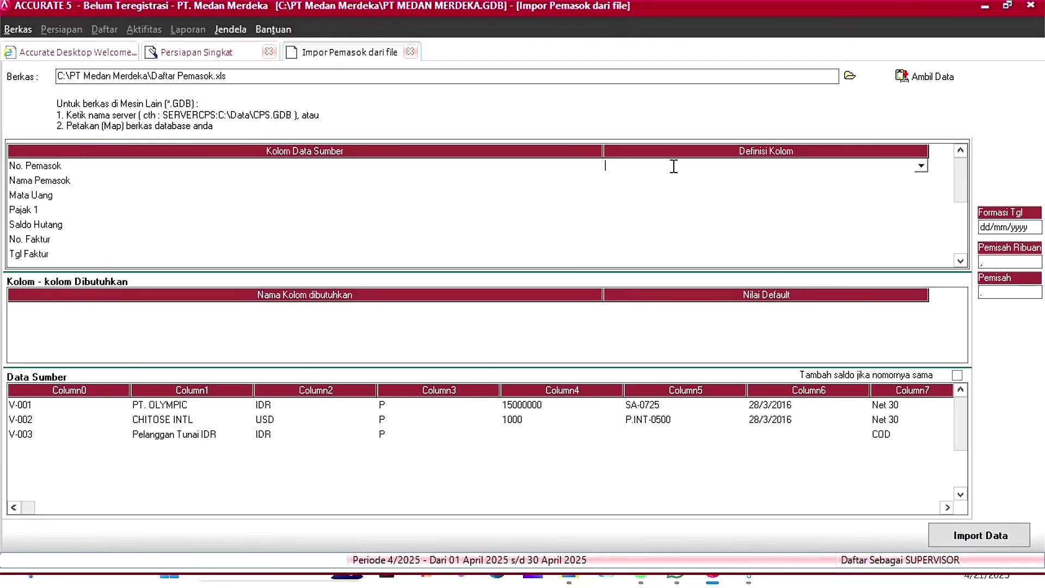
click(920, 166)
click(724, 181)
click(725, 183)
click(921, 180)
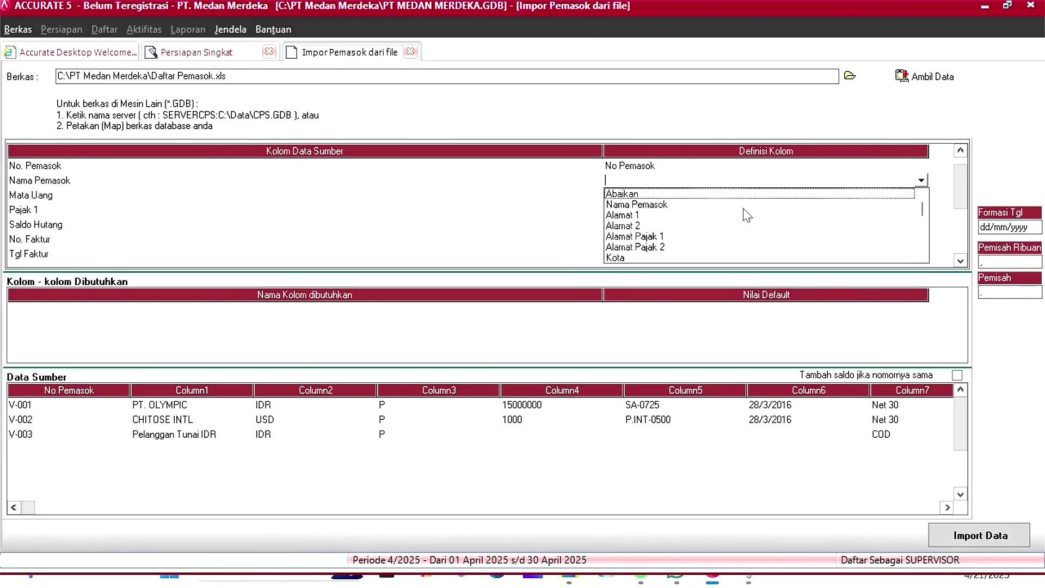
click(713, 204)
scroll(730, 245, down, 5)
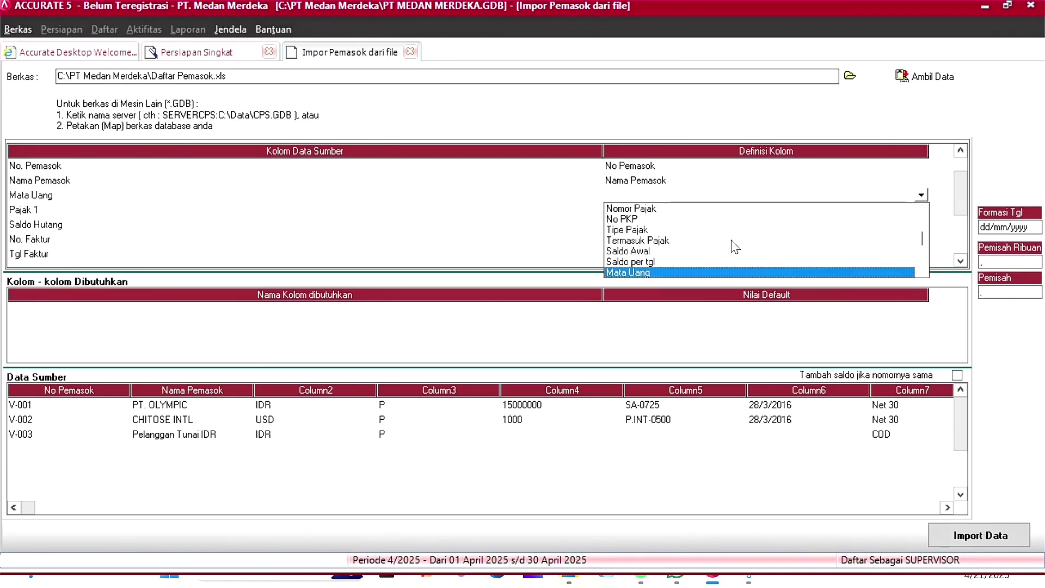
click(745, 254)
Step: Match the file's IDR and USD currency values to the IDR and USD currencies
click(215, 45)
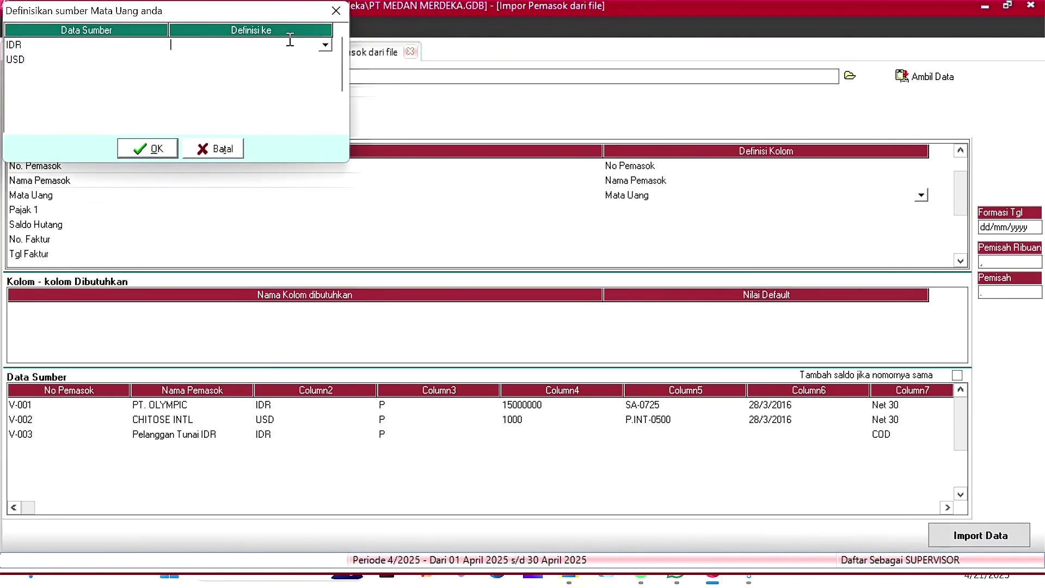
click(325, 55)
click(300, 57)
click(308, 61)
click(325, 61)
click(292, 85)
click(148, 148)
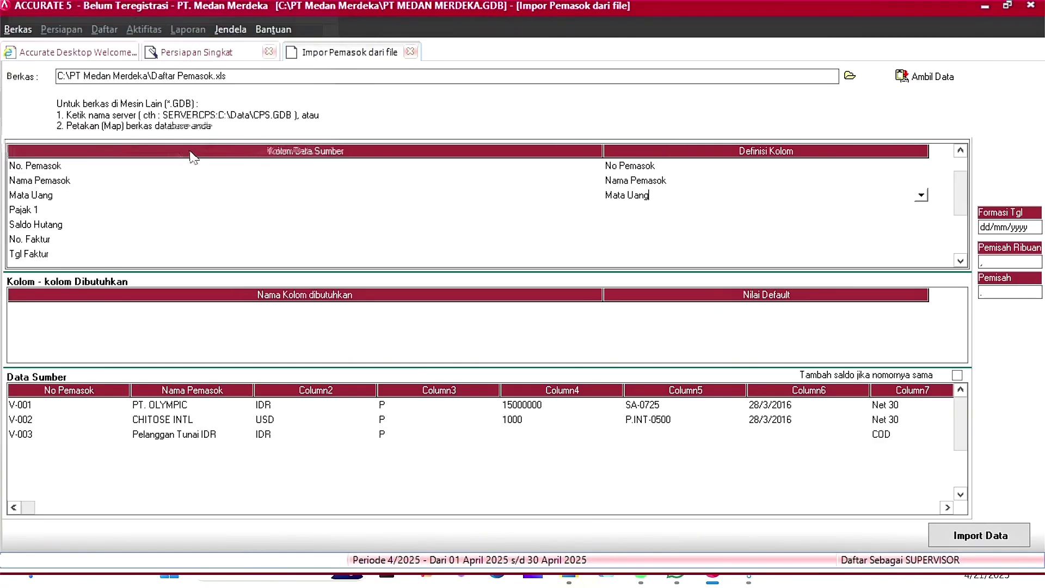
Step: Map the Pajak 1 column to Pajak pertama, with tax code P meaning PPN
click(655, 212)
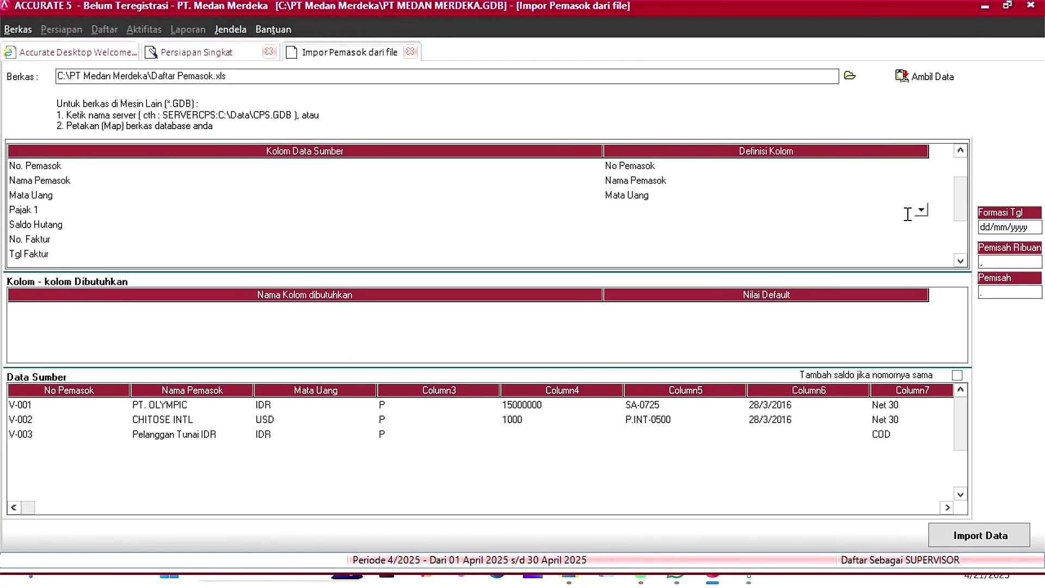
click(921, 210)
key(Return)
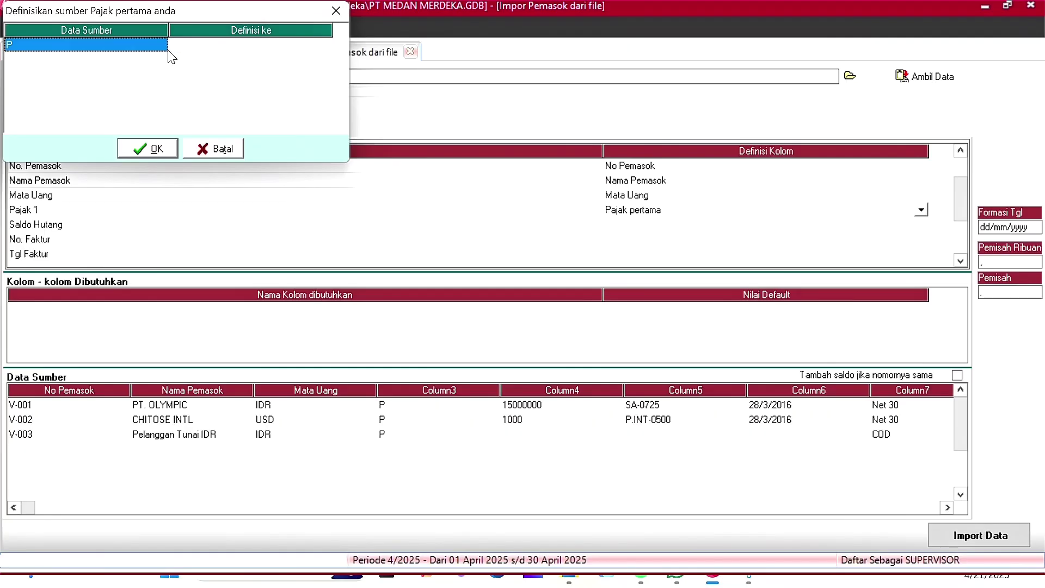
click(200, 49)
click(324, 45)
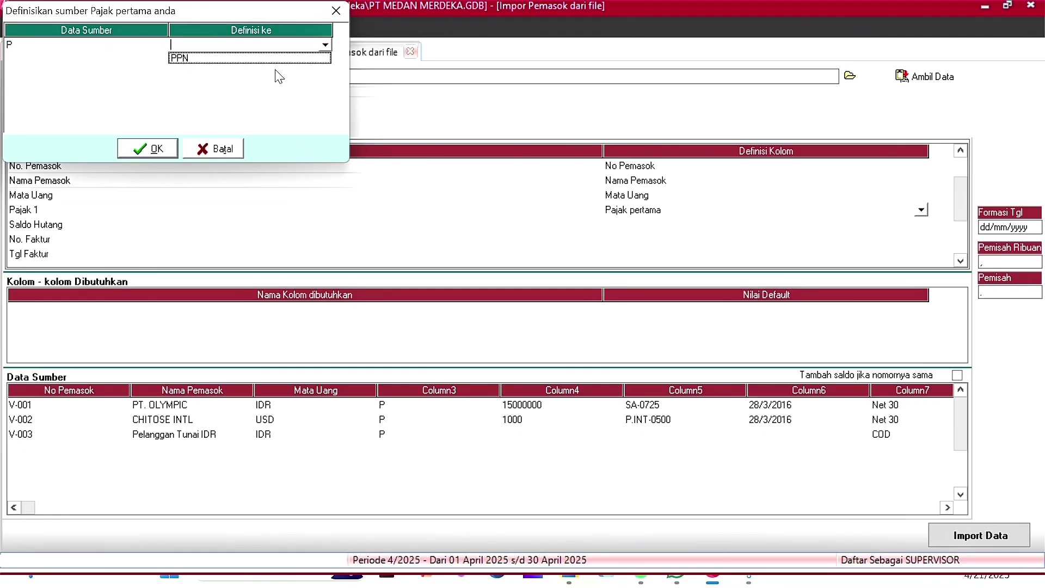
click(255, 61)
click(156, 146)
Step: Map Saldo Hutang to Saldo Awal, No. Faktur to No. Faktur Saldo Awal, Tgl Faktur to Saldo per tgl
click(726, 196)
click(725, 196)
scroll(667, 250, down, 5)
click(667, 275)
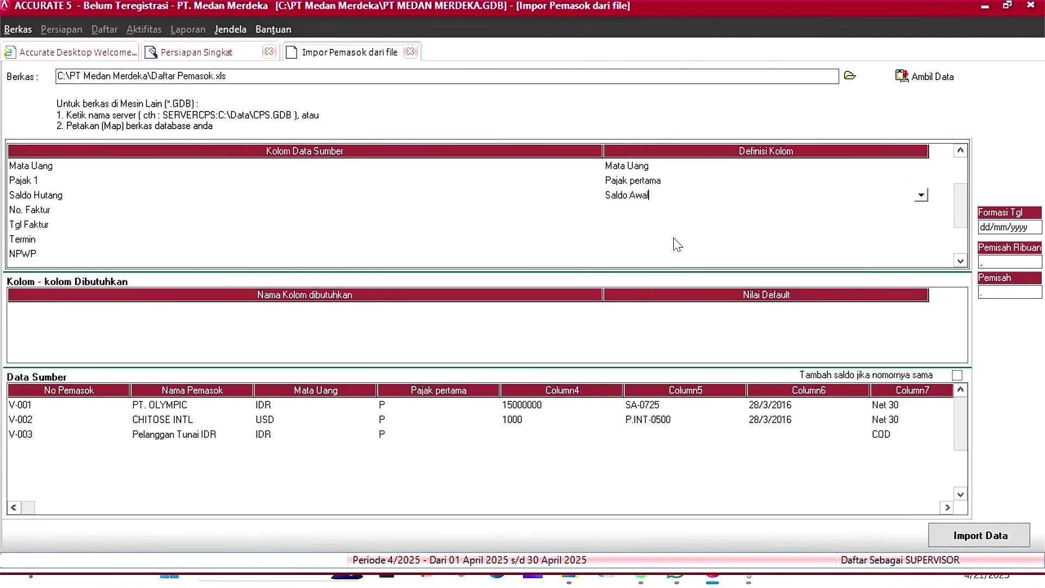
key(Down)
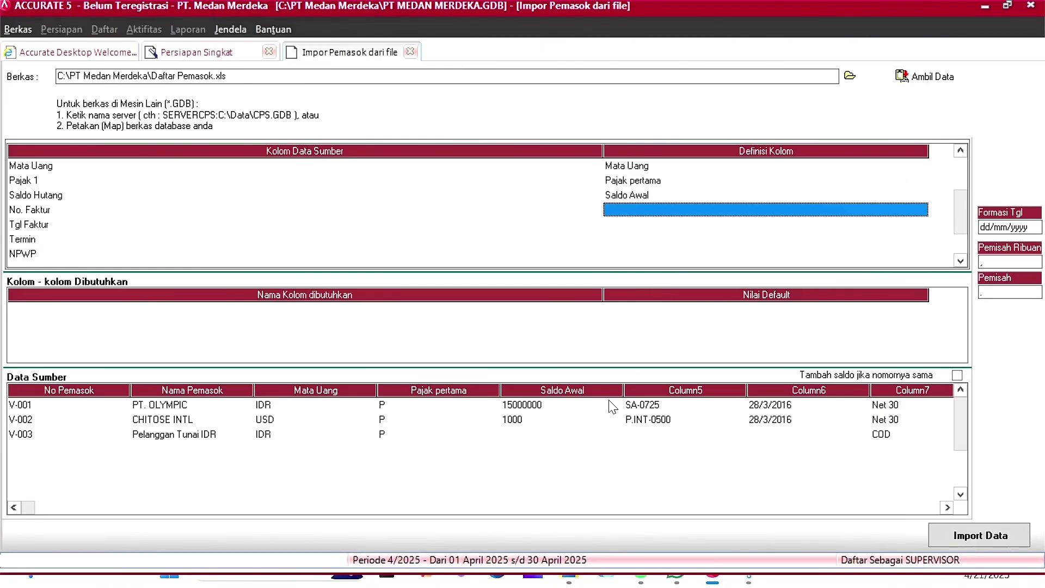
click(920, 209)
scroll(865, 258, down, 5)
click(694, 275)
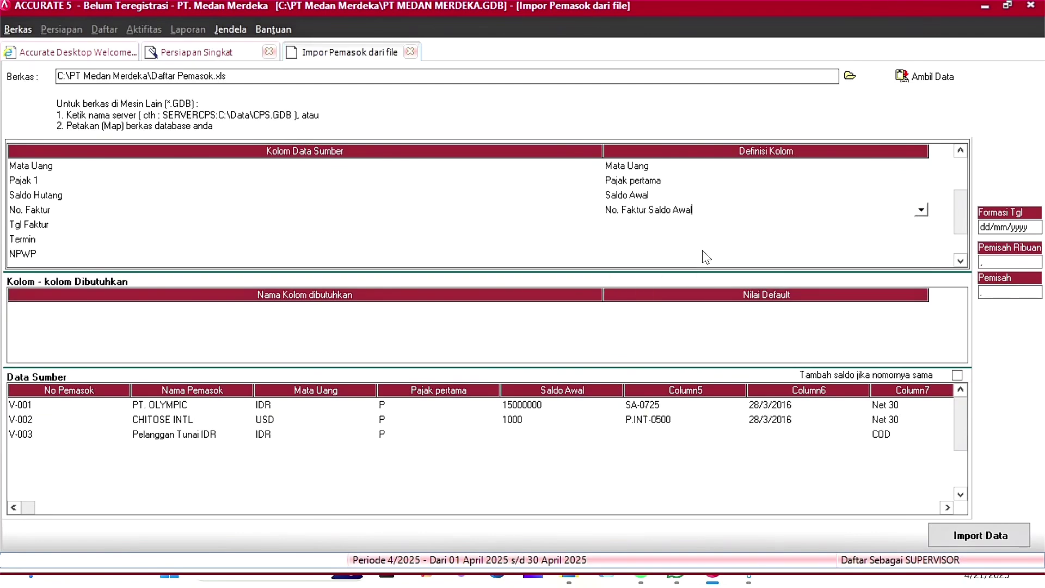
click(712, 226)
click(920, 225)
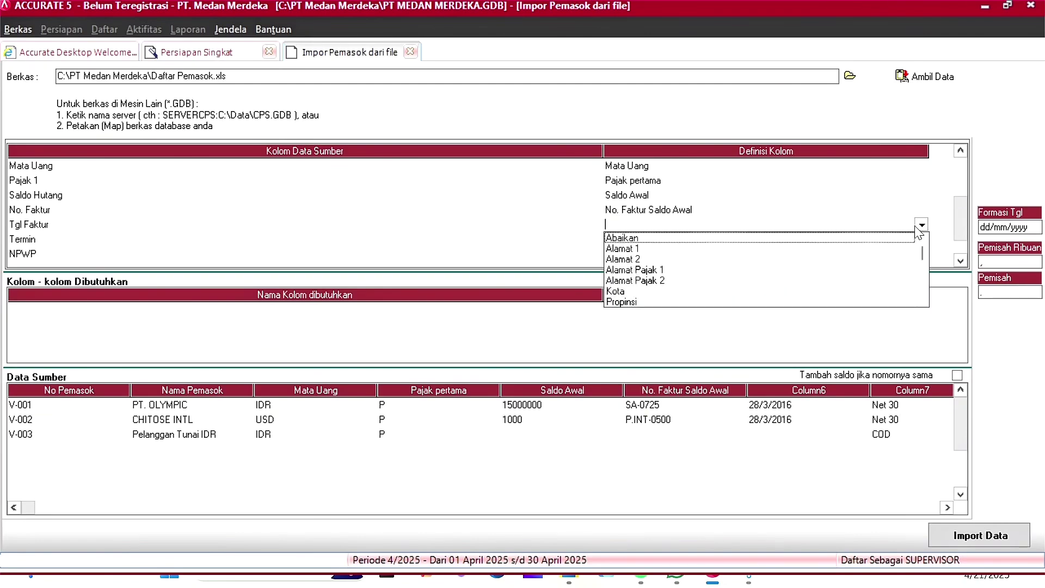
scroll(717, 240, down, 10)
click(755, 300)
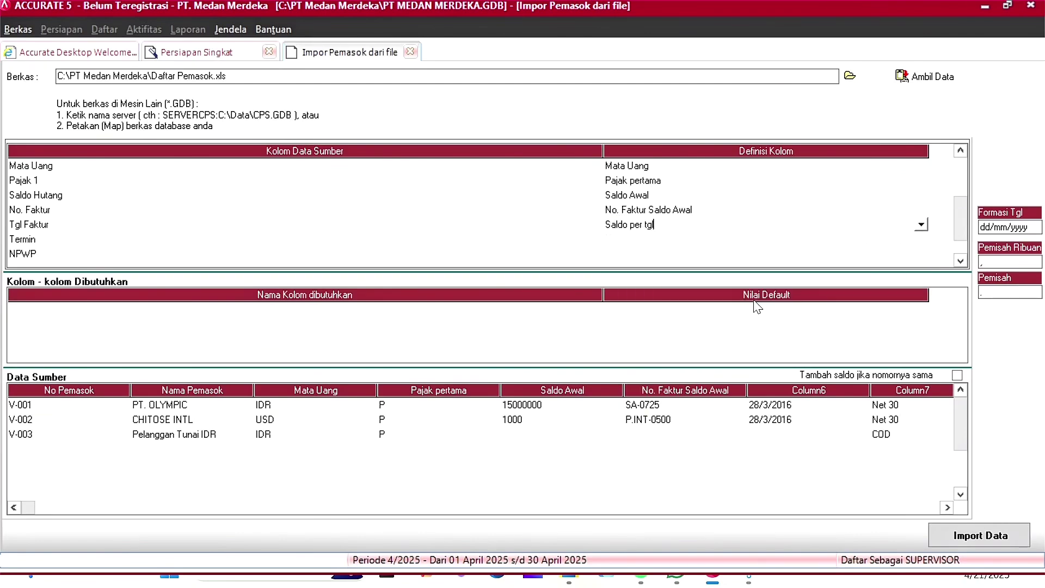
Step: Map the Termin column to Syarat, matching Net 30 and COD to Net 30 and C.O.D
click(685, 244)
click(920, 238)
scroll(707, 283, down, 10)
click(680, 309)
click(288, 48)
click(325, 46)
click(283, 66)
click(284, 62)
click(325, 60)
click(283, 71)
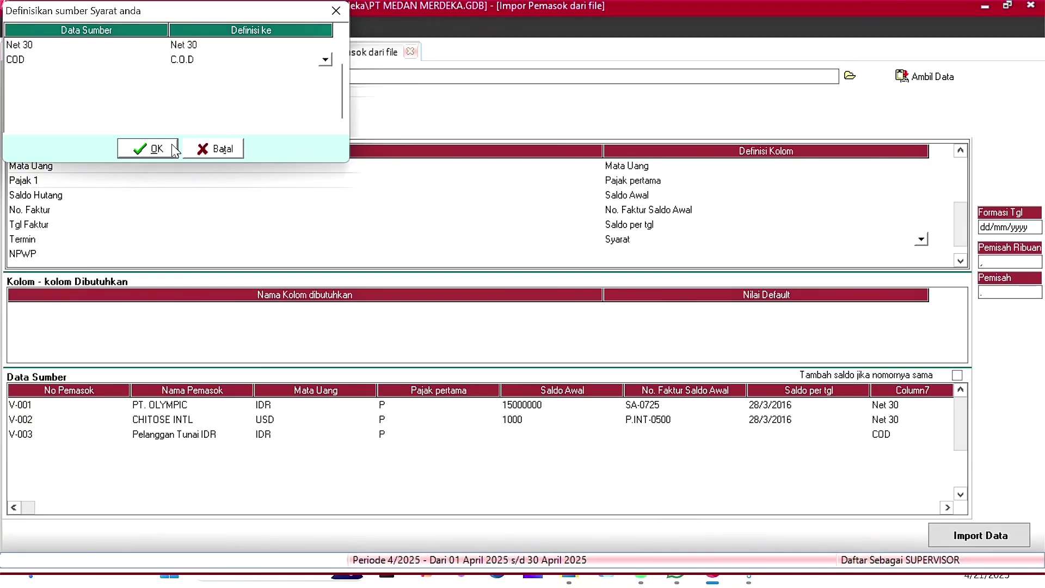
click(175, 150)
Step: Map the NPWP column to Nomor Pajak and import the three suppliers
click(847, 253)
click(921, 254)
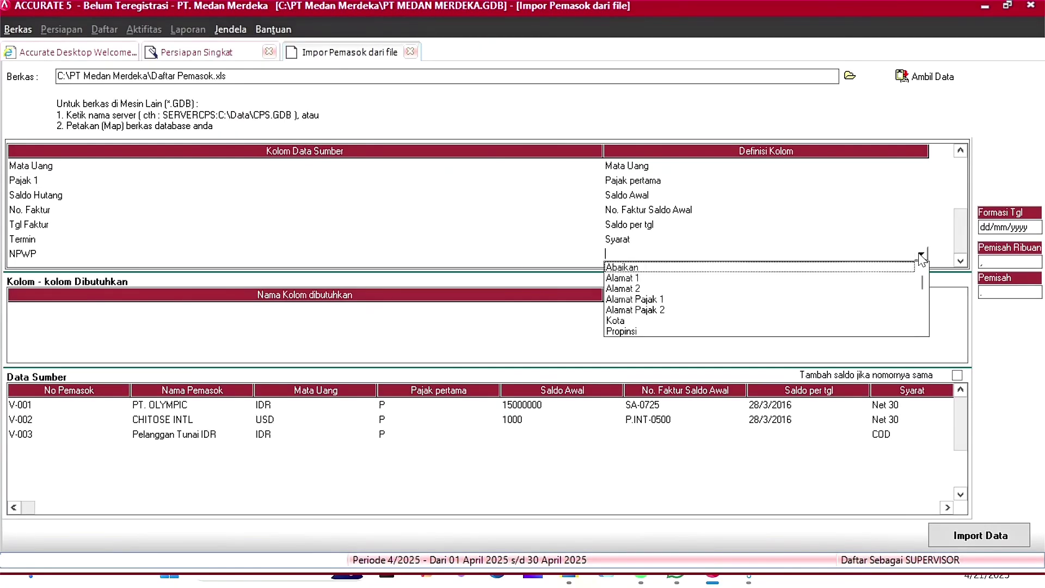
text(nom)
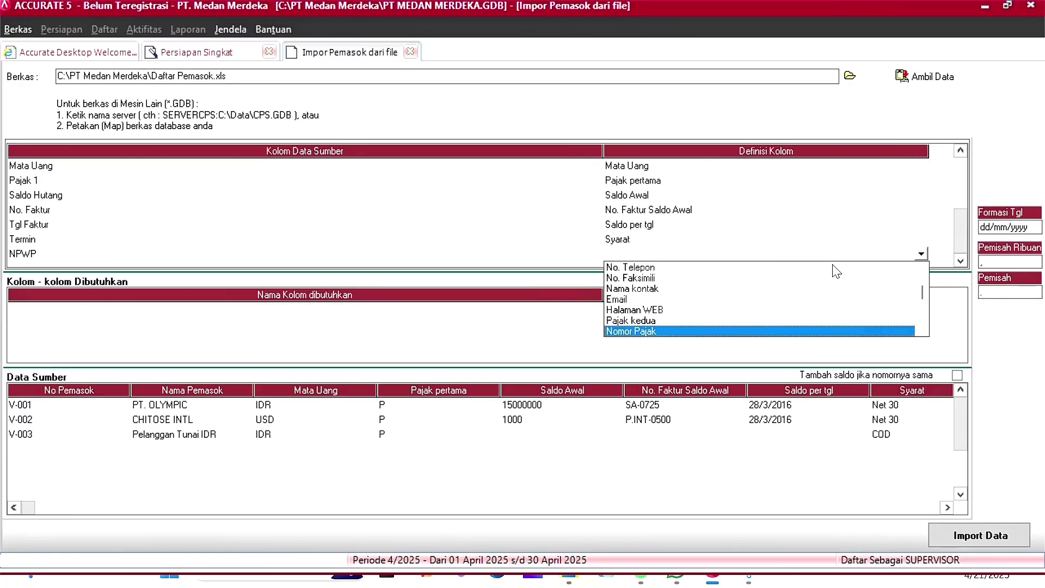
click(798, 335)
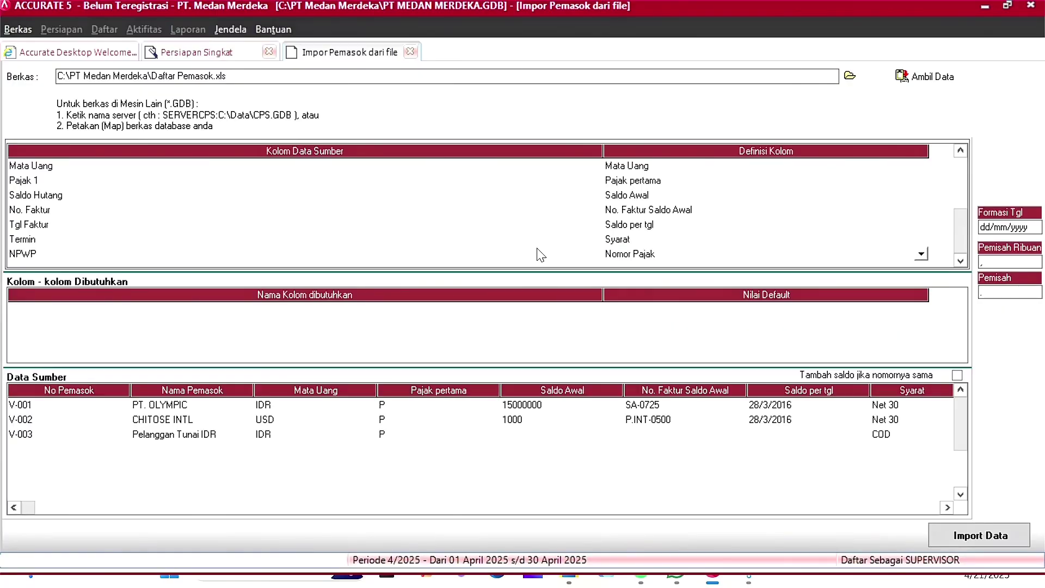
click(675, 238)
click(973, 536)
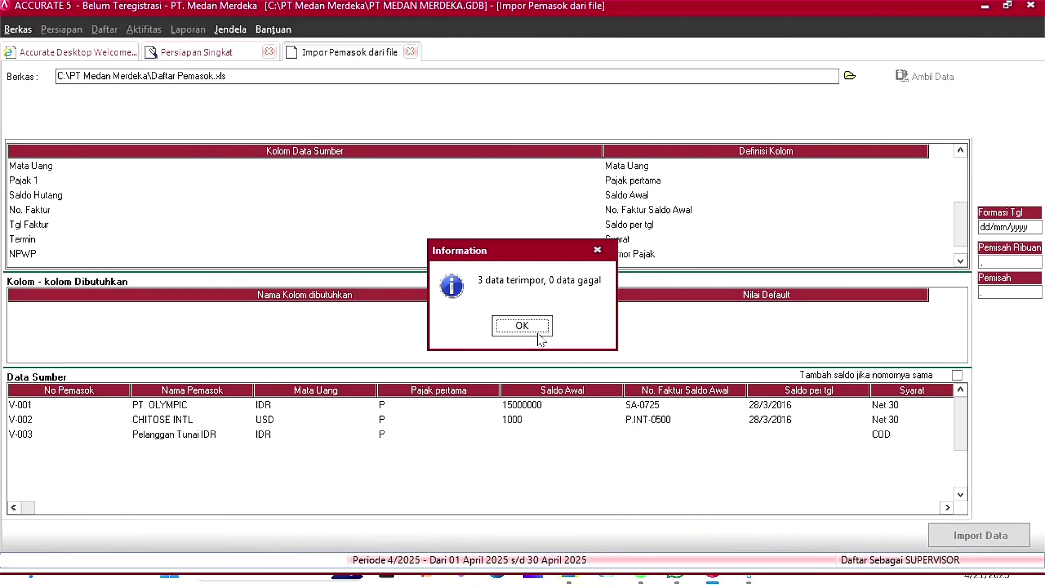
Step: Acknowledge the 3 imported suppliers and continue to the Persediaan Gudang page
click(538, 338)
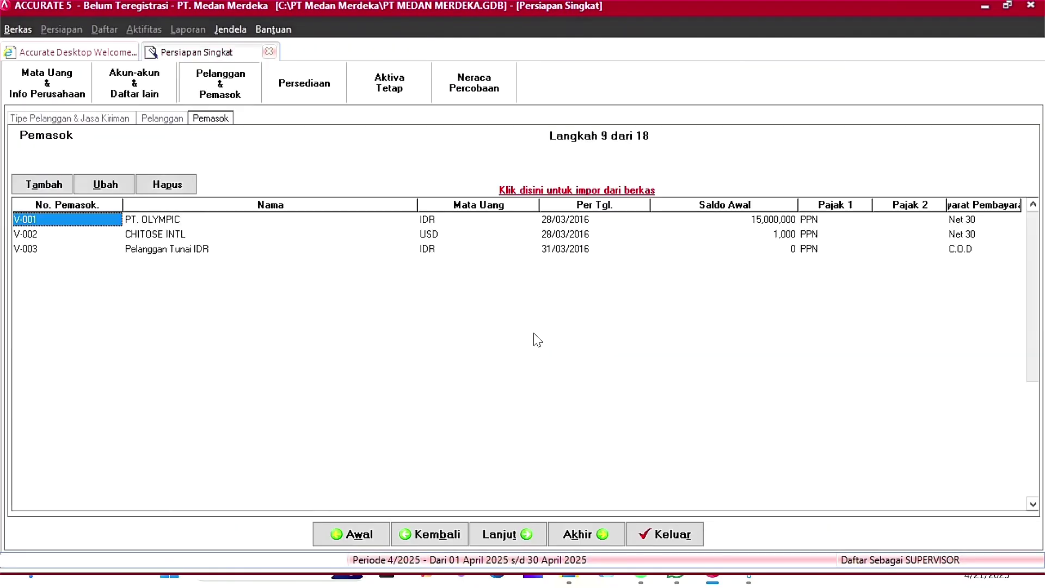
click(520, 535)
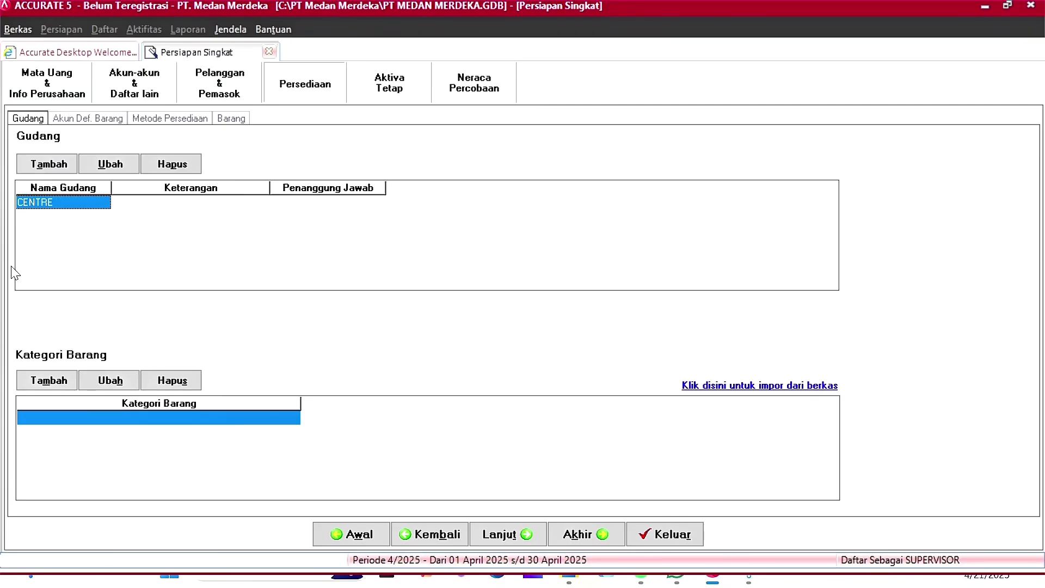
Step: Set default item accounts: inventory 1400, sales 4100 Penjualan, sales returns 4200
click(520, 535)
click(266, 185)
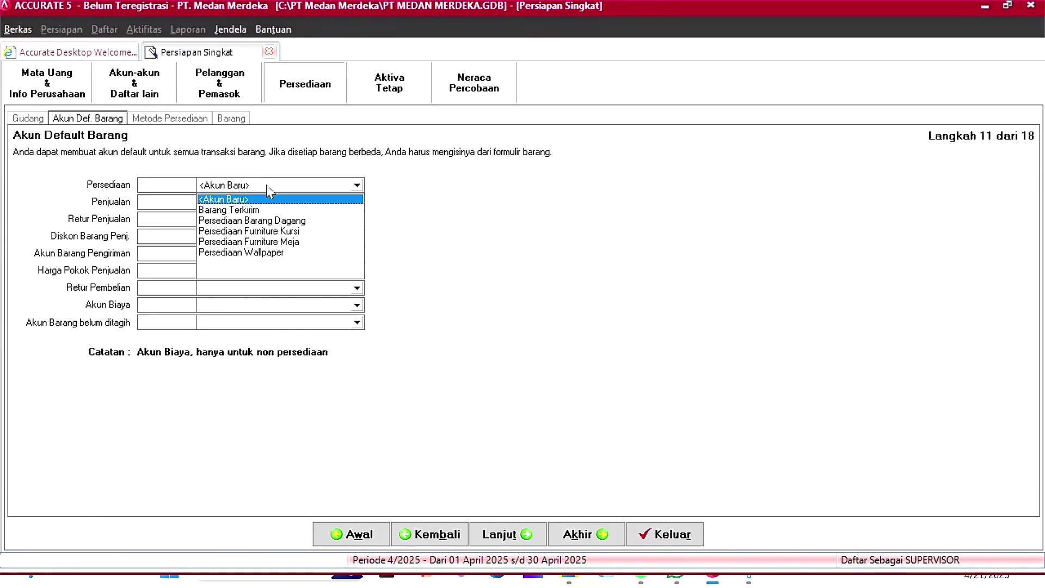
click(286, 220)
click(303, 203)
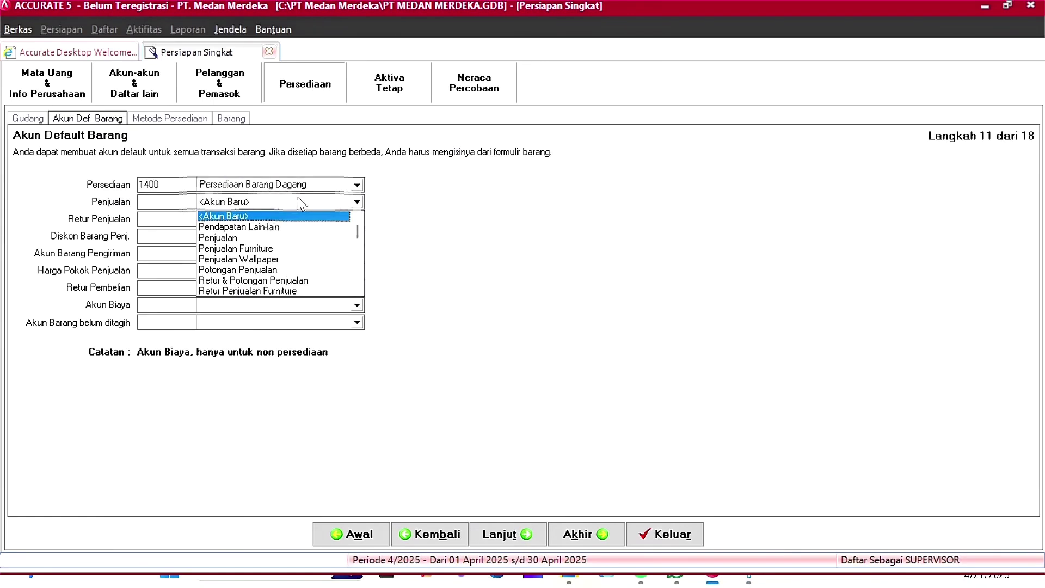
click(245, 237)
click(273, 220)
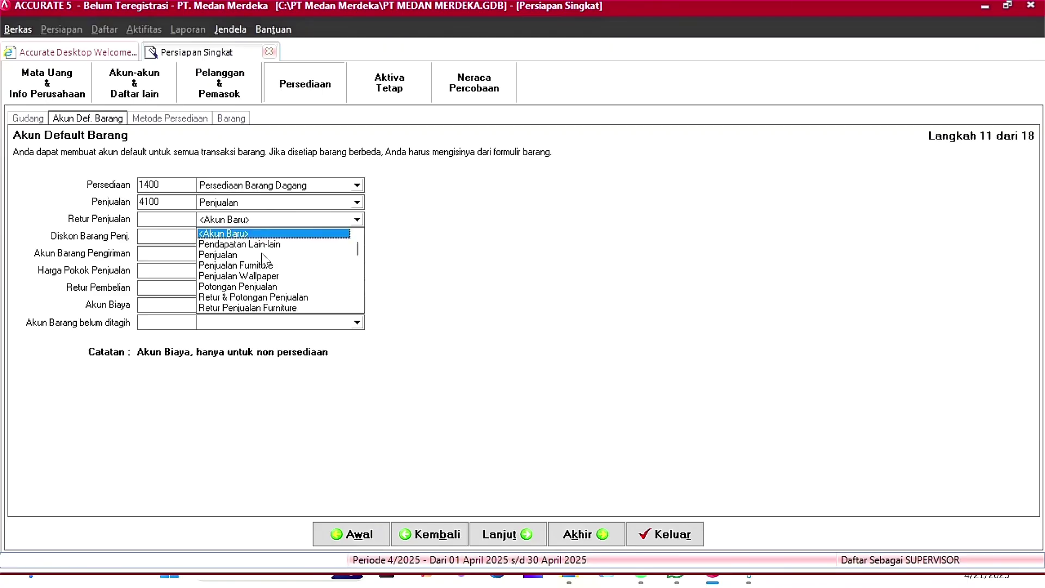
click(267, 297)
Step: Set sales discount 4203, shipping 1400, cost of sales 5100 and purchase returns 1400, then start a new expense account
click(281, 237)
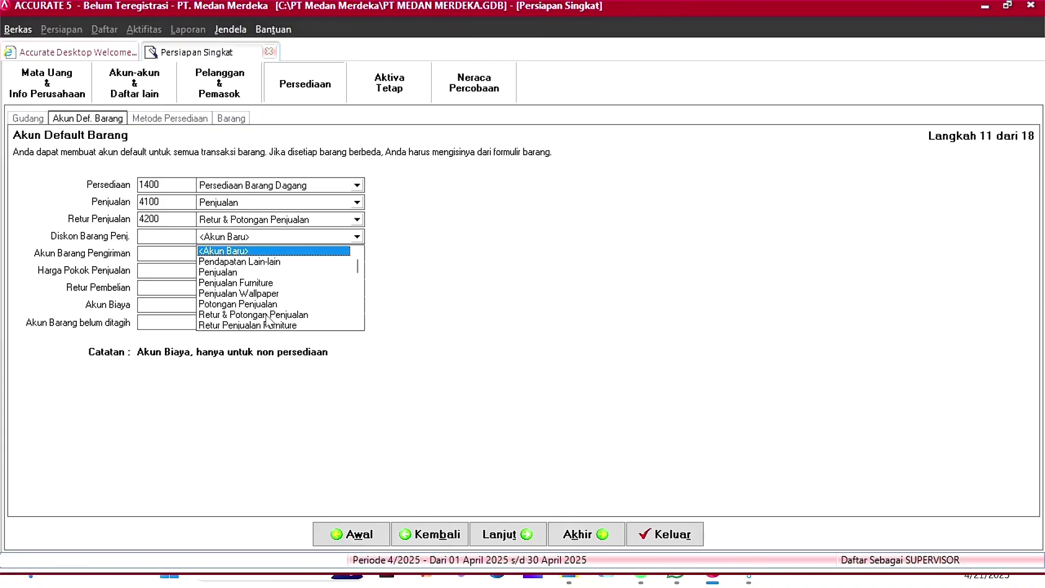
click(267, 303)
click(279, 260)
click(262, 287)
click(260, 306)
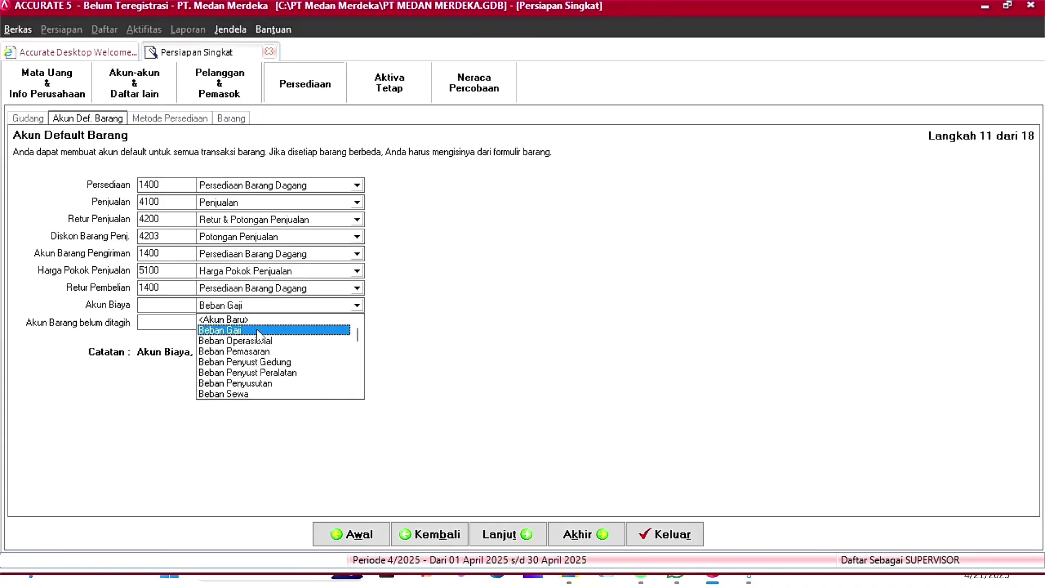
click(256, 320)
Step: Create expense account 10003 named Beban Lainnya and save it as the item expense default
text(beban)
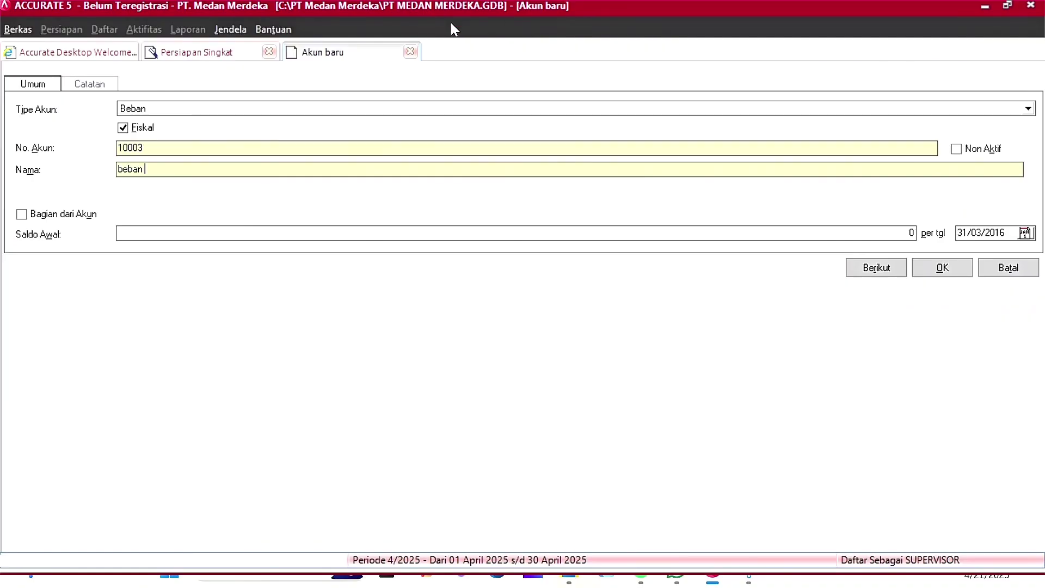
click(410, 51)
key(BackSpace)
click(180, 167)
text(Beban Lainnya)
click(168, 144)
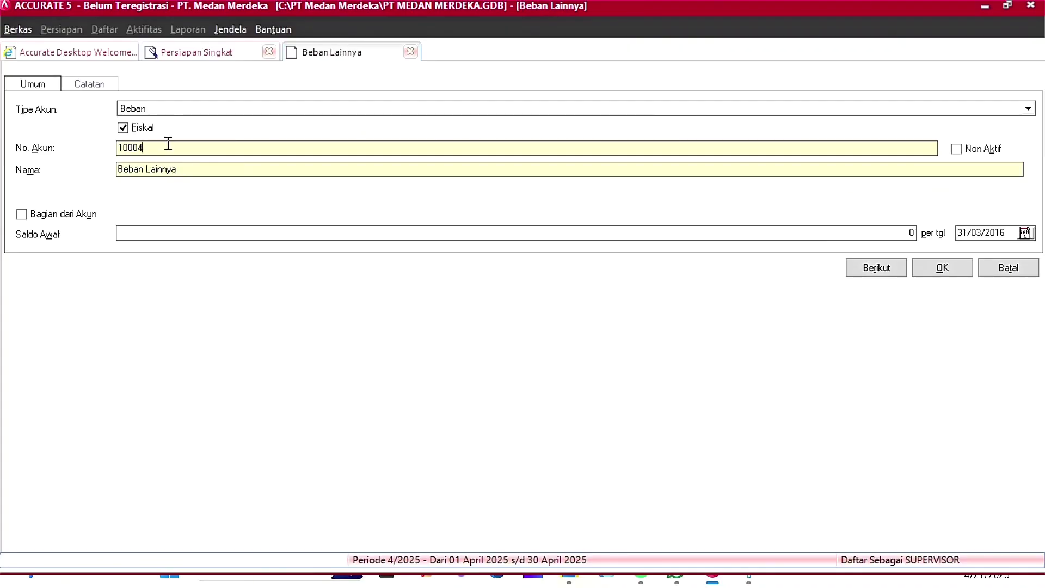
click(947, 275)
click(240, 326)
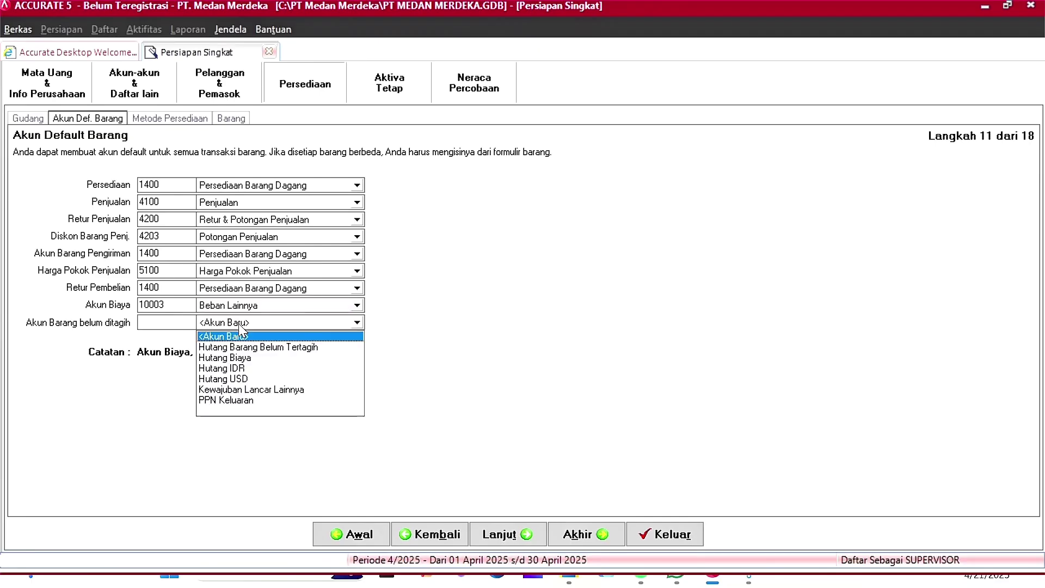
Step: Choose 2299 Hutang Barang Belum Tertagih as the unbilled goods account and continue
click(269, 347)
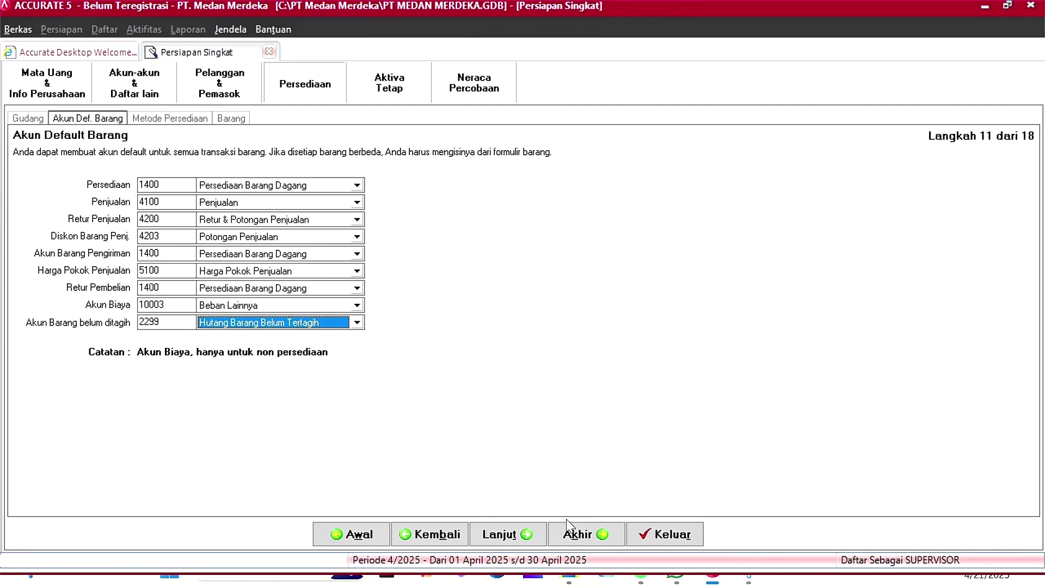
click(524, 530)
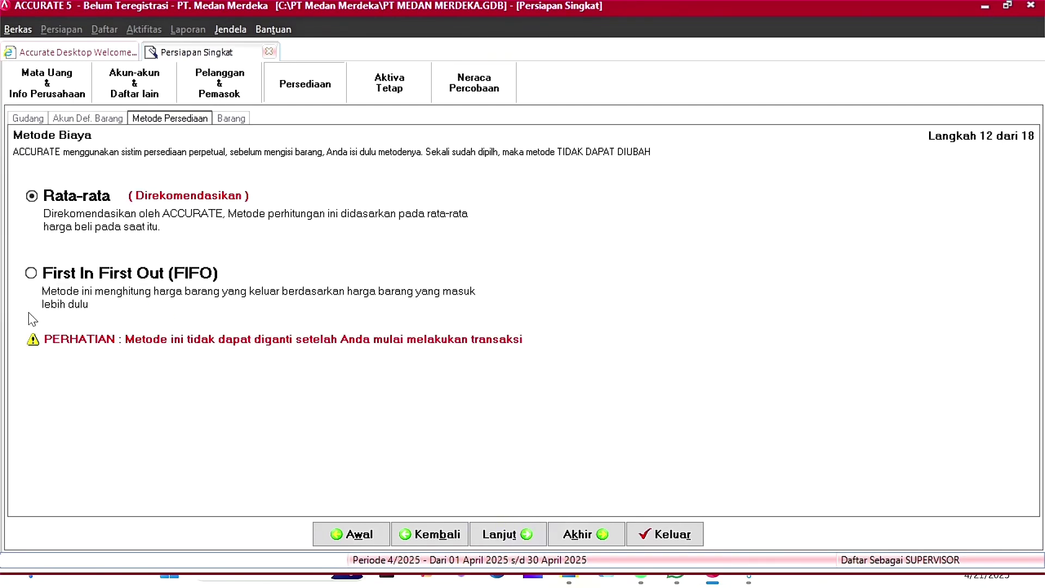
Step: Select First In First Out (FIFO) costing and continue to the item information step
click(37, 273)
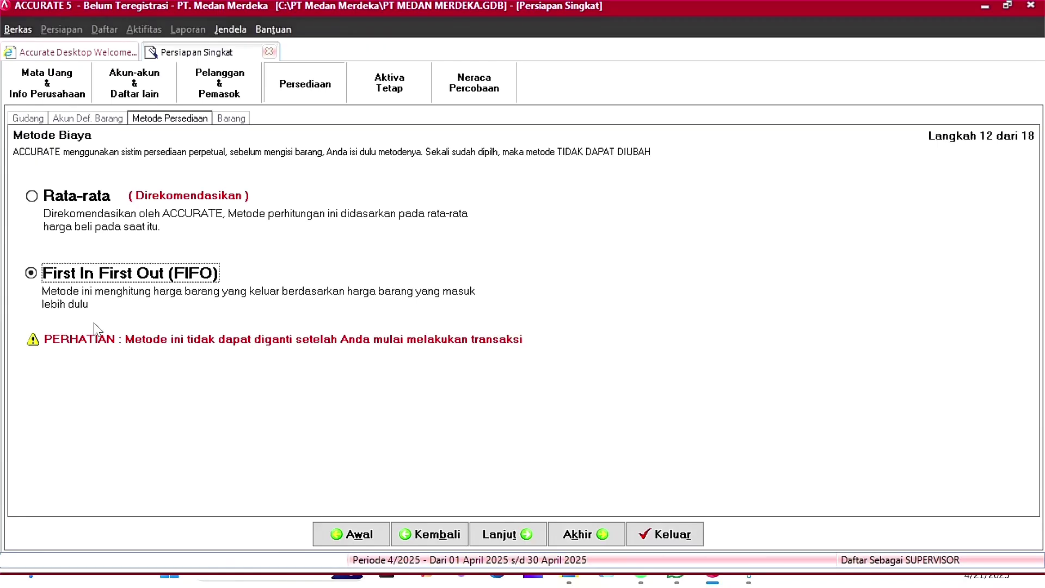
click(510, 537)
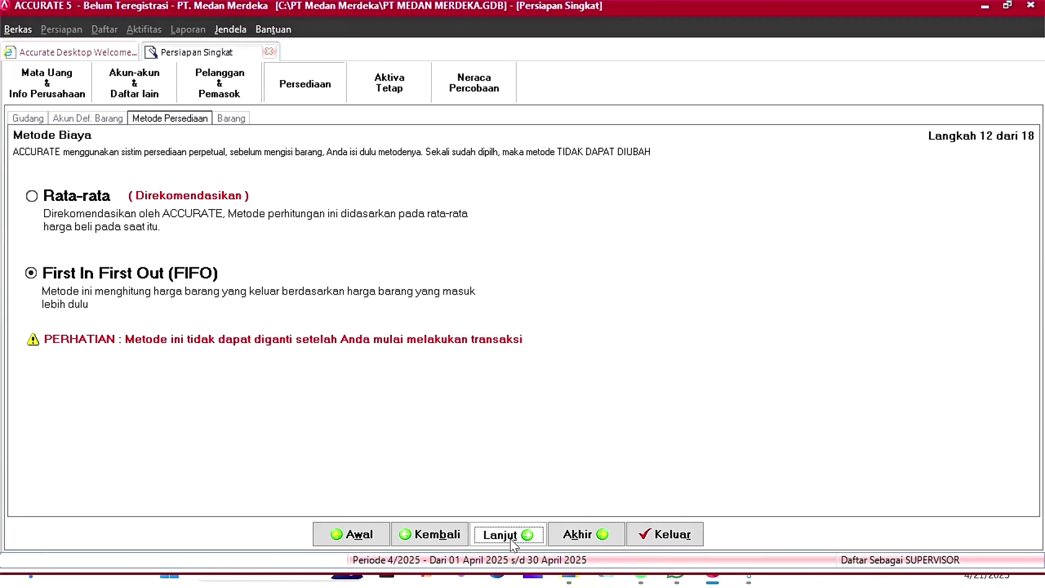
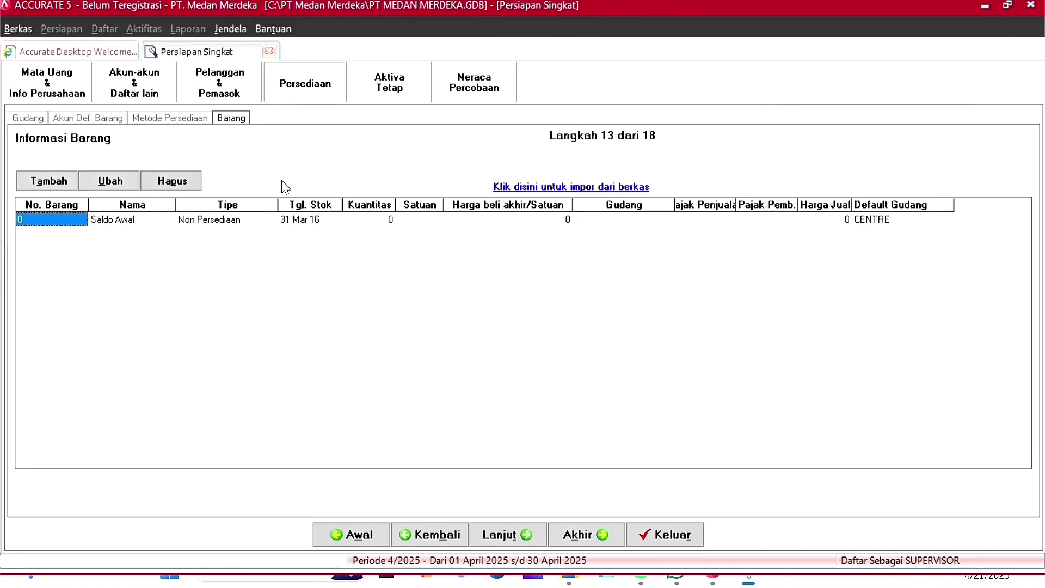
Step: Import the Excel file DAFTAR PERSEDIAAN BARANG DAGANG.xls and load its columns and item rows
click(580, 185)
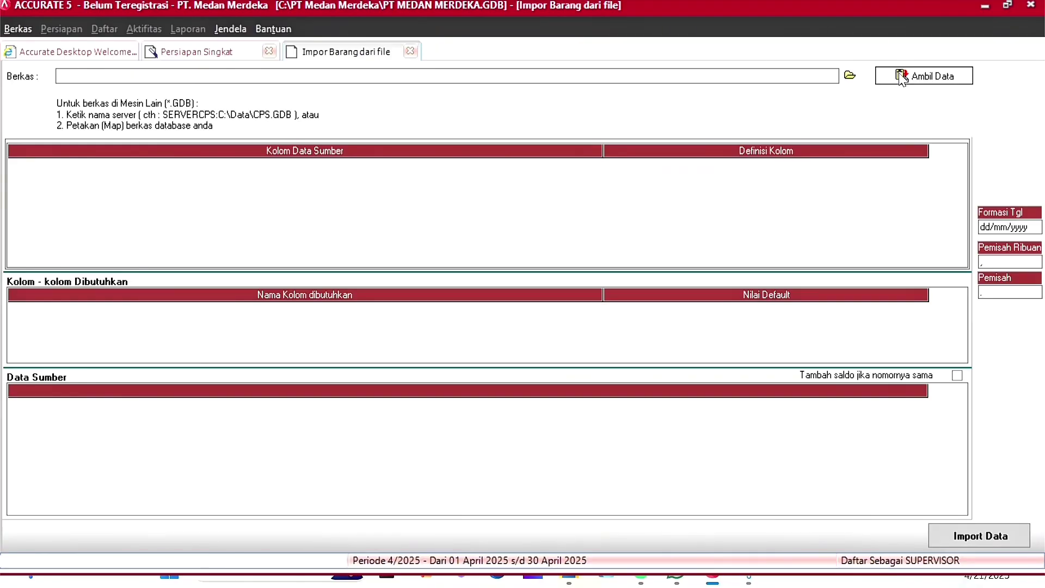
click(850, 76)
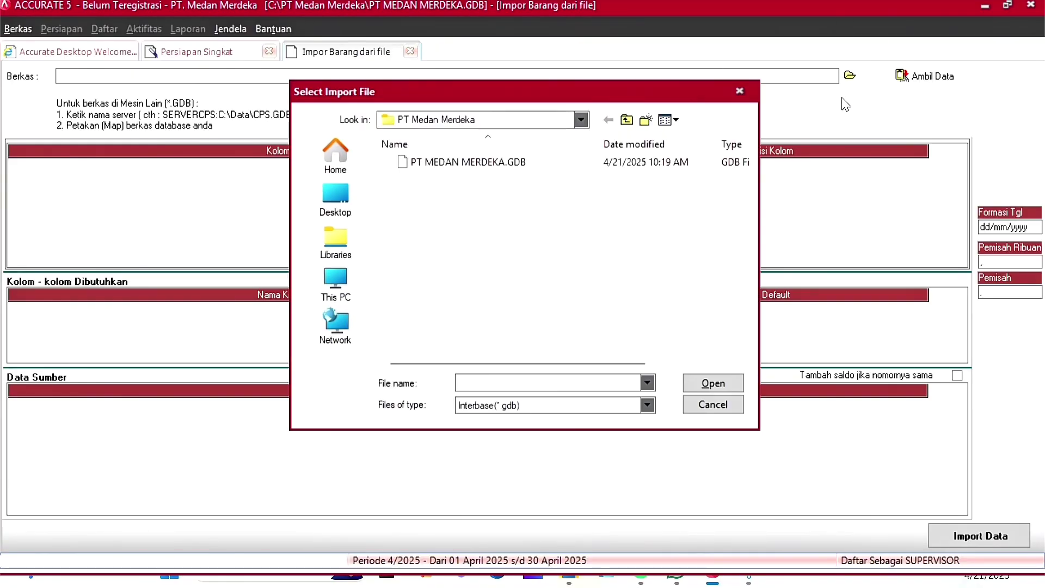
click(647, 405)
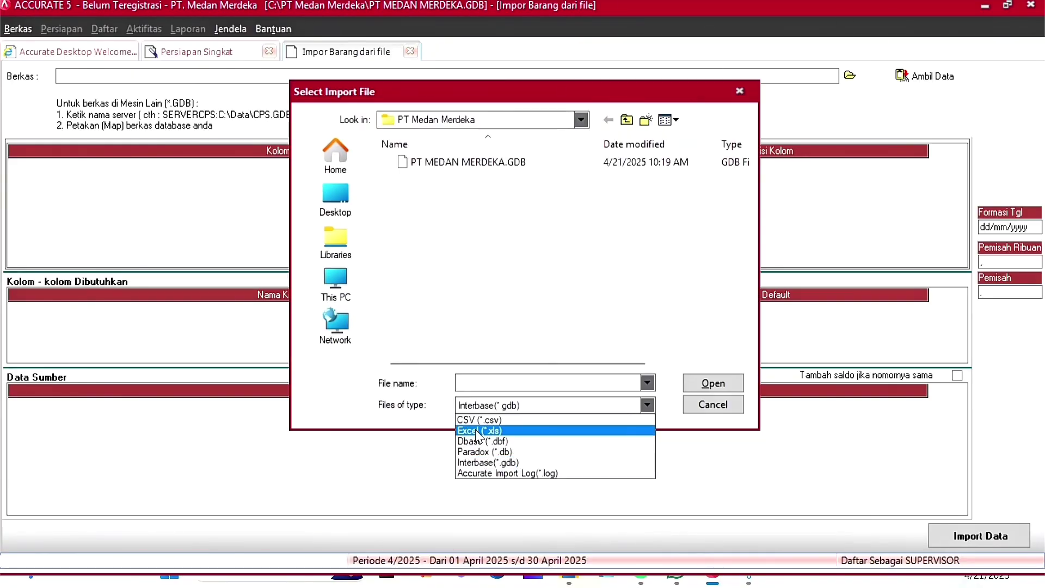
click(561, 433)
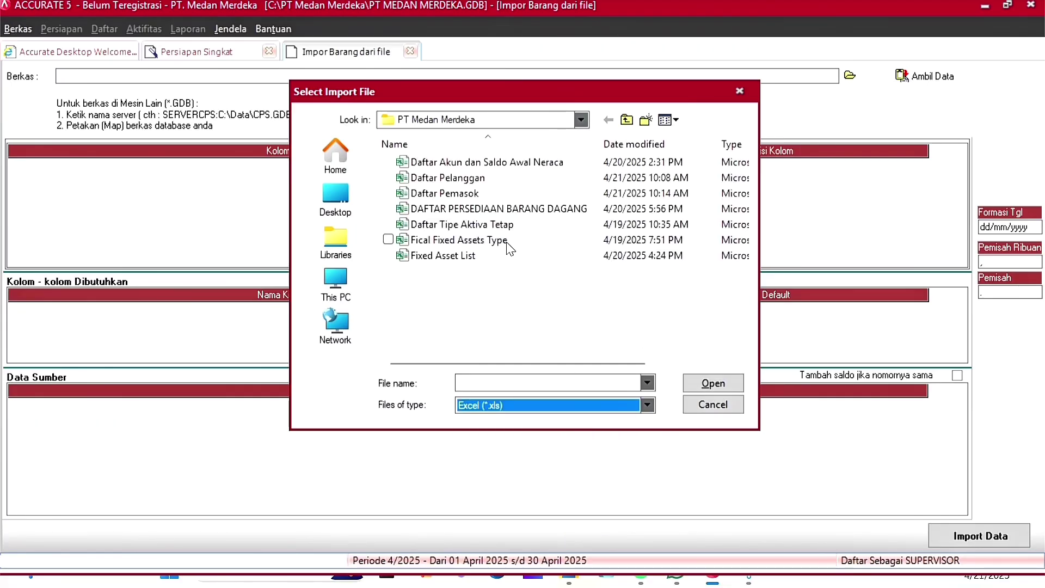
click(446, 212)
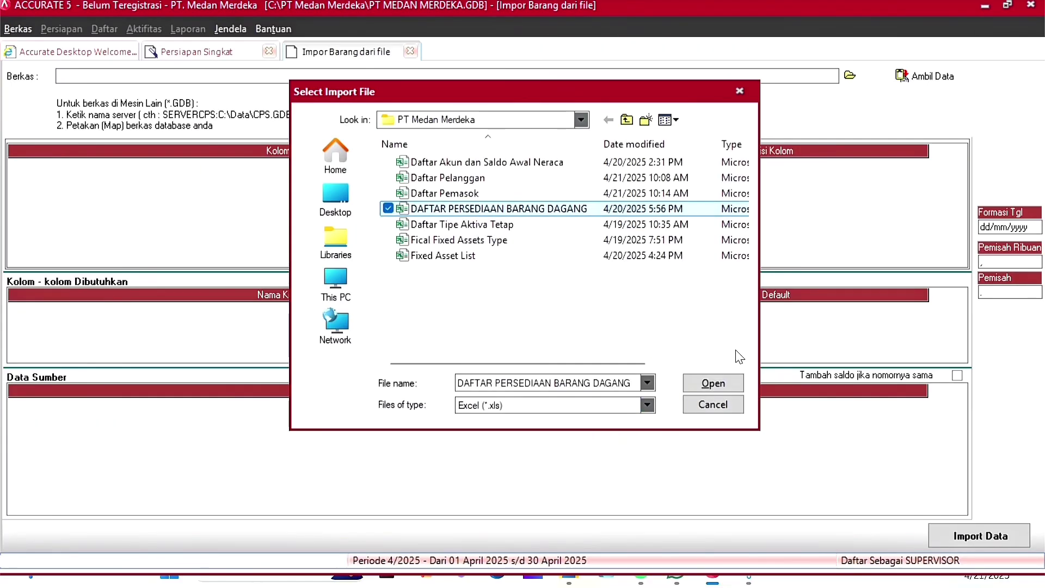
click(712, 385)
click(925, 82)
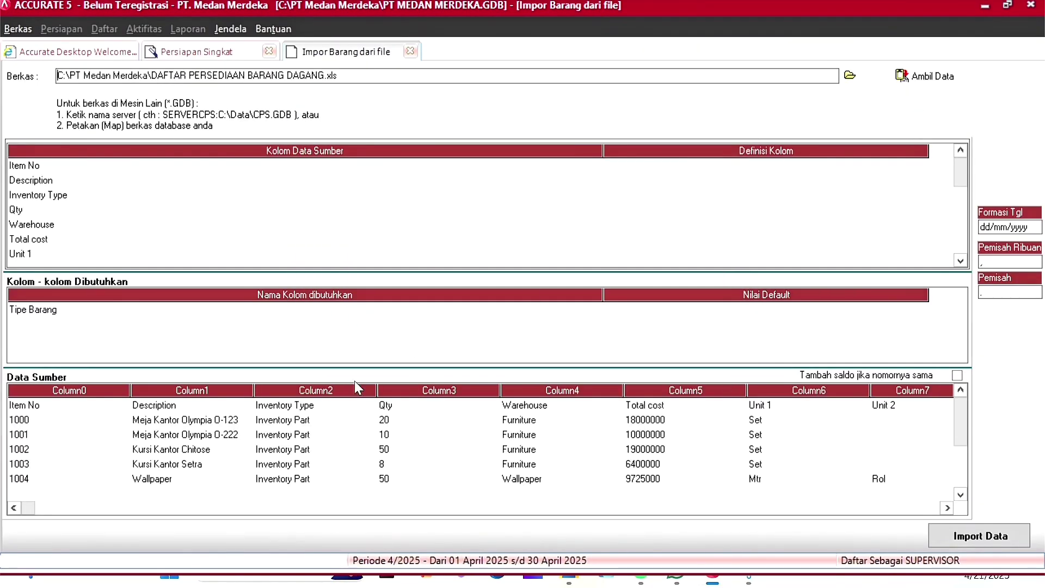
Step: Delete the Item No header row from the imported source data
click(101, 406)
right_click(100, 408)
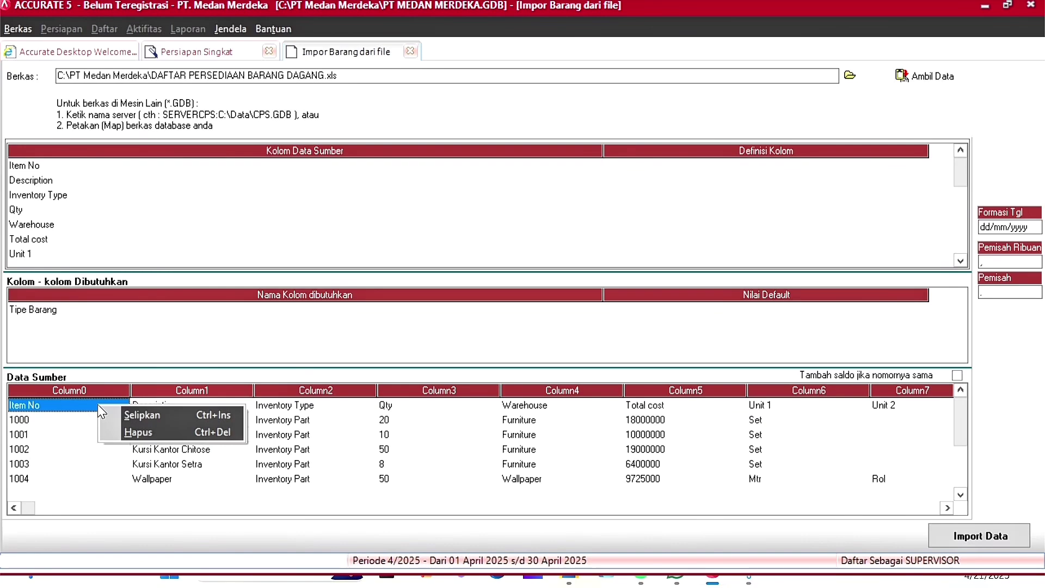
click(191, 430)
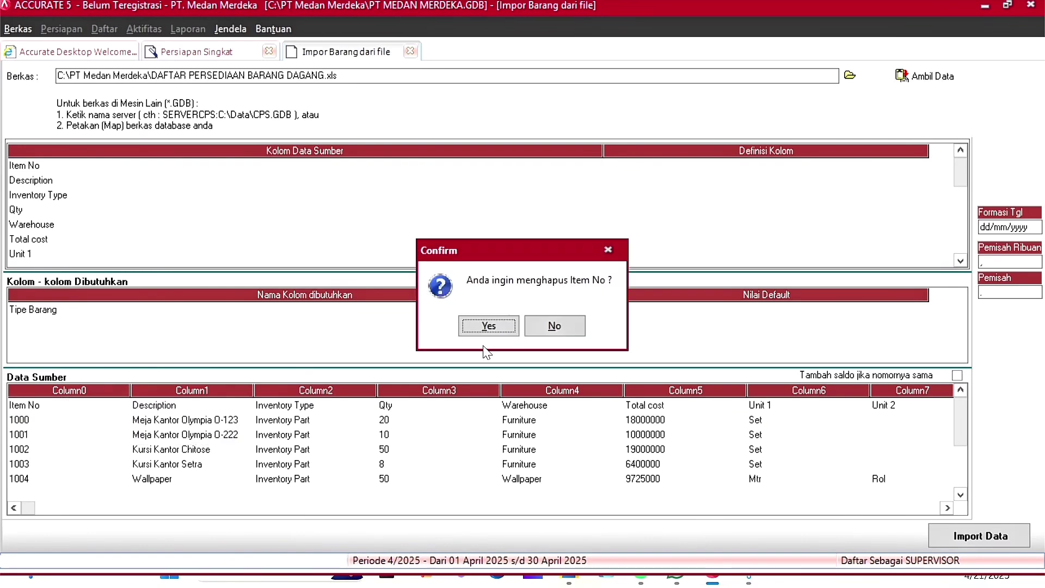
click(490, 328)
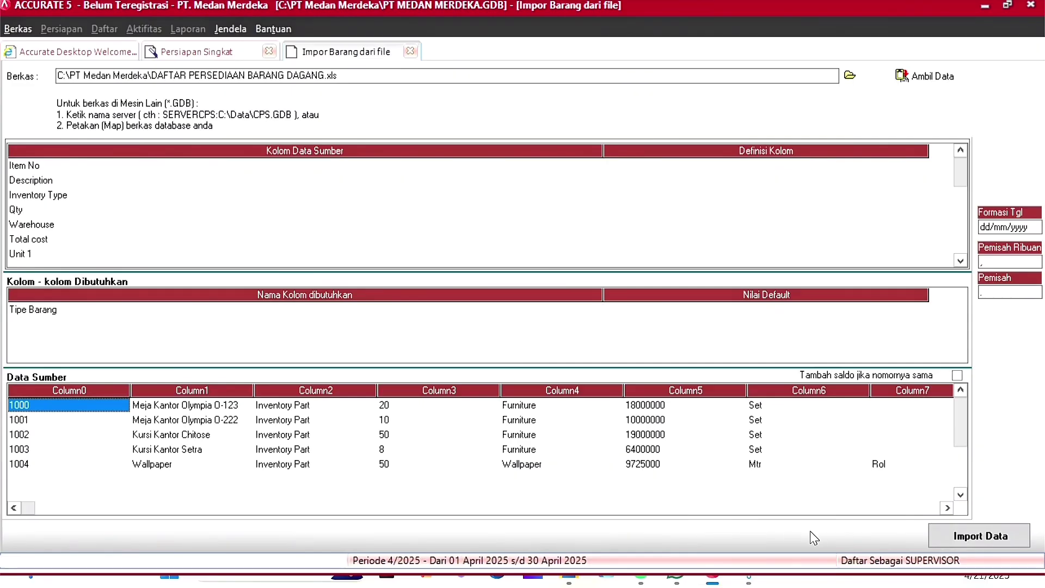
click(814, 512)
click(815, 511)
Step: Map Item No to No. Barang and Description to Deskripsi Barang
click(681, 165)
click(682, 165)
click(920, 166)
click(648, 185)
click(799, 181)
click(864, 184)
click(925, 182)
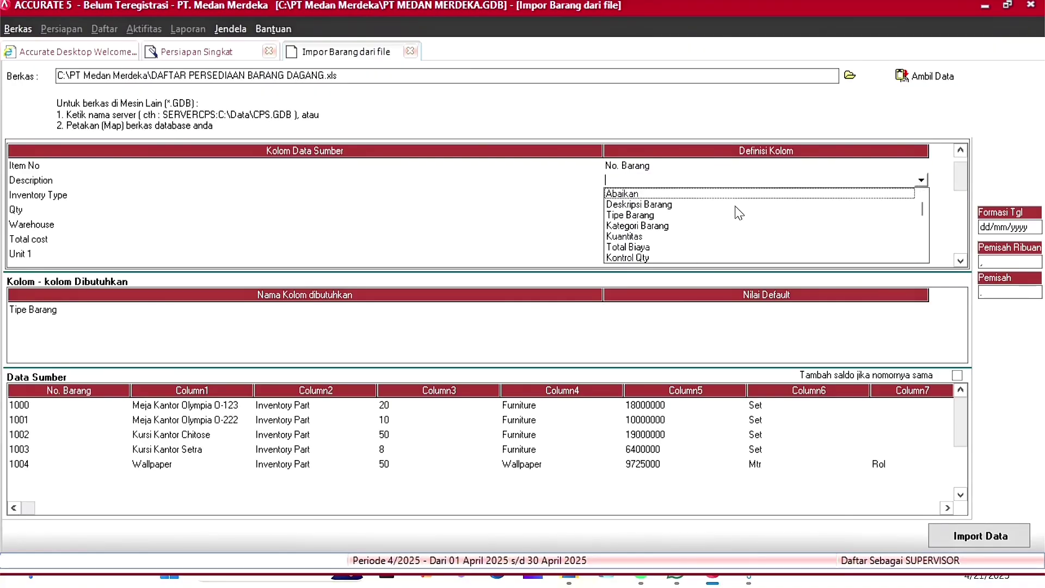
click(658, 206)
Step: Map Inventory Type to Tipe Barang, treating Inventory Part as Persediaan
click(672, 196)
click(672, 196)
click(921, 195)
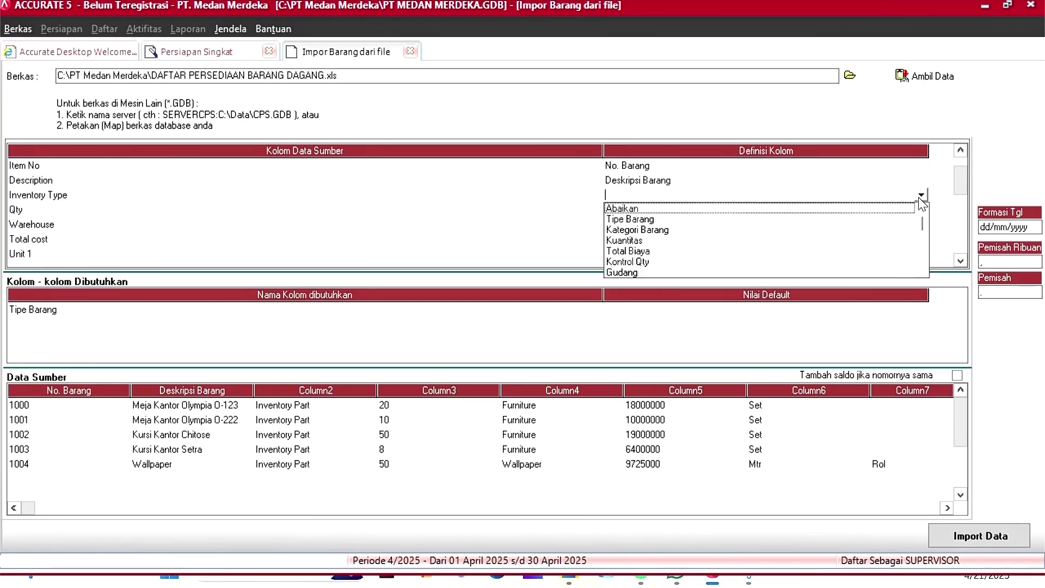
click(656, 217)
click(275, 48)
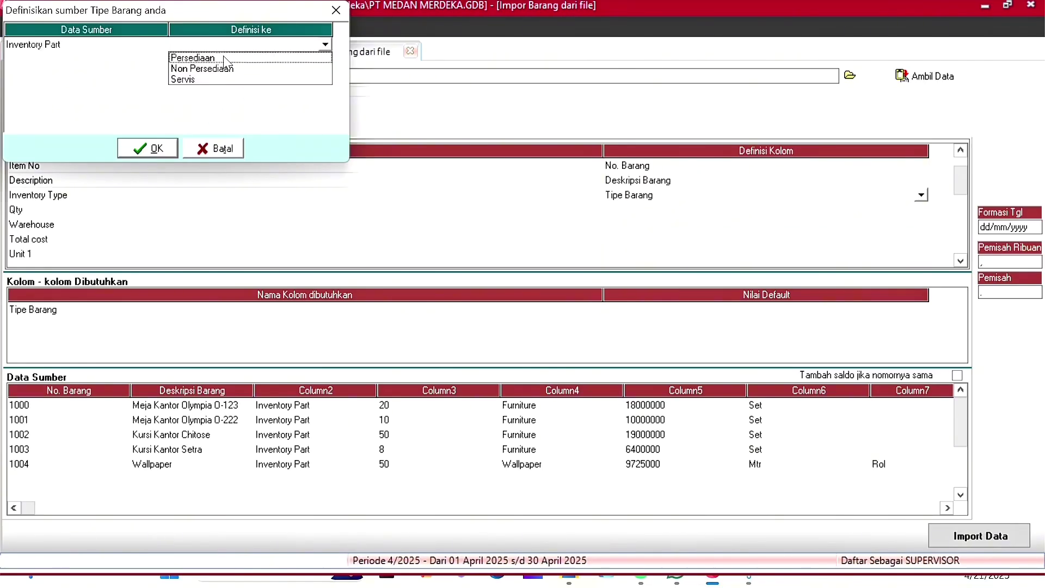
click(223, 56)
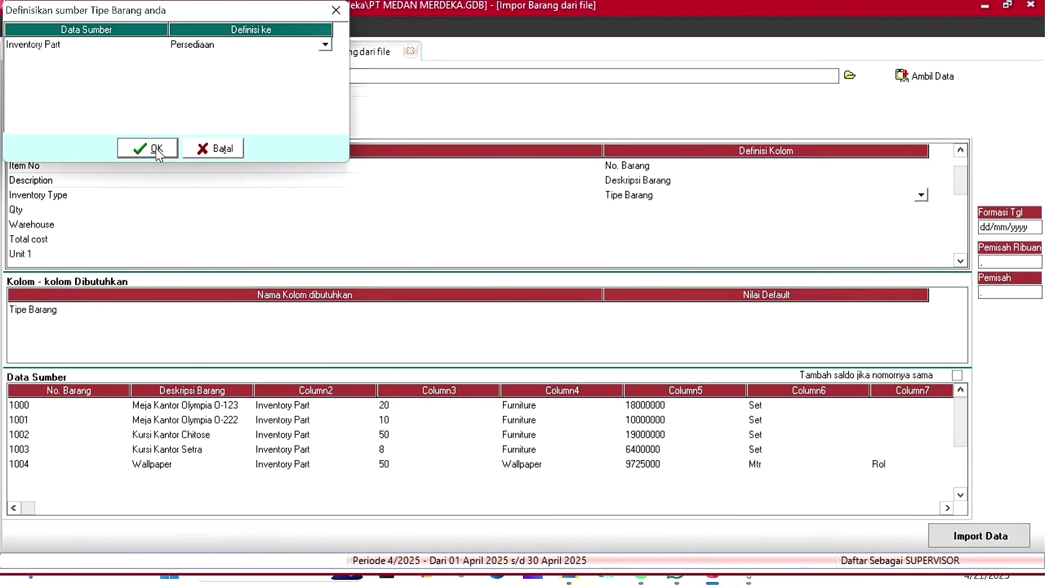
click(147, 148)
Step: Map Qty to Kuantitas and Warehouse to Gudang, sending Furniture and Wallpaper to CENTRE
click(697, 209)
click(696, 209)
click(921, 209)
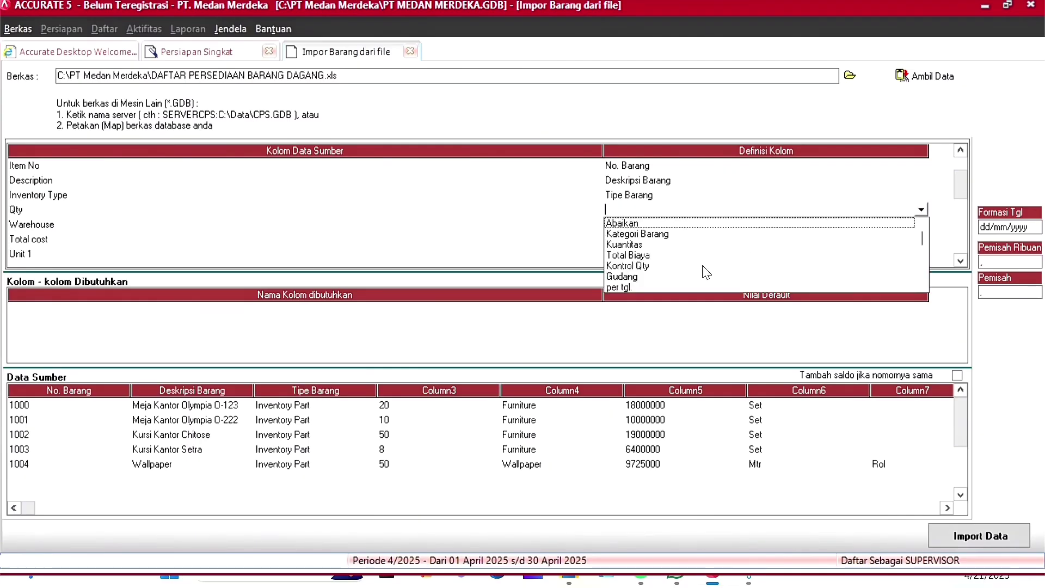
click(794, 246)
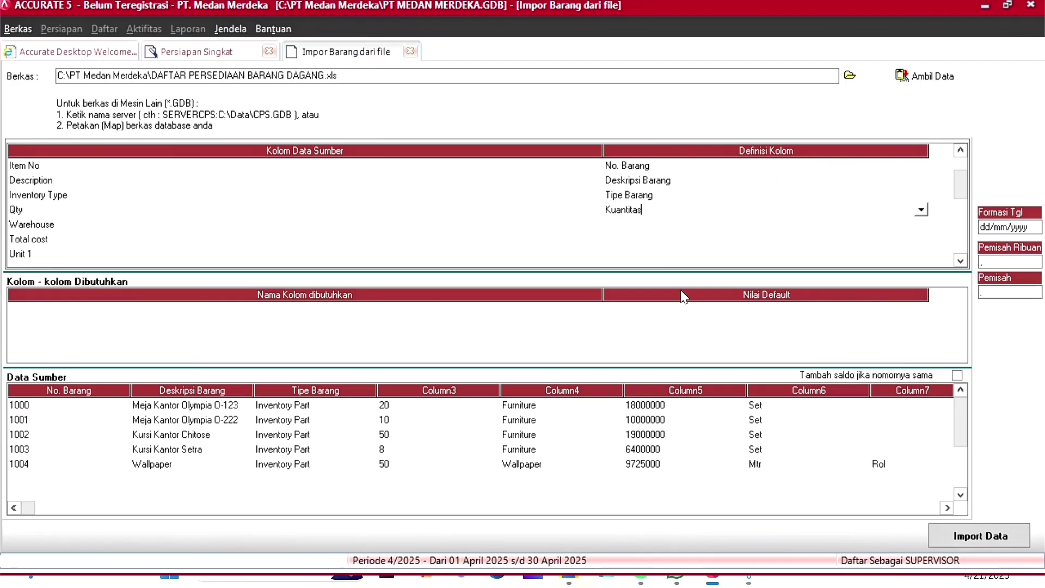
click(712, 225)
click(921, 226)
click(653, 275)
click(278, 47)
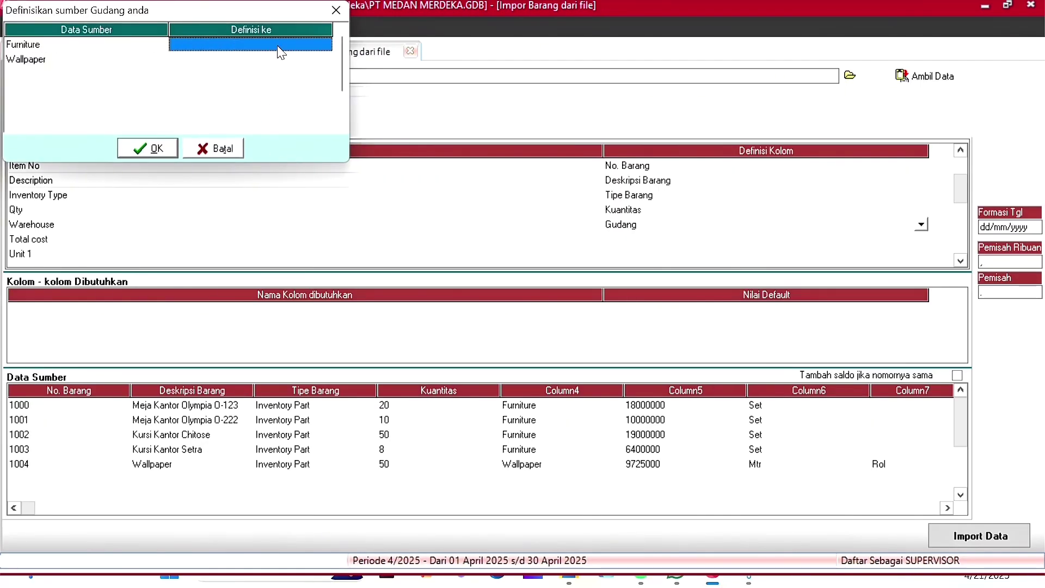
click(325, 44)
click(280, 59)
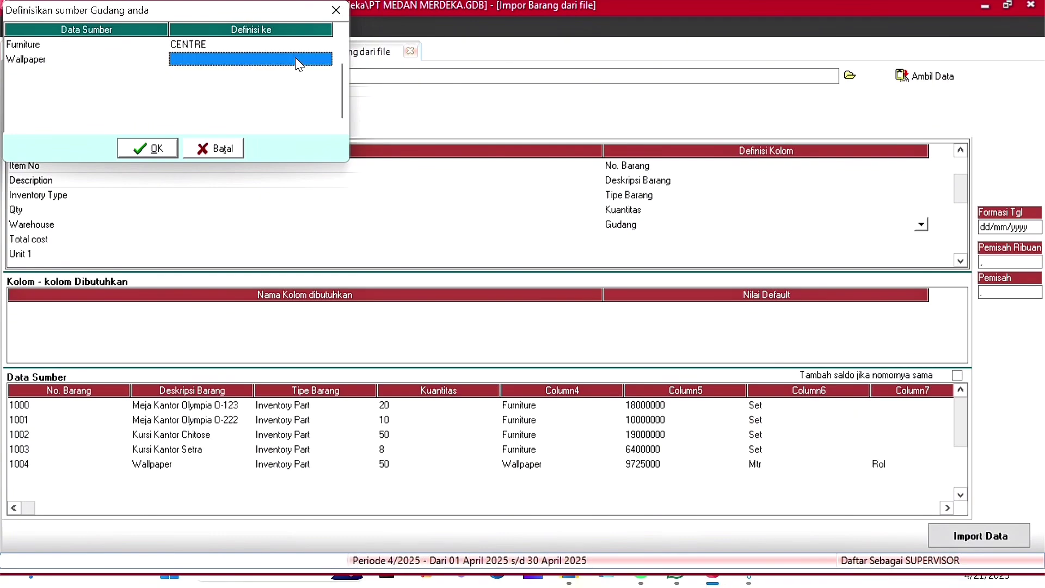
click(325, 59)
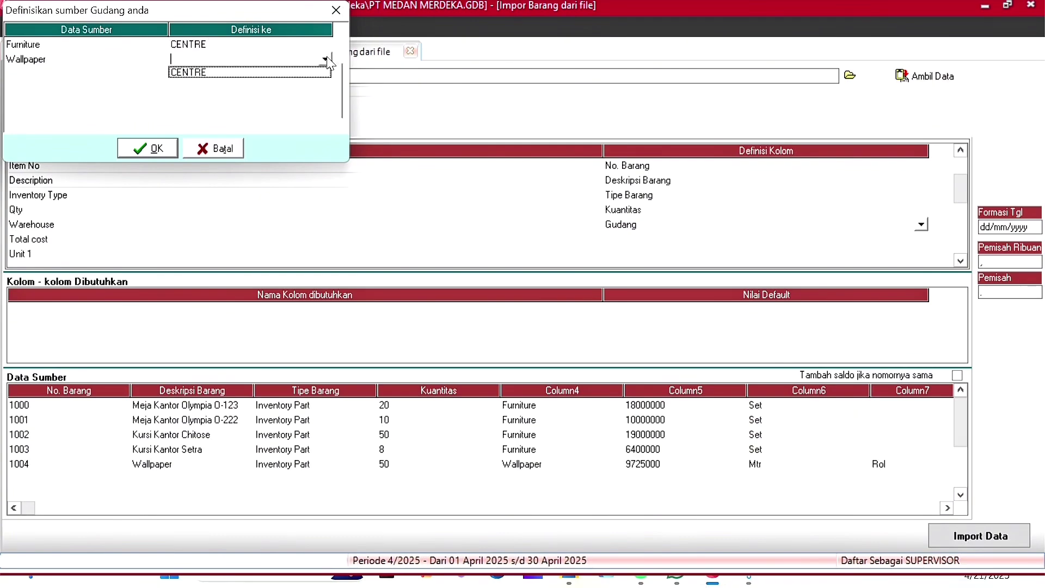
click(268, 74)
click(162, 152)
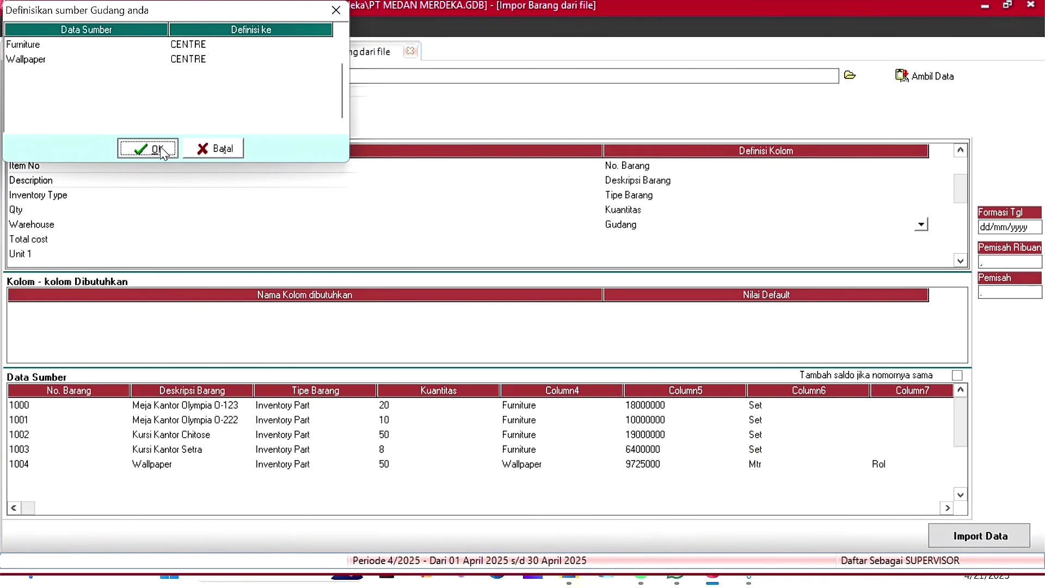
click(665, 238)
scroll(773, 199, down, 4)
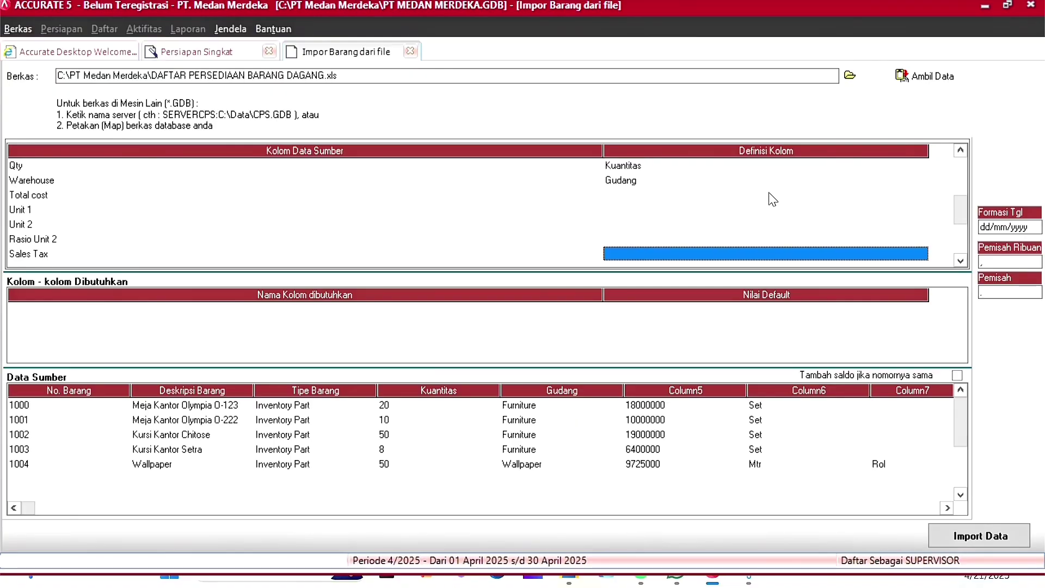
Step: Map Total cost to Total Biaya, and Unit 1, Unit 2 and Rasio Unit 2 to their matching fields
scroll(773, 199, up, 5)
click(921, 180)
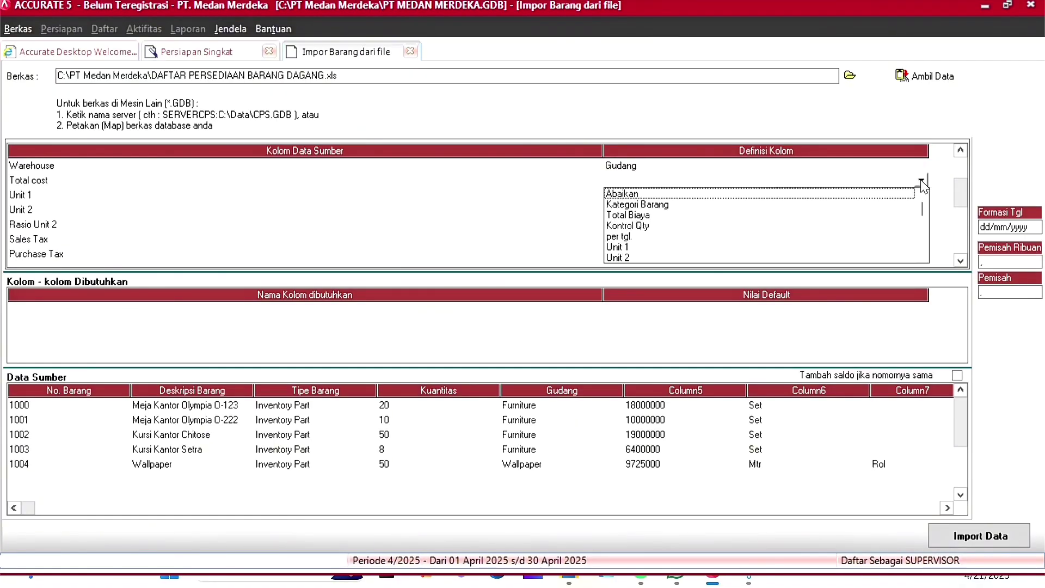
click(631, 215)
click(921, 195)
click(922, 195)
click(626, 251)
click(653, 210)
click(653, 211)
click(920, 209)
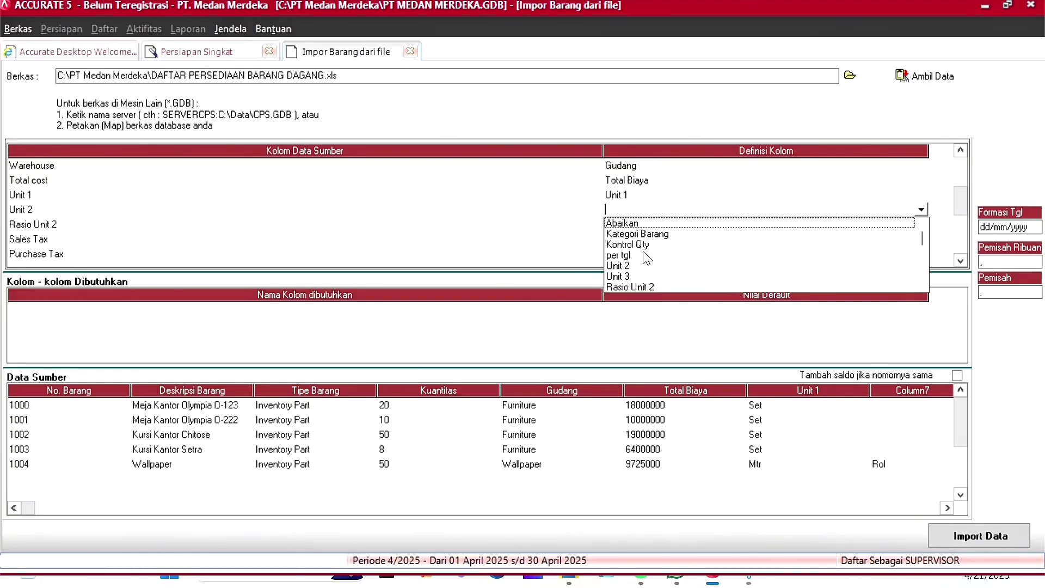
click(625, 267)
click(836, 227)
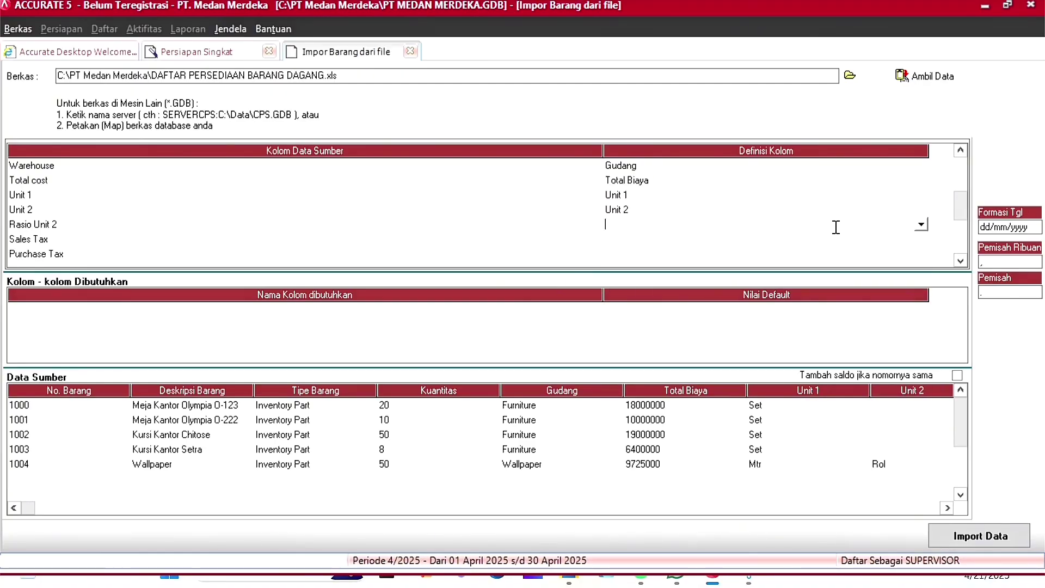
click(920, 224)
click(650, 294)
Step: Map Sales Tax to Kode pajak penjualan, with PPN 10% assigned to the PPN tax
click(706, 240)
scroll(760, 195, down, 6)
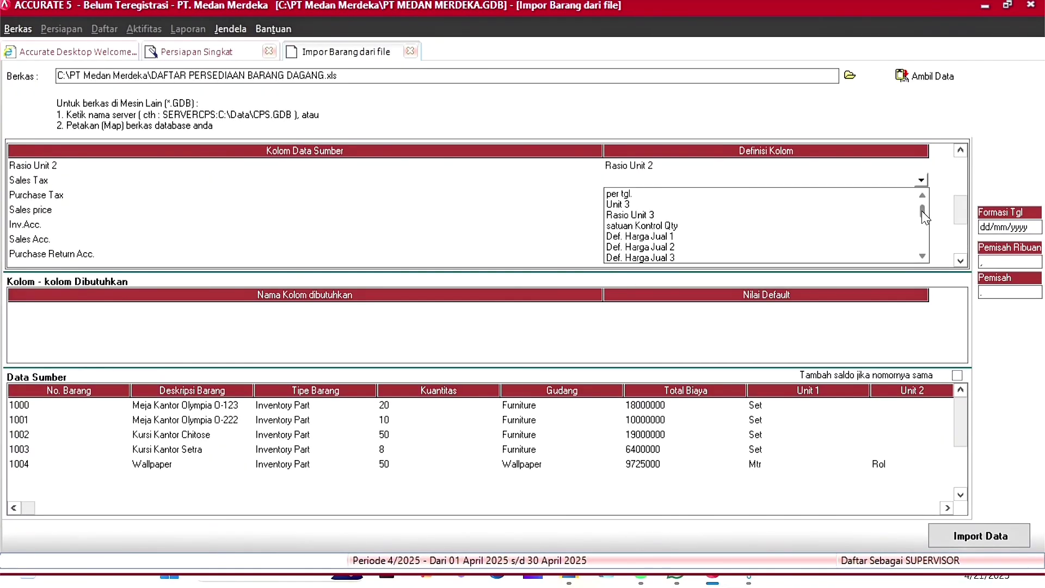
scroll(924, 215, down, 1)
scroll(922, 211, down, 8)
click(646, 197)
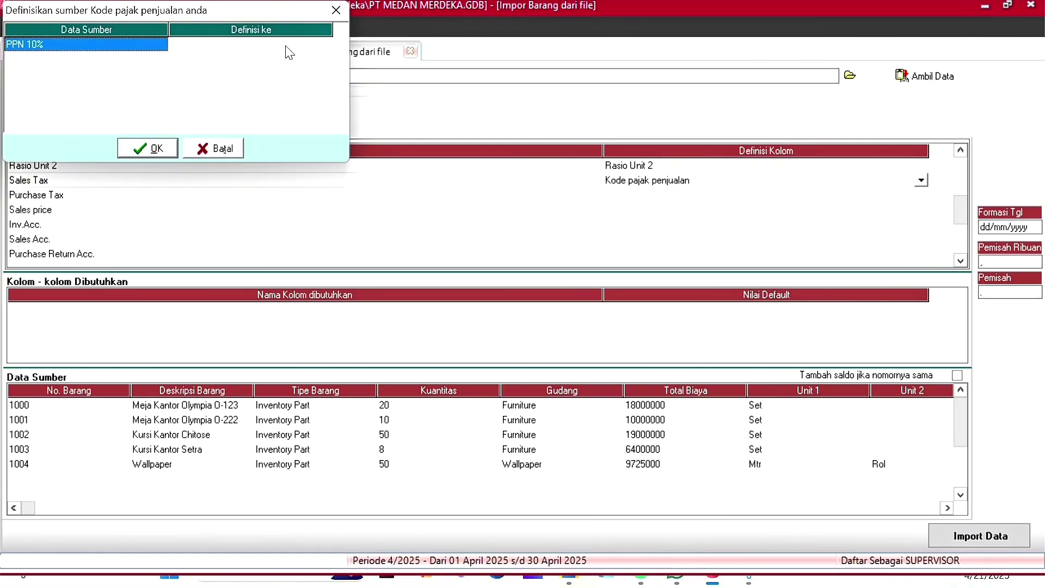
click(289, 44)
click(324, 44)
click(256, 56)
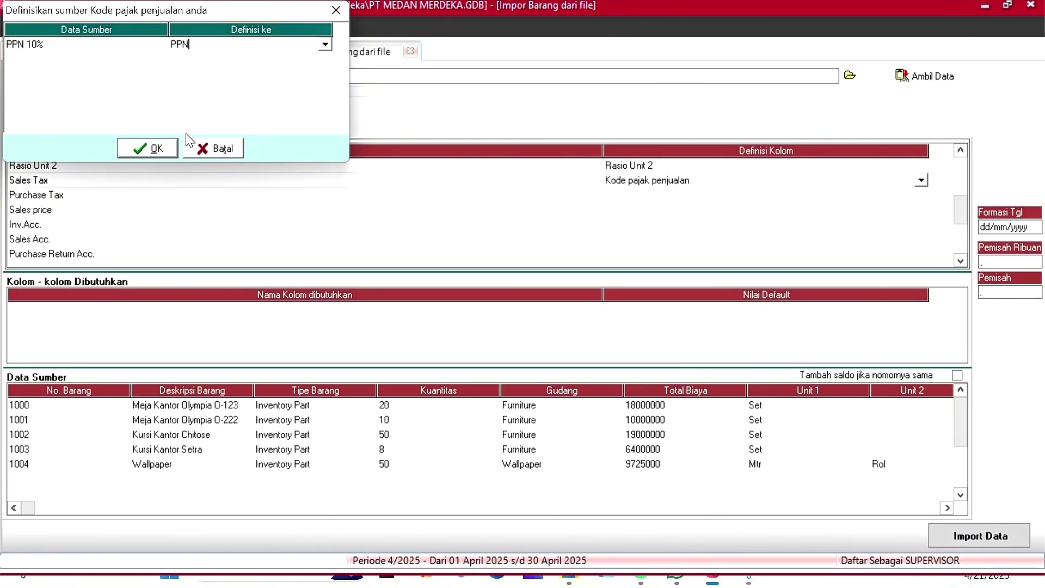
click(146, 149)
Step: Map Purchase Tax to Kode pajak pembelian and assign its purchase tax code
click(805, 198)
click(806, 199)
click(807, 200)
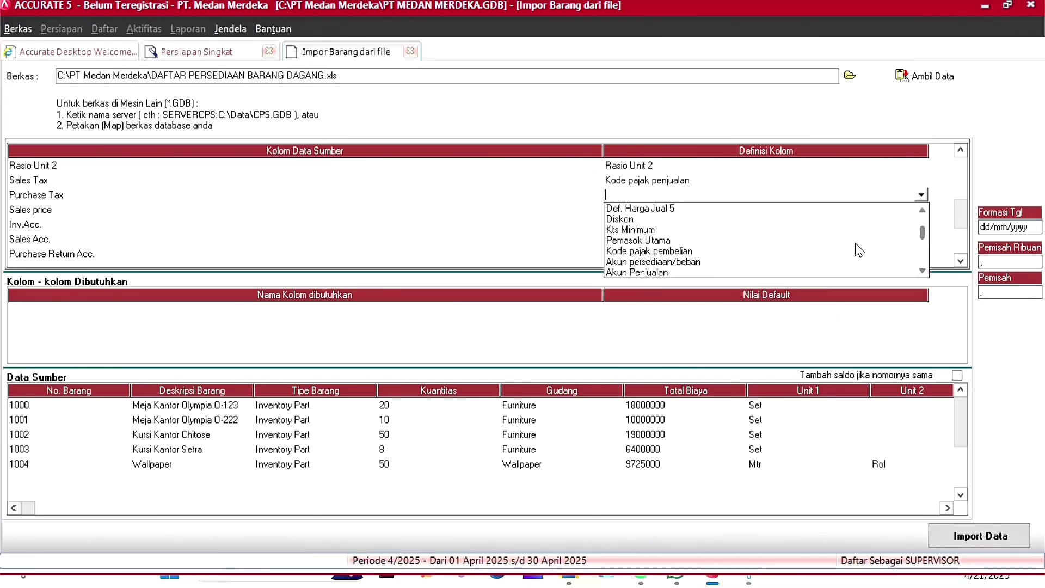
click(691, 252)
click(270, 46)
click(272, 46)
click(325, 45)
click(297, 54)
key(Return)
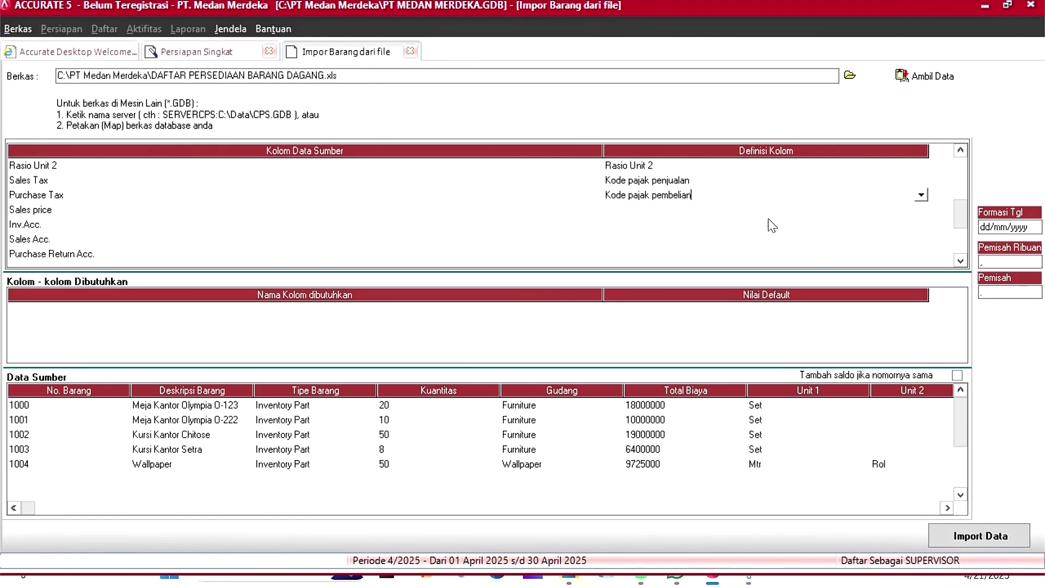
Step: Map Sales price to Def. Harga Jual 1
click(799, 211)
click(926, 216)
click(691, 245)
click(691, 197)
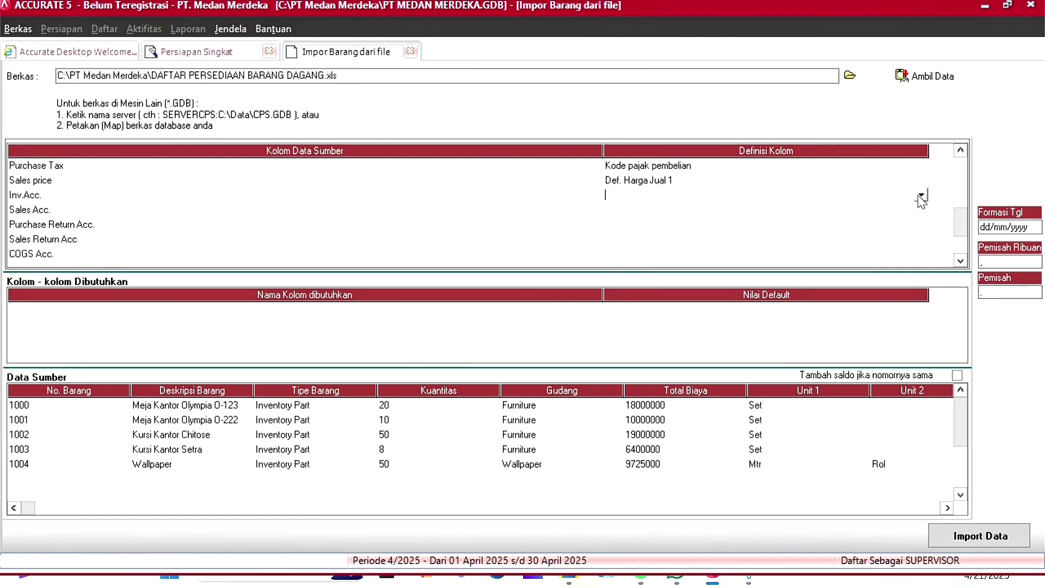
Step: Define Inv.Acc. as the inventory account, mapping 1401, 1402, 1403 to Furniture Meja, Furniture Kursi, Wallpaper
click(921, 195)
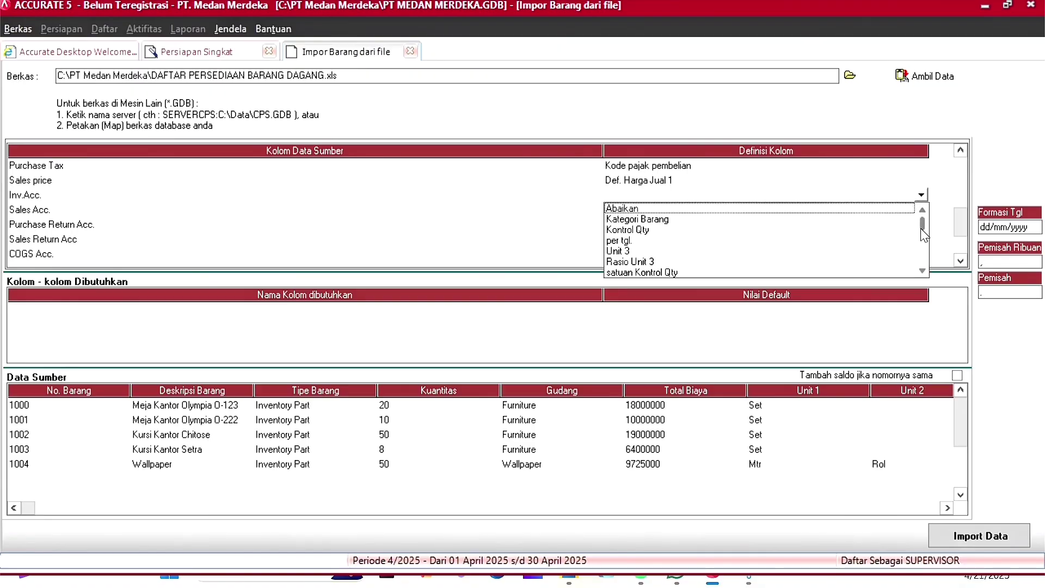
click(666, 224)
click(308, 47)
click(308, 49)
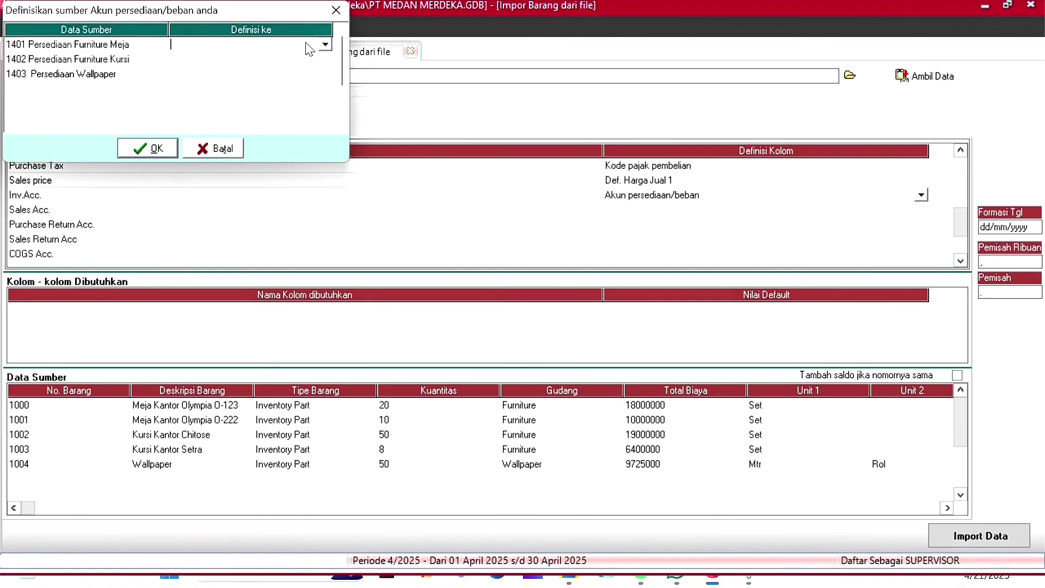
click(326, 45)
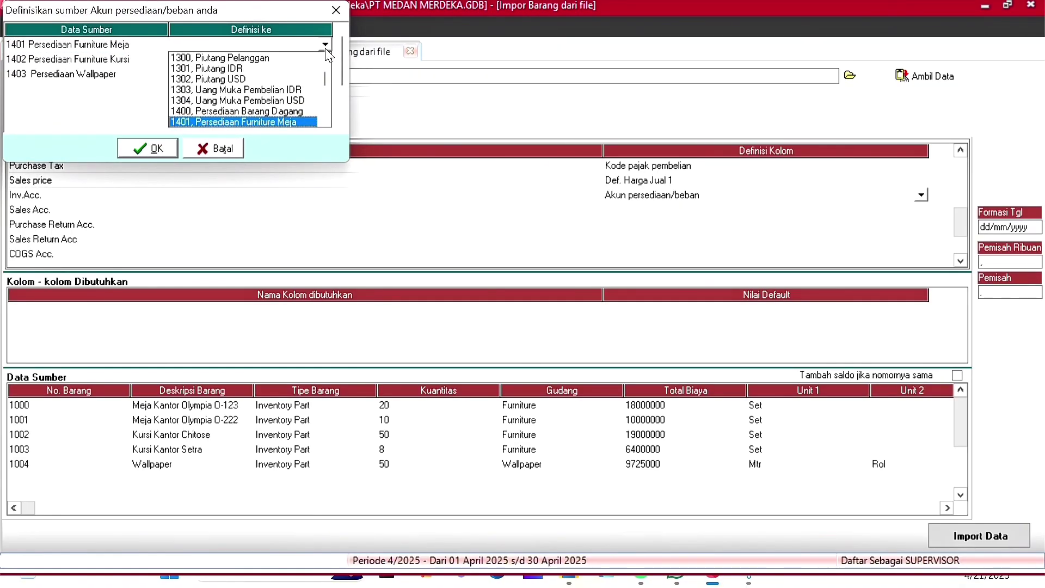
click(292, 122)
click(296, 59)
click(316, 58)
click(325, 58)
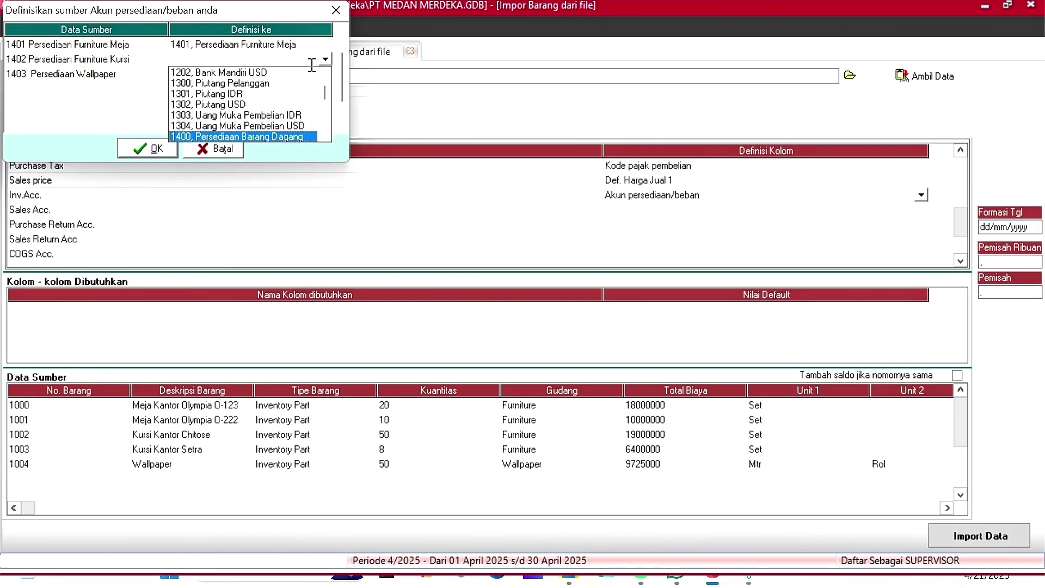
key(Down)
key(Down)
click(279, 136)
click(307, 72)
click(307, 71)
click(325, 74)
key(Down)
key(Down)
key(Down)
key(Down)
key(Down)
key(Down)
key(Down)
key(Down)
key(Down)
key(Down)
key(Down)
key(Down)
key(Down)
key(Down)
key(Down)
key(Down)
key(Down)
key(Down)
key(Down)
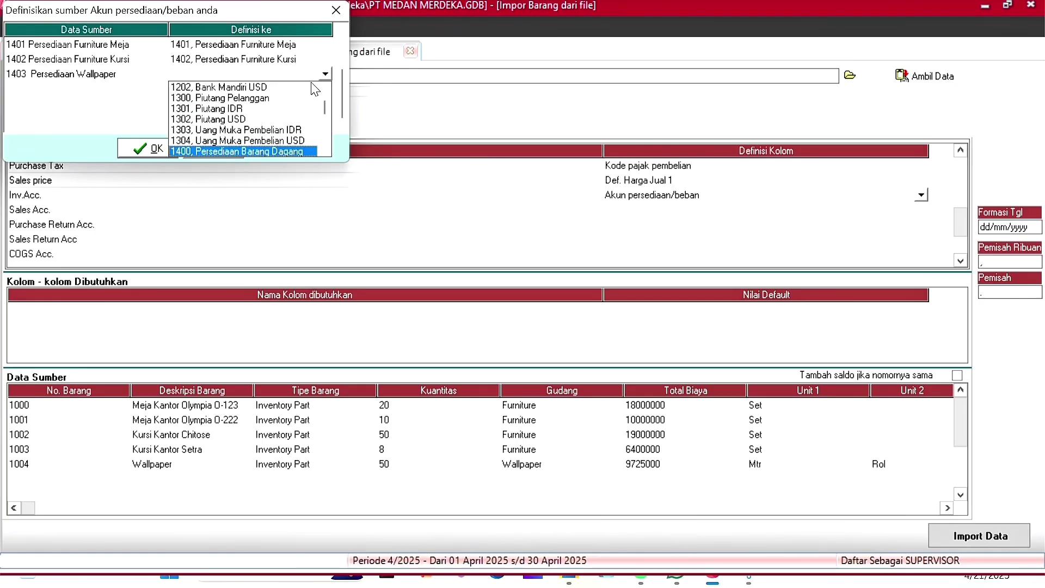
click(282, 150)
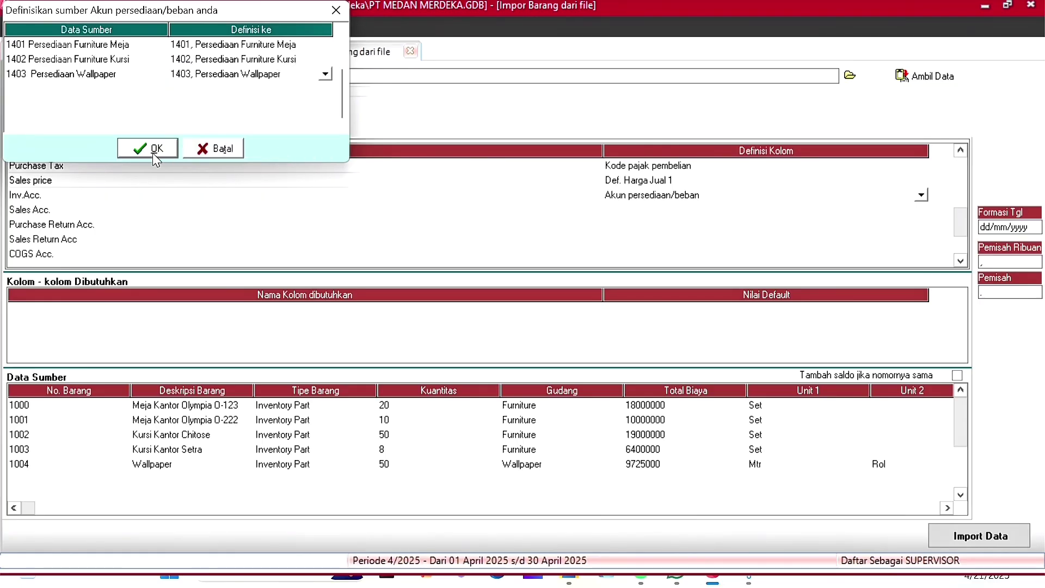
click(151, 149)
click(695, 212)
Step: Define Sales Acc. as Akun Penjualan, mapping 4101 to Penjualan Furniture and 4102 to Penjualan Wallpaper
click(921, 209)
scroll(689, 253, down, 3)
click(677, 265)
click(286, 46)
click(323, 45)
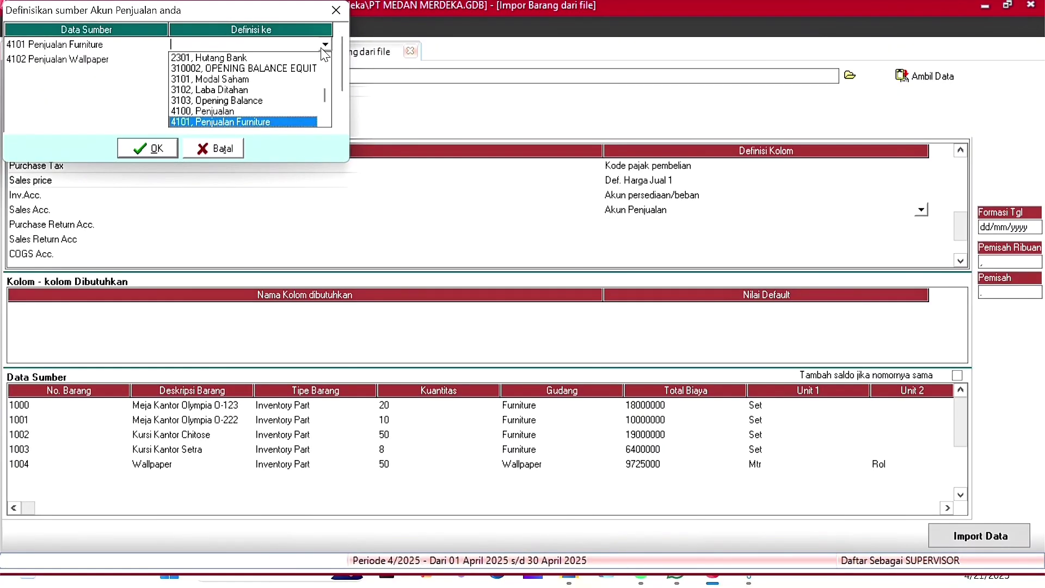
click(273, 120)
click(309, 60)
click(272, 137)
click(155, 153)
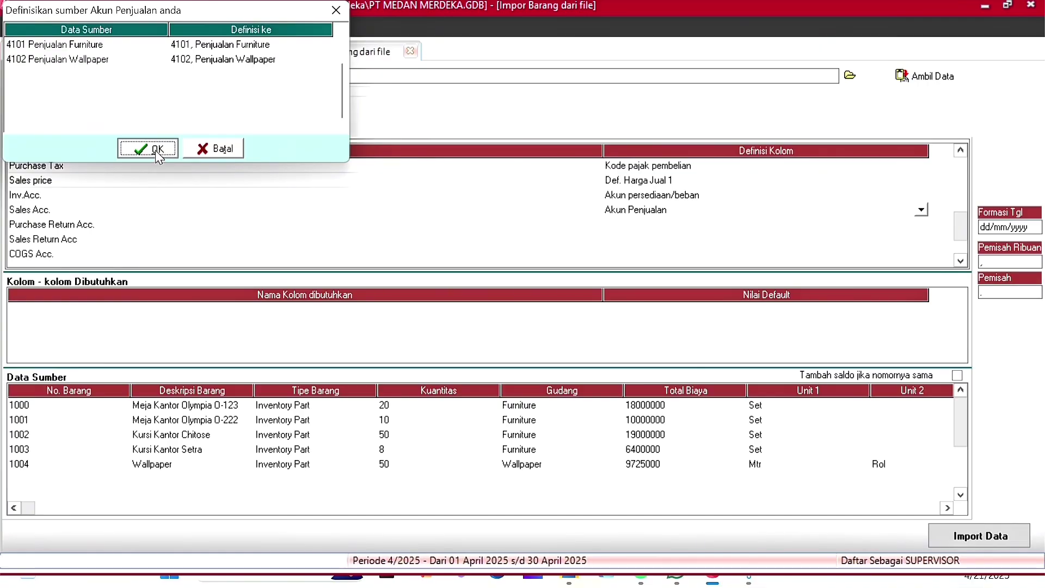
Step: Define Purchase Return Acc., mapping its three sources to Persediaan Furniture Meja, Furniture Kursi and Wallpaper
click(921, 225)
scroll(762, 267, down, 3)
click(671, 270)
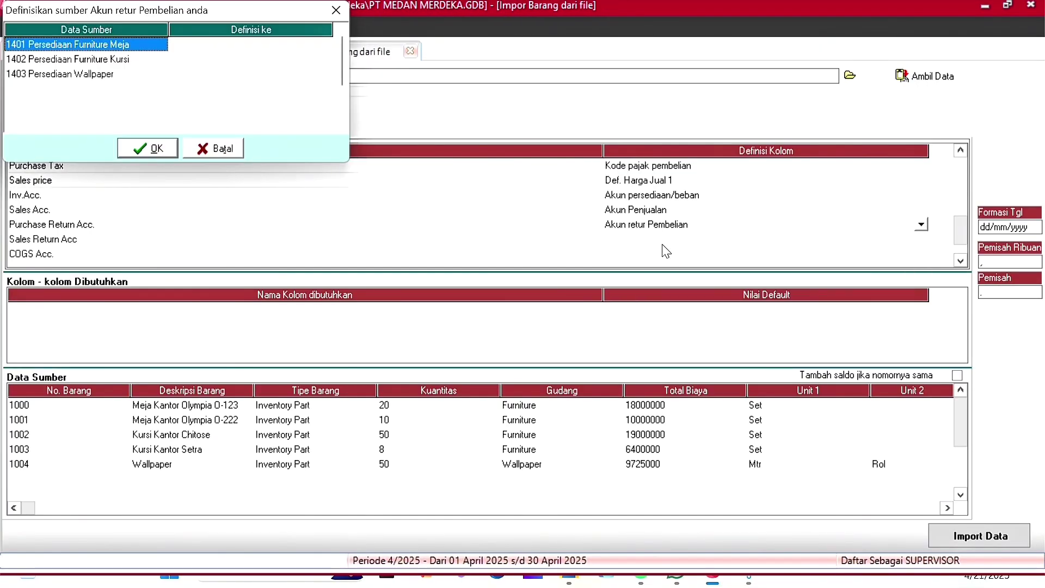
click(294, 47)
scroll(305, 59, down, 3)
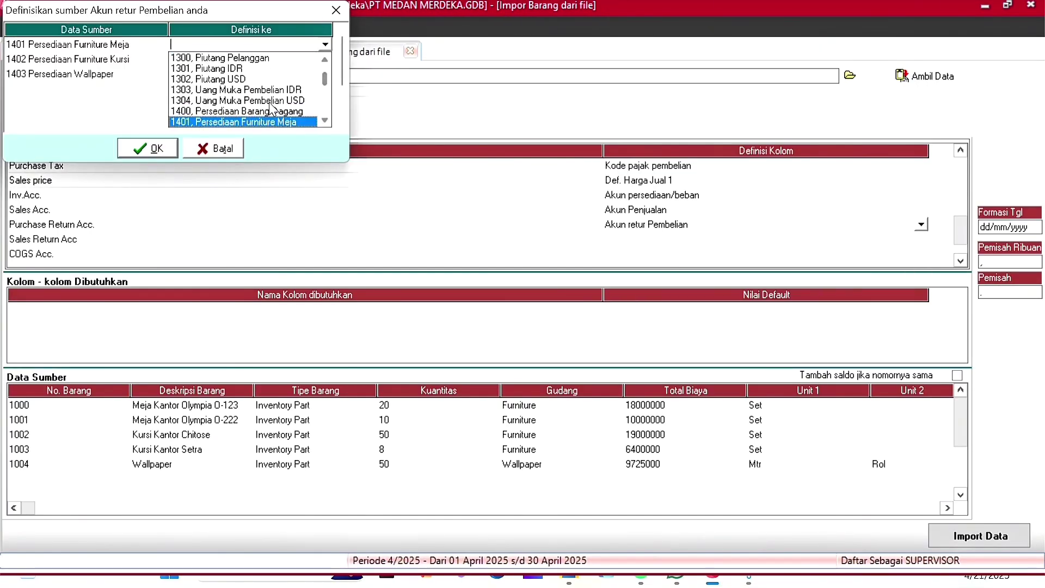
click(270, 122)
click(325, 59)
scroll(321, 81, down, 3)
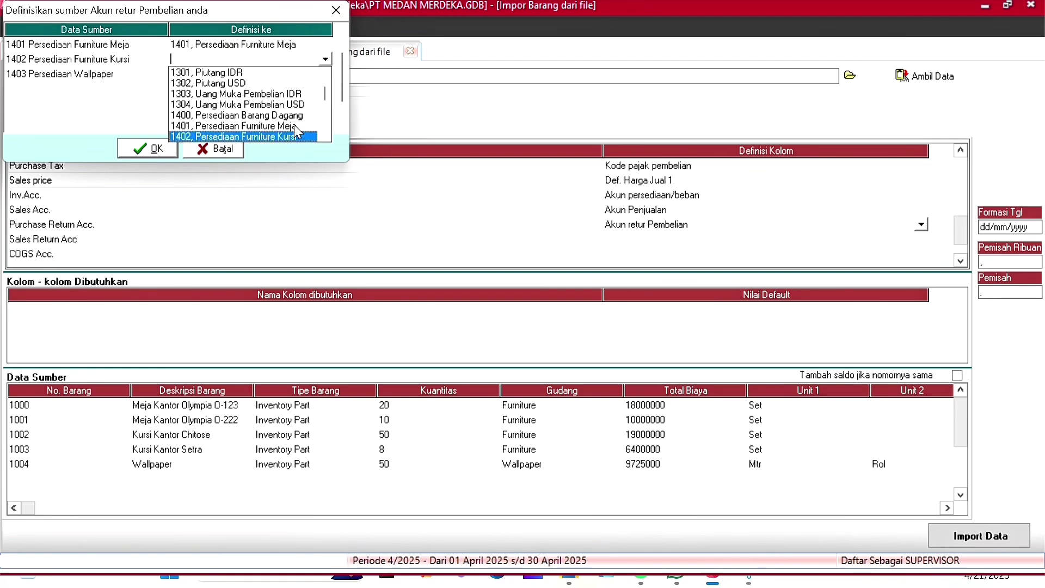
click(297, 122)
click(325, 74)
click(326, 74)
scroll(275, 109, down, 3)
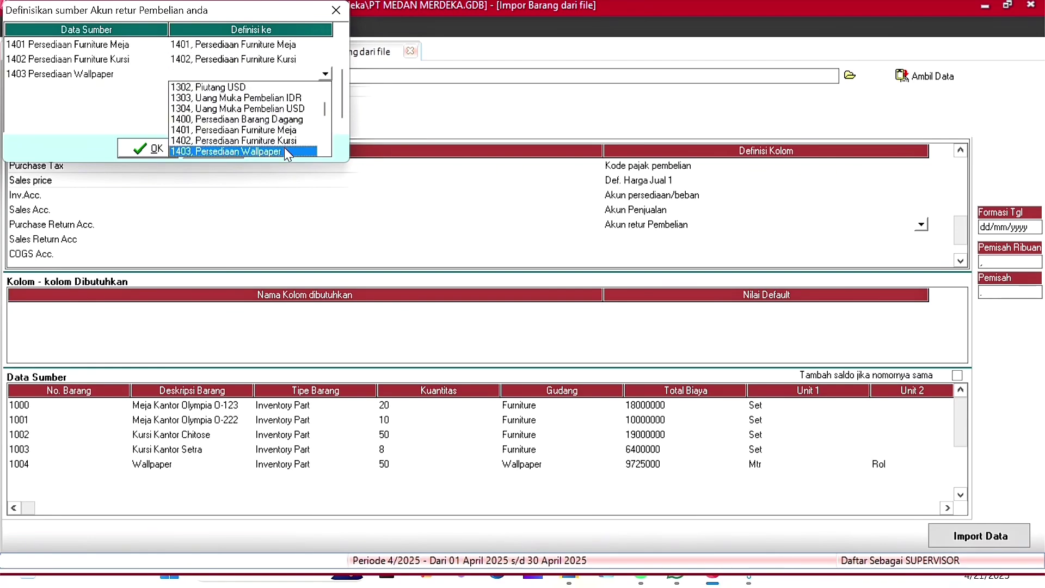
click(284, 148)
click(148, 149)
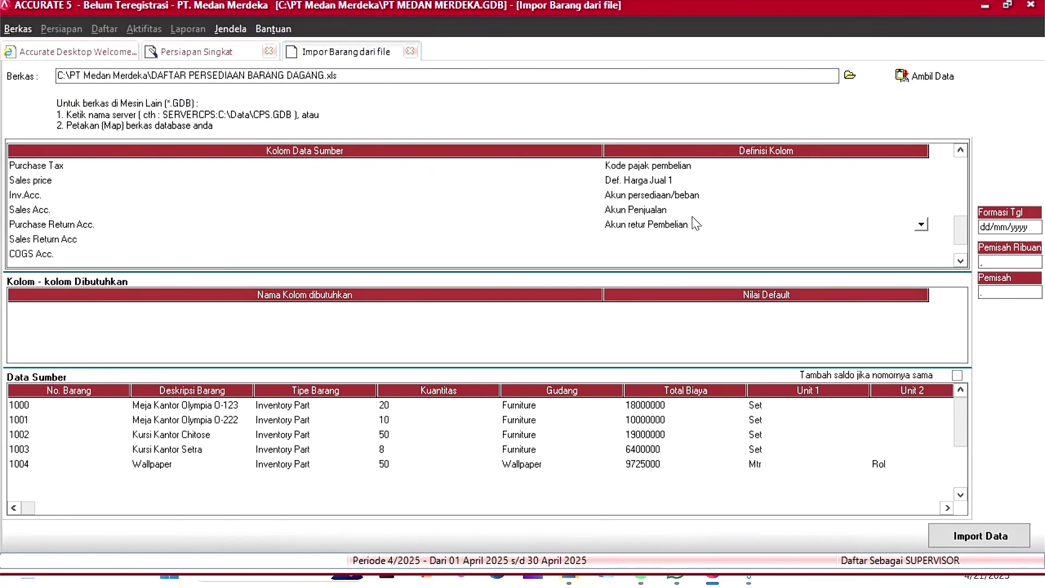
Step: Define Sales Return Acc. as Akun Retur Penjualan, mapping 4201 and 4202 to Retur Penjualan Furniture and Wallpaper
click(921, 239)
scroll(913, 269, down, 3)
click(667, 278)
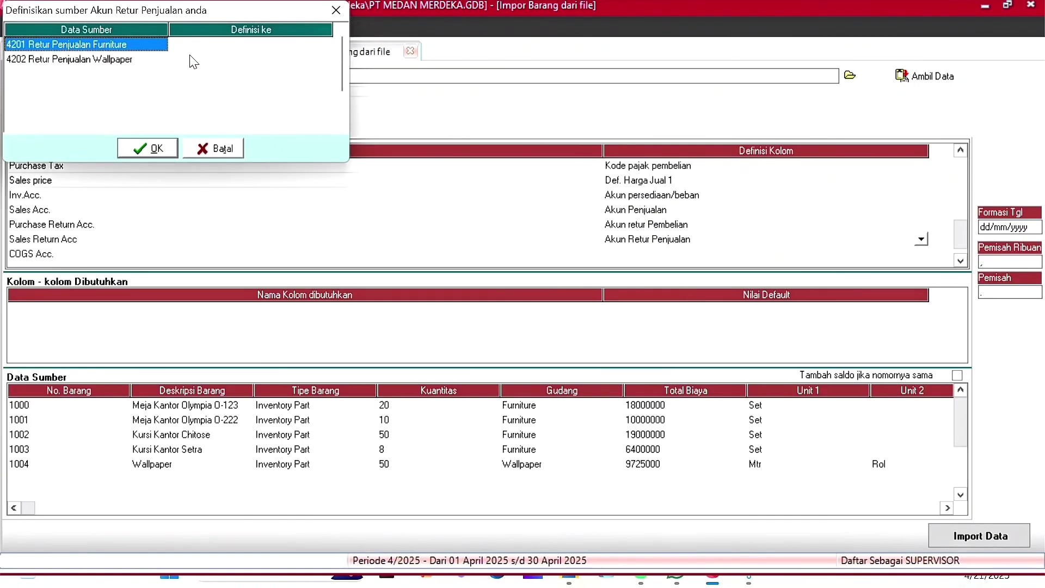
click(325, 47)
text(4201)
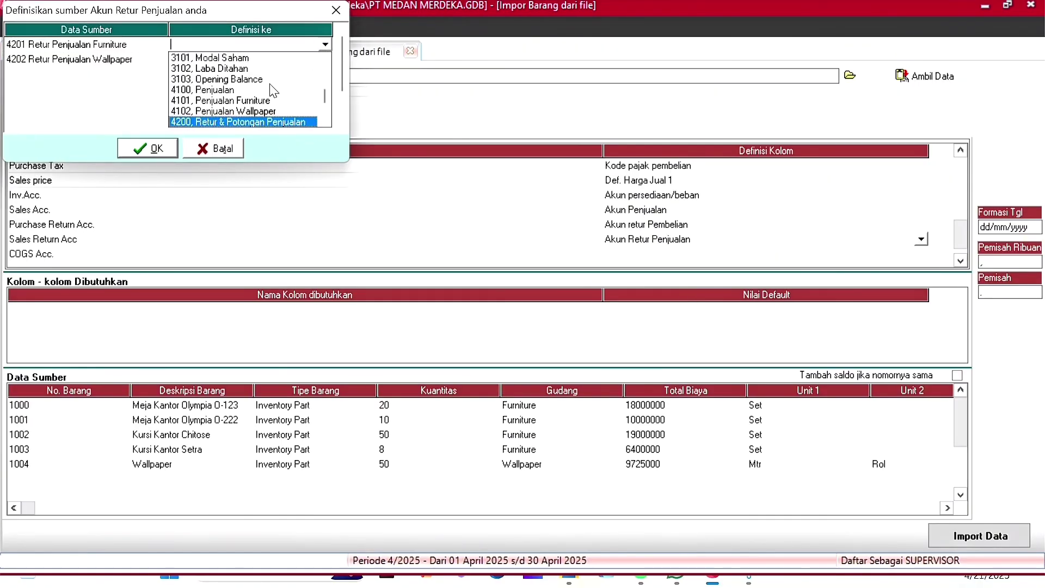
click(275, 122)
click(326, 61)
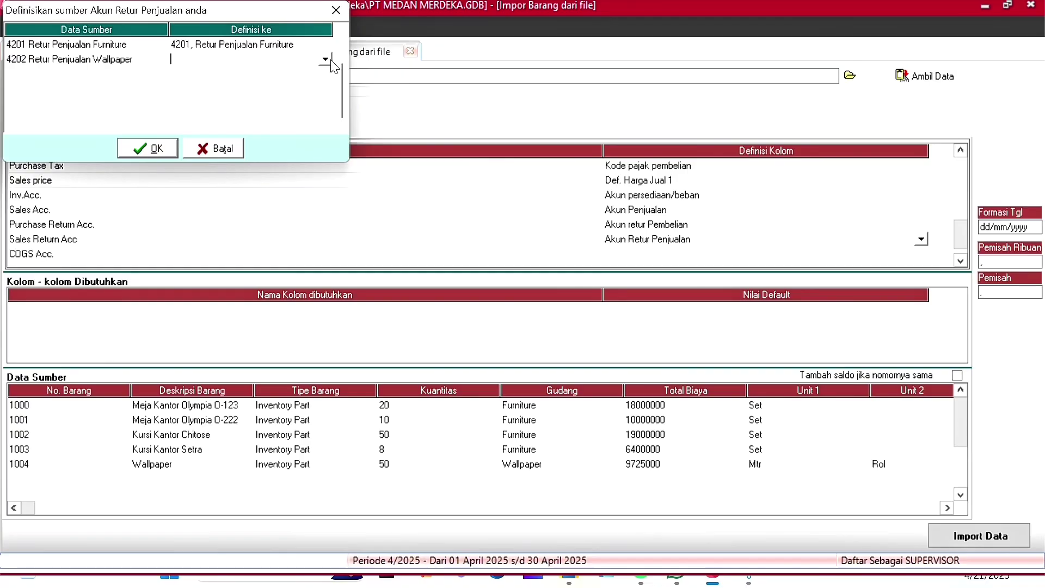
click(326, 60)
text(4202, Retur Penjualan Wallpaper)
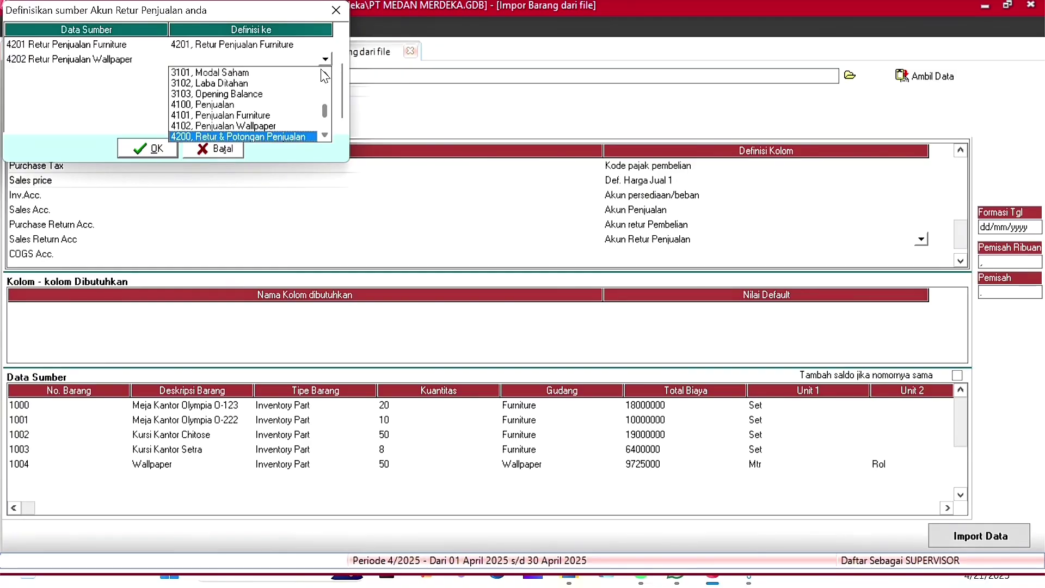
click(272, 133)
click(147, 149)
Step: Define COGS Acc. as Akun HPP, mapping 5101 to HPP Furniture and 5102 to HPP Wallpaper
click(728, 253)
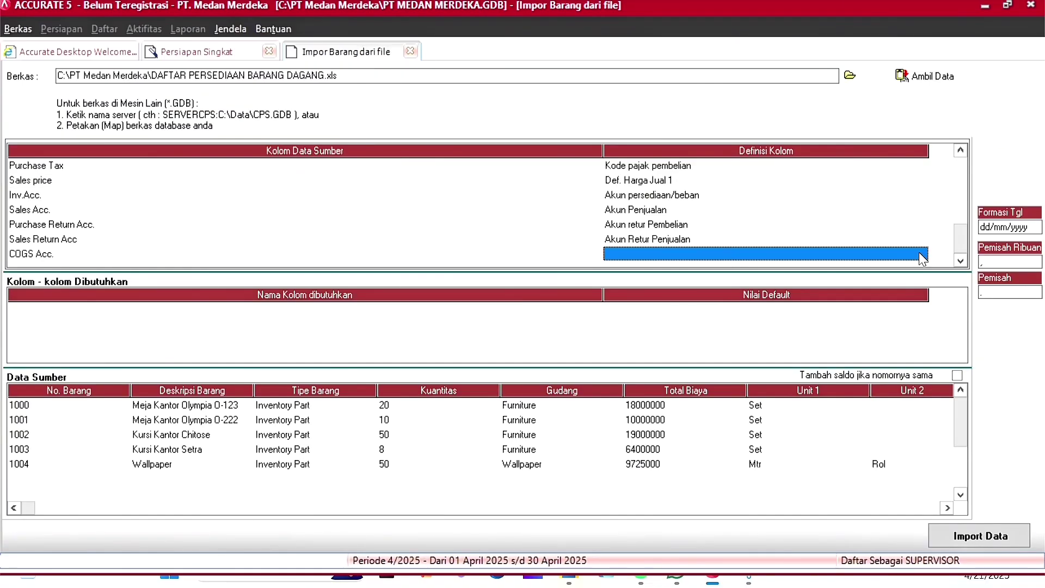
click(728, 254)
scroll(905, 306, down, 3)
click(646, 280)
click(325, 47)
click(325, 46)
text(5101)
click(272, 124)
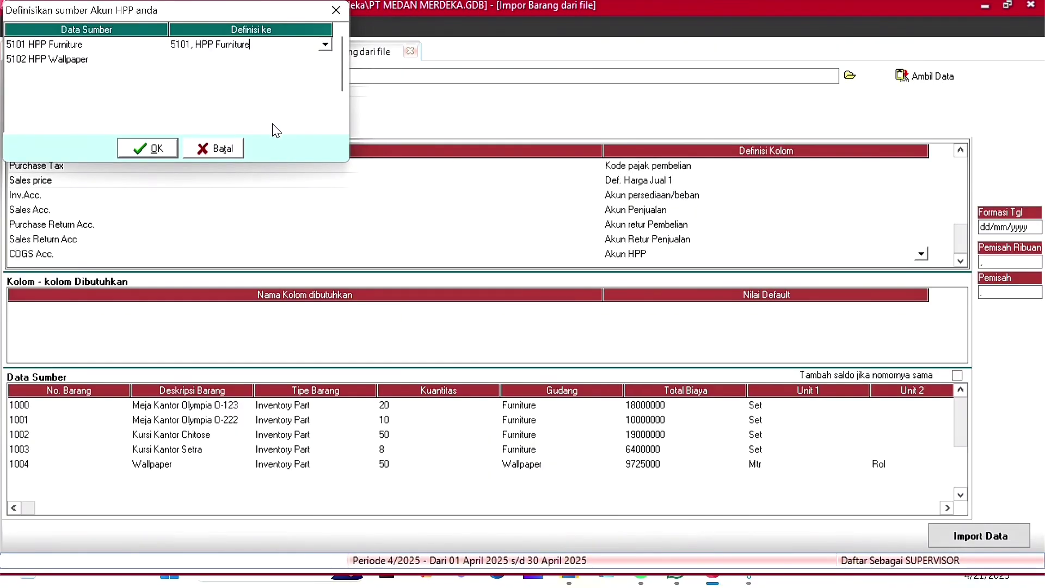
click(278, 61)
click(326, 59)
text(5102)
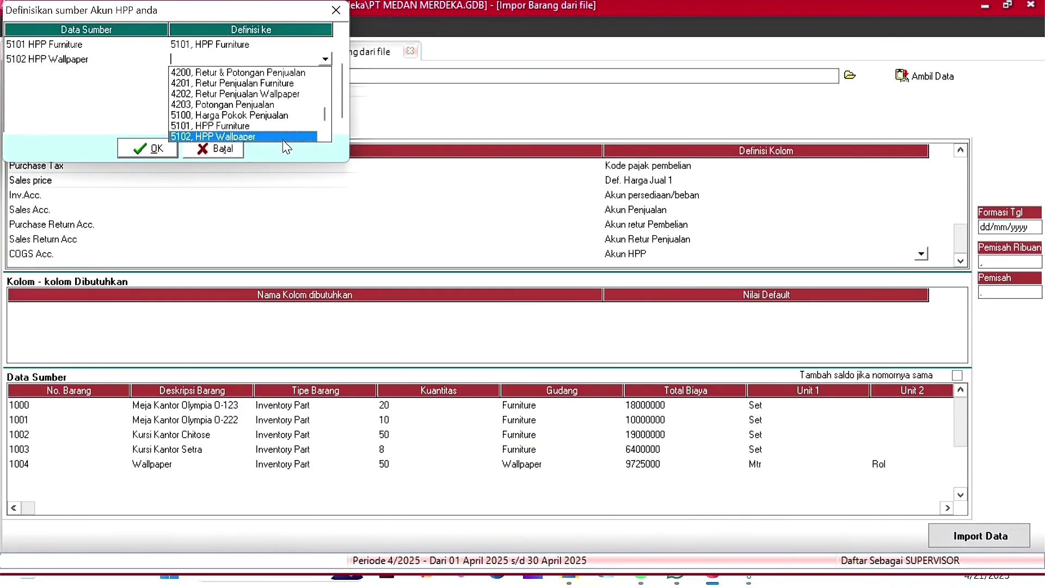
click(245, 136)
click(154, 152)
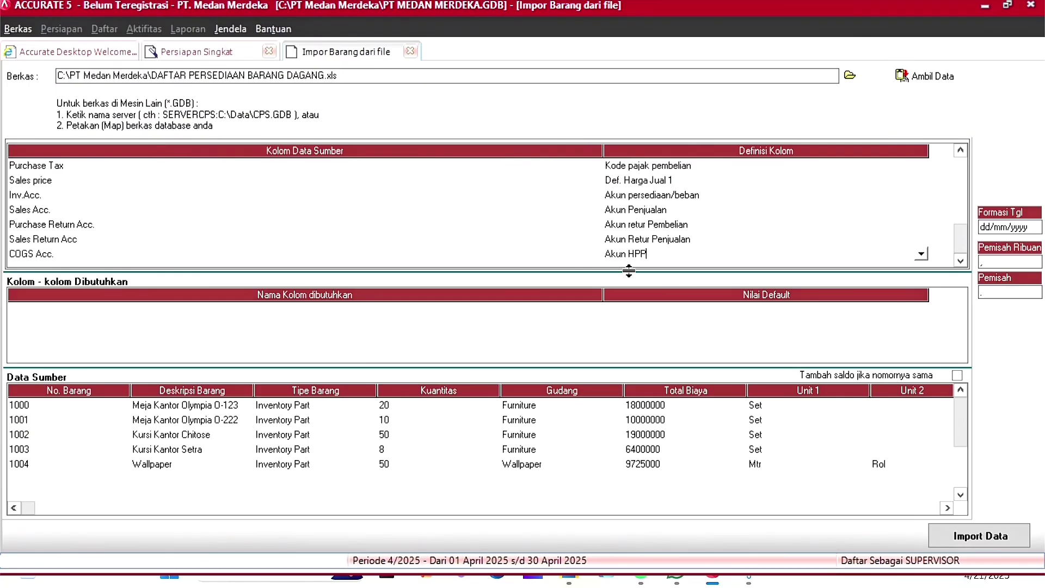
Step: Reset the COGS Acc. definition to Akun HPP and recheck its HPP account mapping
key(BackSpace)
click(920, 254)
click(631, 264)
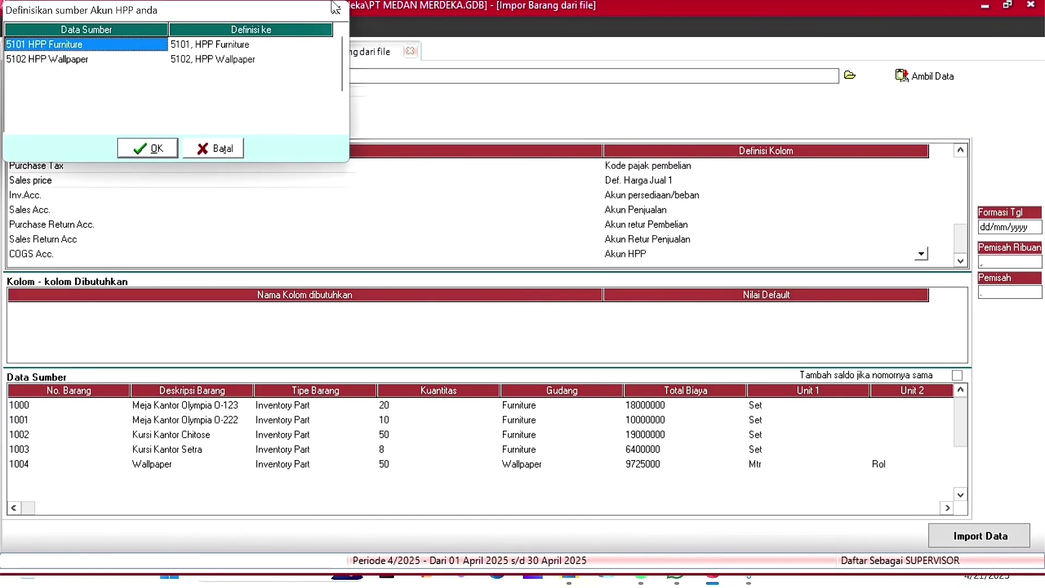
click(165, 149)
Step: Review the mapped account definitions and source columns, then import the five items
click(657, 210)
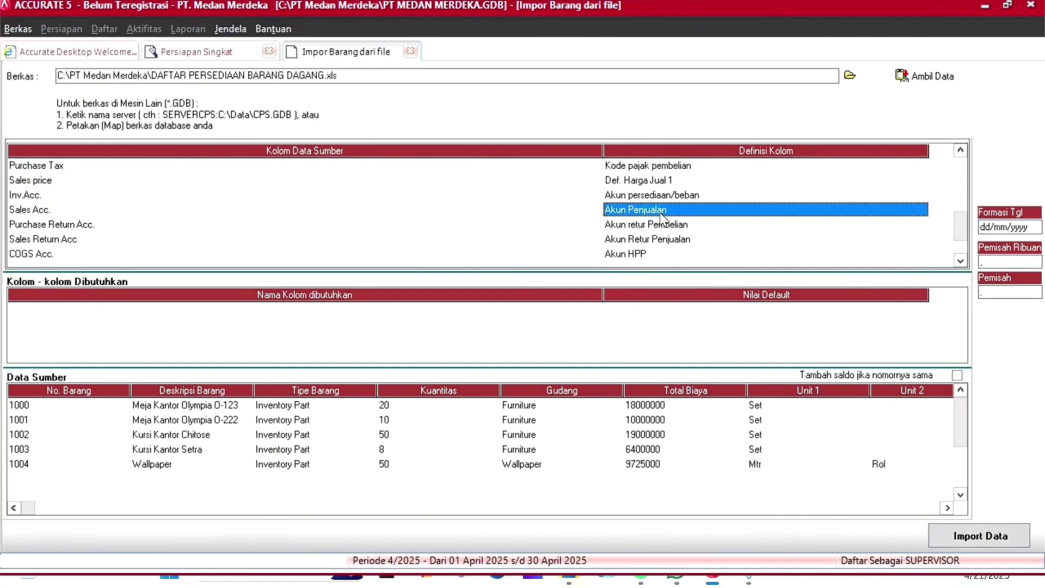
click(727, 247)
click(787, 509)
click(787, 509)
click(787, 509)
click(326, 509)
click(962, 539)
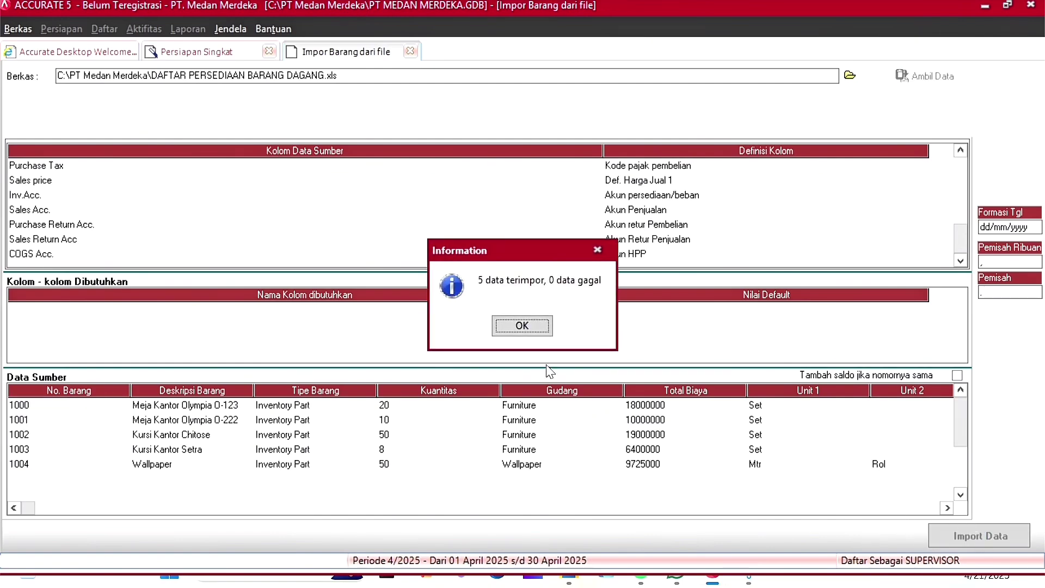
Step: Close the item import result and start importing fiscal fixed asset types from a file
click(523, 326)
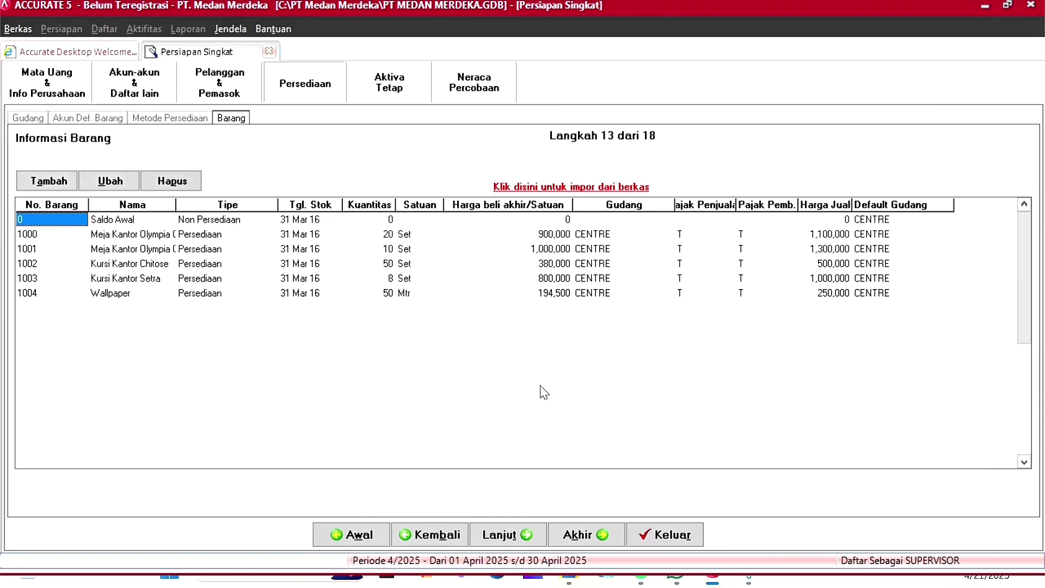
click(514, 537)
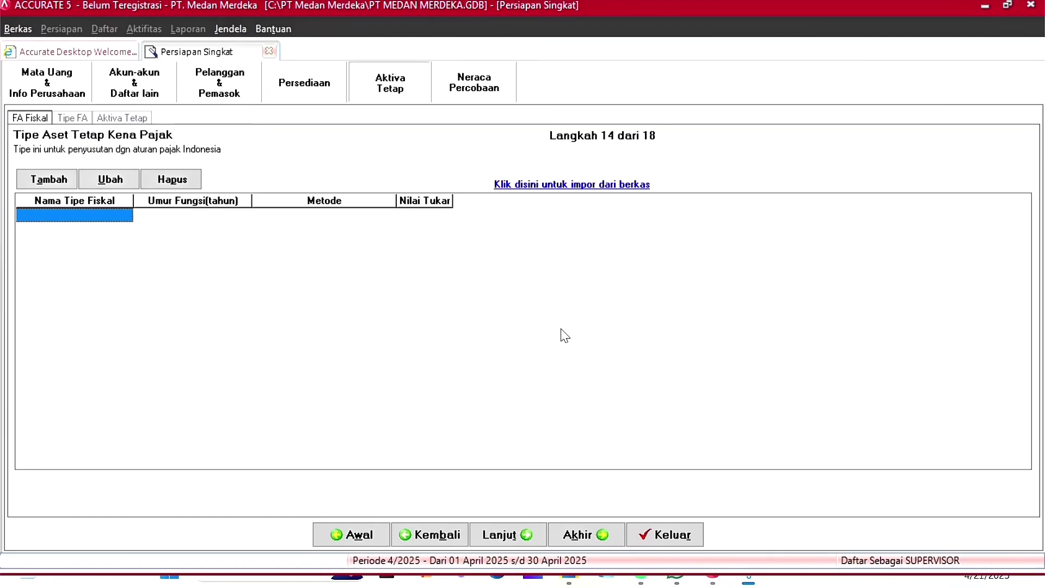
click(567, 187)
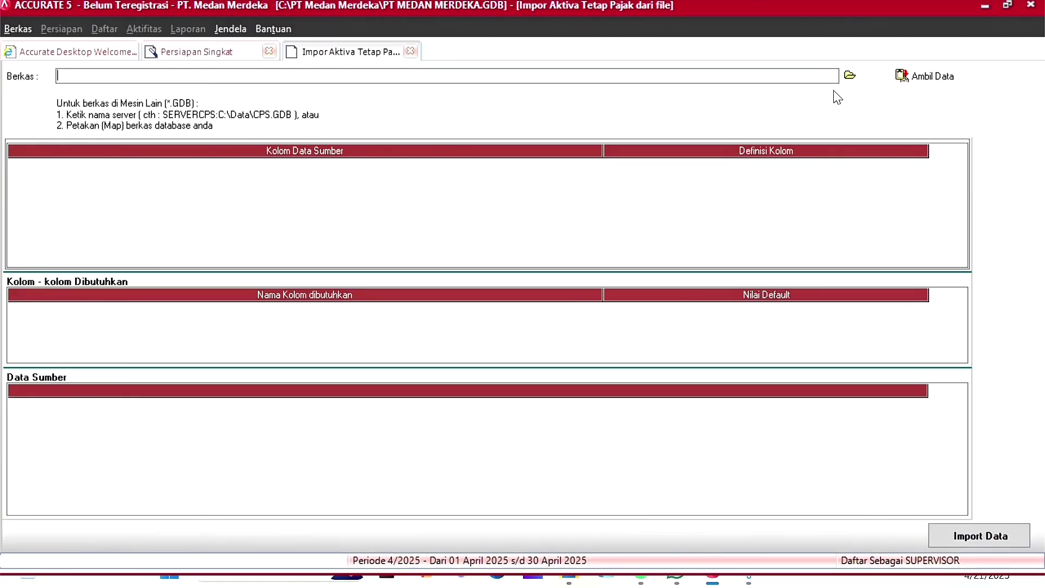
Step: Choose the Excel file Fical Fixed Assets Type.xls as source and load its rows
click(848, 76)
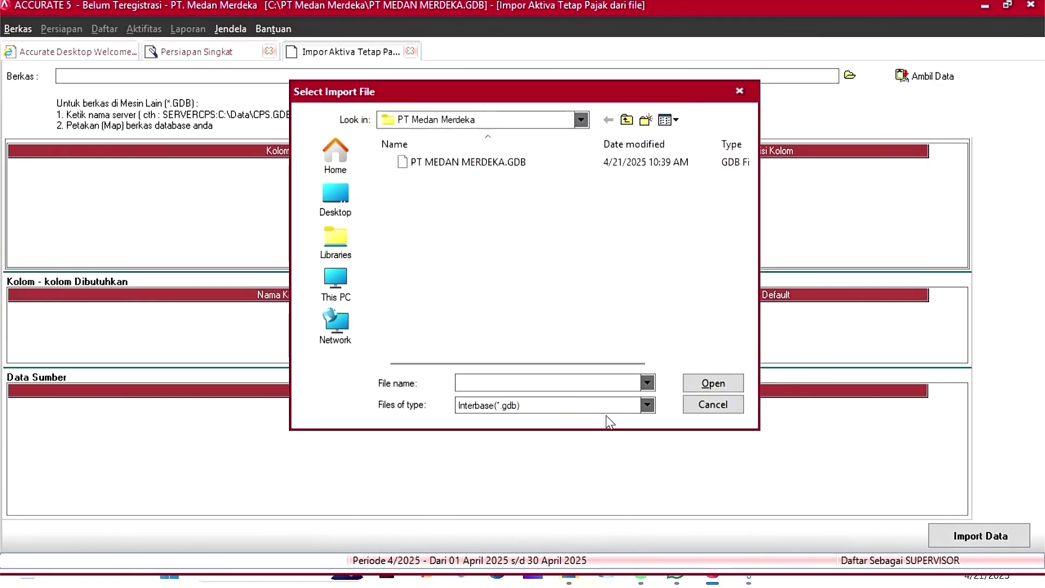
click(594, 407)
click(526, 430)
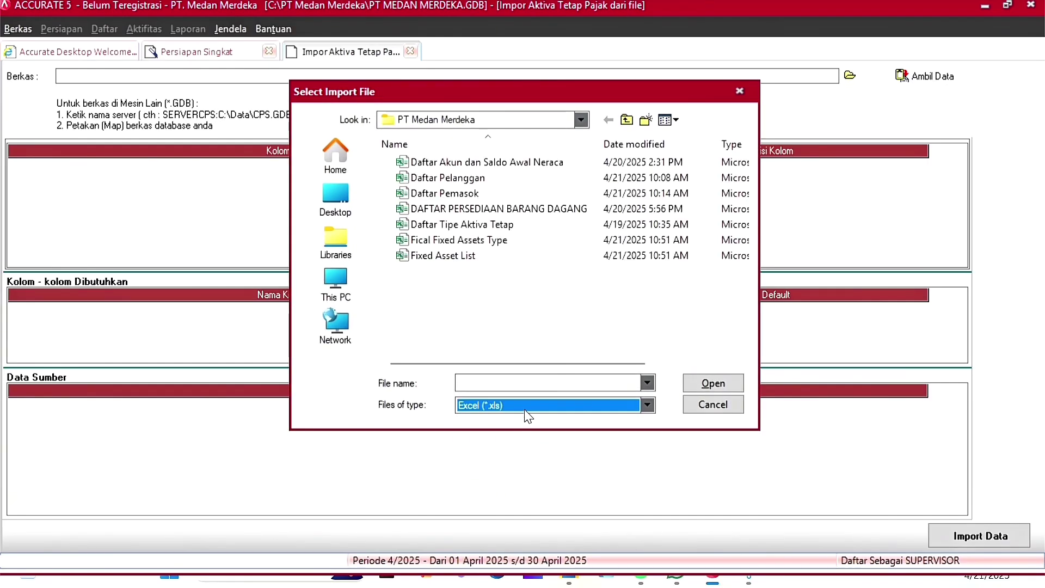
click(452, 241)
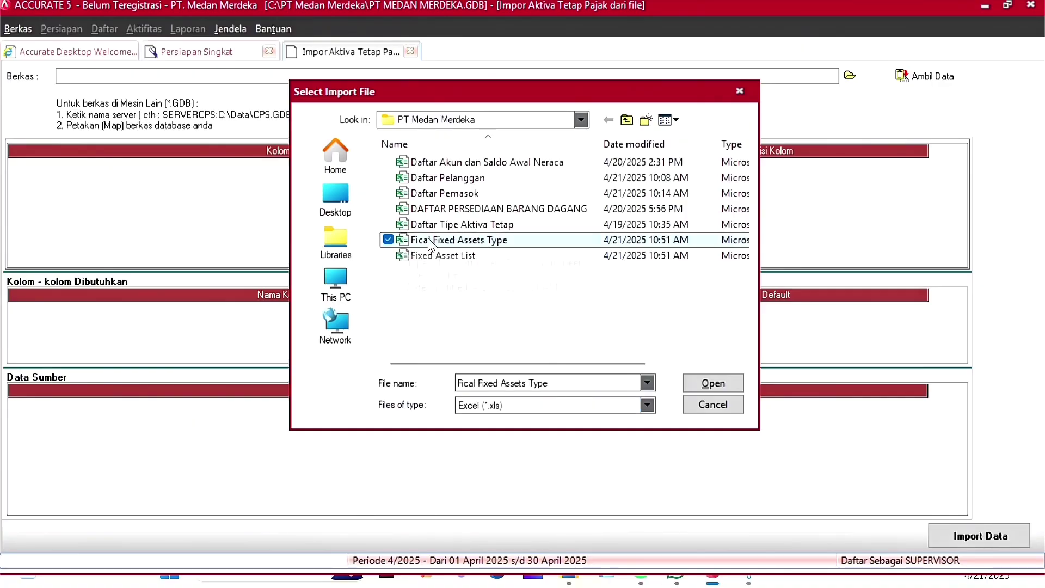
click(700, 386)
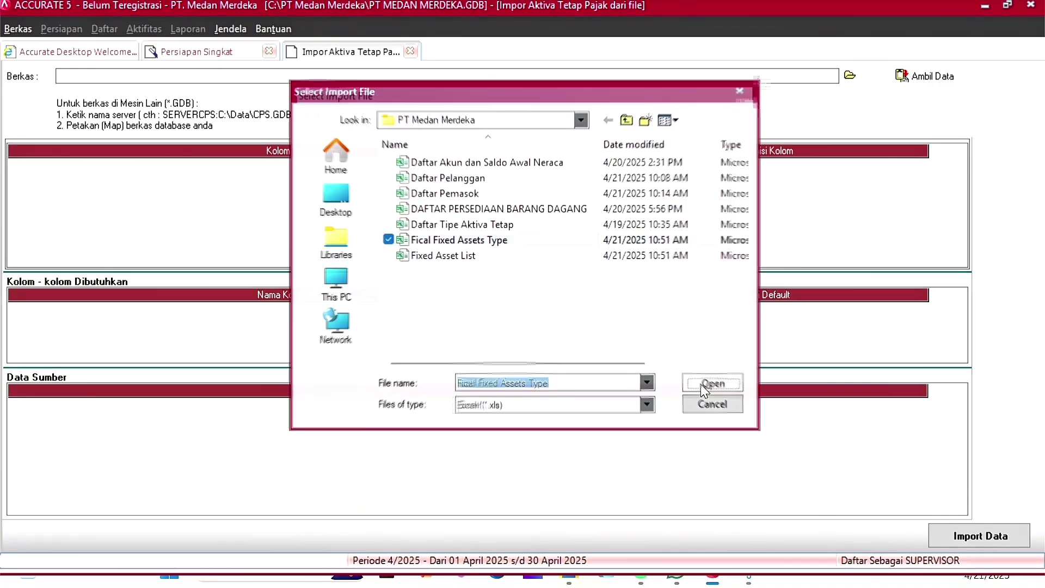
click(941, 86)
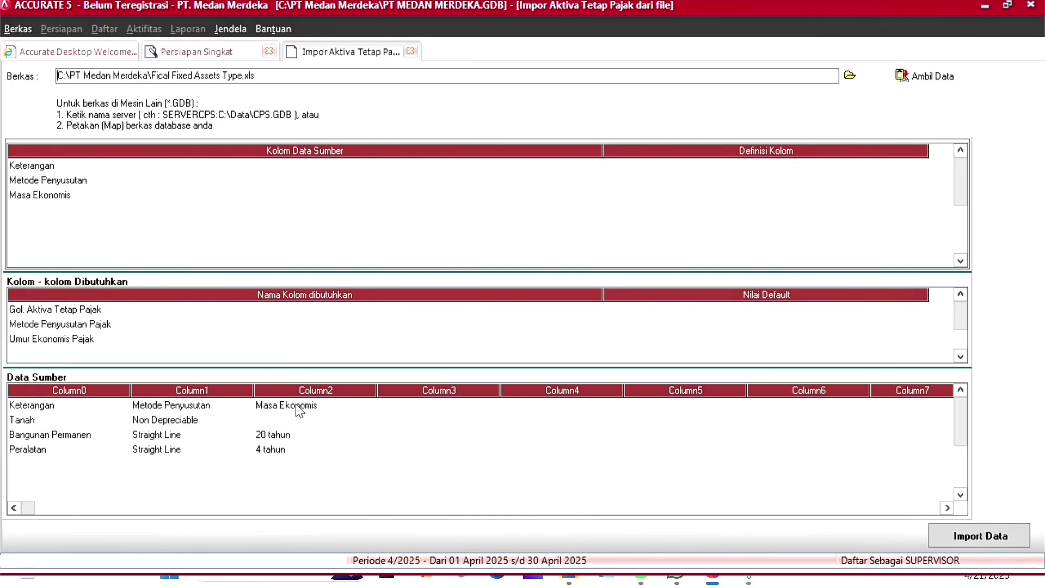
Step: Delete the empty row and the Keterangan header row from the source data
right_click(101, 468)
click(156, 499)
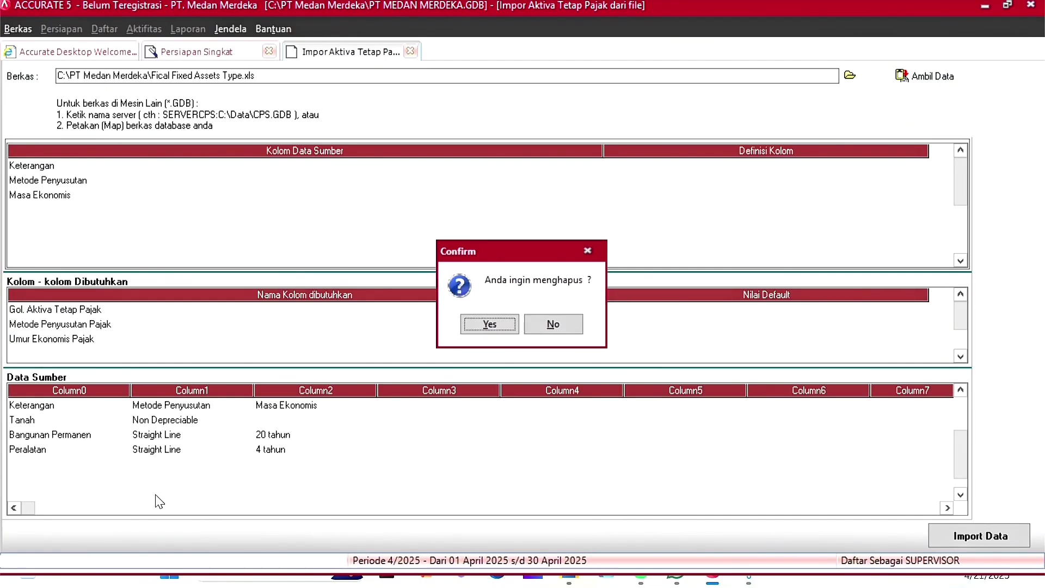
click(494, 325)
right_click(100, 468)
click(140, 499)
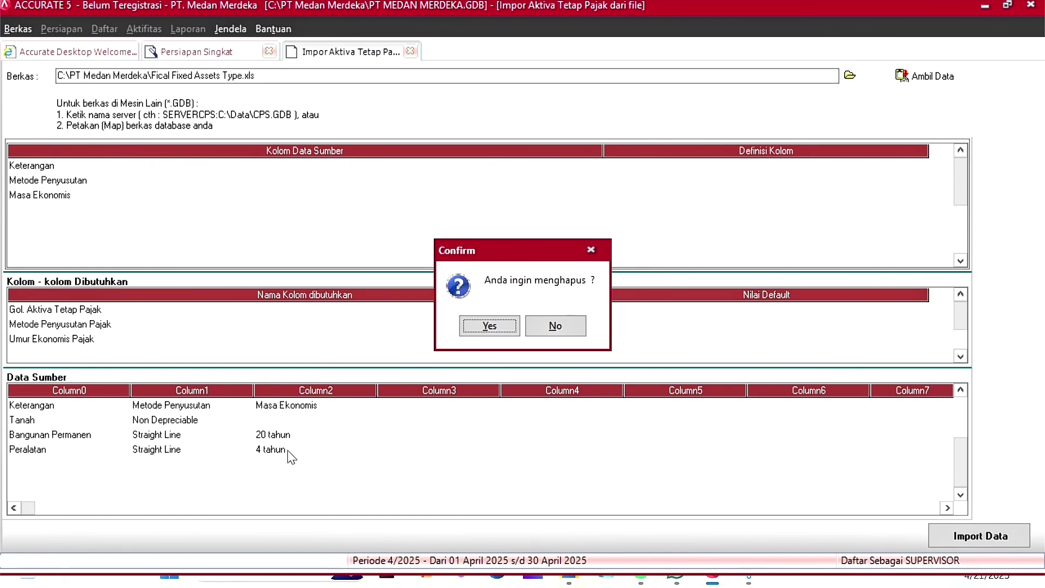
click(493, 324)
click(96, 410)
right_click(96, 409)
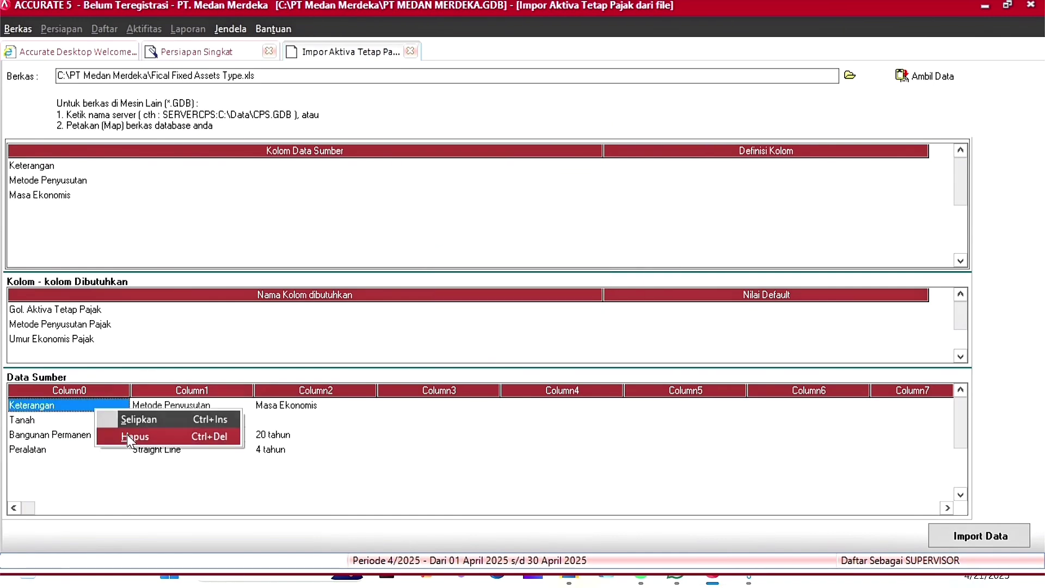
click(131, 437)
click(491, 327)
click(680, 166)
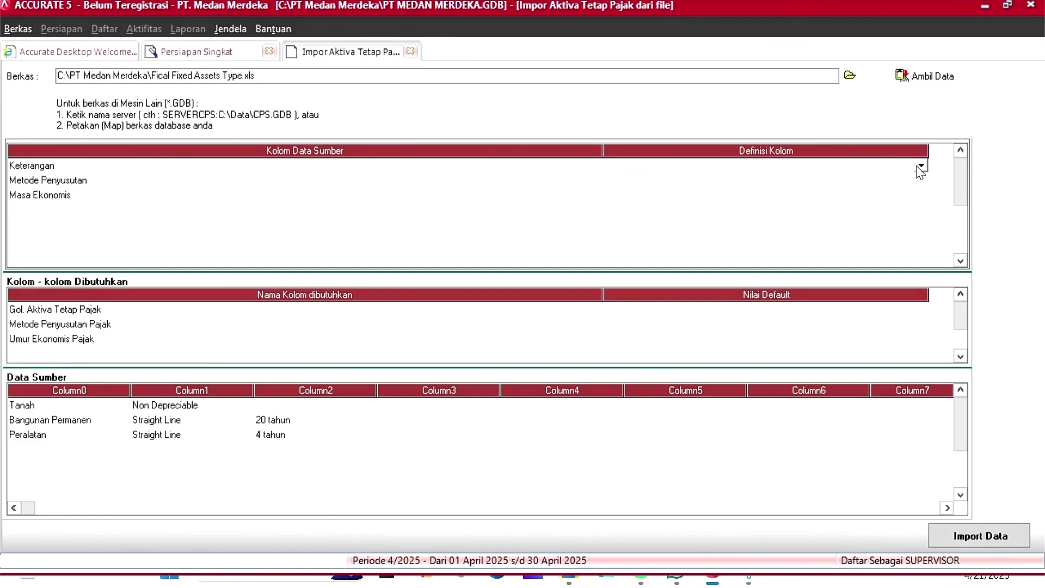
Step: Map Keterangan to Gol. Aktiva Tetap Pajak and Metode Penyusutan to Tidak terdepresiasi / Metode Garis Lurus values
click(921, 166)
click(673, 197)
click(691, 181)
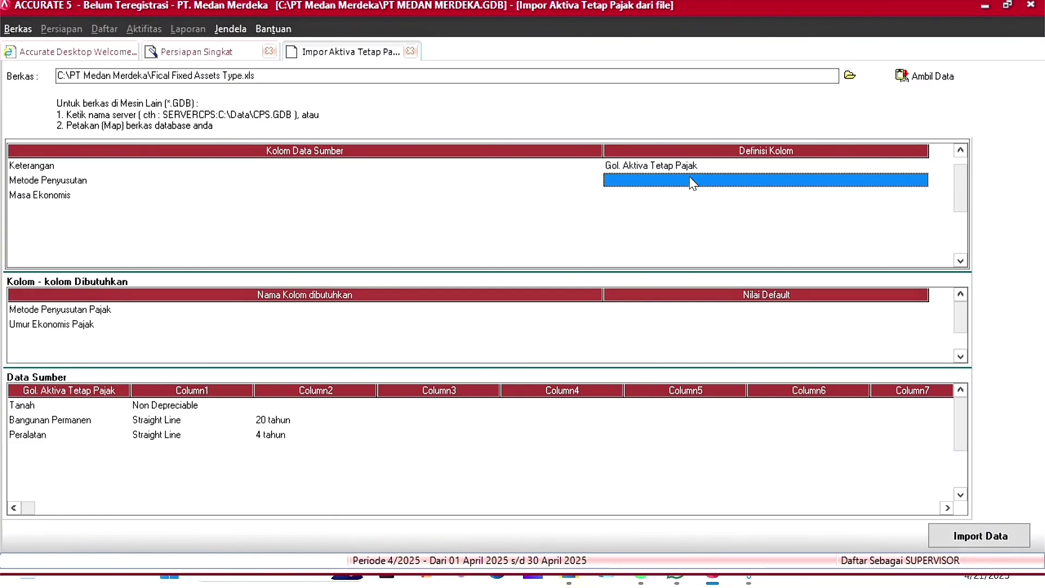
click(920, 179)
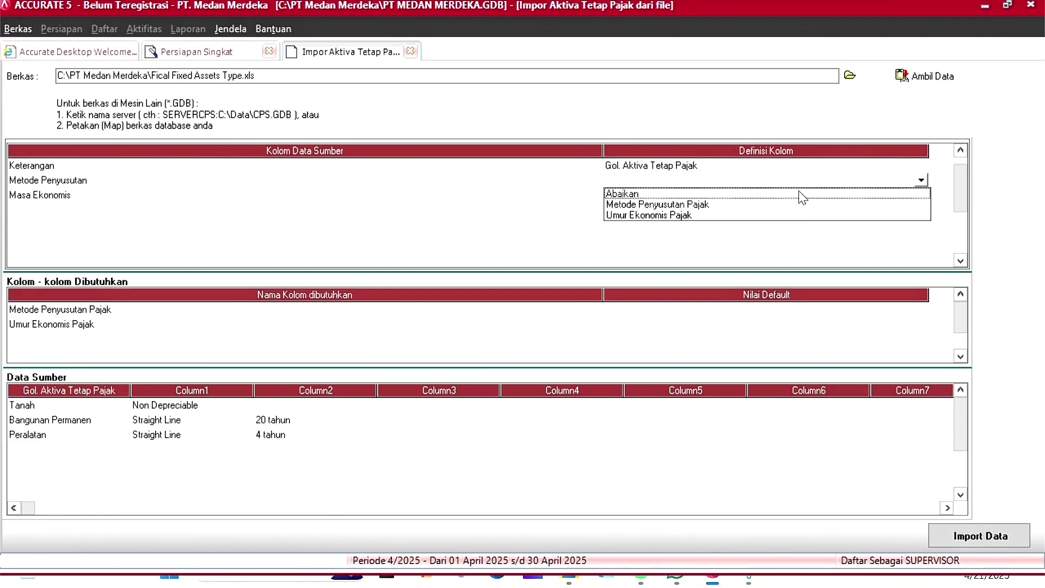
click(643, 205)
click(325, 46)
click(218, 57)
click(268, 60)
click(325, 59)
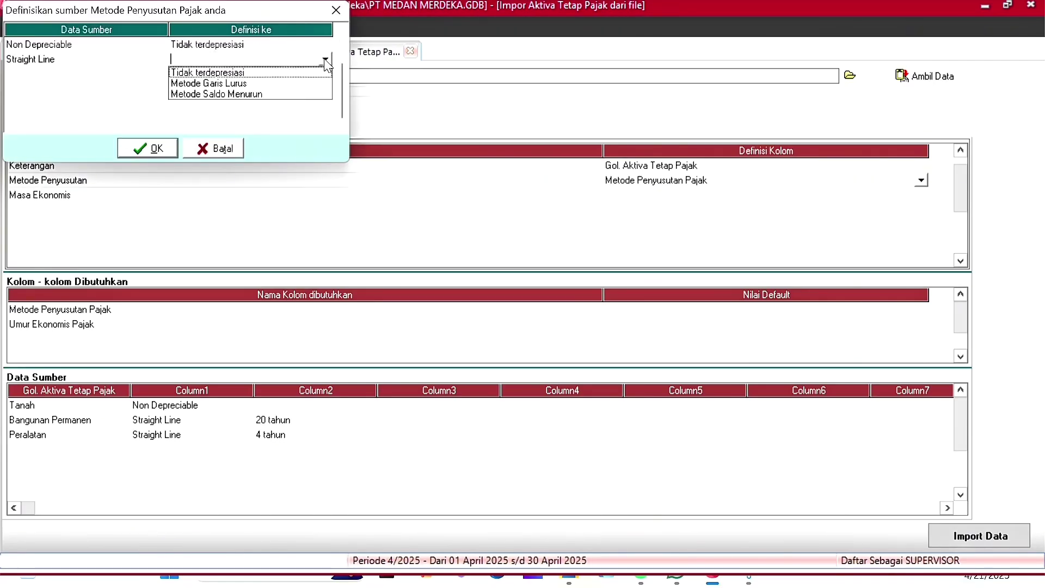
click(223, 84)
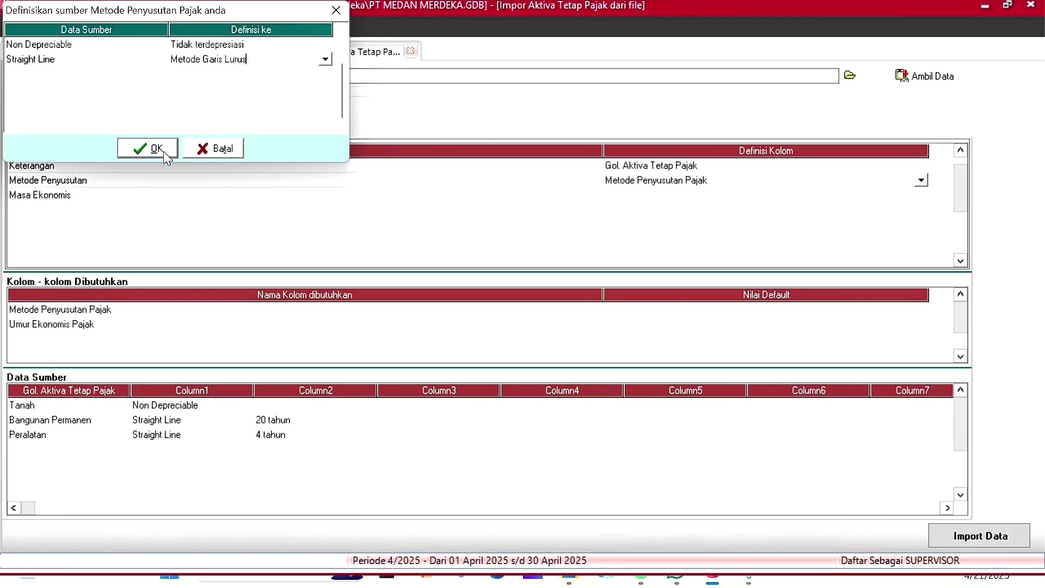
click(163, 149)
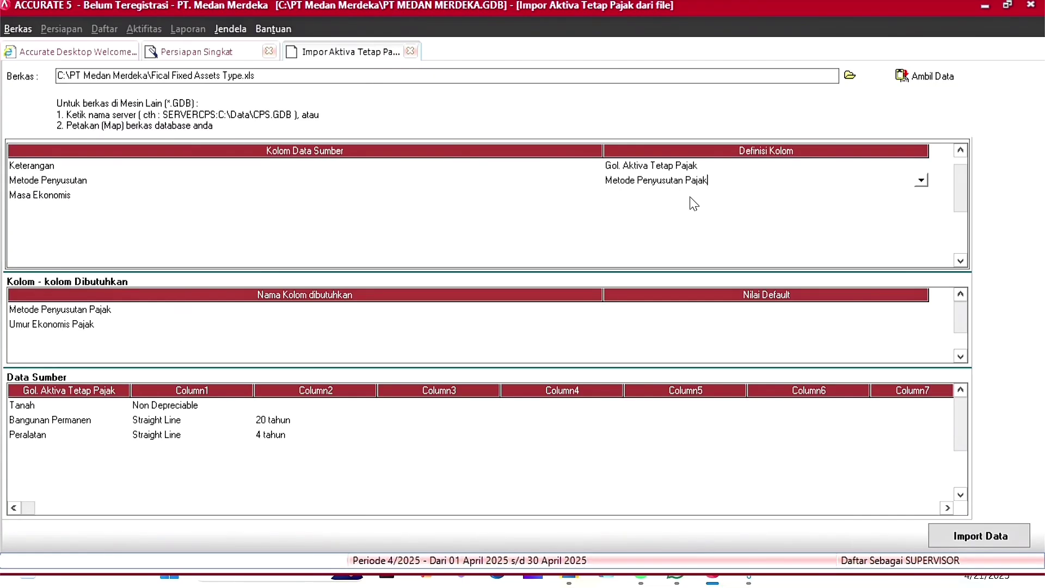
Step: Map Masa Ekonomis to Umur Ekonomis Pajak and import the three fiscal asset types
click(745, 194)
click(921, 195)
click(686, 221)
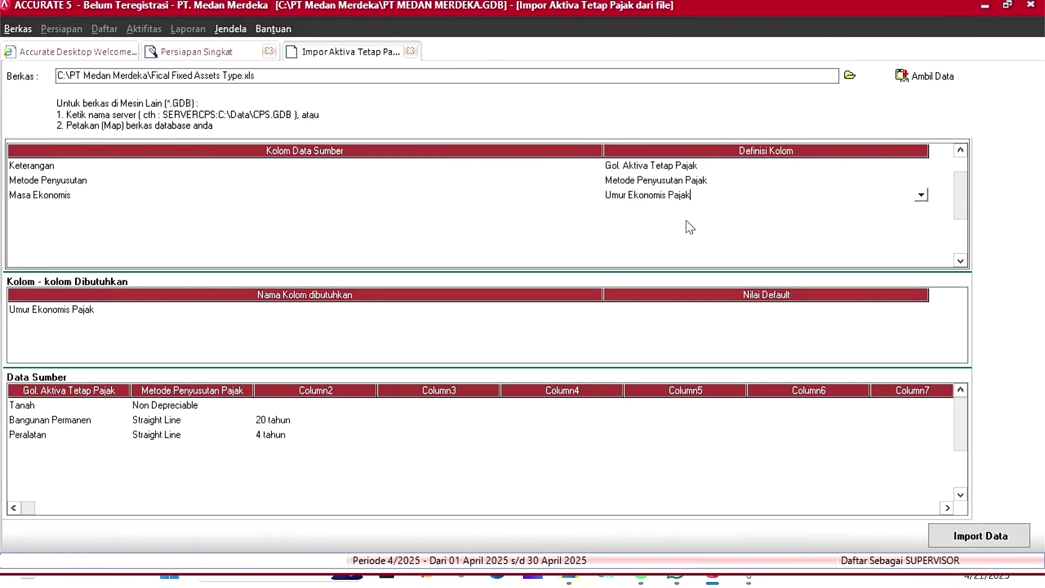
click(743, 228)
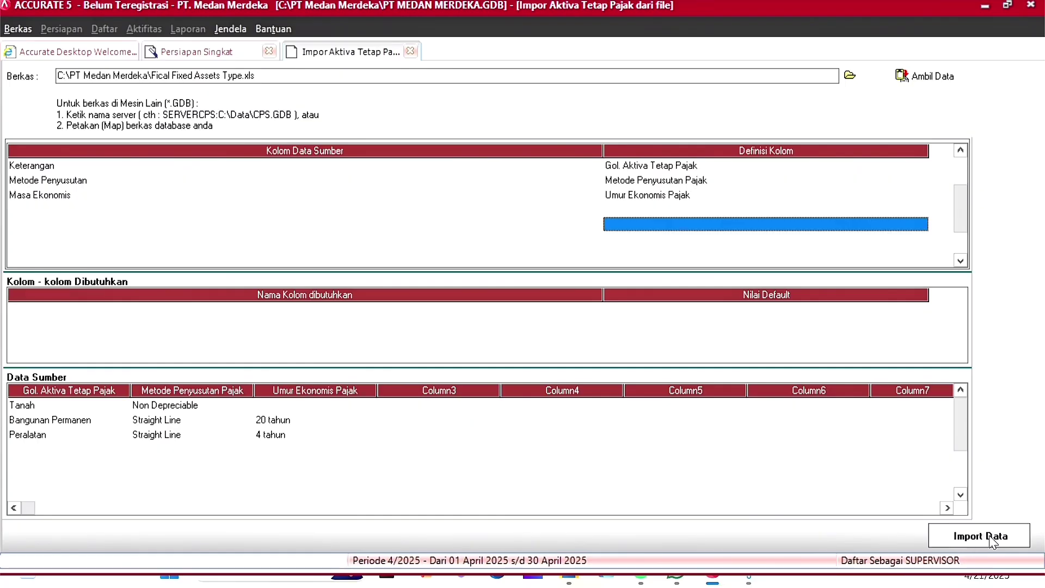
click(1014, 541)
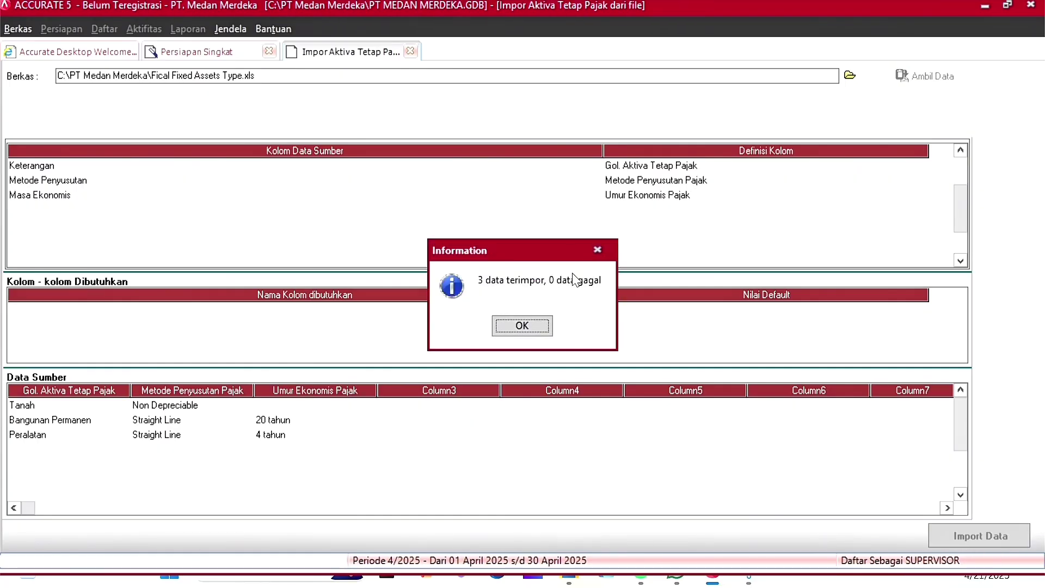
Step: Dismiss the import result and start importing fixed asset types from a file
click(526, 325)
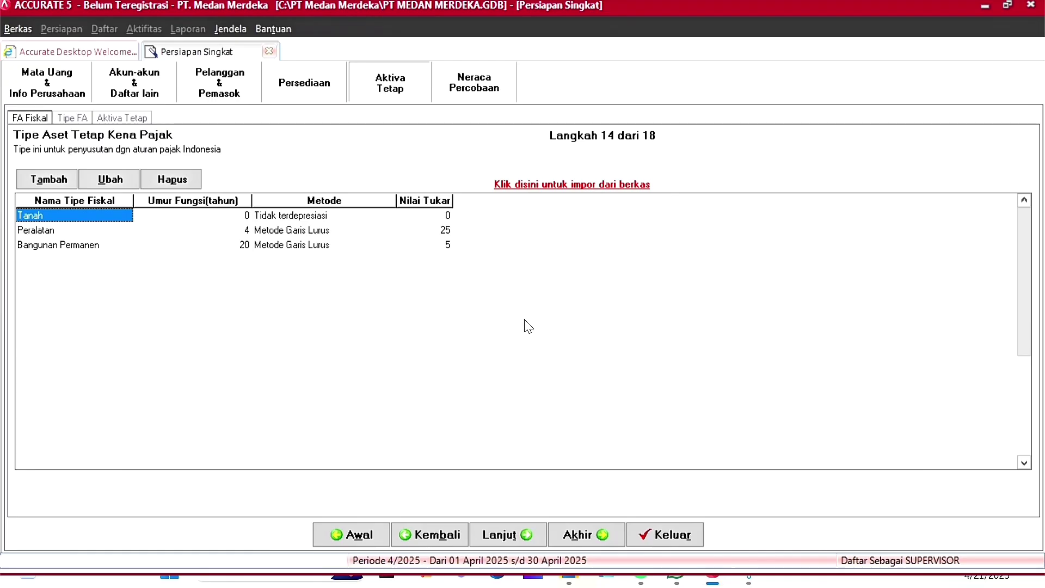
click(495, 532)
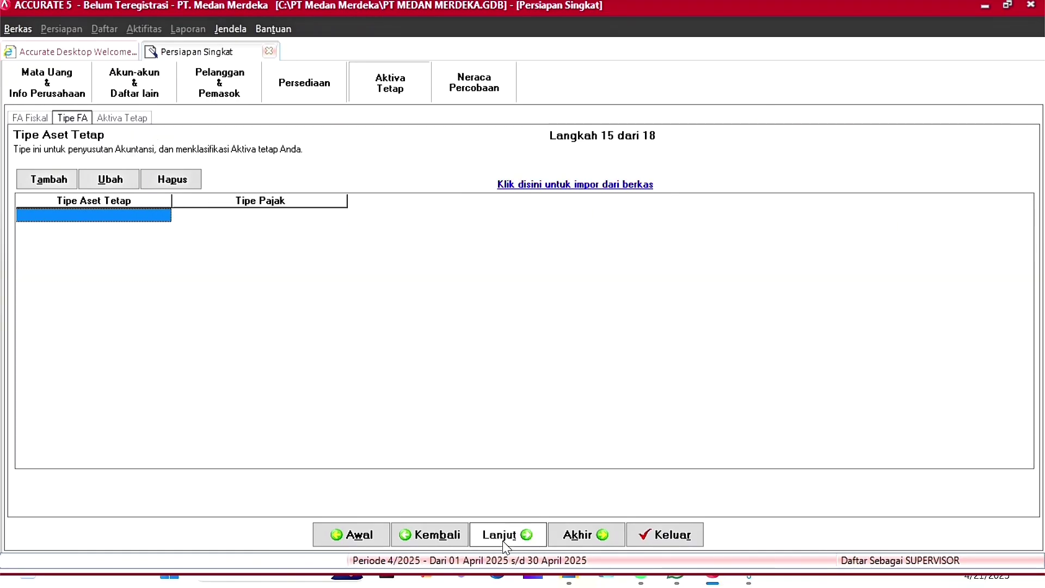
click(591, 186)
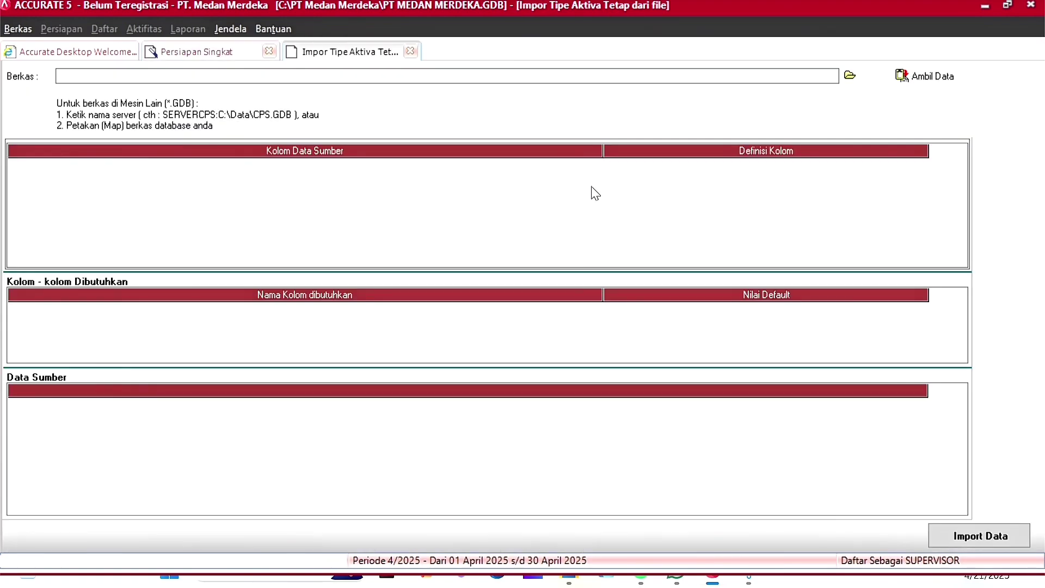
Step: Select Daftar Tipe Aktiva Tetap.xls, filtered to Excel (*.xls), as the import source
click(857, 81)
click(590, 405)
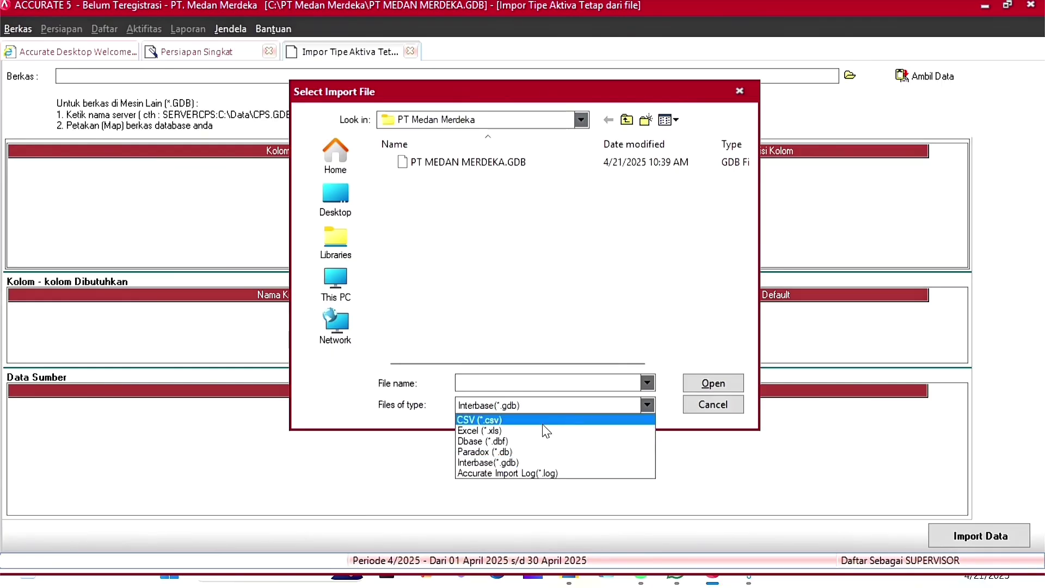
click(566, 431)
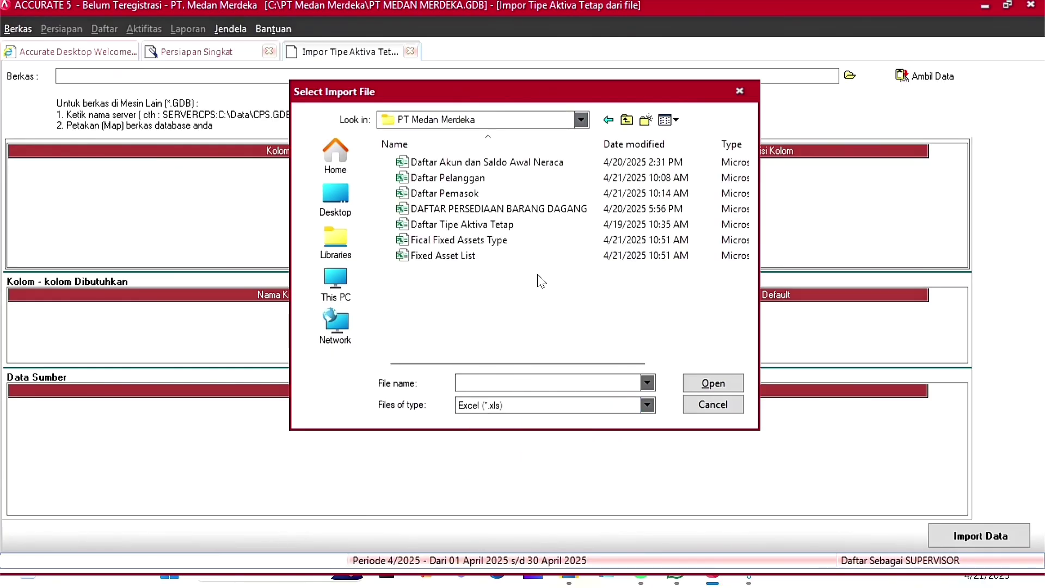
click(502, 233)
click(713, 383)
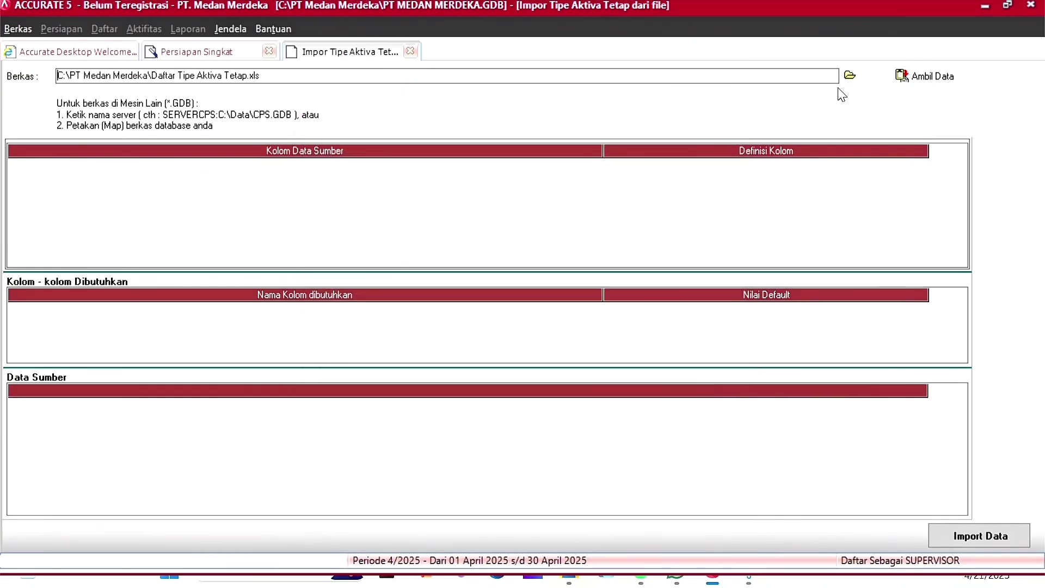
Step: Load the spreadsheet data and delete its Tipe Aktiva Tetap header row
click(957, 77)
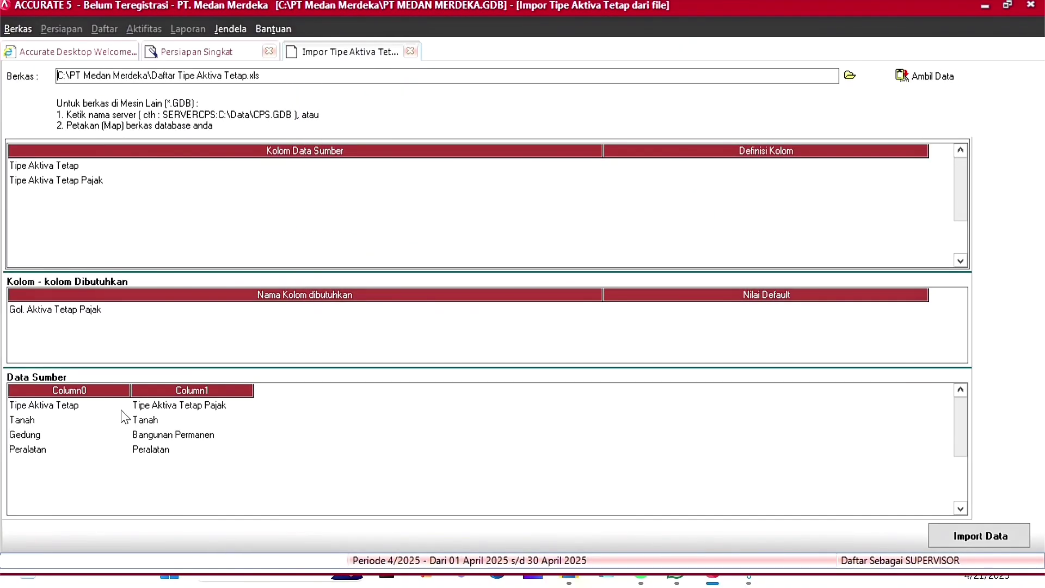
click(98, 411)
right_click(96, 406)
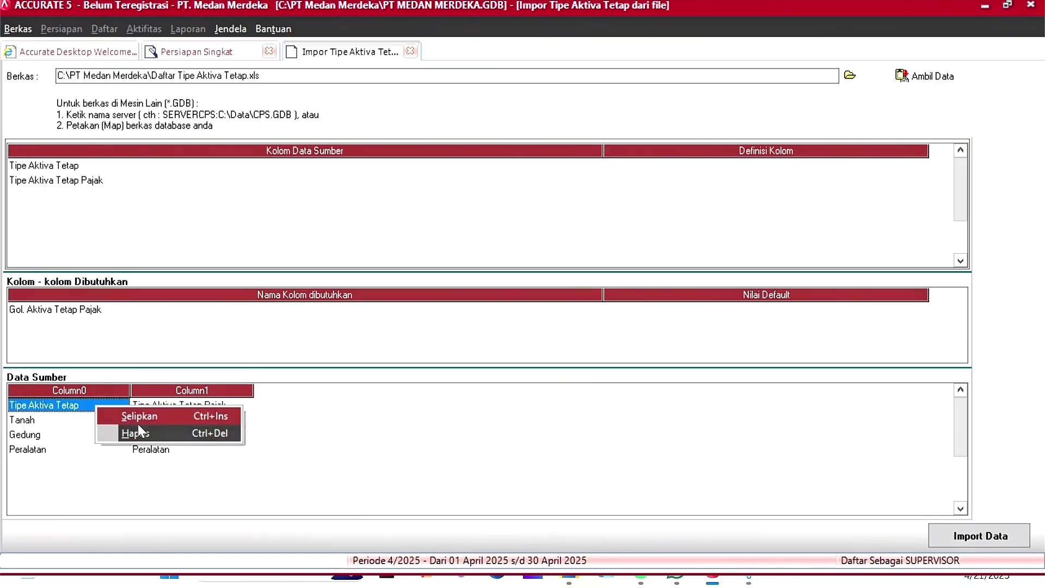
click(208, 433)
click(489, 327)
Step: Map the two source columns to Tipe Aktiva Tetap and Gol. Aktiva Tetap Pajak
click(910, 165)
click(921, 165)
click(669, 189)
click(776, 181)
click(921, 181)
click(685, 207)
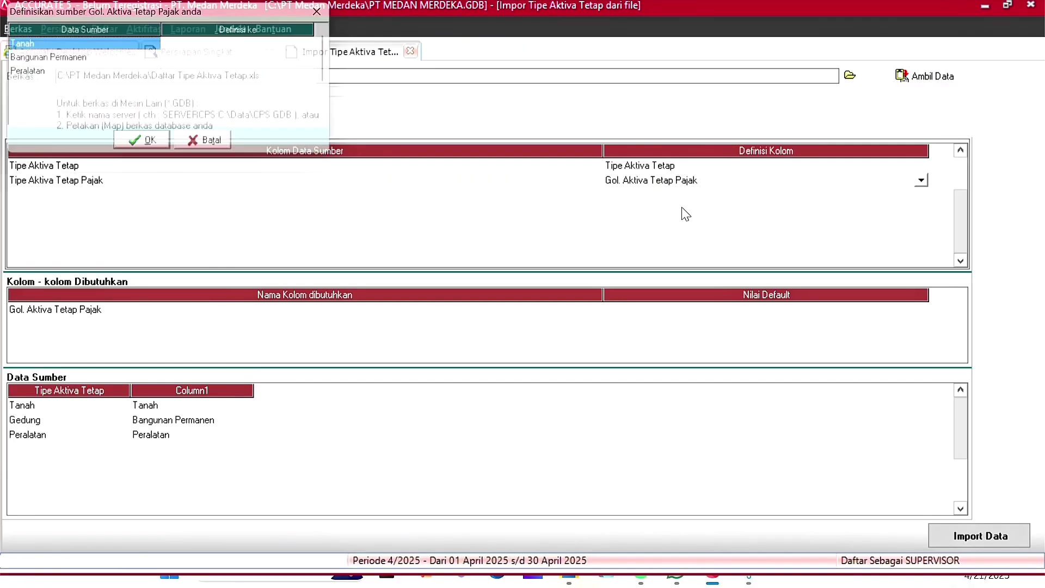
Step: Assign tax classes to the values Tanah, Bangunan Permanen and Peralatan
click(234, 45)
click(321, 44)
click(275, 58)
click(279, 65)
click(310, 60)
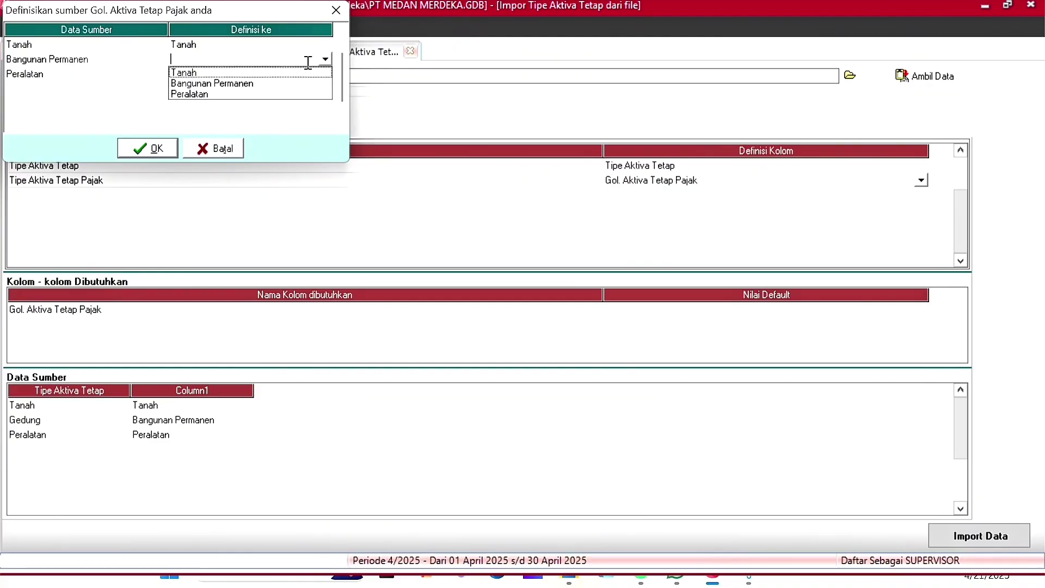
click(279, 84)
click(265, 74)
click(325, 72)
click(218, 109)
click(147, 148)
Step: Import the three fixed asset types and advance to the fixed asset list step
click(977, 530)
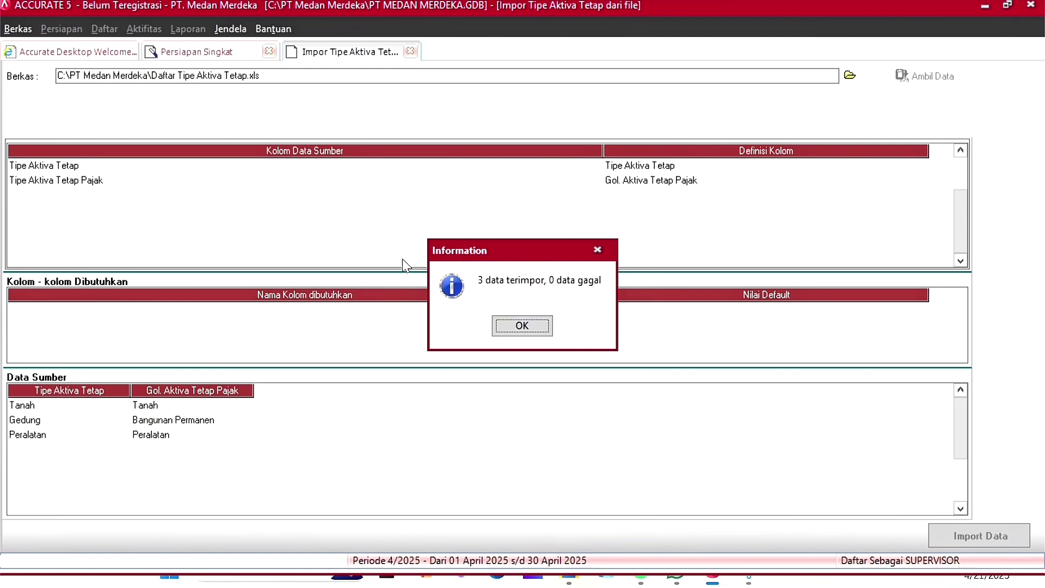
click(522, 326)
click(512, 534)
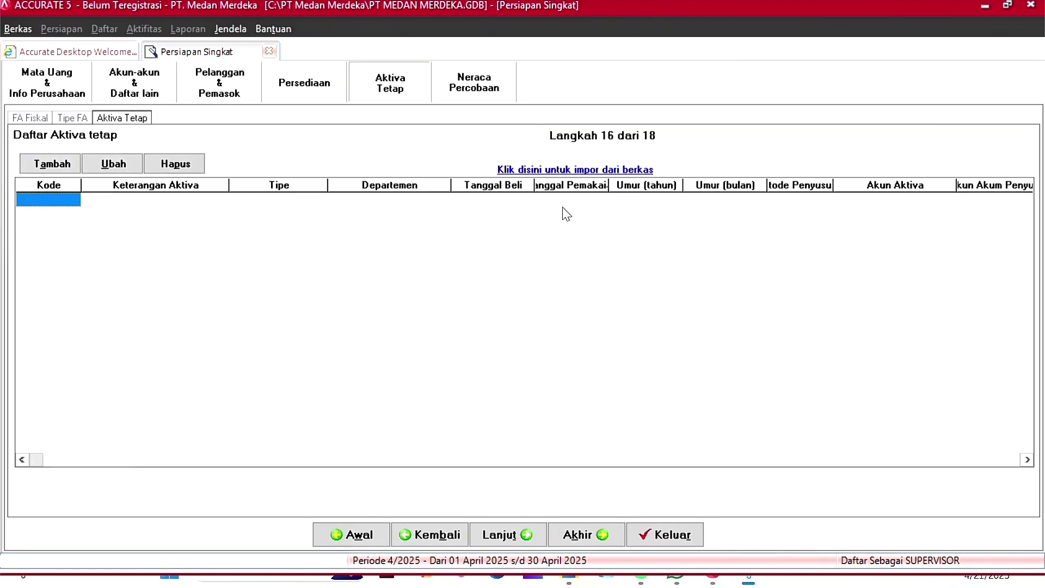
Step: Choose the Excel file Fixed Asset List.xls as the fixed asset import source
click(595, 179)
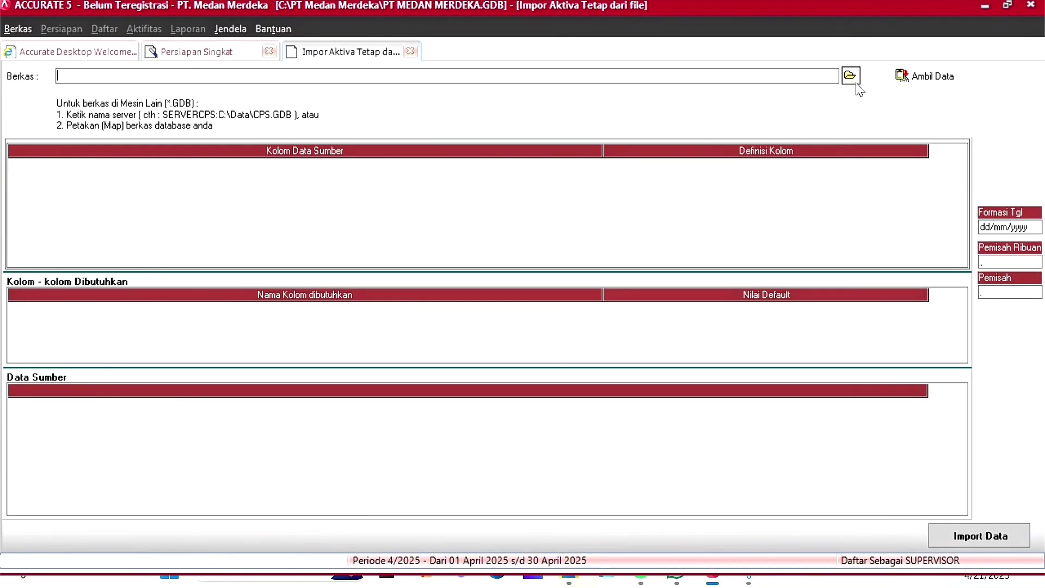
click(852, 79)
click(623, 408)
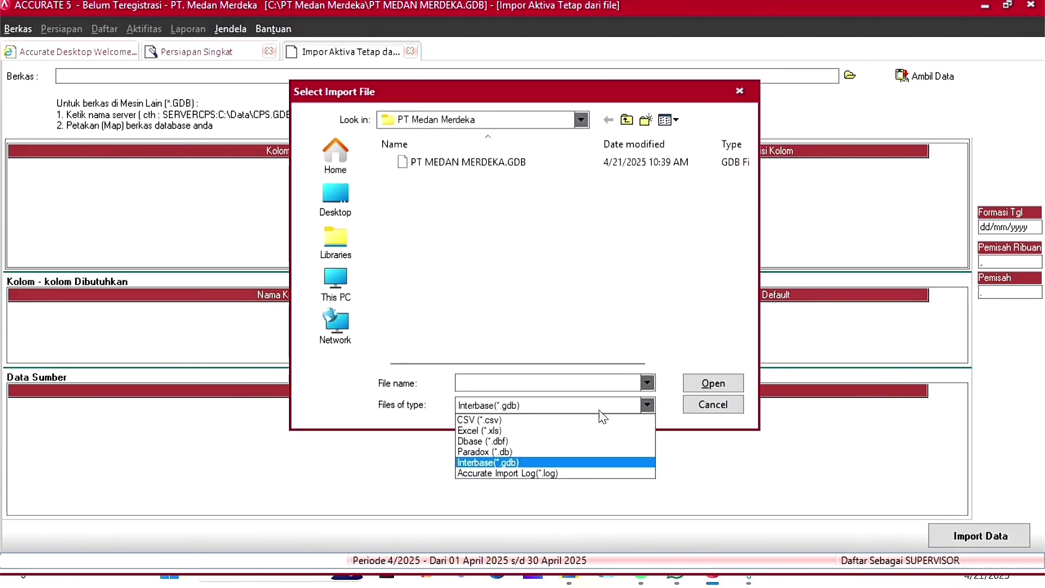
click(507, 430)
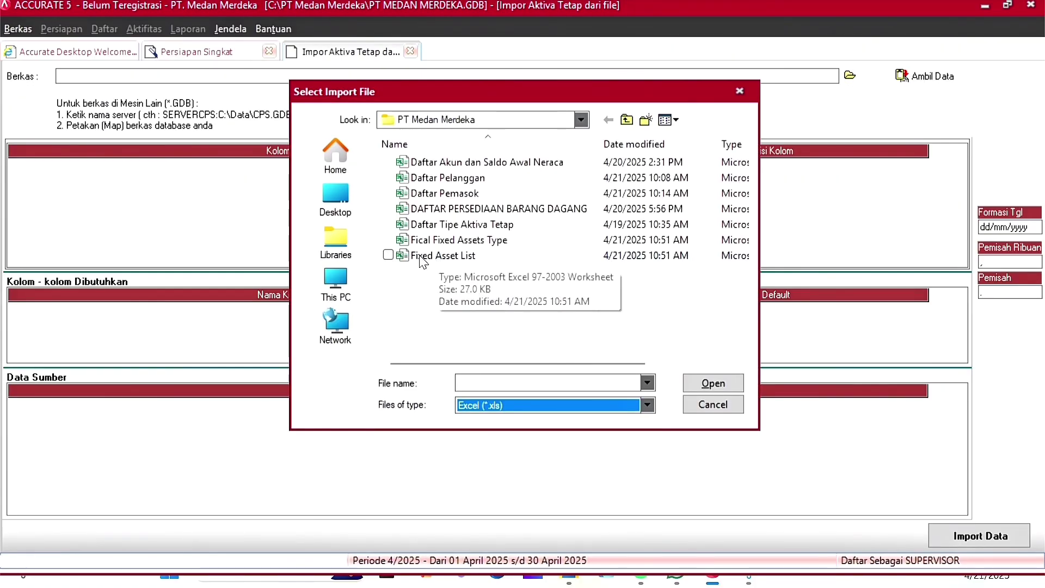
click(471, 260)
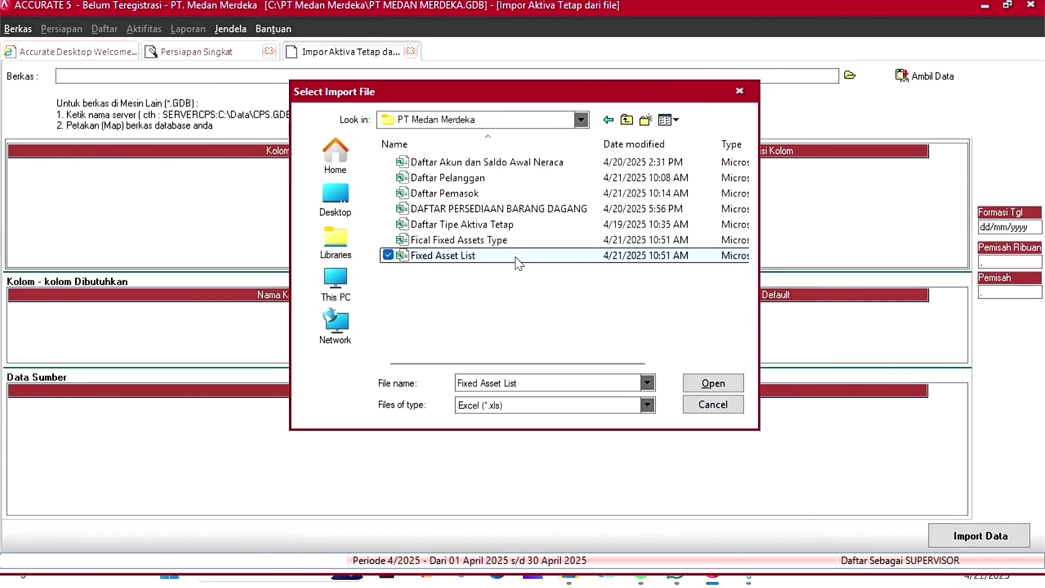
click(710, 384)
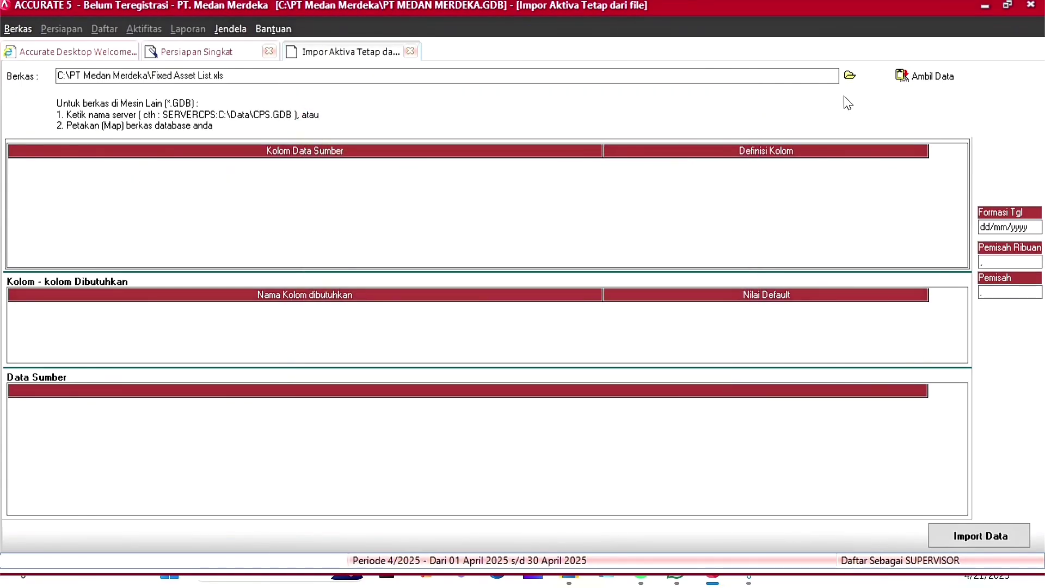
click(924, 77)
Step: Delete the Asset Code header row from the loaded source data
click(22, 405)
click(55, 449)
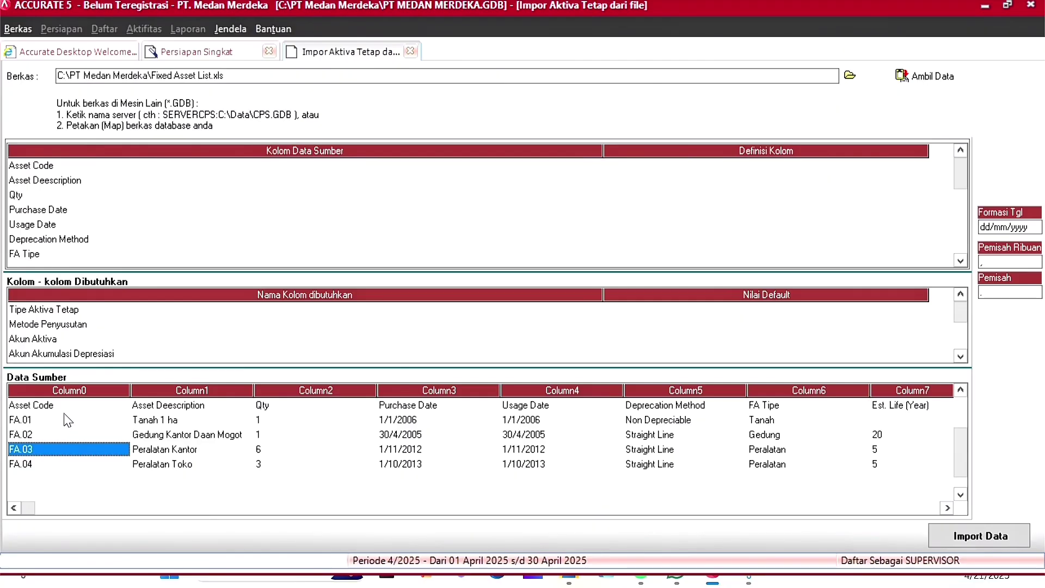
right_click(79, 405)
click(135, 429)
click(489, 327)
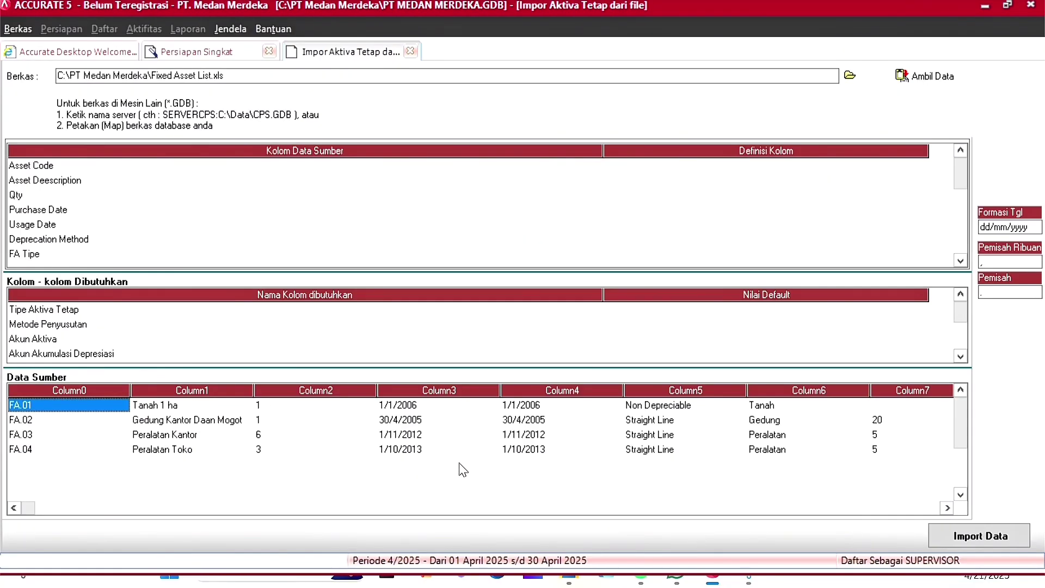
Step: Map Asset Code, Asset Description and Qty to Kode Aktiva, Keterangan Aktiva and Kuantitas
click(762, 165)
click(662, 189)
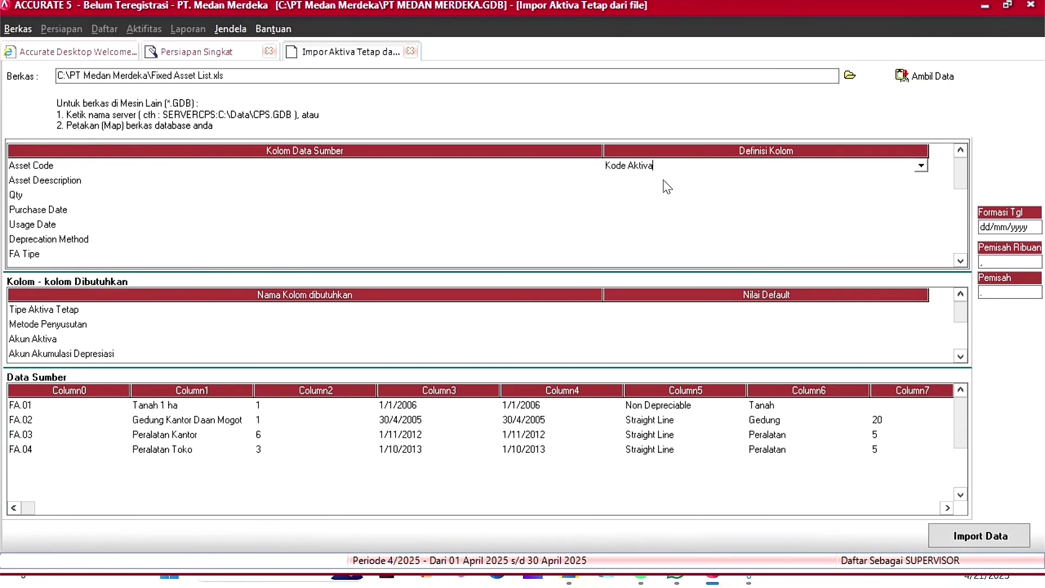
click(868, 180)
click(658, 217)
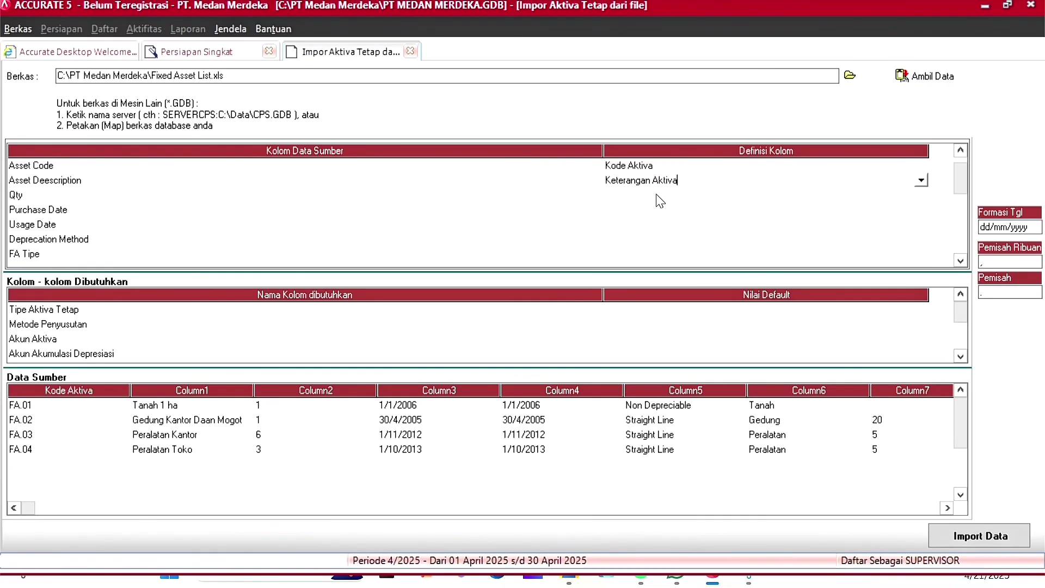
click(661, 194)
click(920, 195)
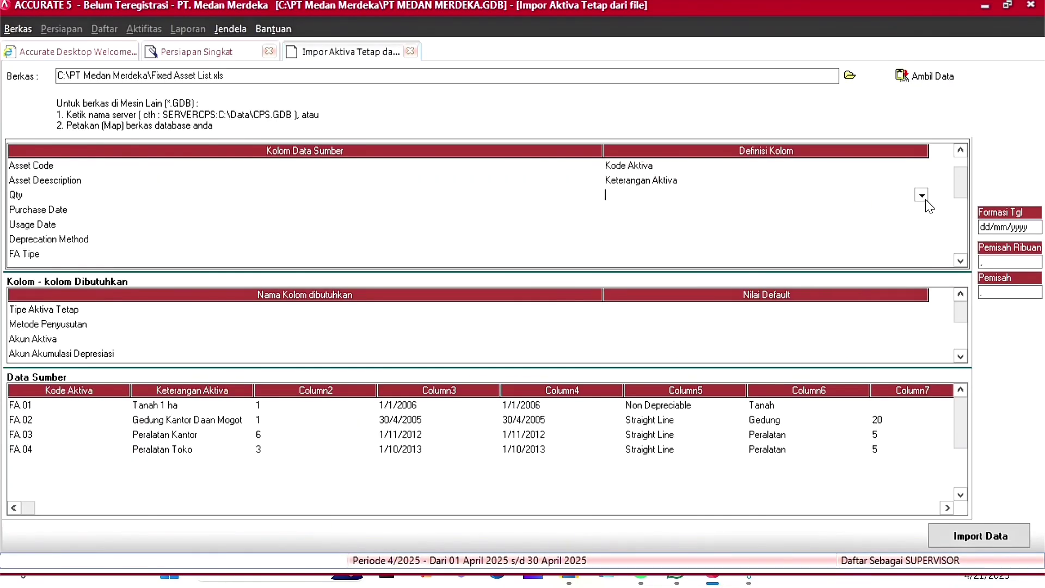
scroll(829, 234, down, 5)
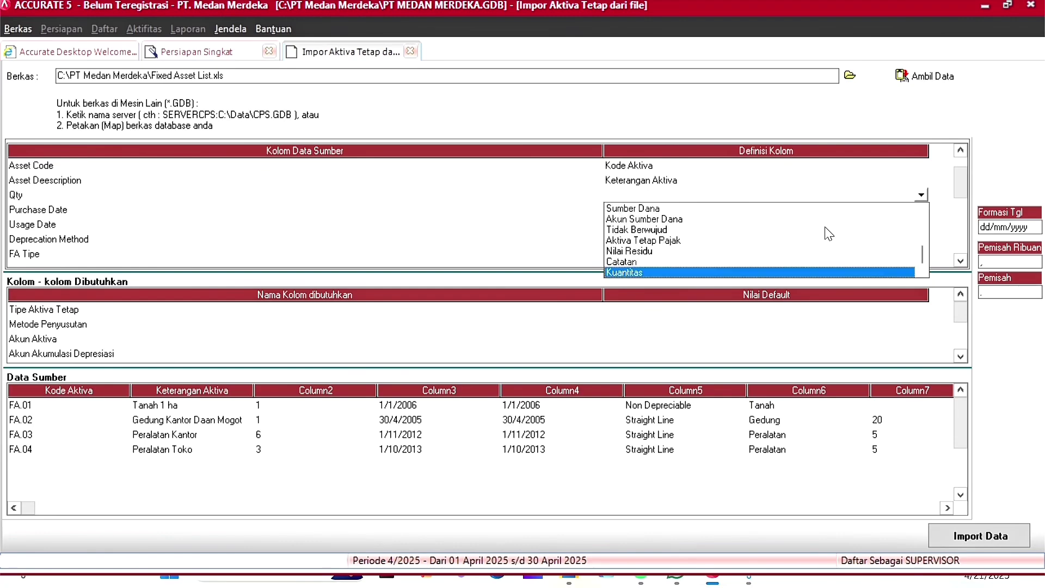
key(Return)
Step: Map usage and purchase dates and Deprecation Method, with Straight Line as Metode Garis Lurus
key(Return)
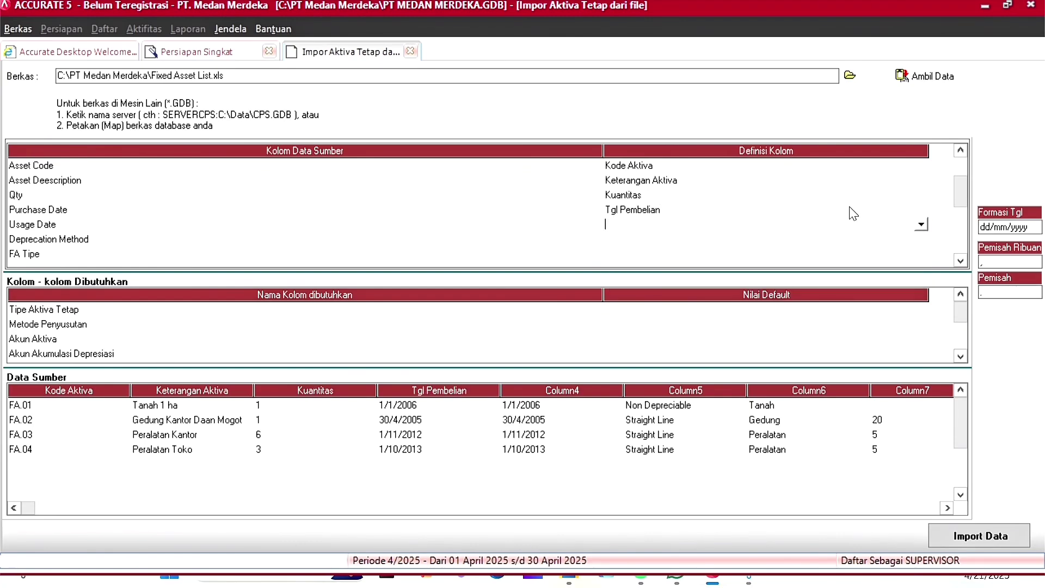
click(922, 224)
click(653, 259)
key(Return)
click(922, 238)
click(681, 292)
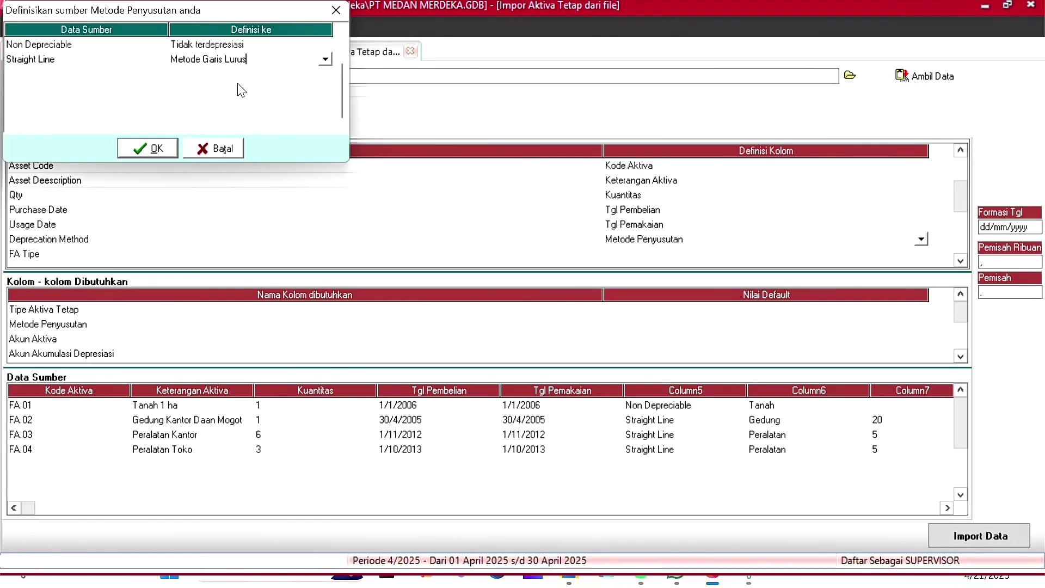
click(157, 148)
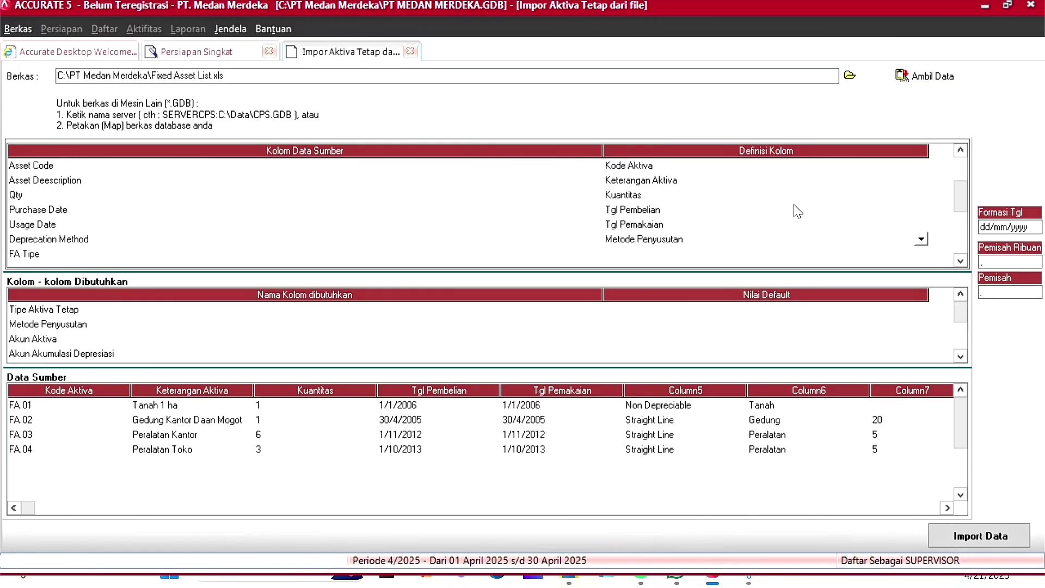
Step: Map FA Tipe to Tipe Aktiva Tetap, with the Gedung value defined as Gedung
scroll(852, 245, down, 6)
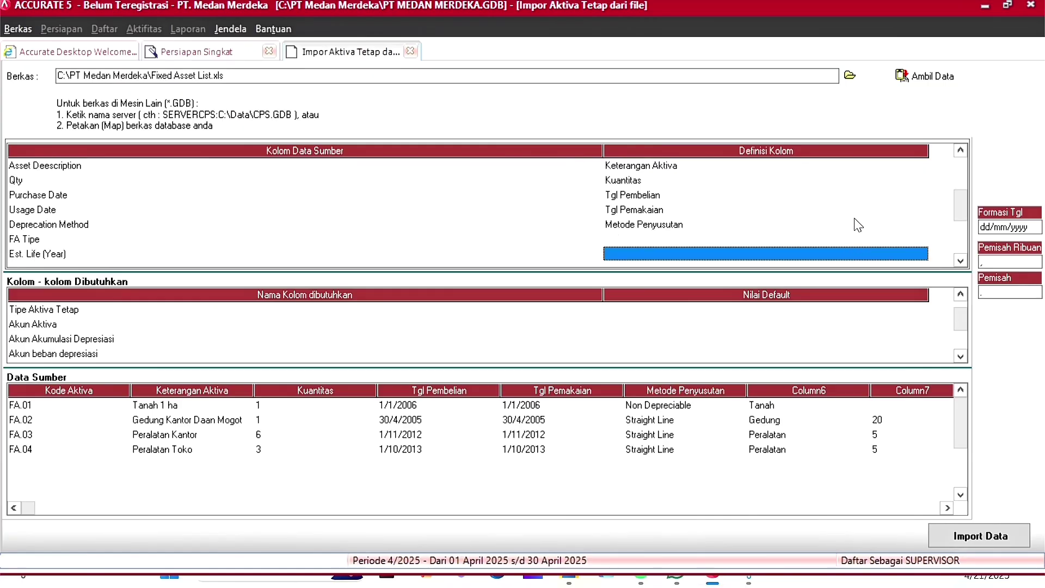
click(628, 182)
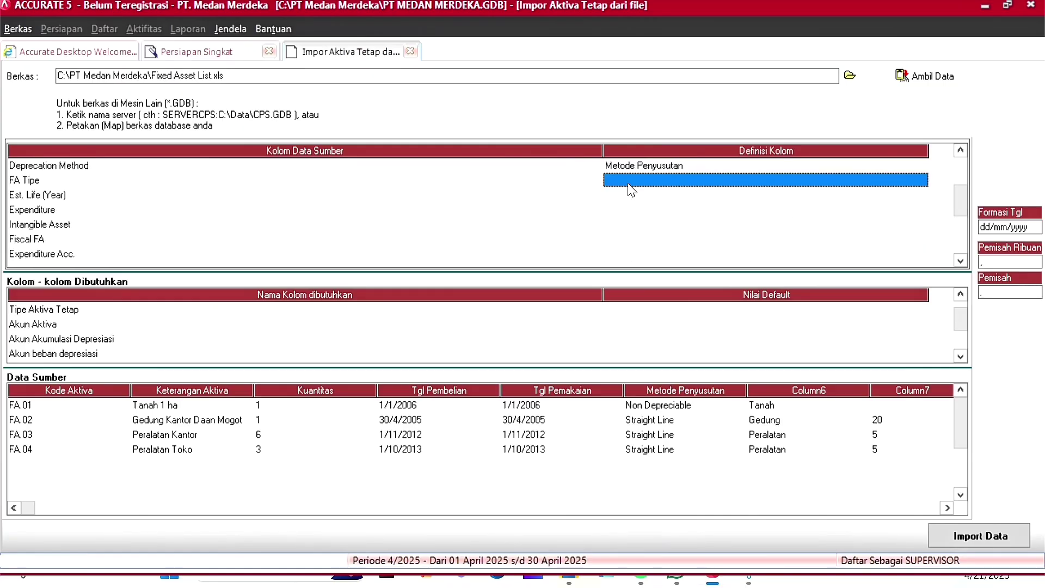
click(632, 185)
click(920, 180)
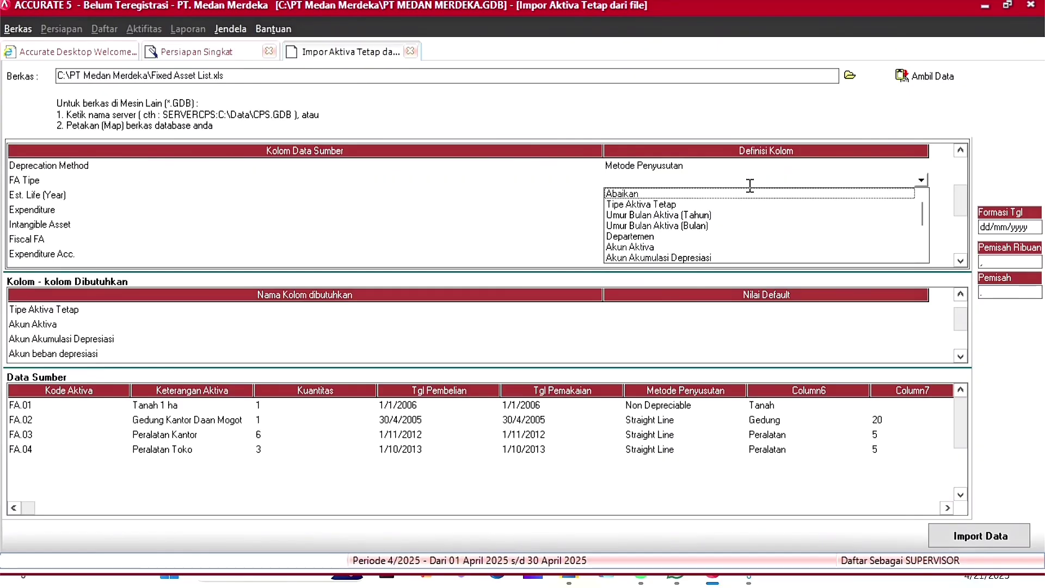
click(647, 206)
click(233, 61)
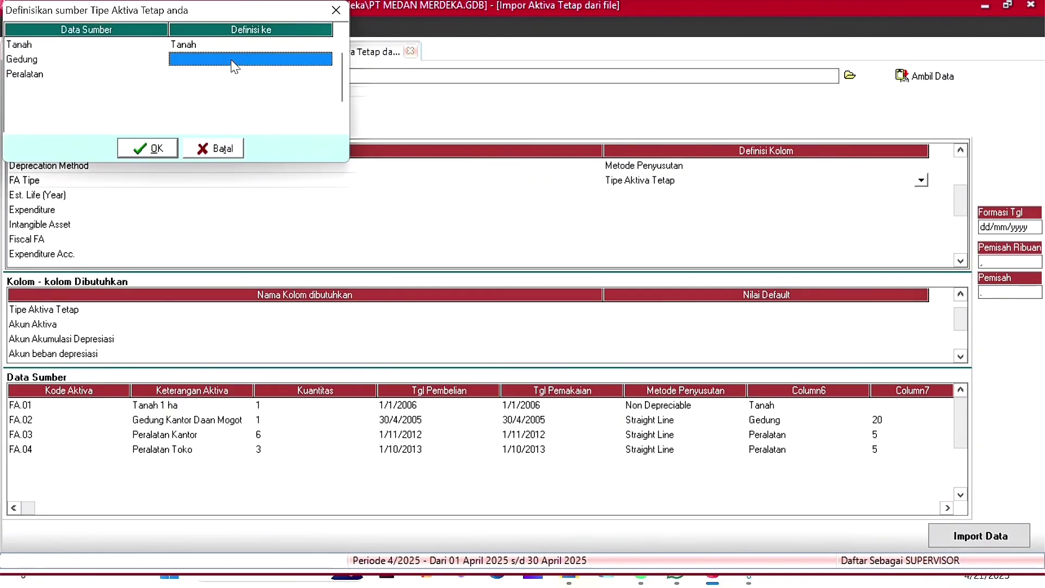
click(235, 61)
click(245, 84)
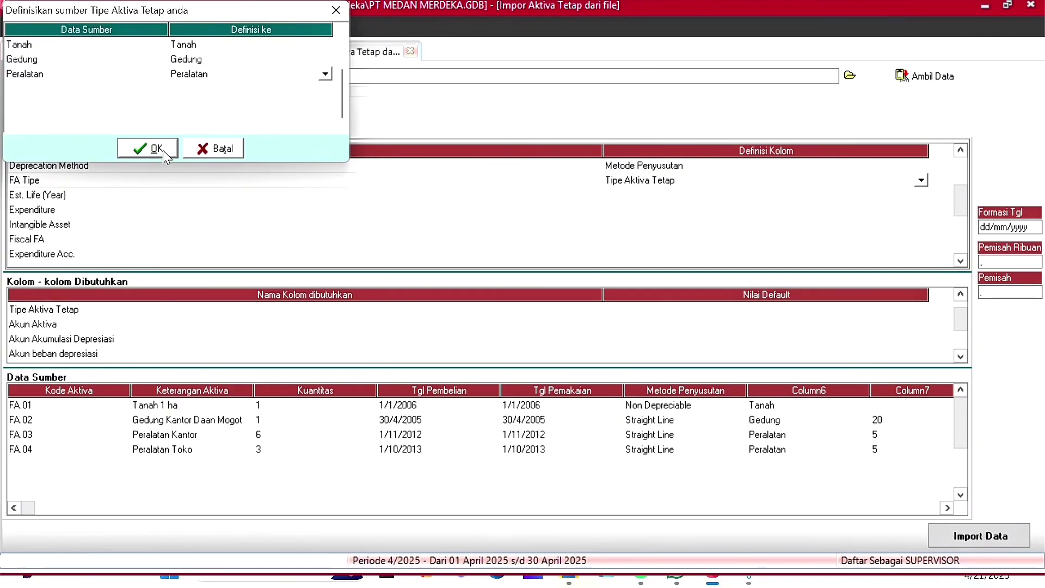
click(147, 149)
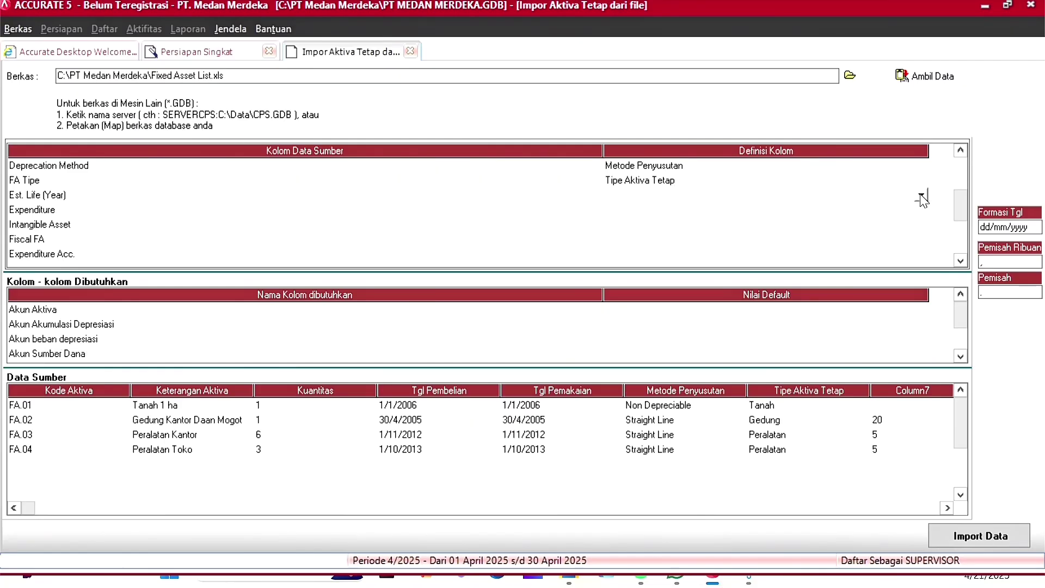
Step: Map Est. Life (Year) to Umur Aktiva (Tahun) and Expenditure to Sumber Dana
click(920, 196)
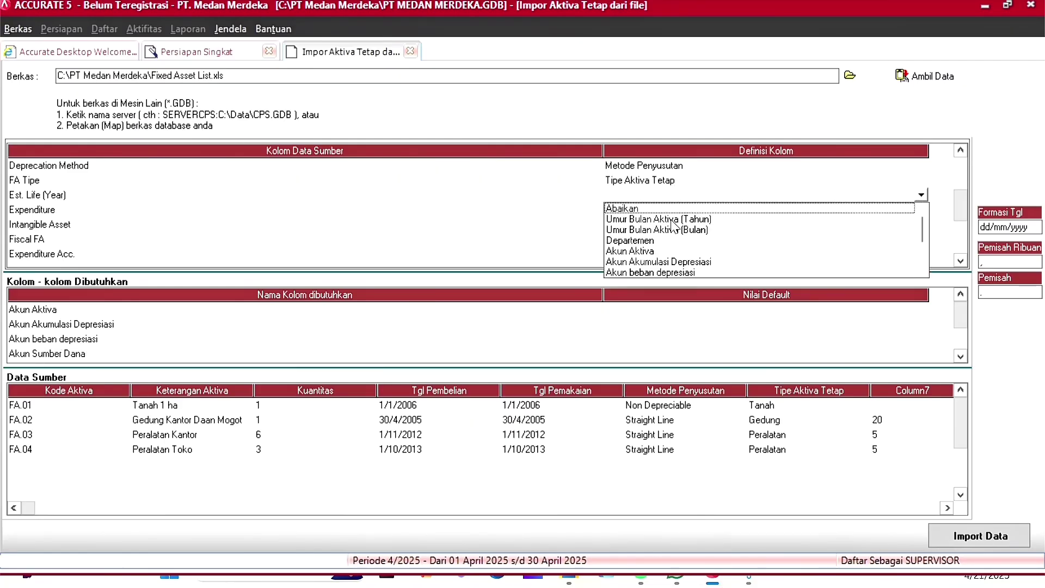
click(673, 224)
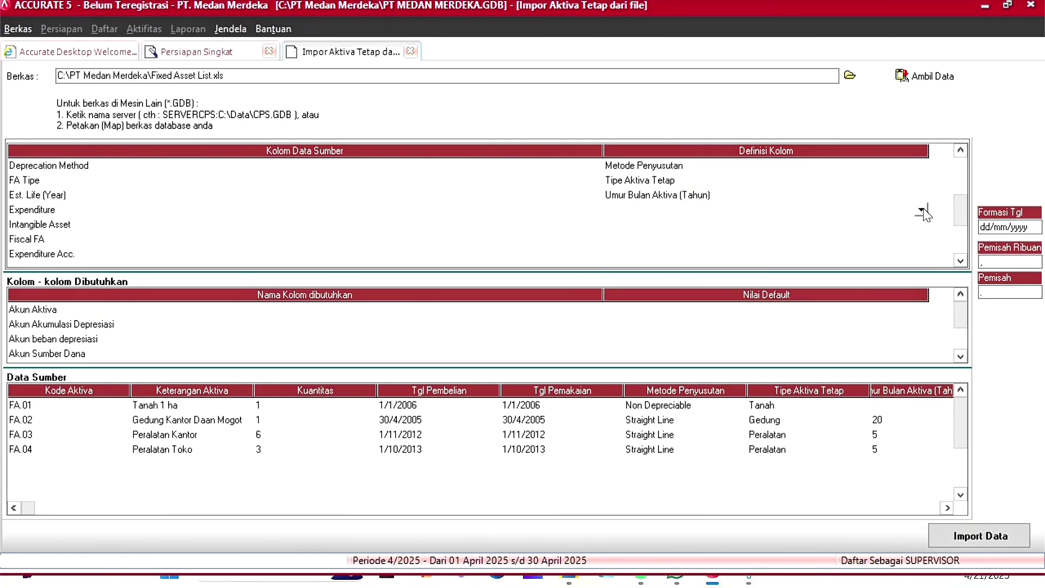
click(922, 210)
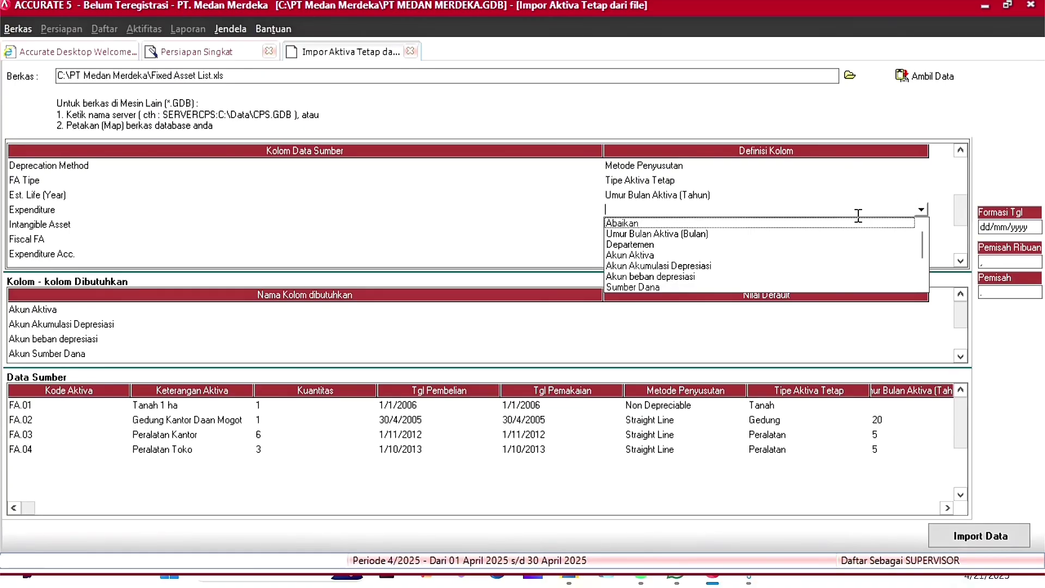
click(677, 285)
Step: Map Intangible Asset to Tidak Berwujud, with False values defined as Salah
click(669, 229)
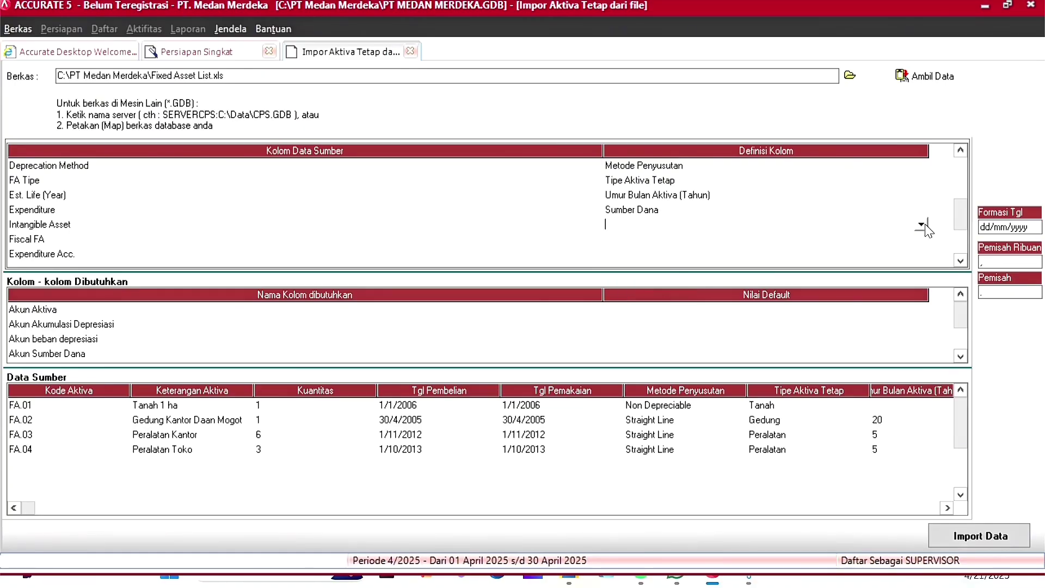
click(923, 225)
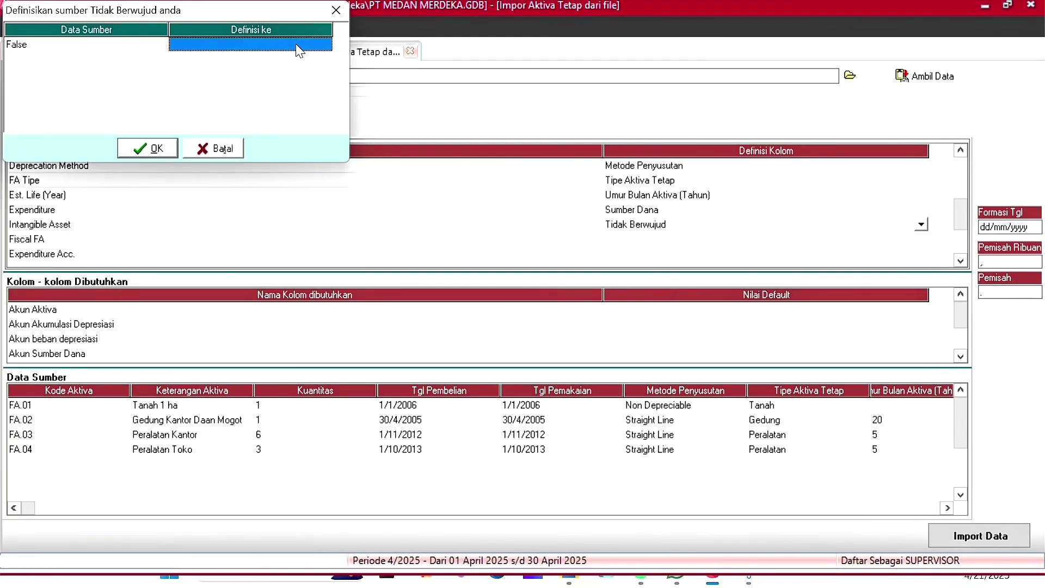
click(298, 46)
click(325, 48)
click(283, 70)
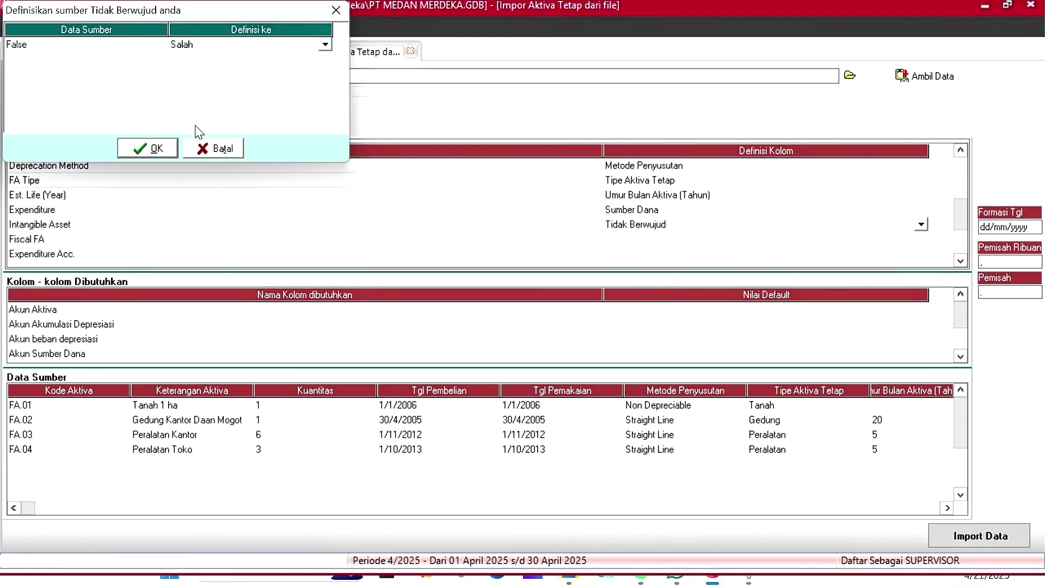
click(154, 150)
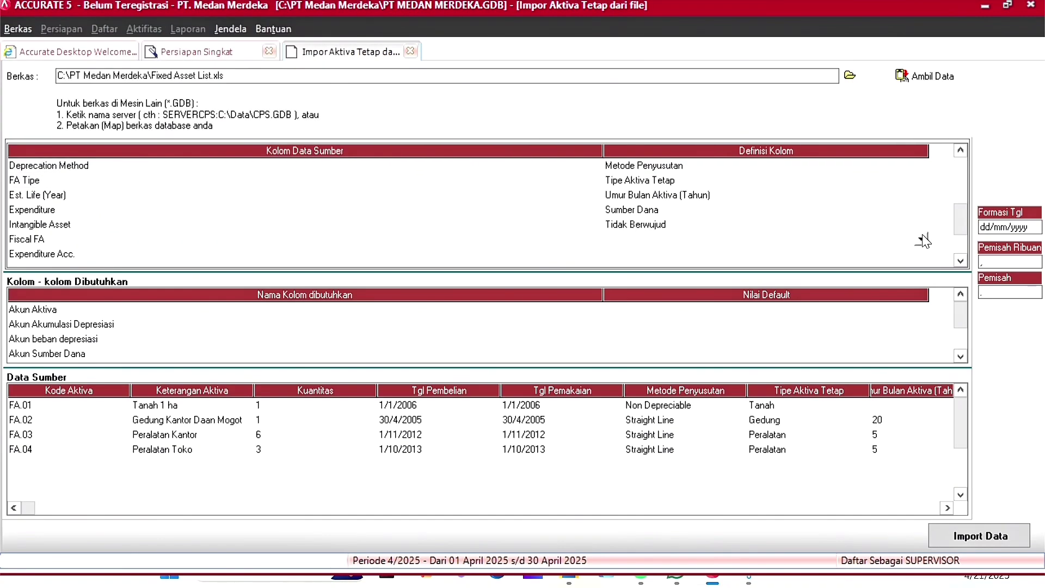
Step: Map Fiscal FA to Aktiva Tetap Pajak, with True values defined as Benar
click(922, 239)
click(661, 293)
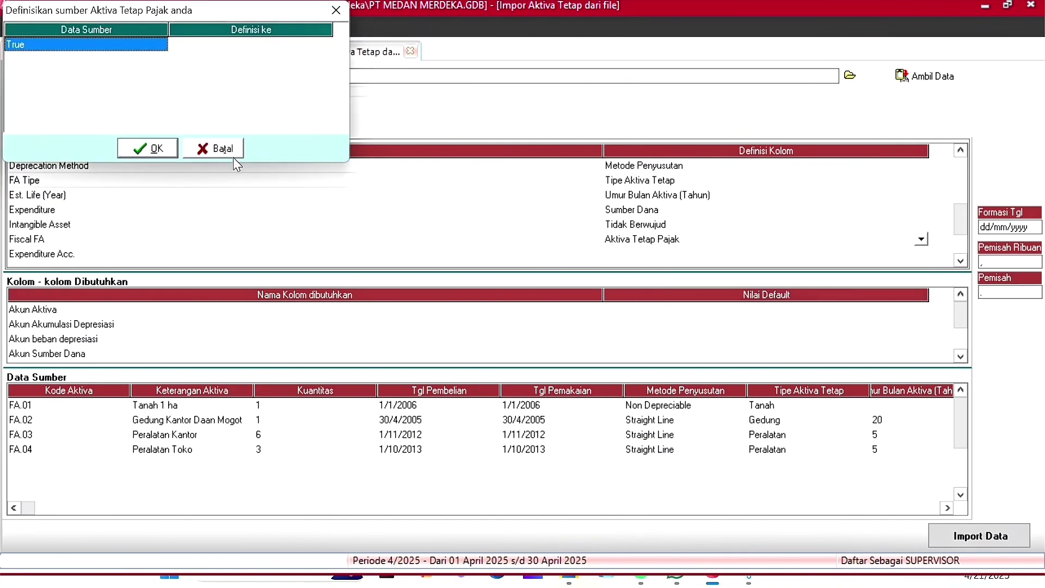
click(221, 46)
click(229, 68)
click(122, 155)
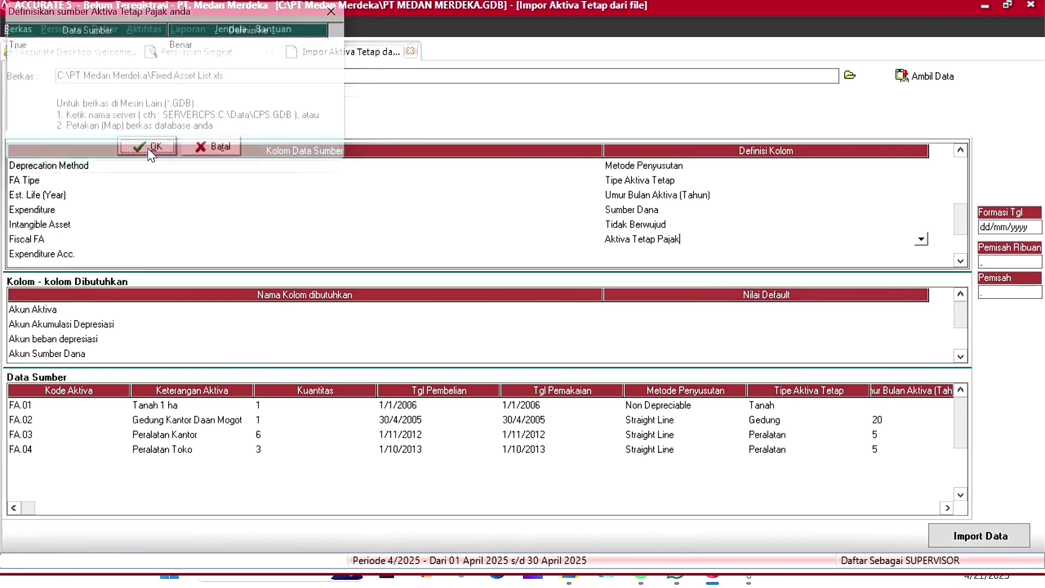
click(817, 253)
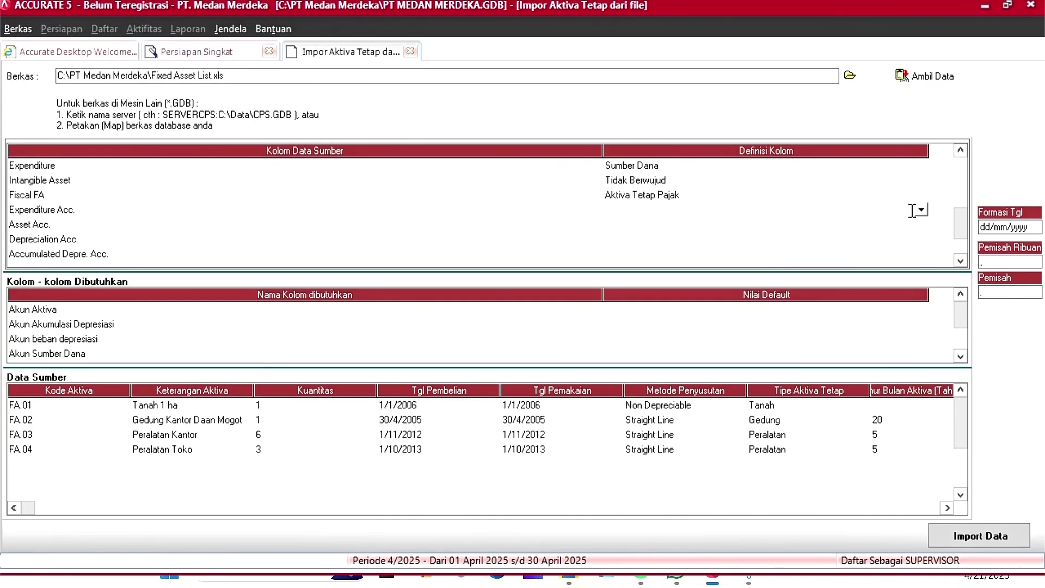
Step: Map both Opening Balance funding sources to account 3103, Opening Balance
click(223, 46)
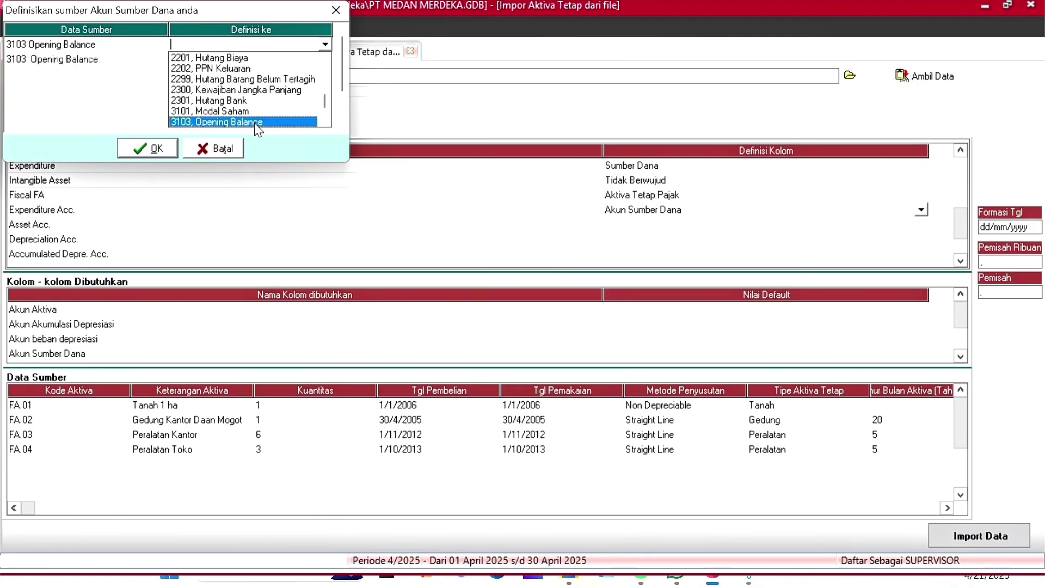
click(255, 121)
click(298, 61)
click(325, 60)
click(256, 135)
click(159, 152)
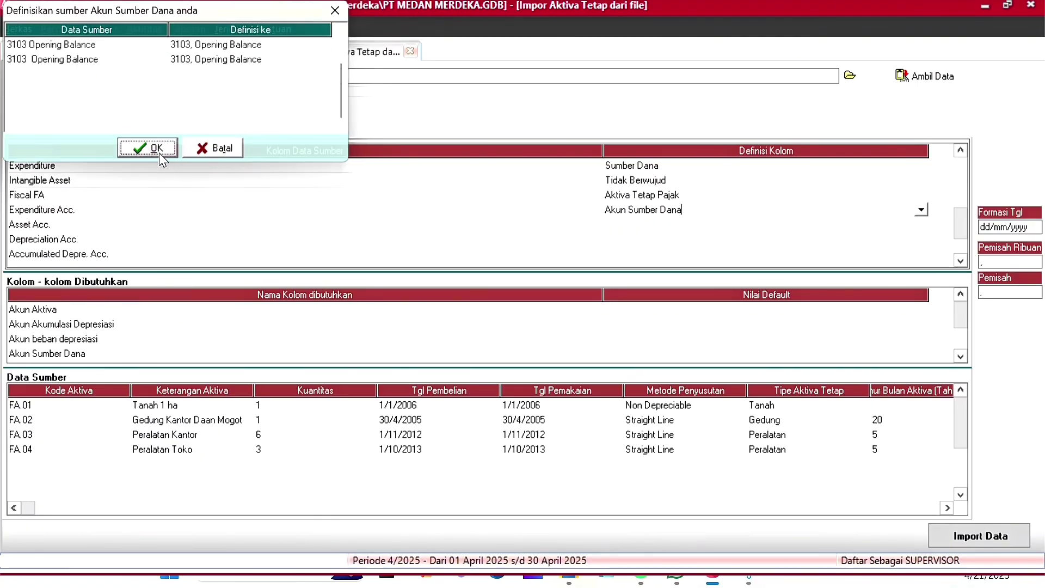
Step: Define Asset Acc. as the asset account, mapping buildings to 1602 Gedung and equipment to 1603 Peralatan
click(859, 224)
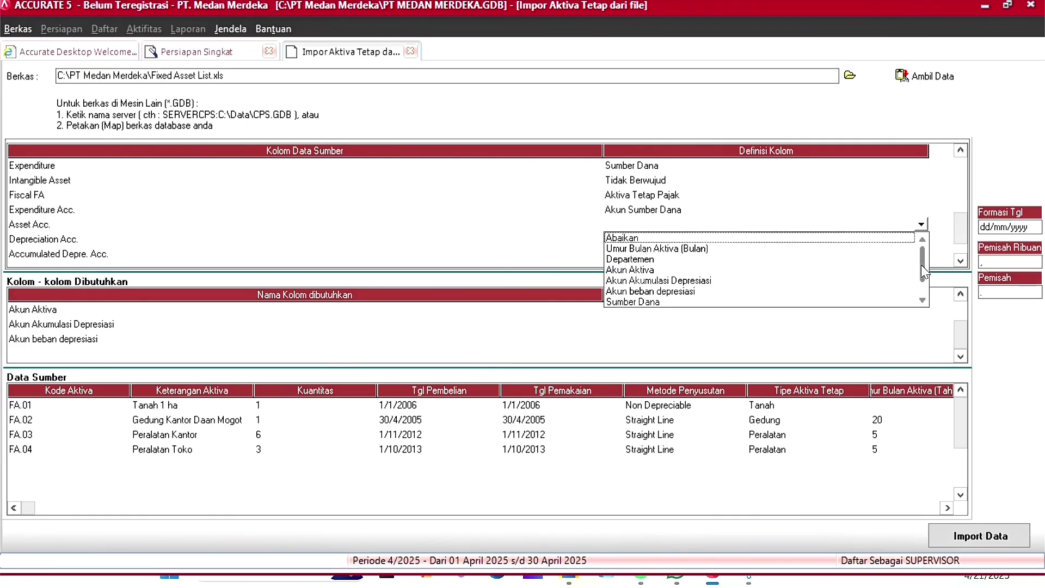
click(630, 269)
click(322, 62)
click(324, 59)
click(261, 97)
click(276, 80)
click(326, 76)
click(261, 115)
click(154, 155)
Step: Define Depreciation Acc. as the depreciation expense account, mapping the 6201 and 6202 sources
click(811, 239)
click(908, 239)
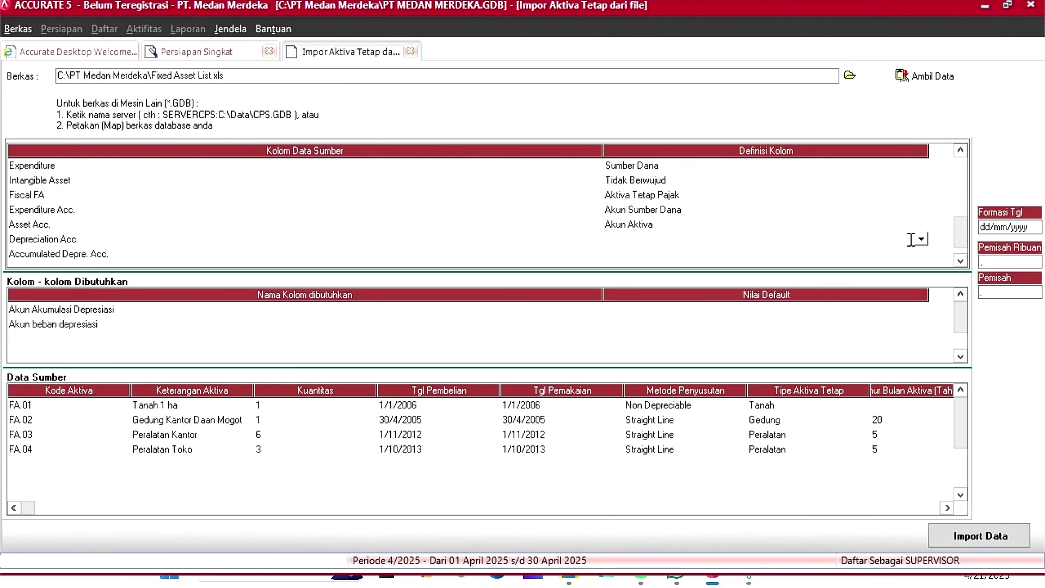
click(921, 240)
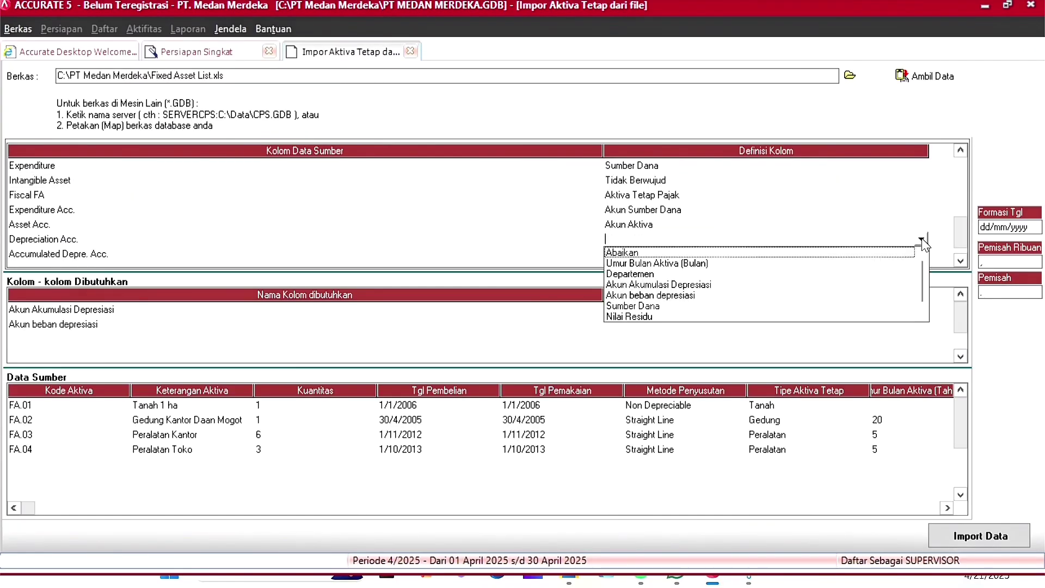
click(651, 295)
click(250, 45)
click(250, 45)
click(325, 45)
click(307, 59)
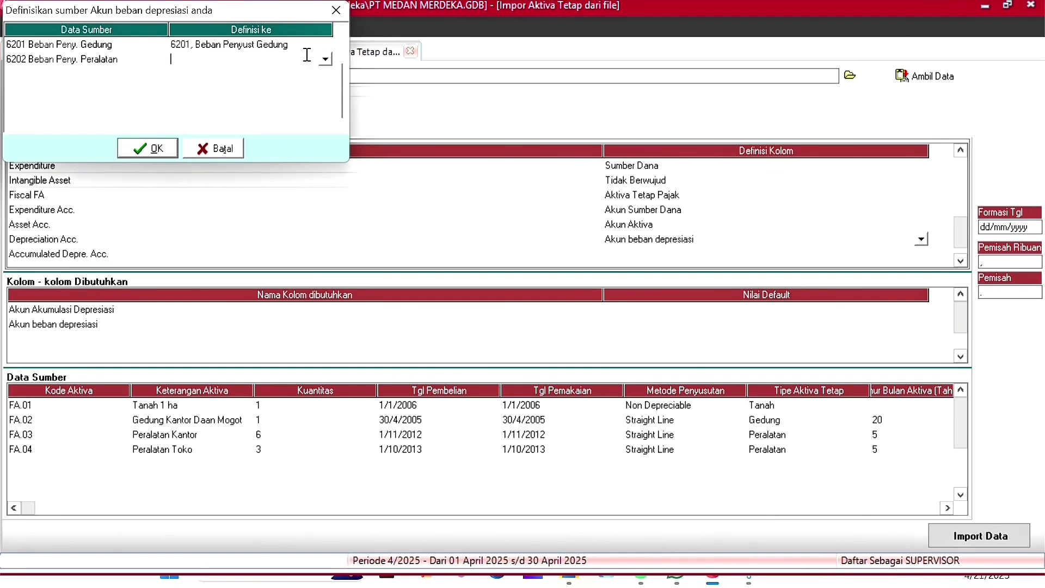
click(156, 150)
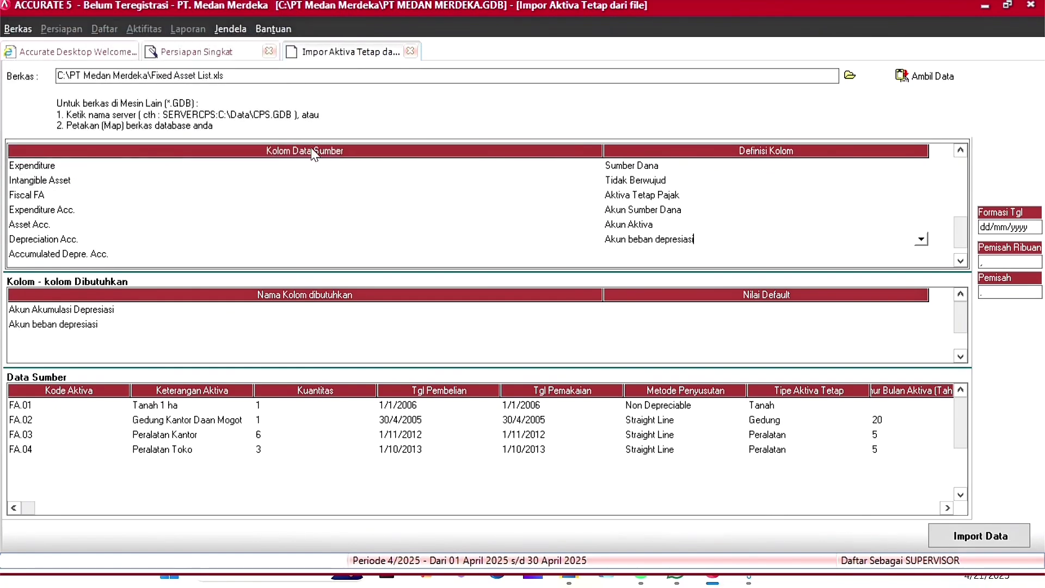
Step: Define Accumulated Depre. Acc. as the accumulated depreciation account, mapping the 1701 source
click(828, 253)
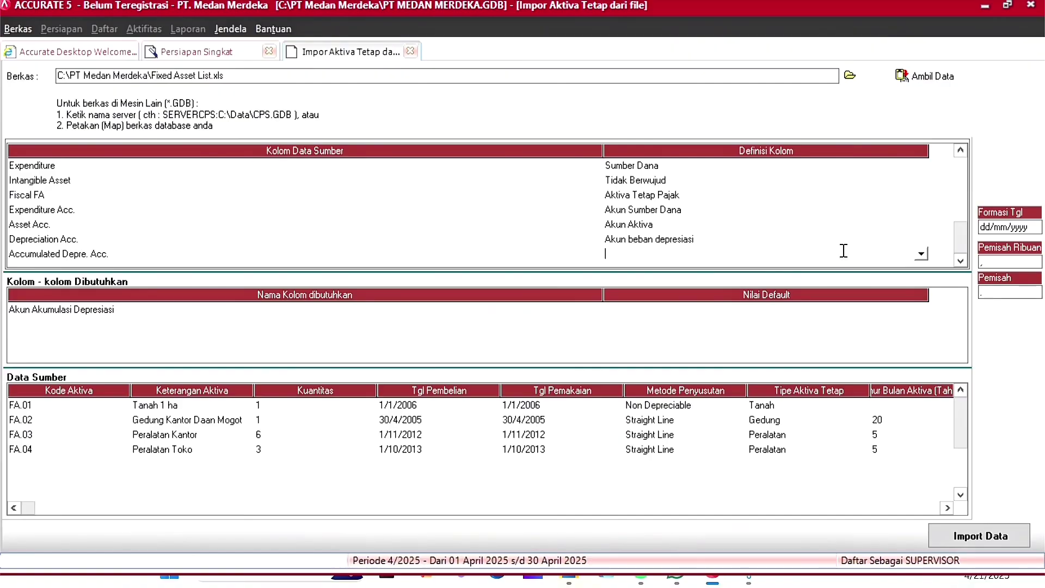
click(921, 253)
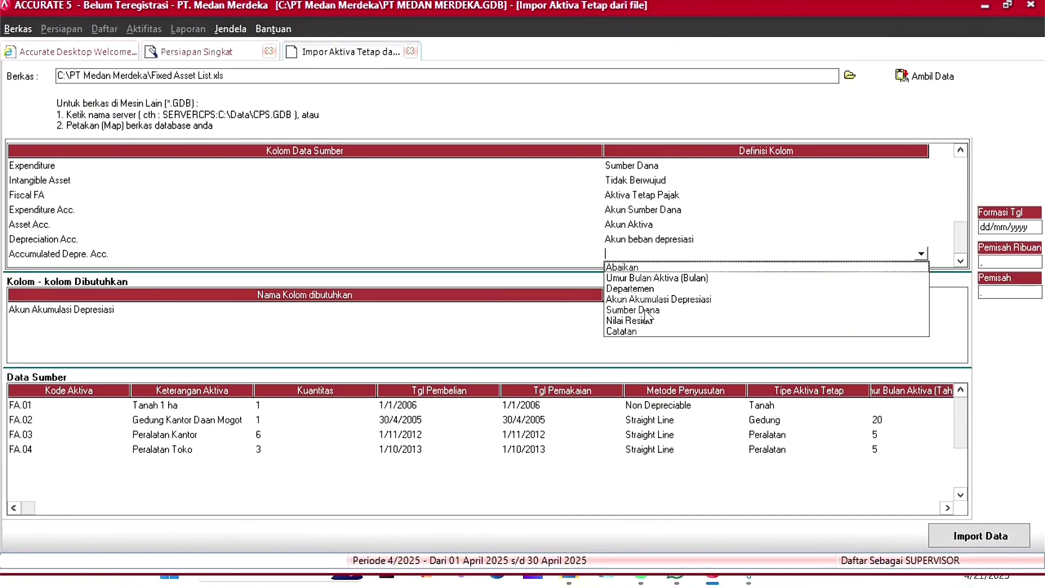
click(659, 299)
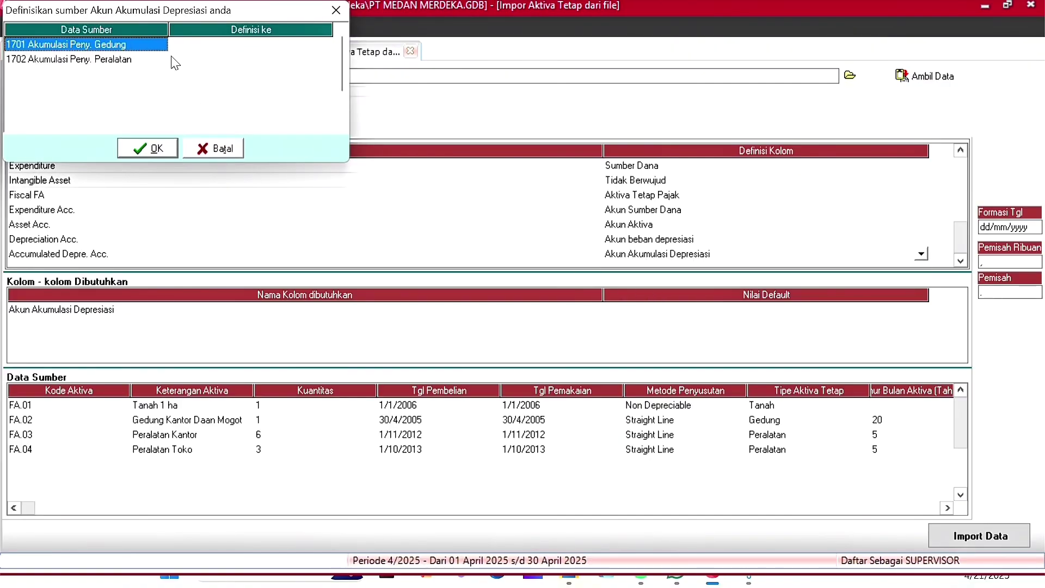
click(241, 47)
click(240, 47)
click(326, 45)
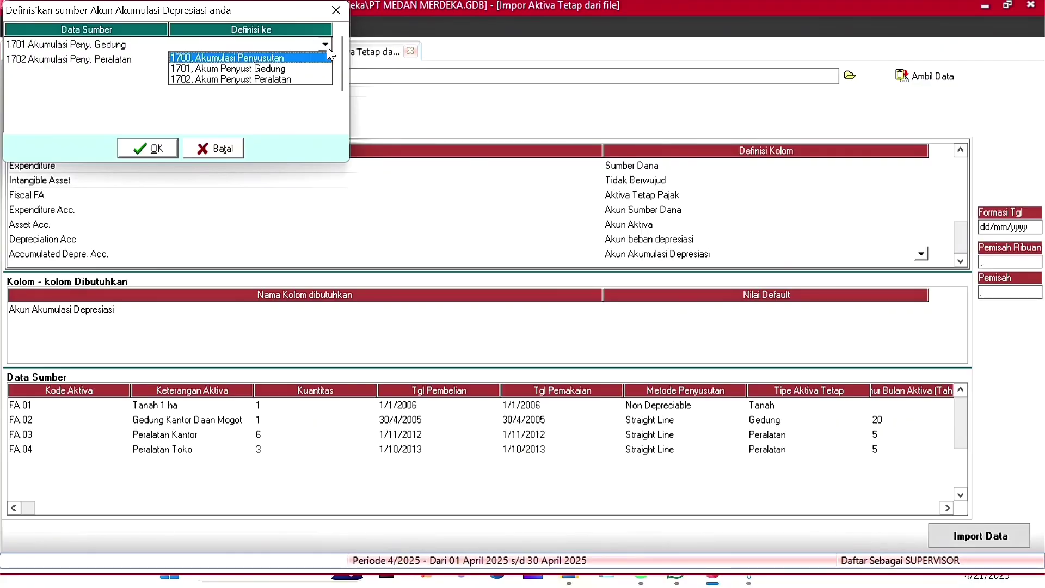
click(297, 70)
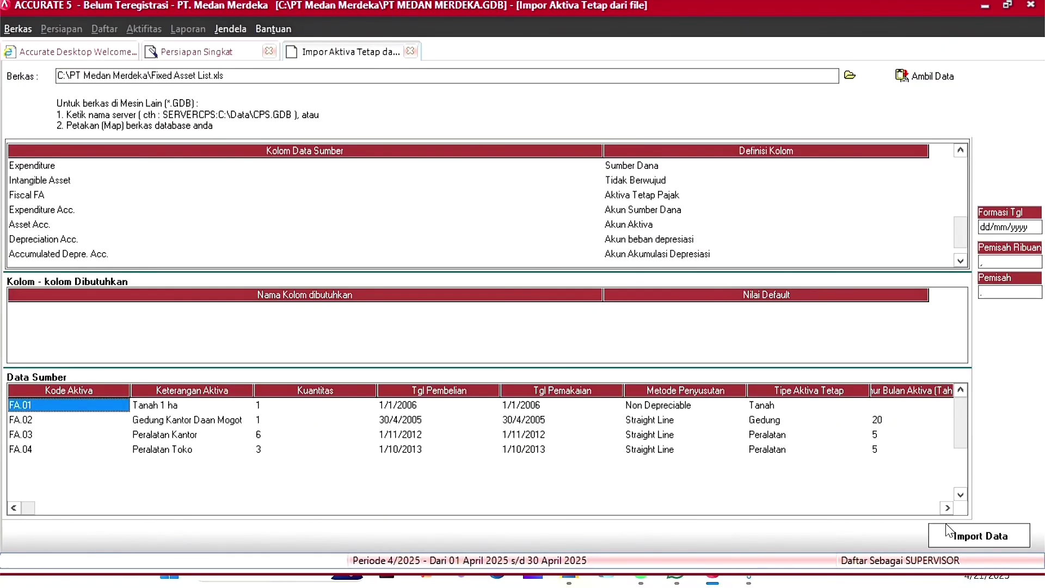
Step: Import fixed assets FA.01–FA.04 and advance to the trial balance step
click(981, 536)
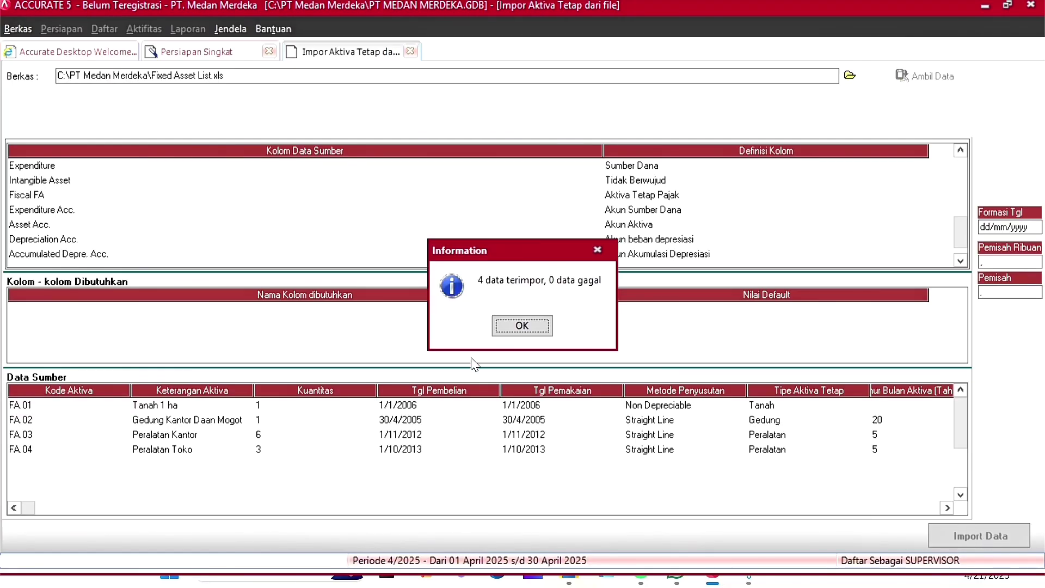
click(508, 327)
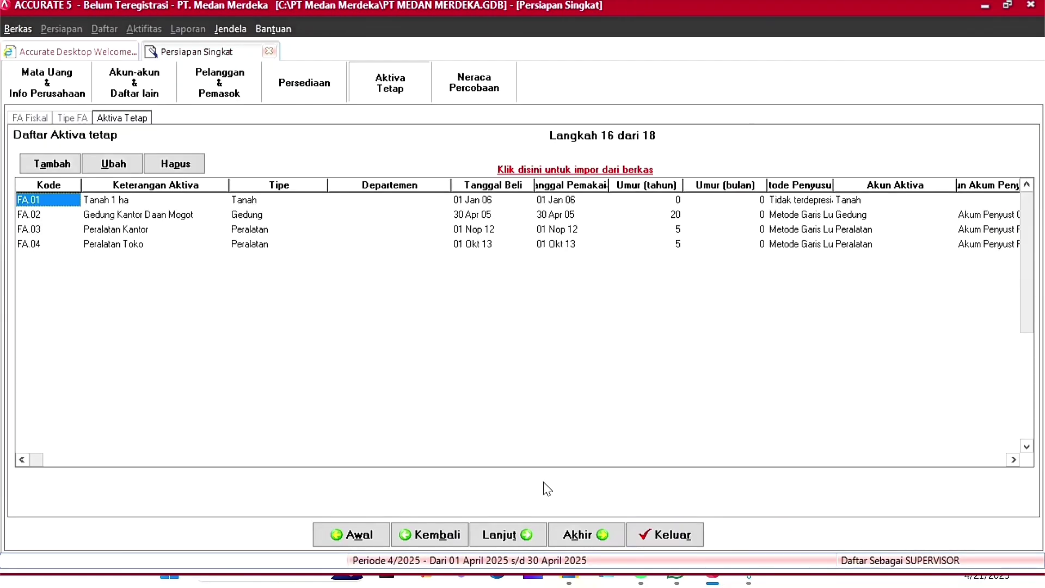
click(507, 536)
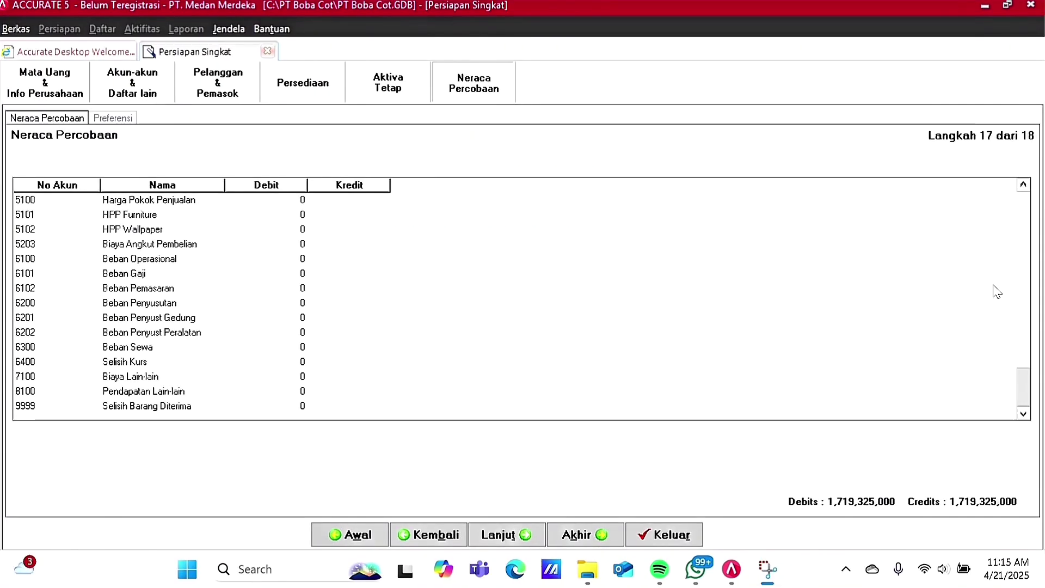
Step: Review the Neraca Percobaan balancing at 1,719,325,000, then proceed through and finish the quick setup
key(Up)
key(Up)
key(Up)
key(Up)
key(Up)
key(Up)
key(Up)
key(Up)
key(Up)
key(Up)
key(Up)
key(Up)
key(Up)
key(Up)
key(Up)
key(Up)
key(Up)
key(Up)
key(Up)
key(Up)
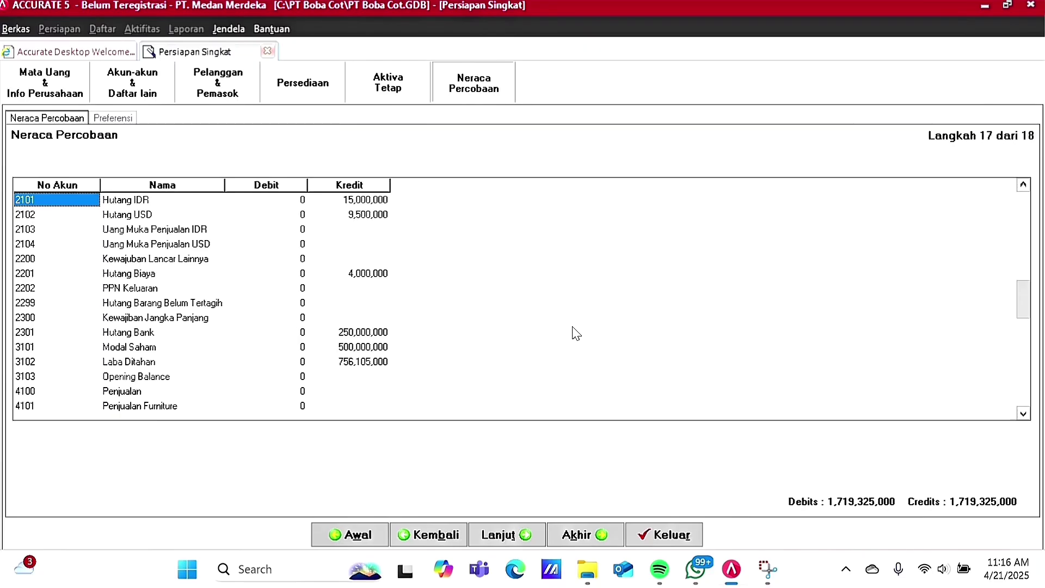
scroll(576, 333, up, 13)
scroll(577, 332, down, 20)
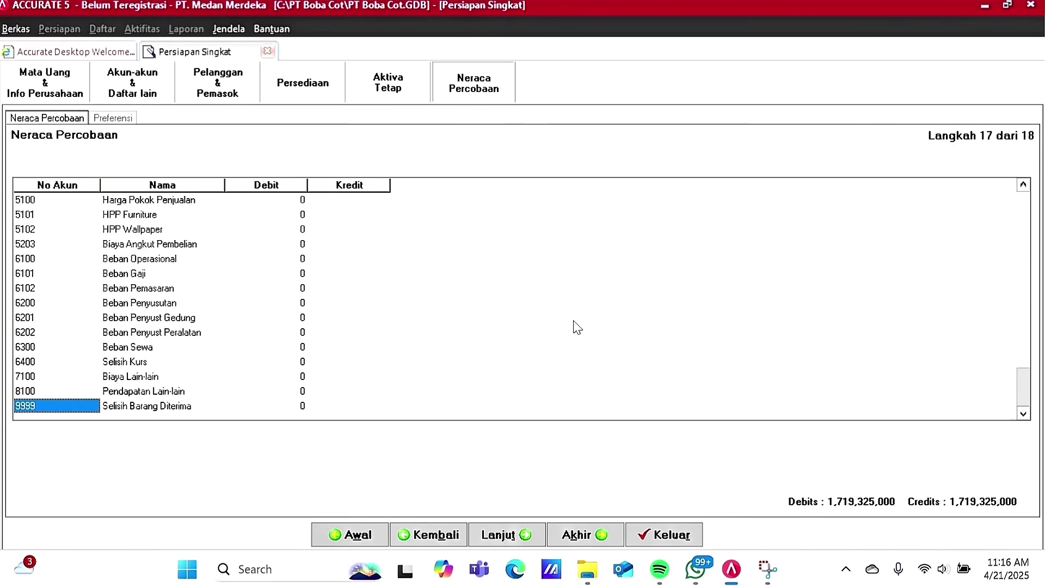
scroll(576, 326, up, 20)
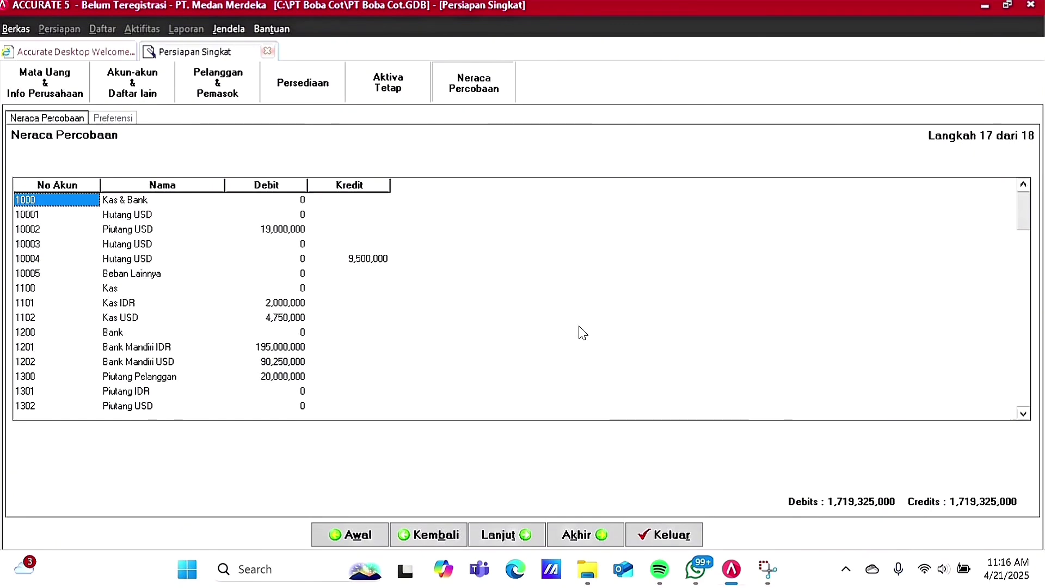
scroll(585, 313, down, 2)
scroll(585, 313, down, 20)
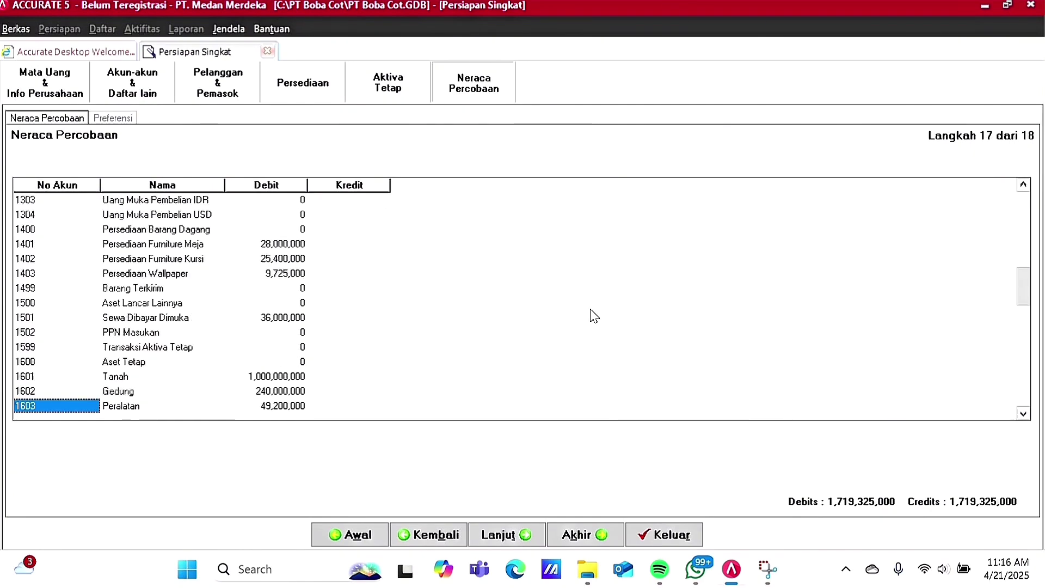
scroll(182, 376, up, 20)
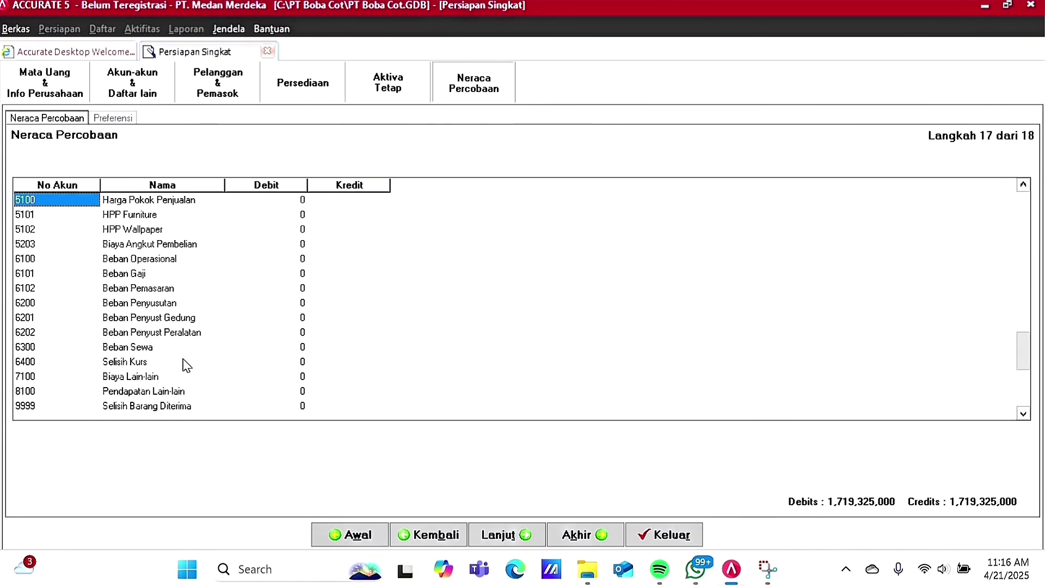
scroll(226, 350, up, 20)
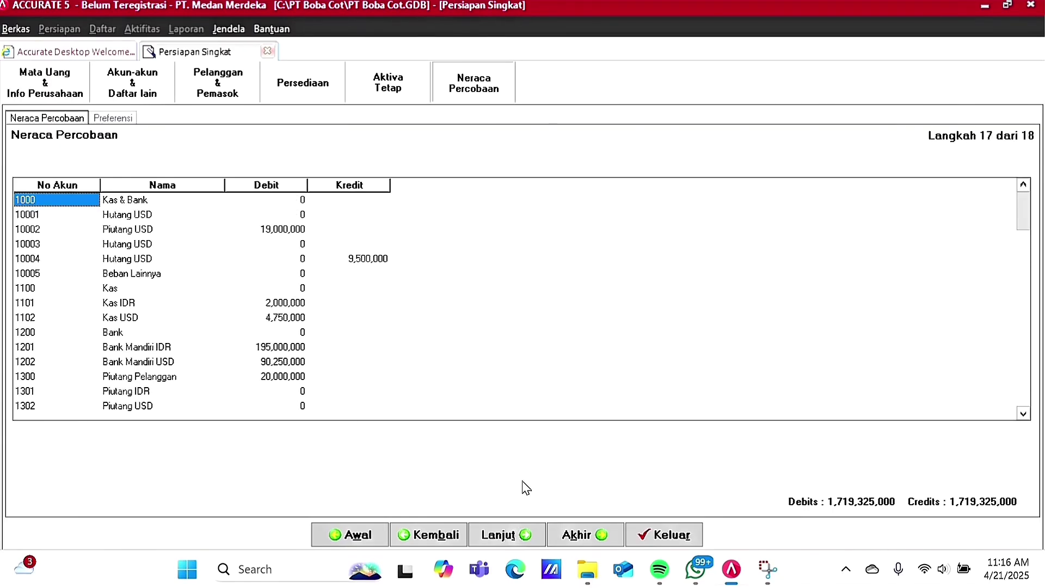
click(525, 534)
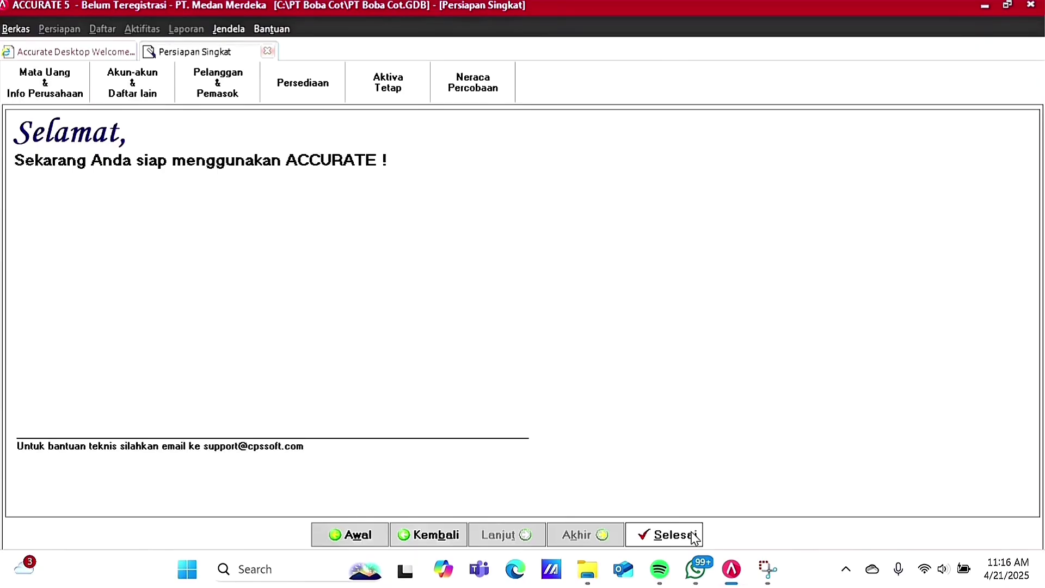
click(693, 538)
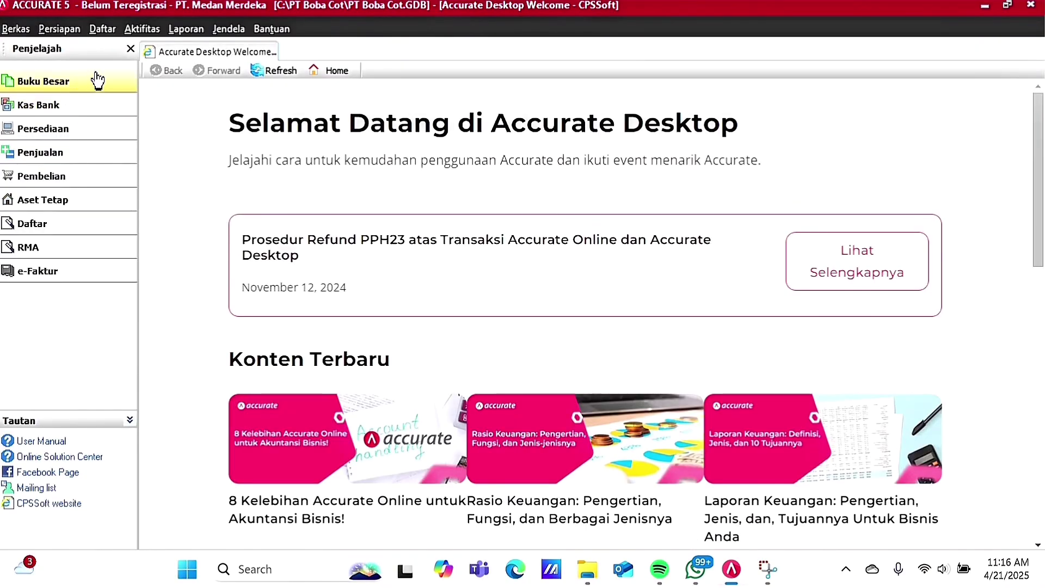
Step: Open the Neraca Saldo (Klasik) report settings from the general ledger reports
click(182, 28)
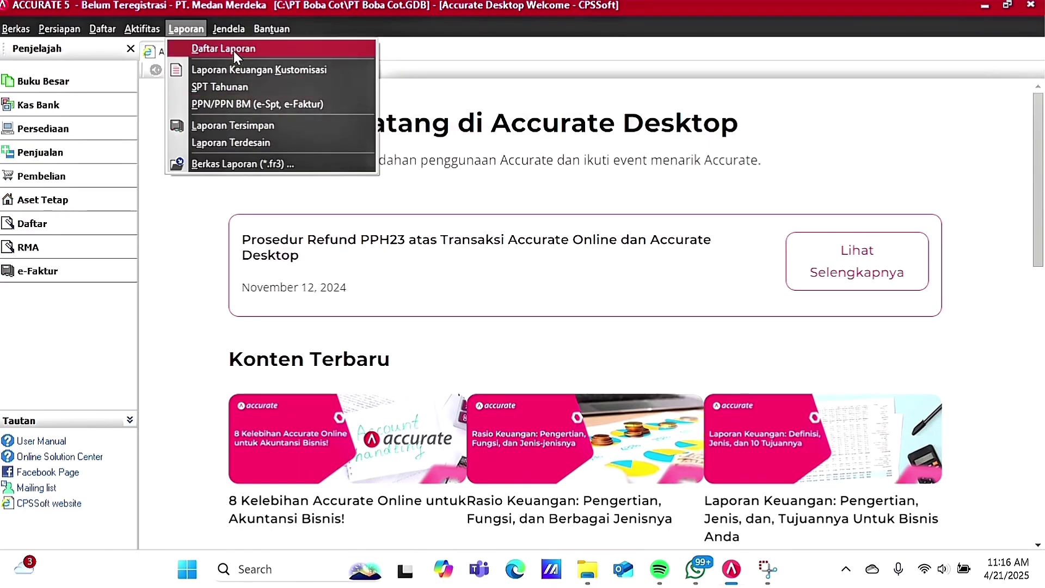
click(233, 52)
click(191, 131)
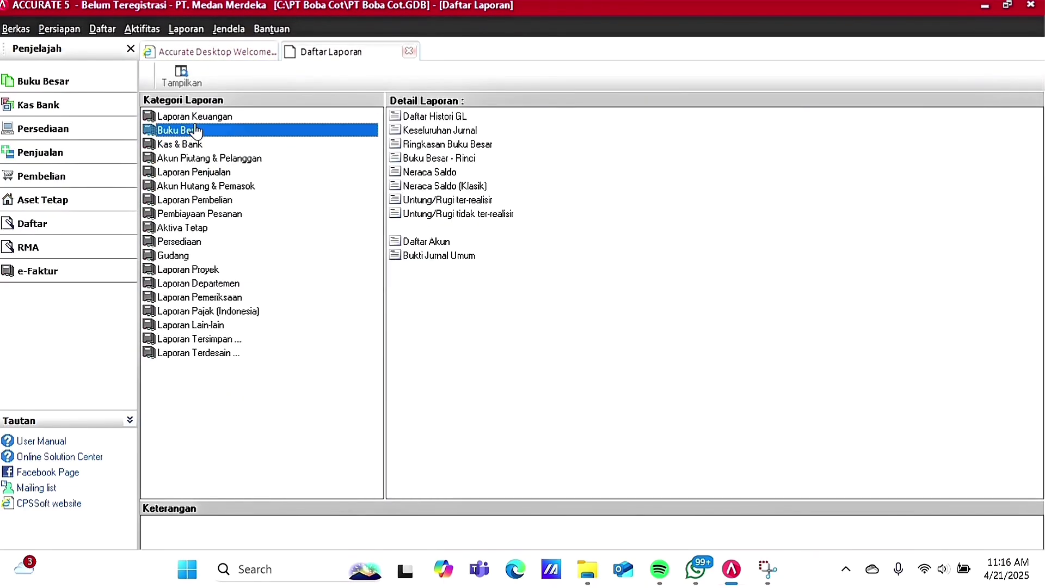
double_click(443, 188)
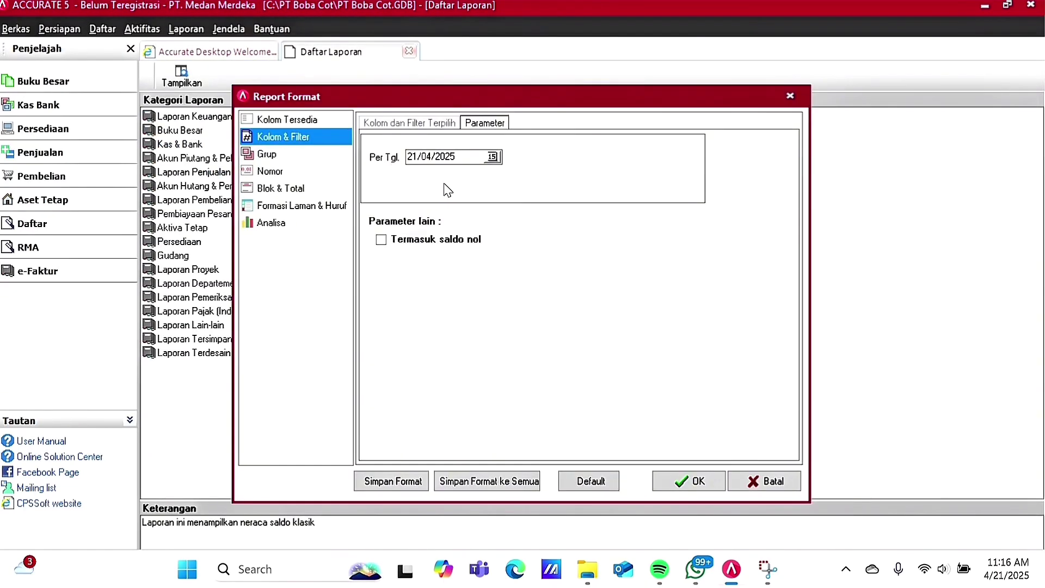
Step: Generate the report as of 31 March 2016, including zero-balance accounts
click(492, 157)
click(358, 173)
click(358, 173)
click(358, 173)
click(358, 173)
click(368, 173)
click(426, 236)
click(412, 247)
click(688, 481)
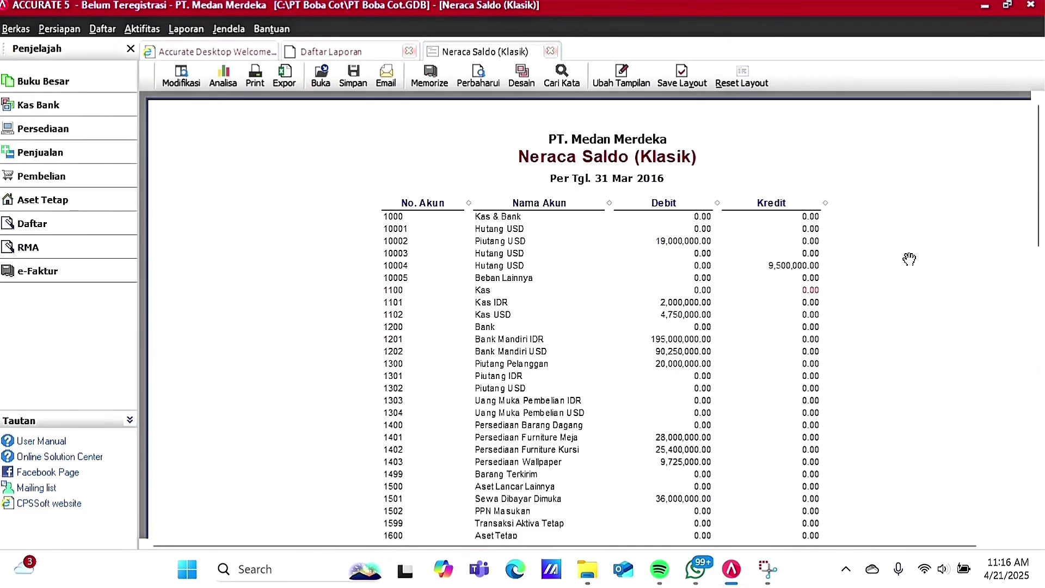
Step: Check that debit and credit totals both equal 1,719,325,000.00
scroll(993, 198, down, 15)
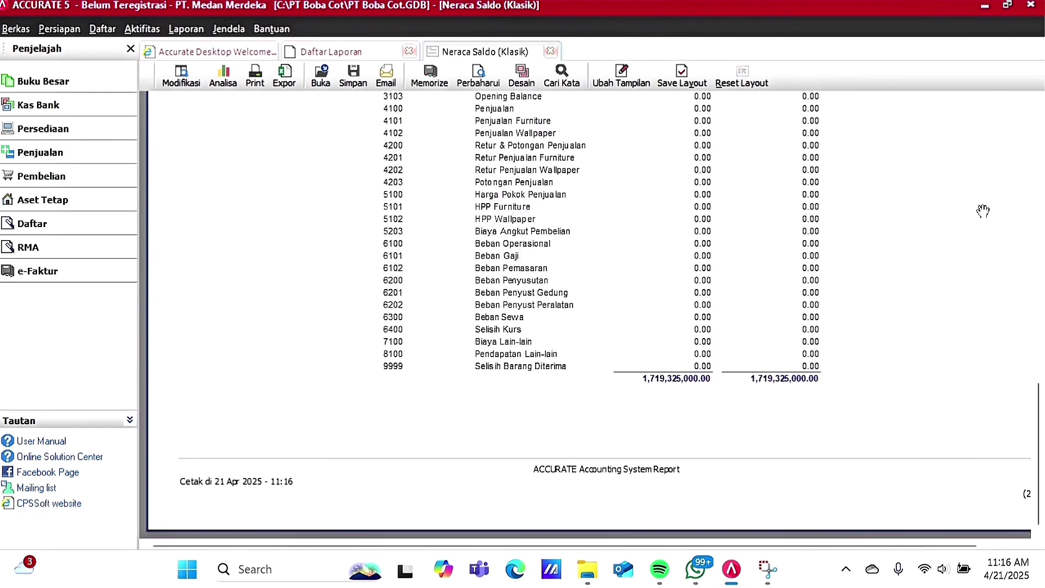
scroll(983, 213, up, 12)
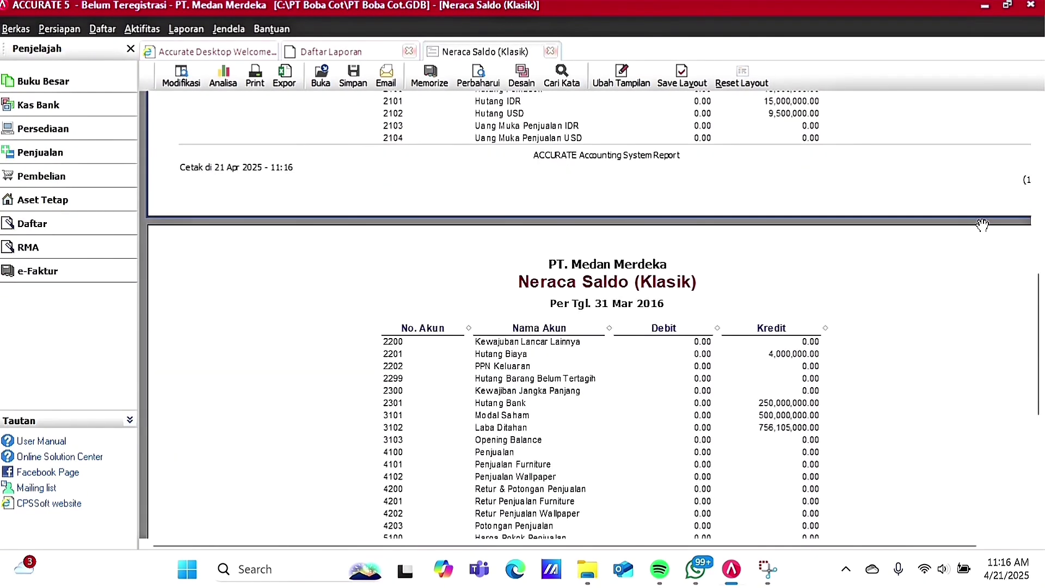
scroll(513, 390, up, 5)
scroll(515, 387, down, 3)
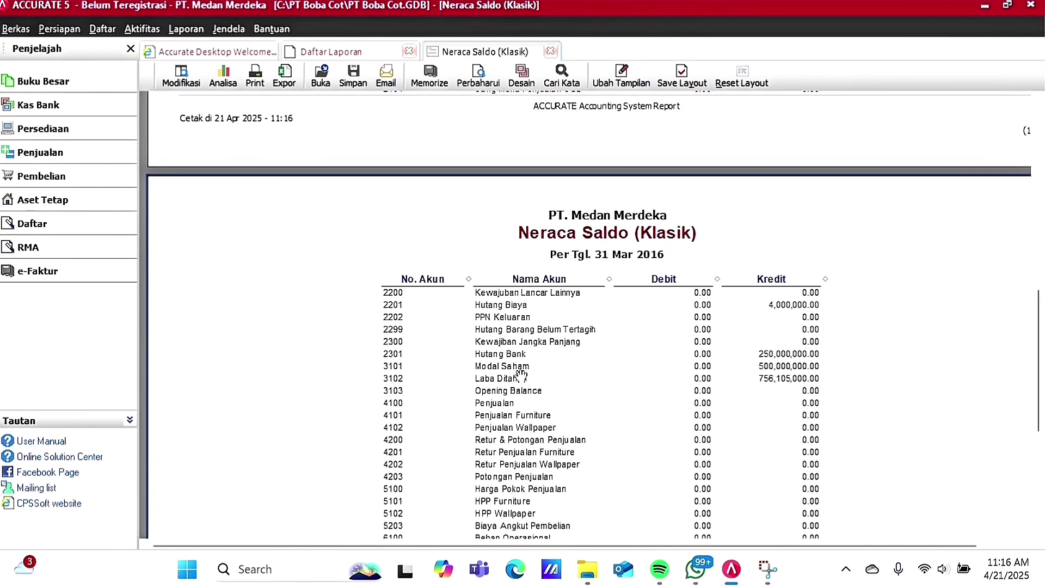
scroll(522, 373, down, 3)
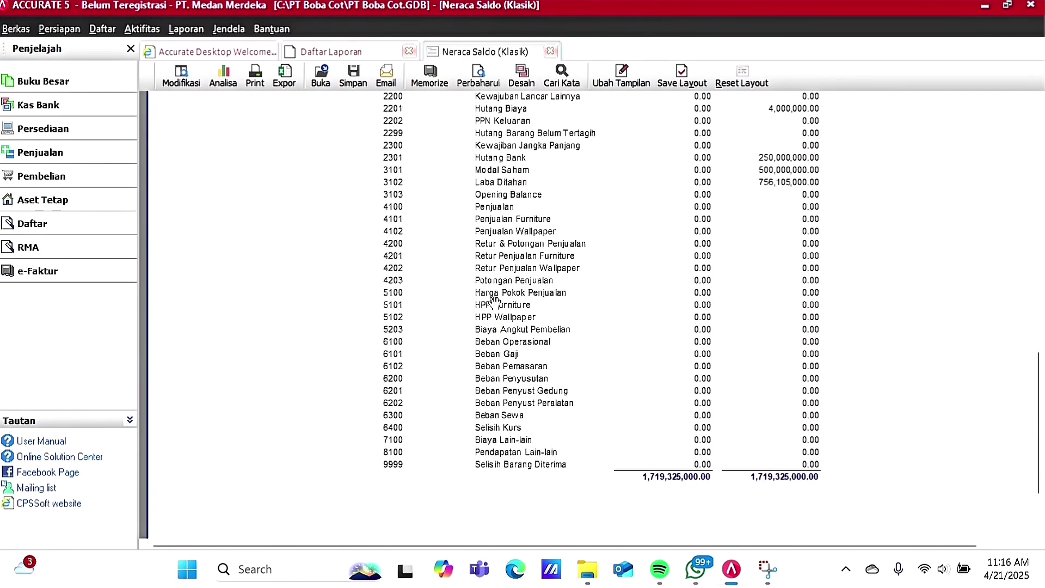
scroll(497, 323, up, 5)
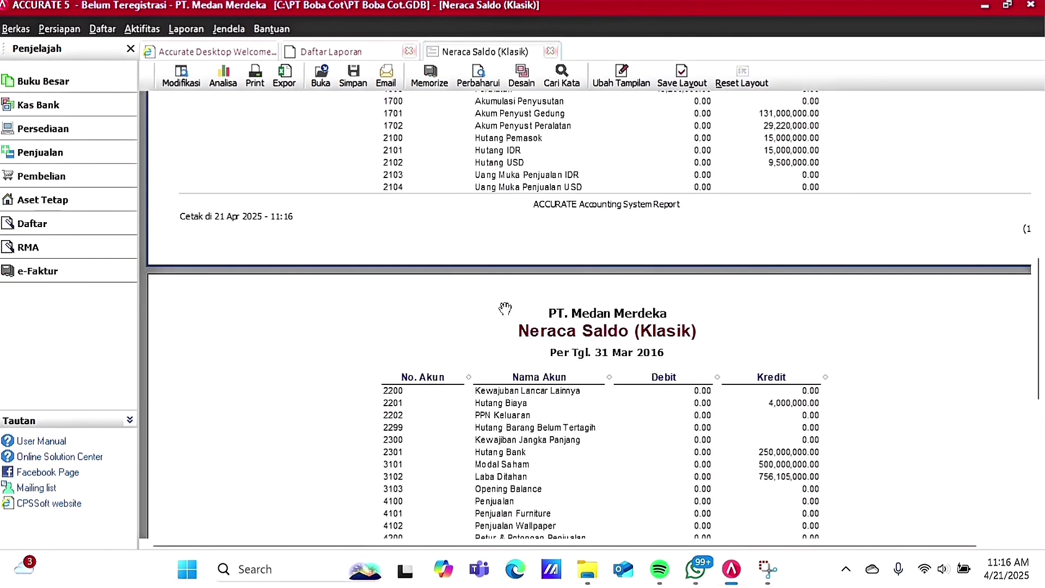
scroll(505, 309, up, 8)
click(153, 30)
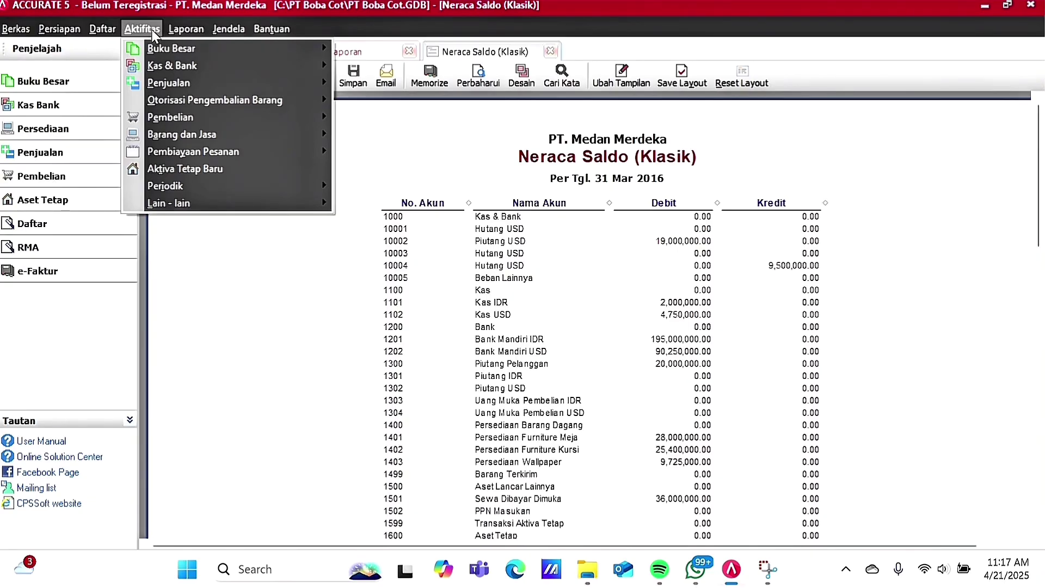
Step: Start the month-end close (Proses Akhir Bulan) with period Maret and year 2016
mouse_move(181, 185)
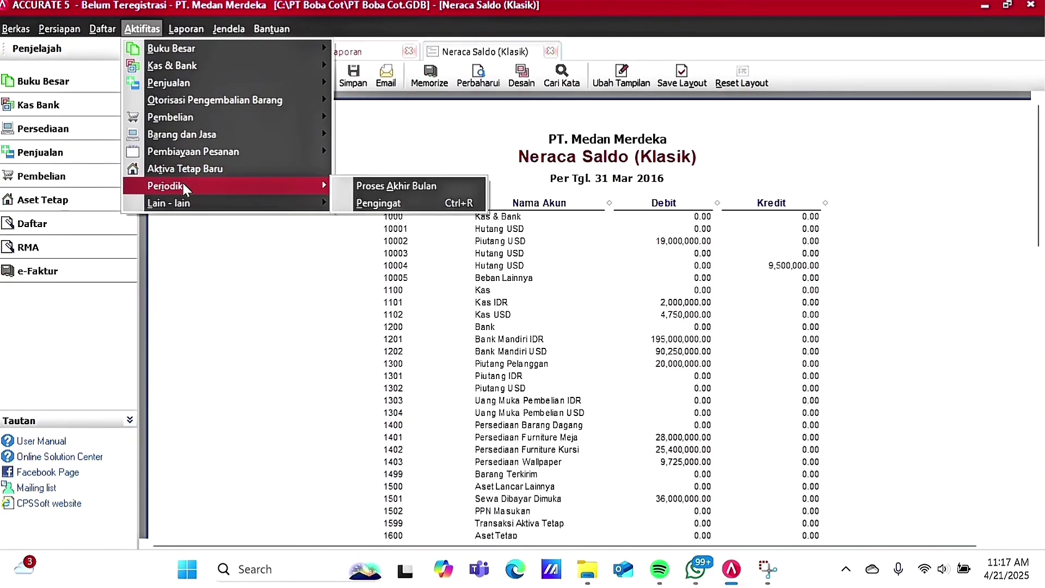
click(376, 185)
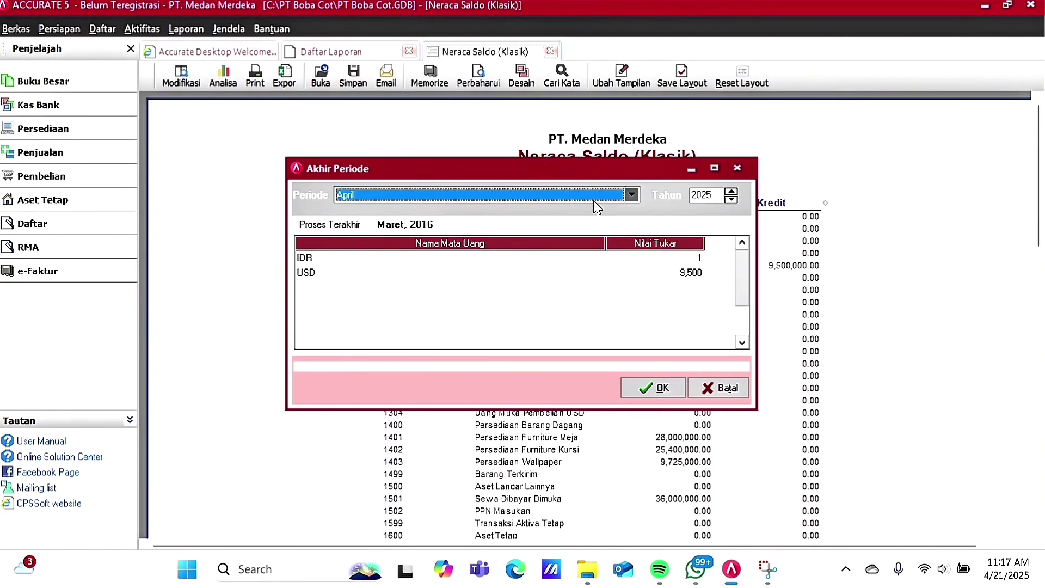
click(636, 202)
click(632, 196)
scroll(441, 252, up, 2)
click(403, 233)
click(731, 199)
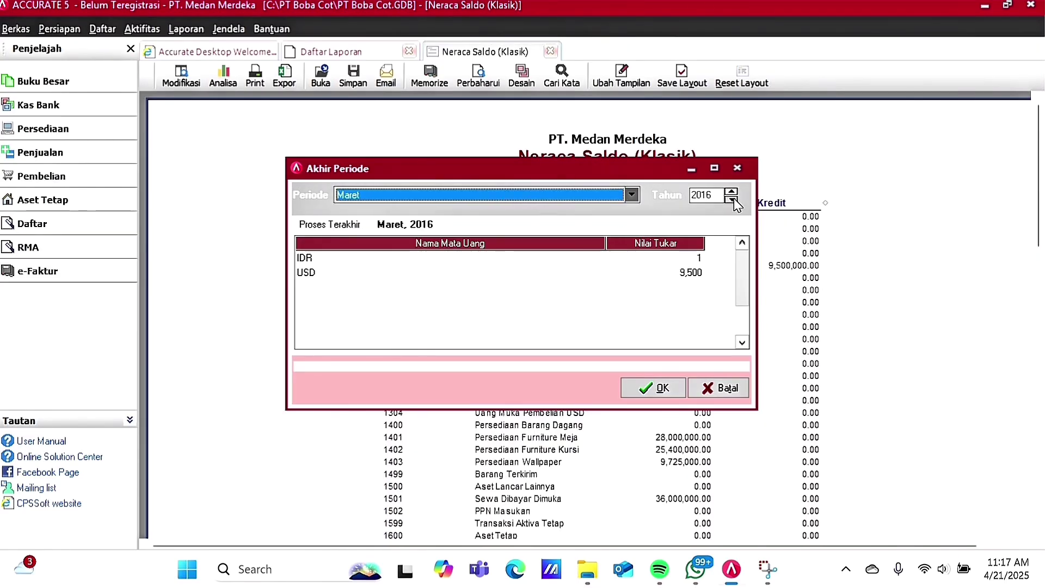
Step: Confirm the March 2016 close, agree to rerun it, and dismiss the completion message
click(657, 398)
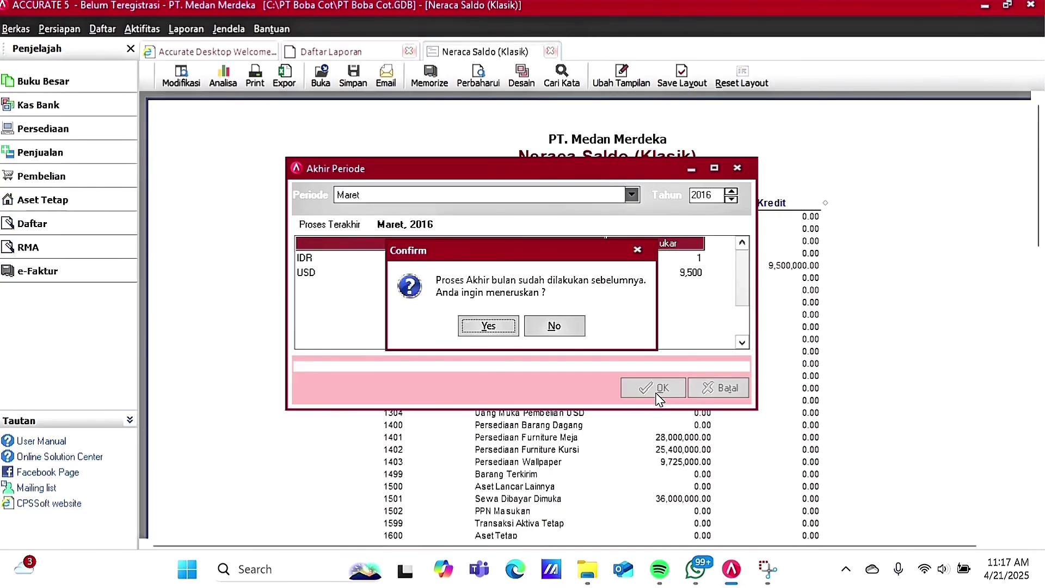
click(506, 331)
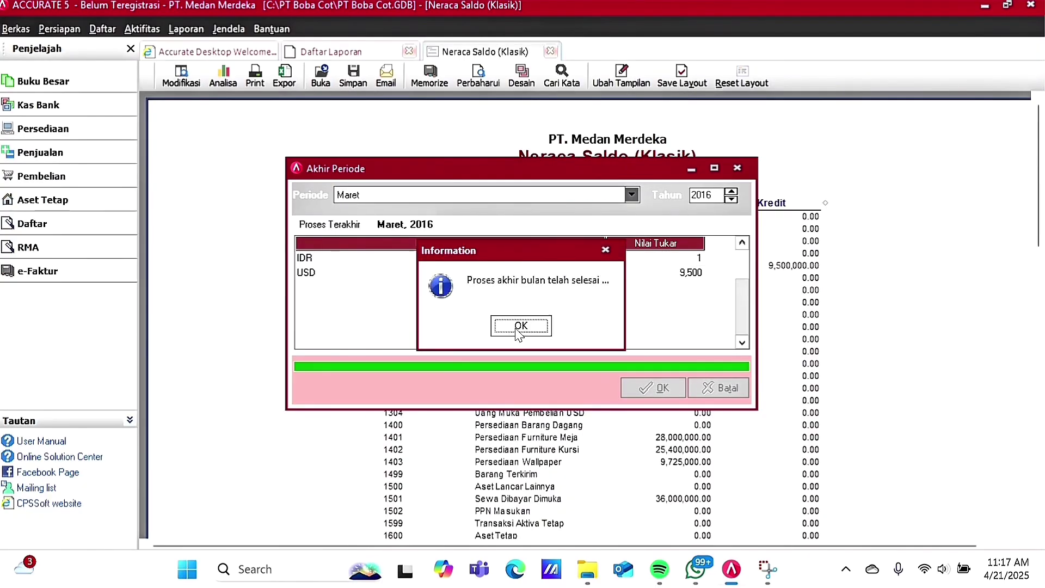
click(521, 327)
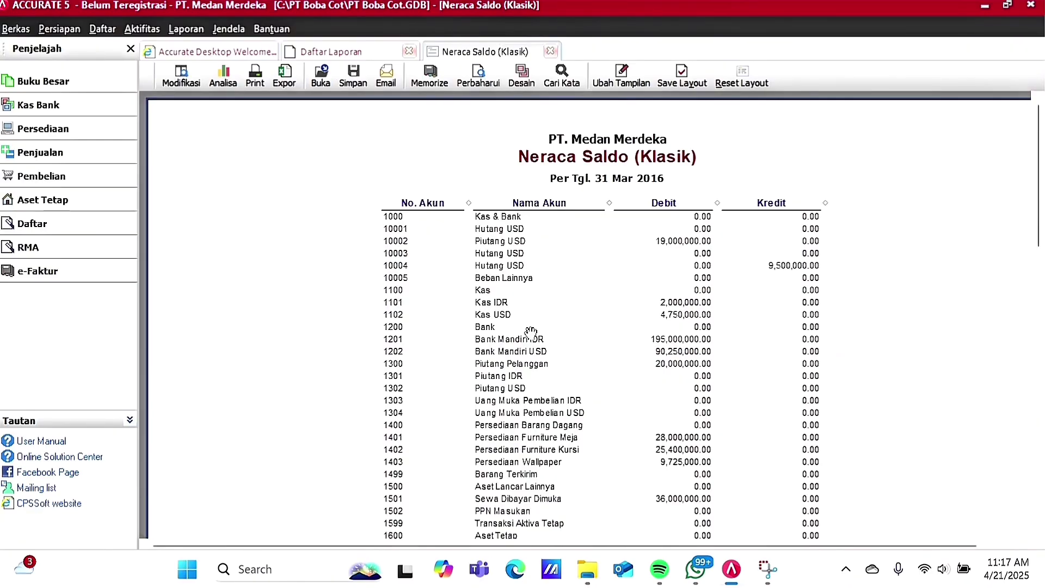
scroll(531, 331, down, 15)
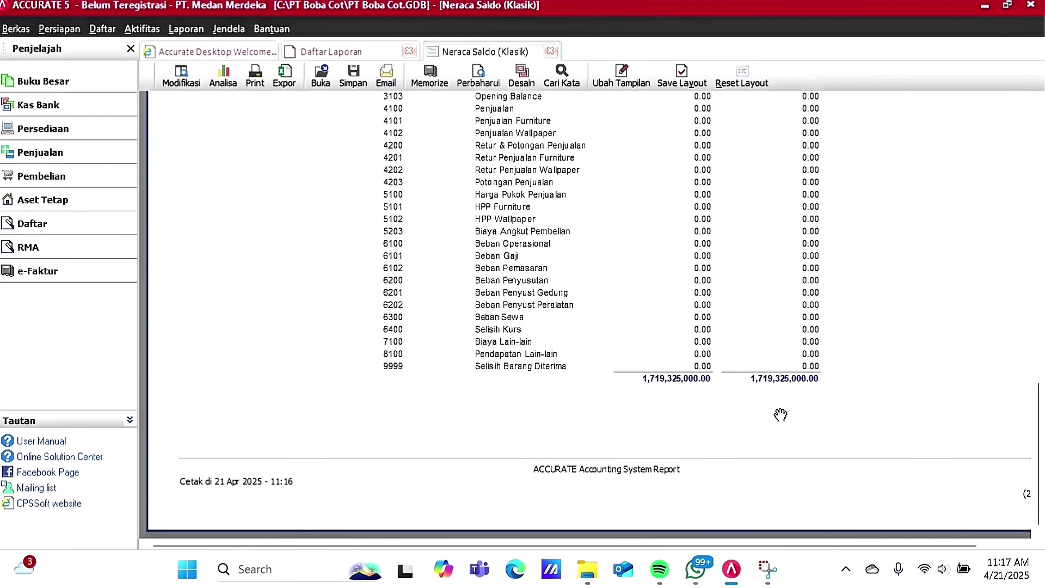
scroll(780, 415, up, 15)
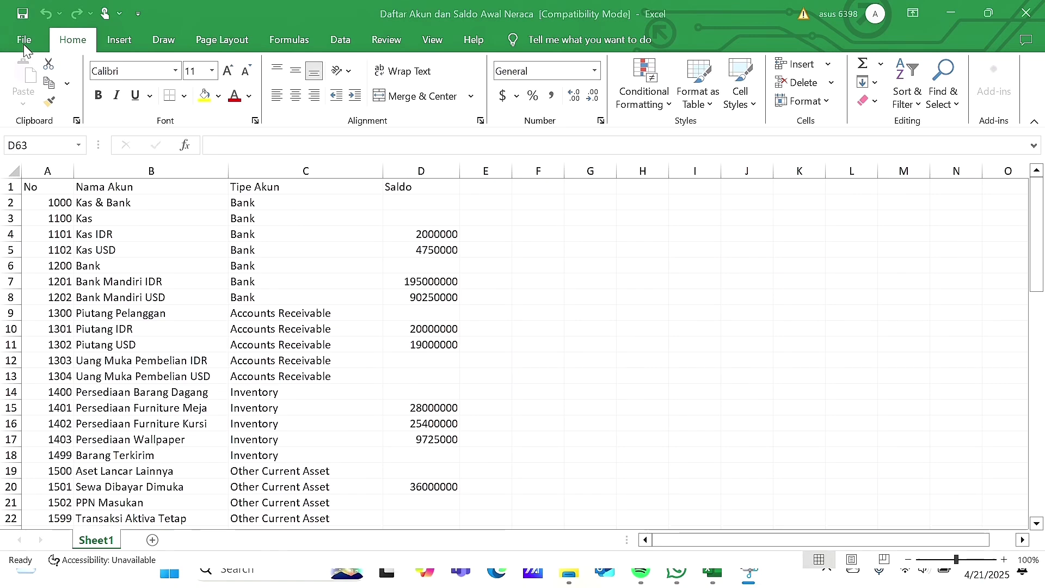
Step: Bring the Daftar Akun dan Saldo Awal Neraca workbook forward and save it
click(25, 45)
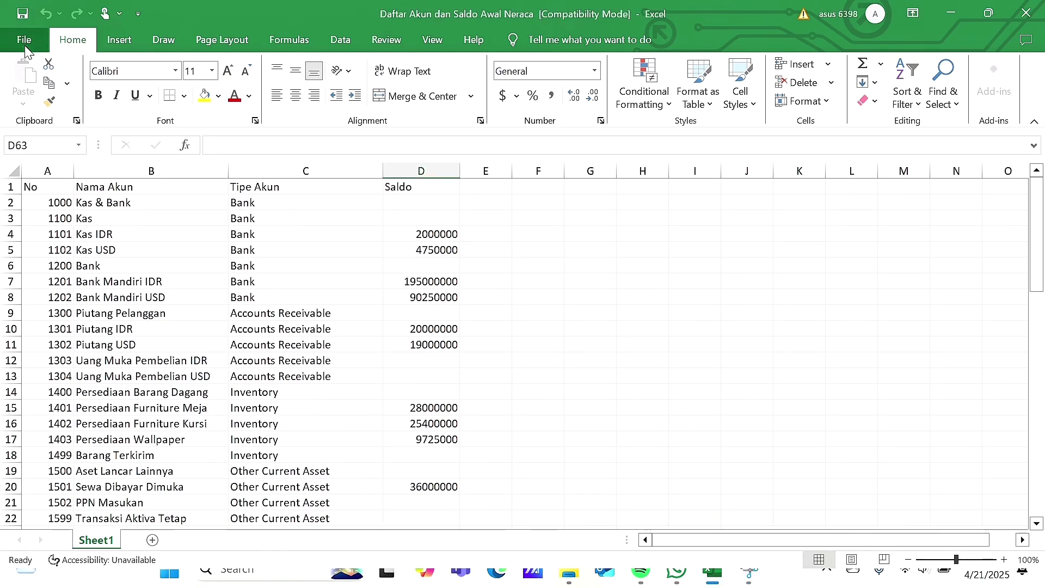
click(25, 47)
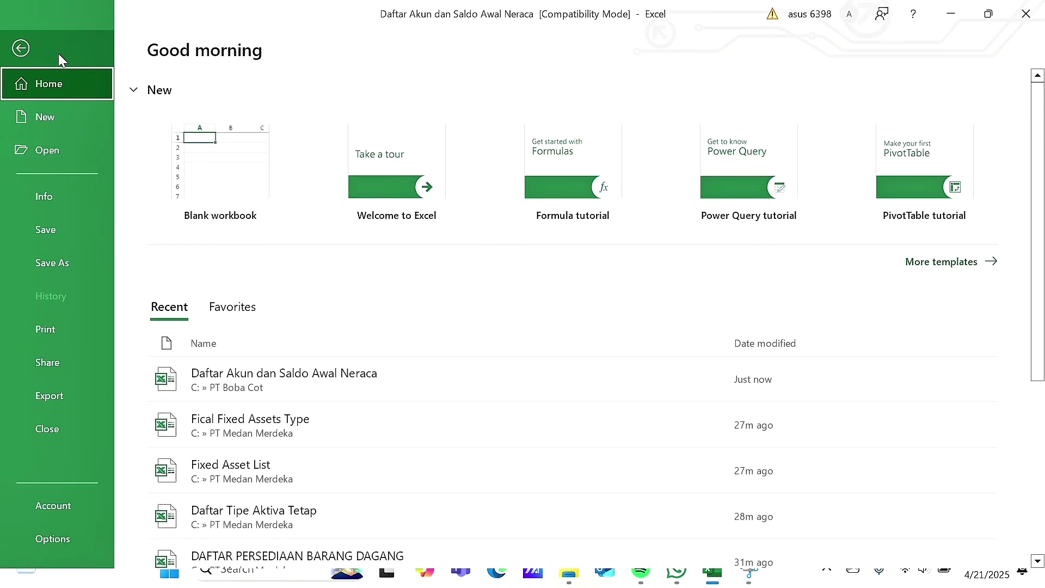
click(71, 237)
click(25, 42)
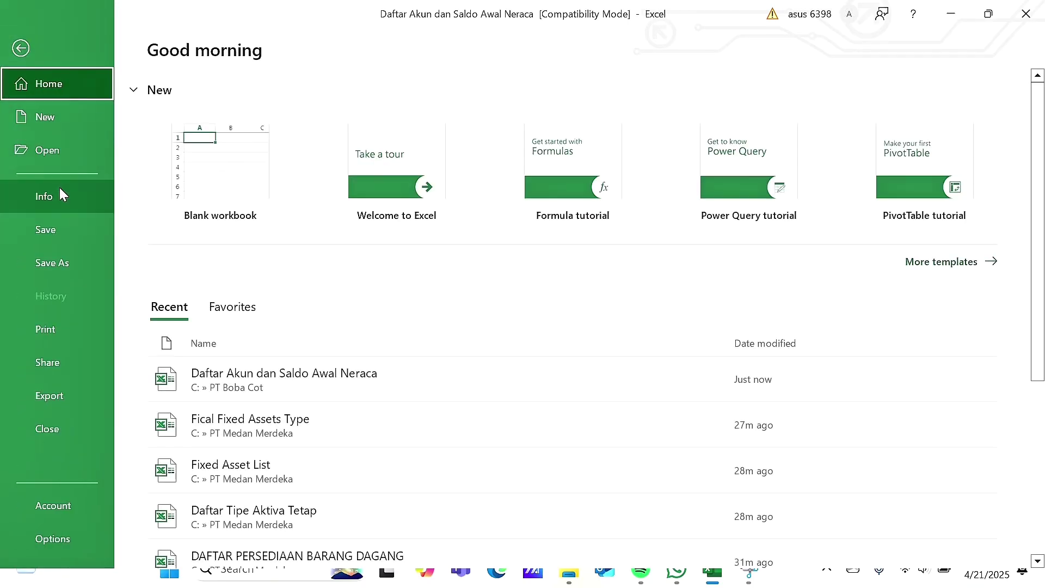
Step: Save As into the PT Medan Merdeka folder as Excel 97-2003 Workbook, declining replacement
click(57, 263)
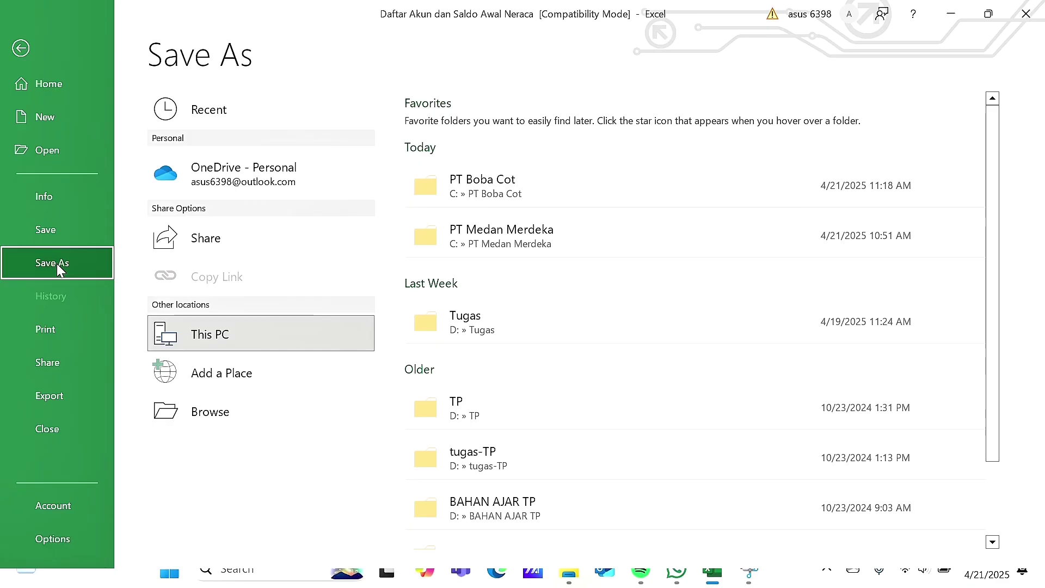
click(591, 250)
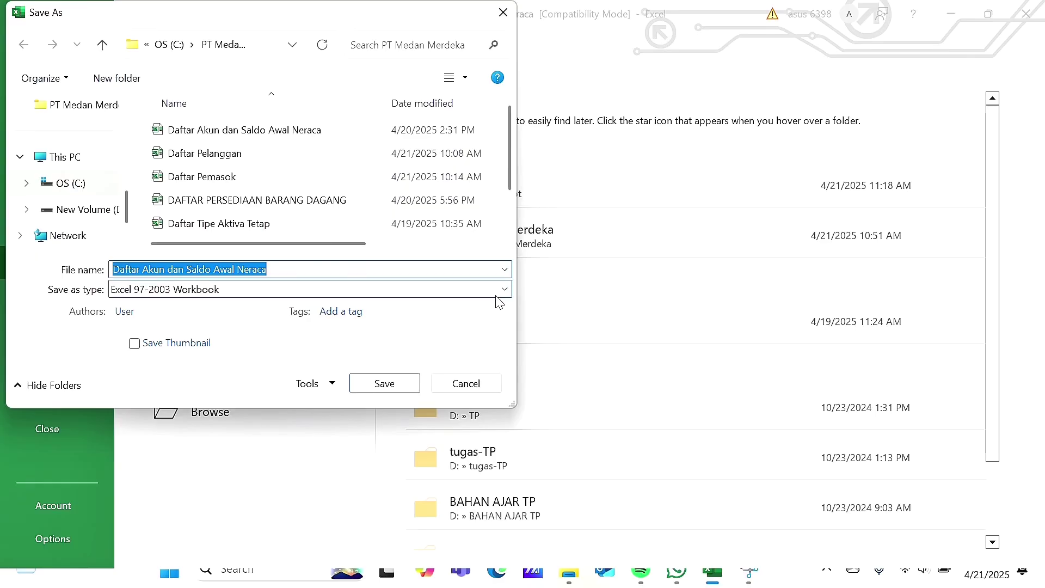
click(505, 292)
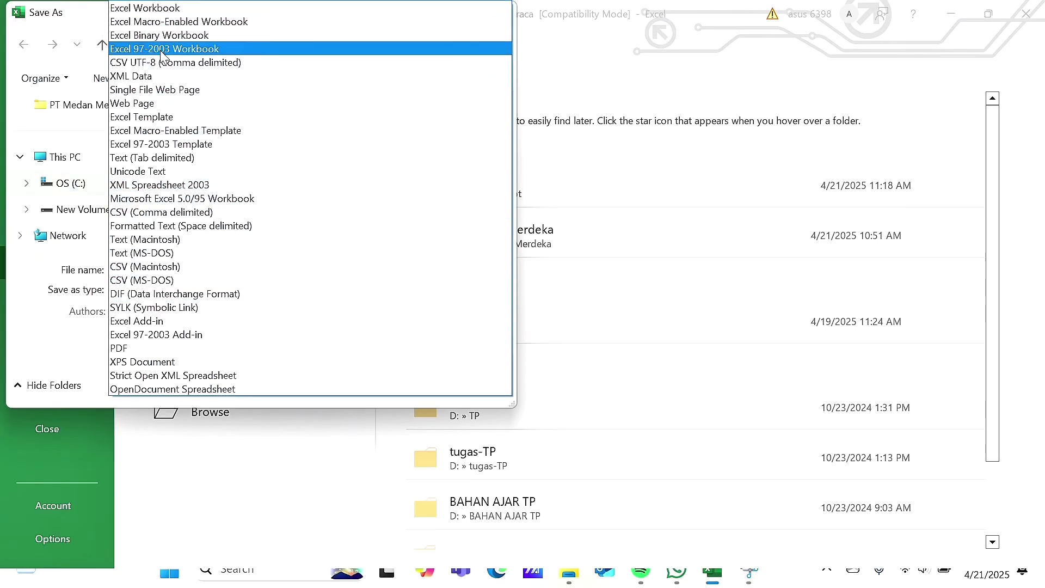
click(231, 49)
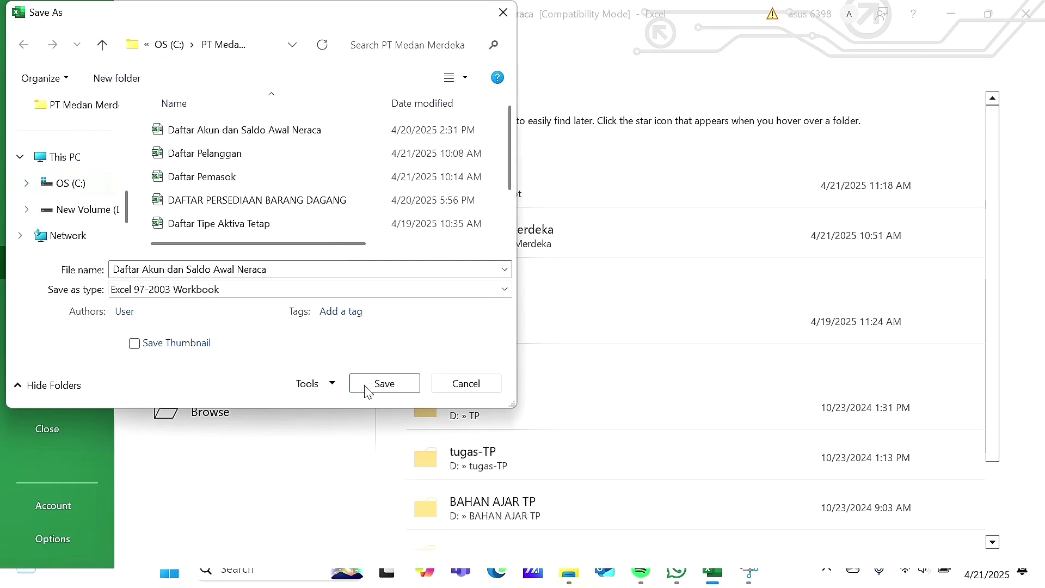
click(402, 384)
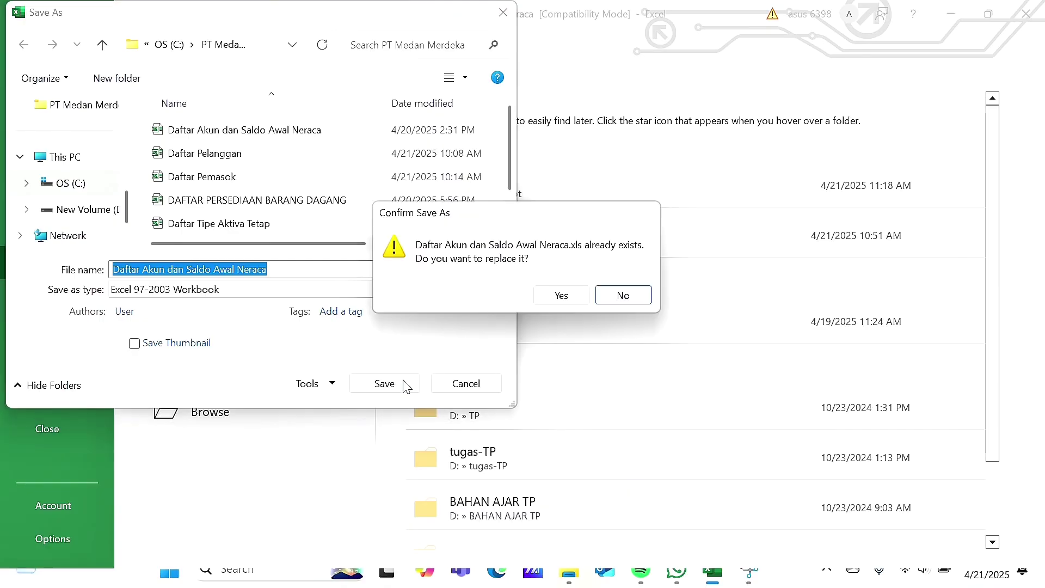
click(619, 297)
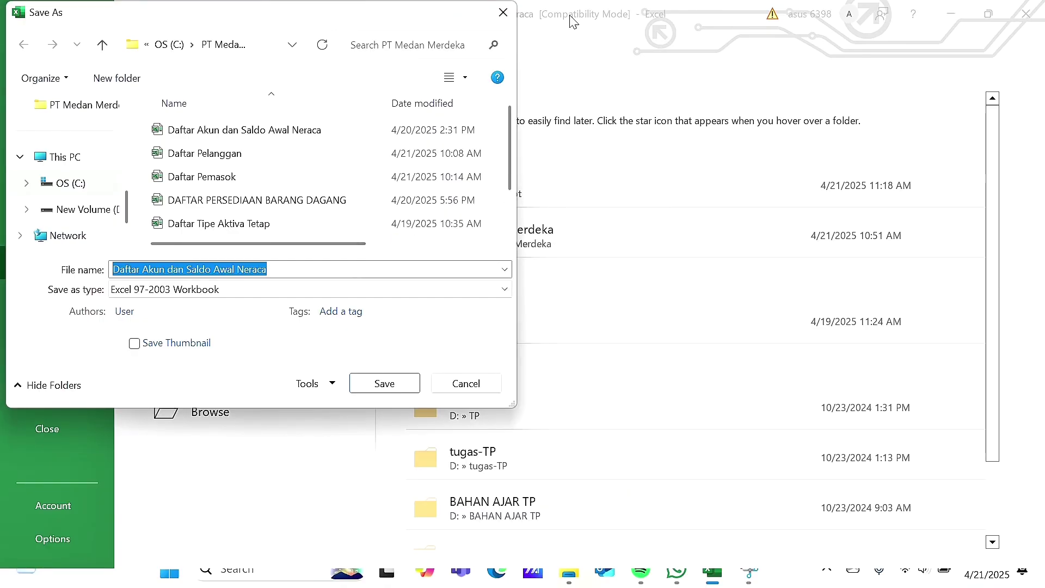